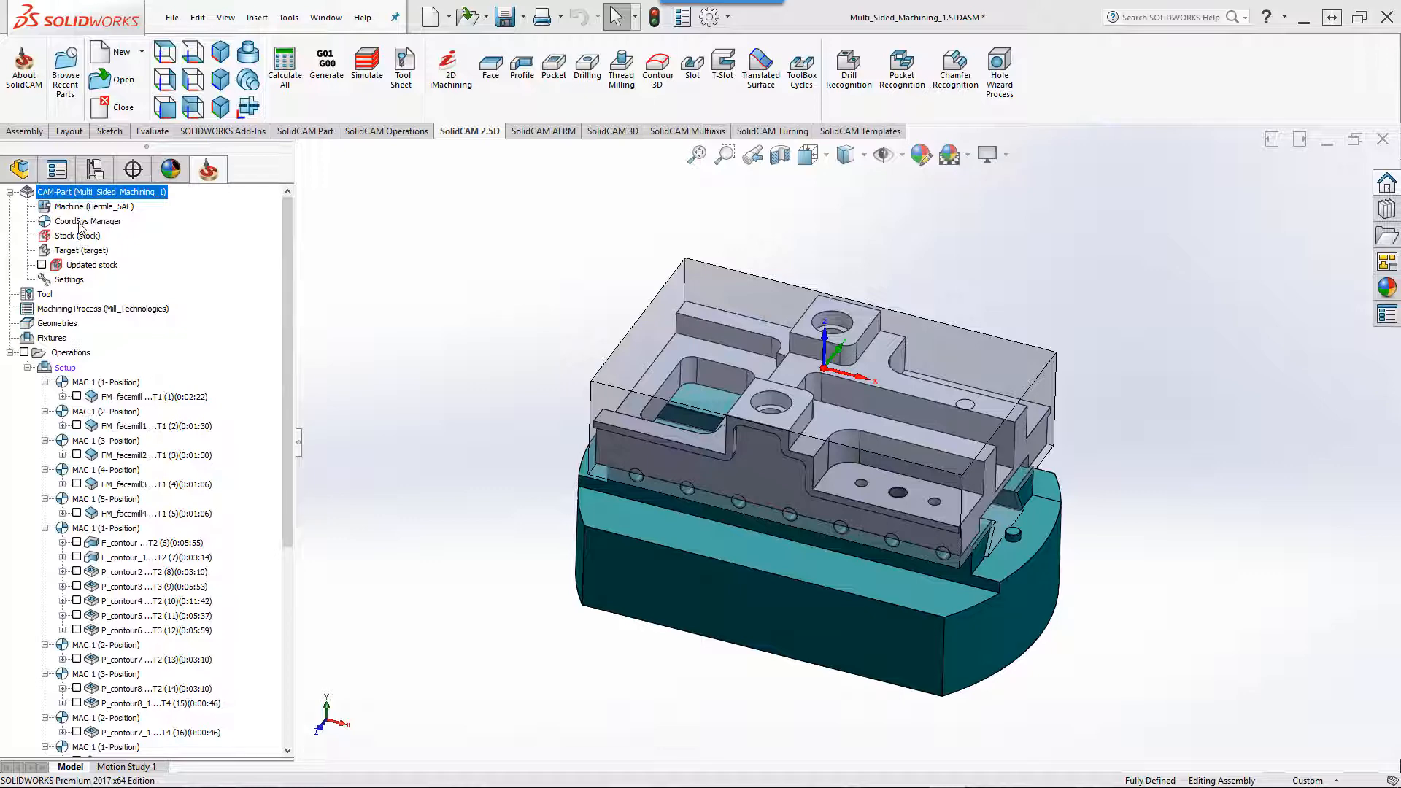
- Review the 2-, 4- and 1-Position coordinate systems of MAC 1 in the CoordSys Manager
double_click(82, 222)
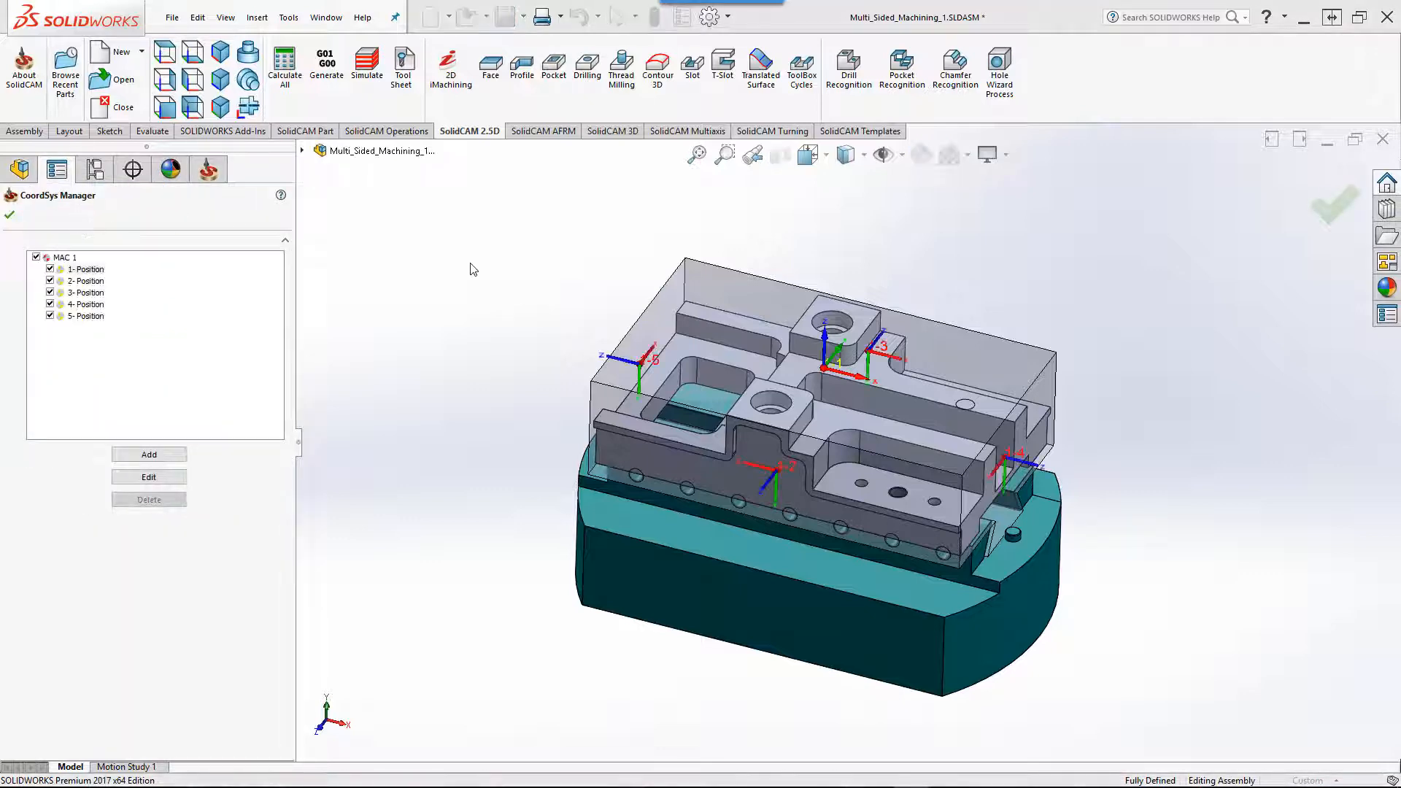
left_click(82, 291)
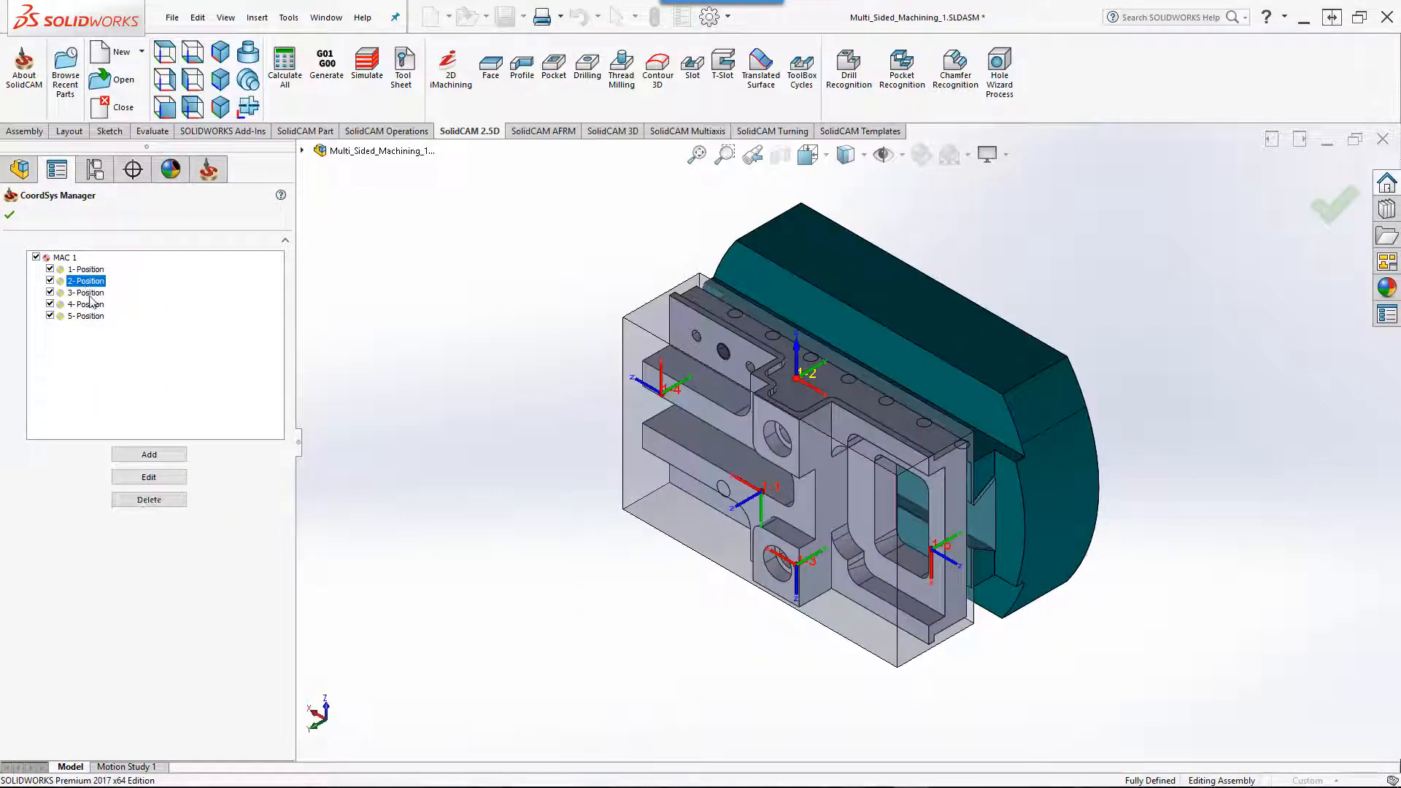
left_click(89, 305)
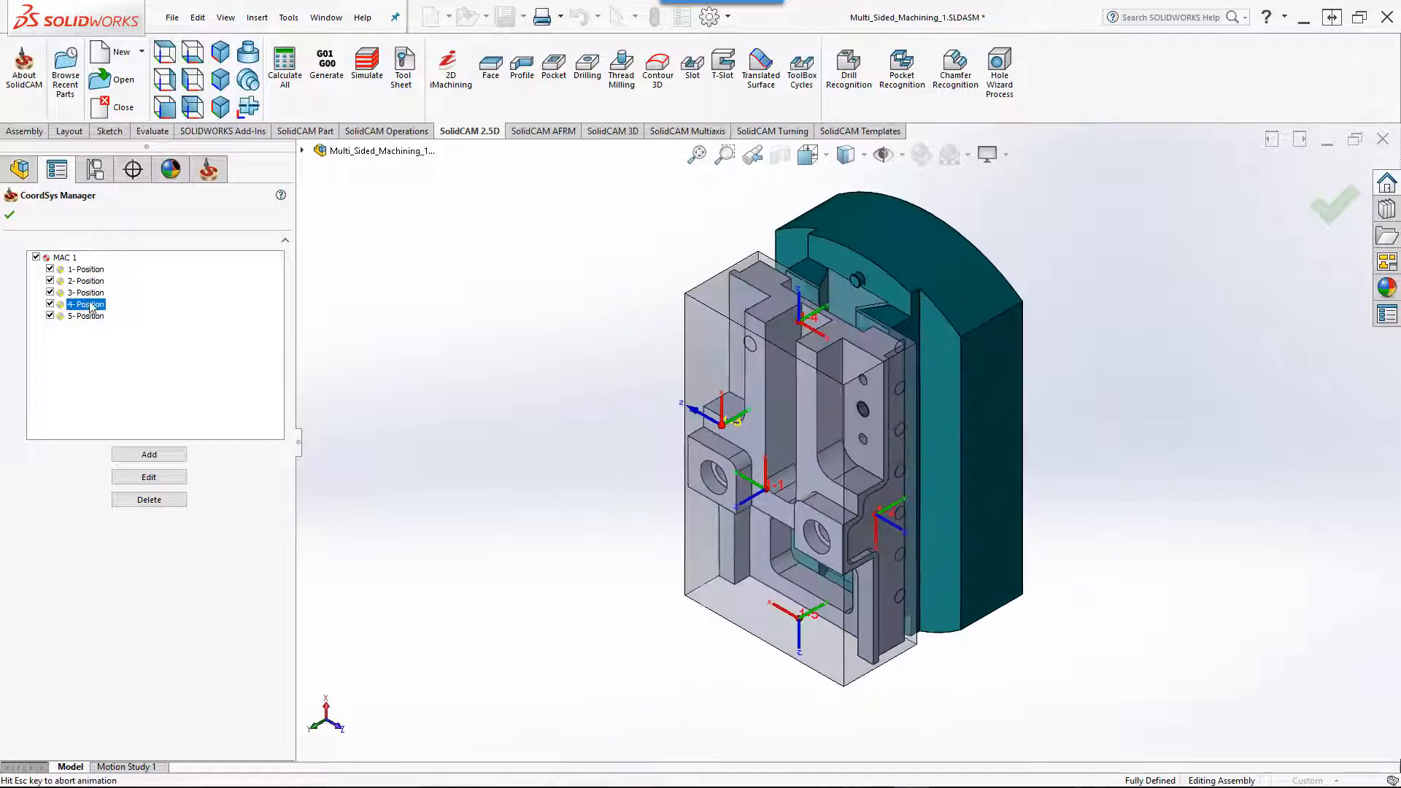
left_click(76, 269)
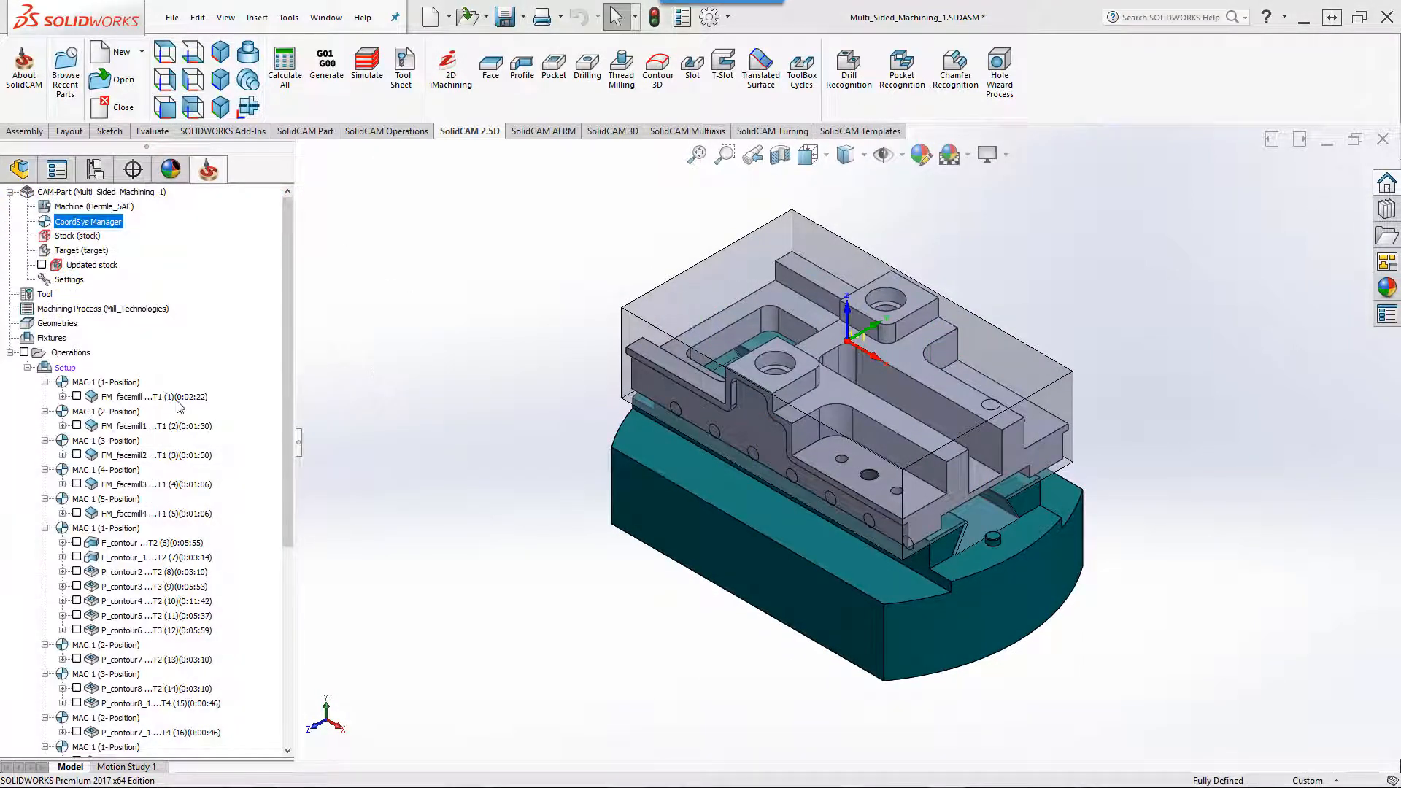
- Go through the five face milling operations in the setup, from FM_facemill to FM_facemill4
left_click(173, 398)
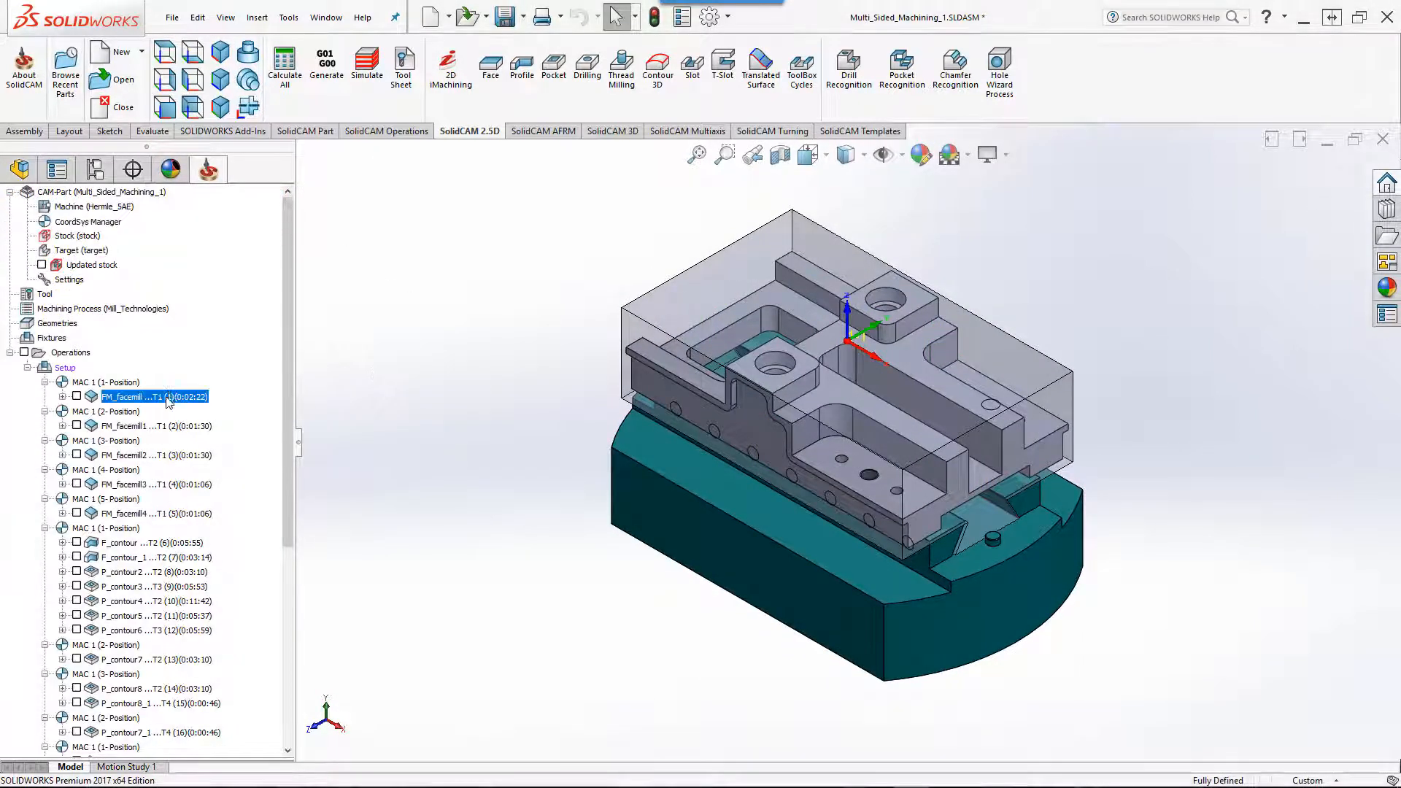
left_click(162, 427)
left_click(151, 457)
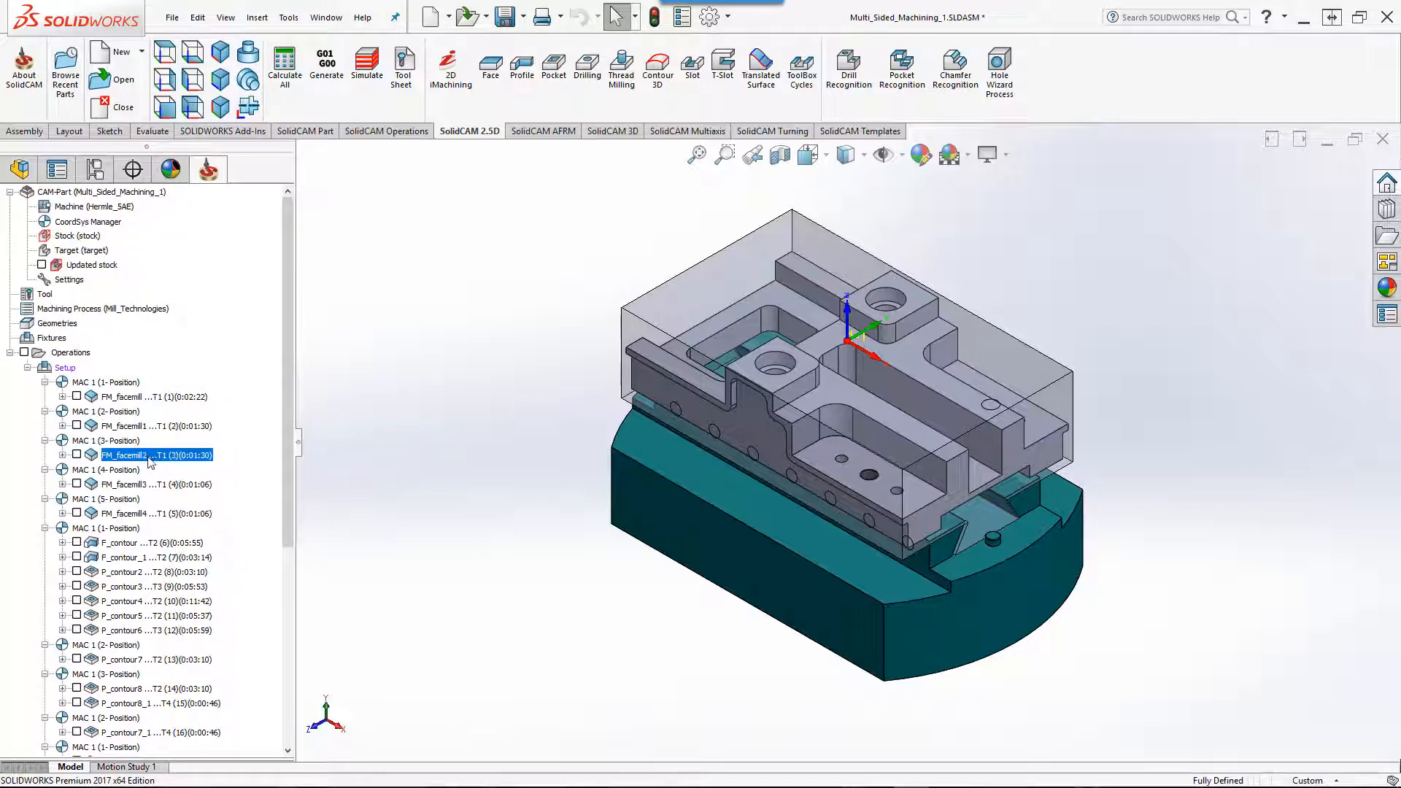
left_click(148, 488)
left_click(152, 514)
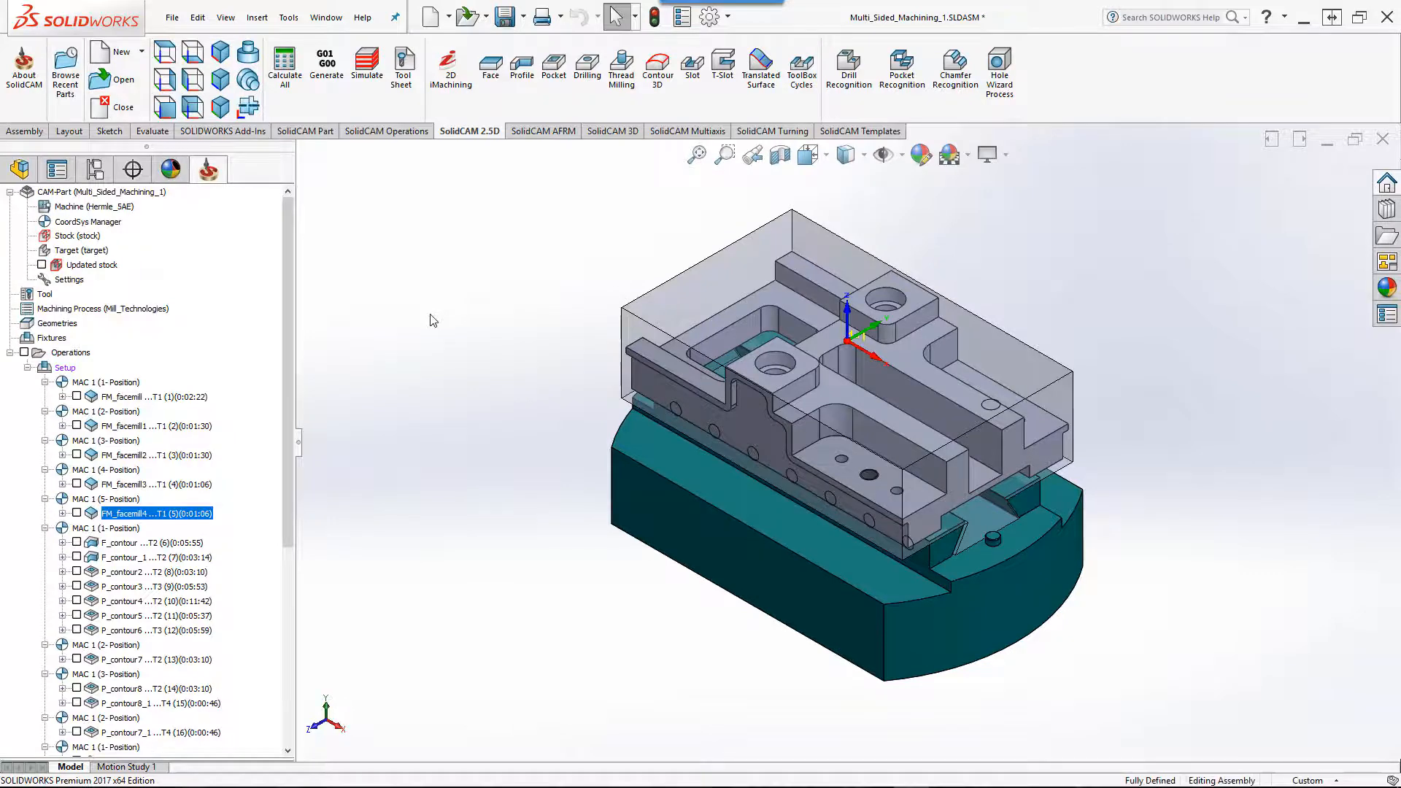
- Open the FM_facemill operation and show its facemill geometry on the model
double_click(132, 398)
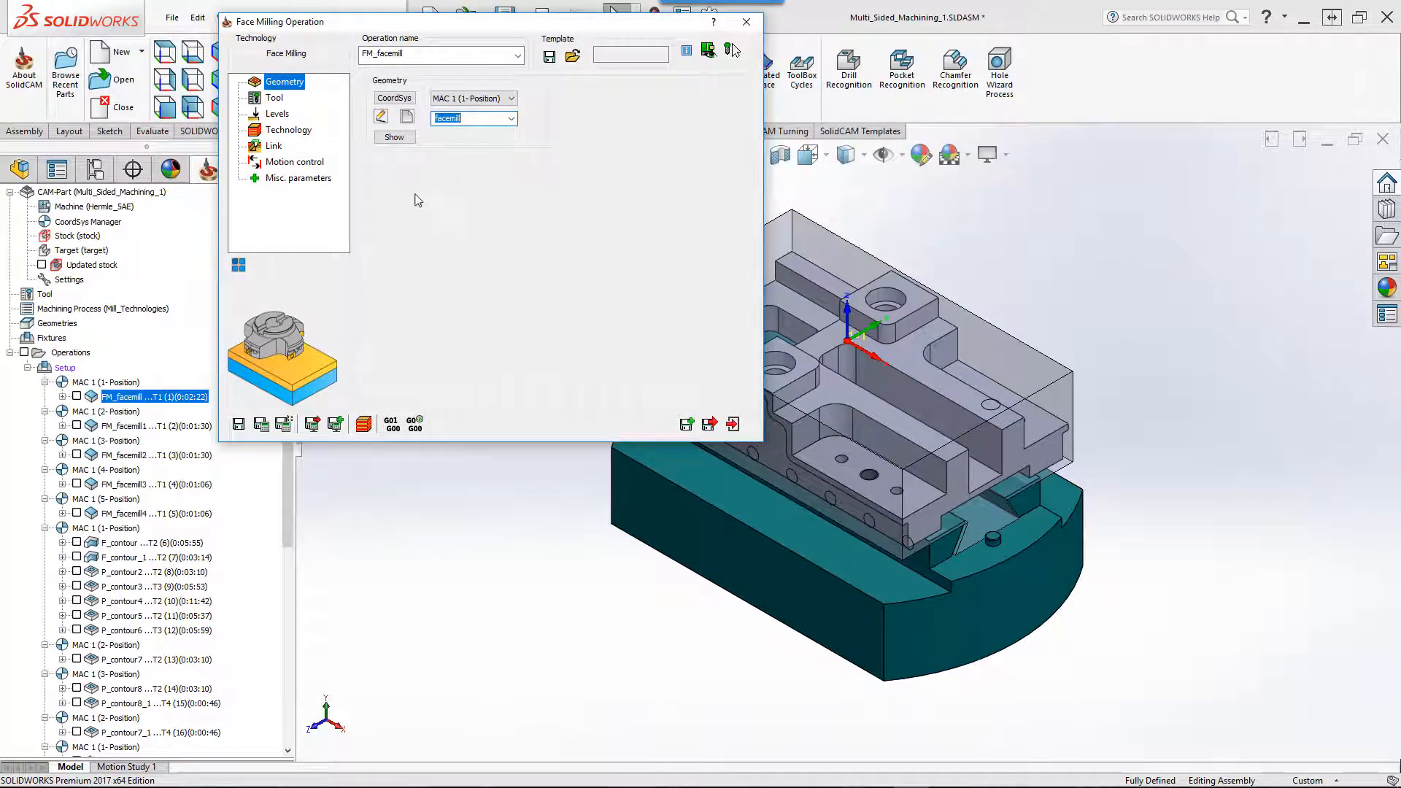
left_click(395, 138)
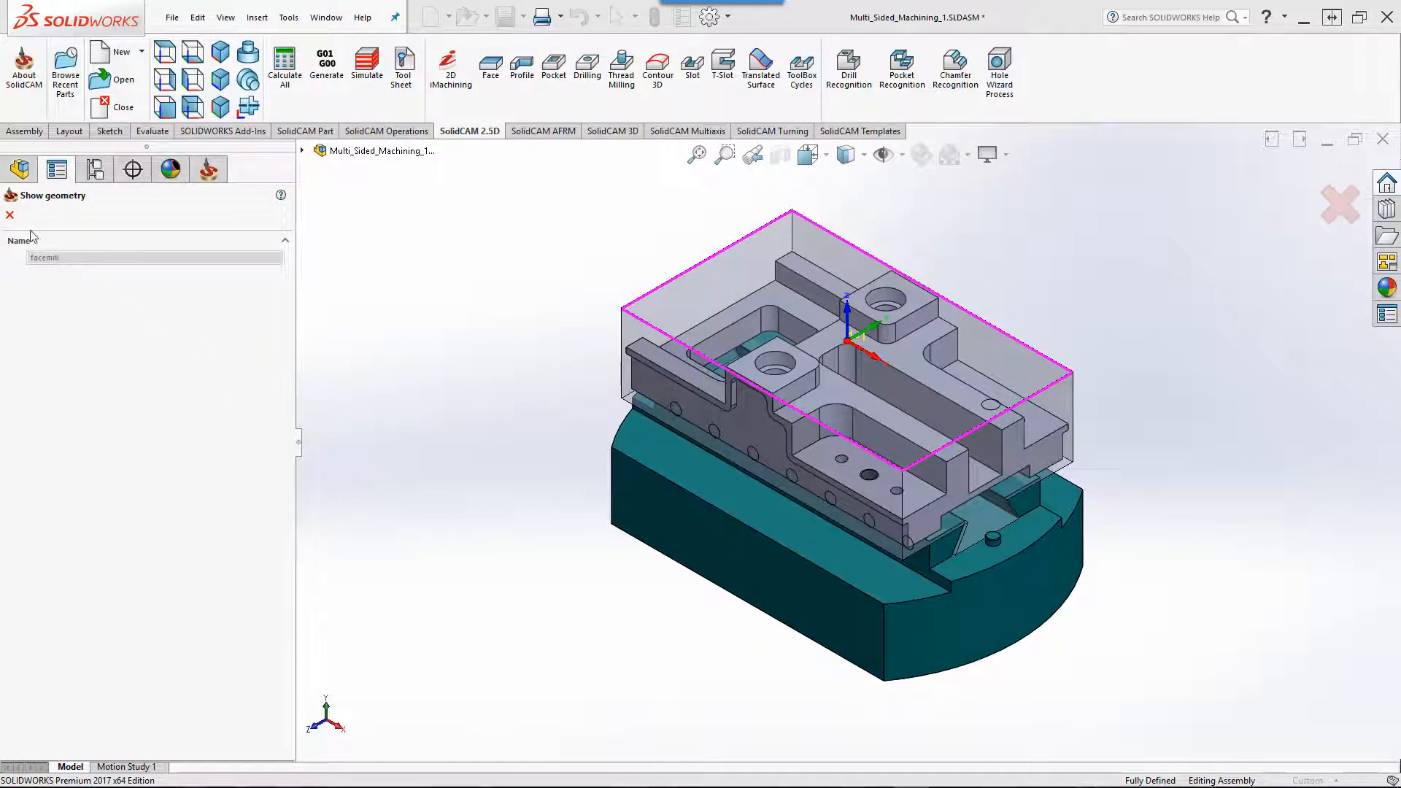
left_click(11, 215)
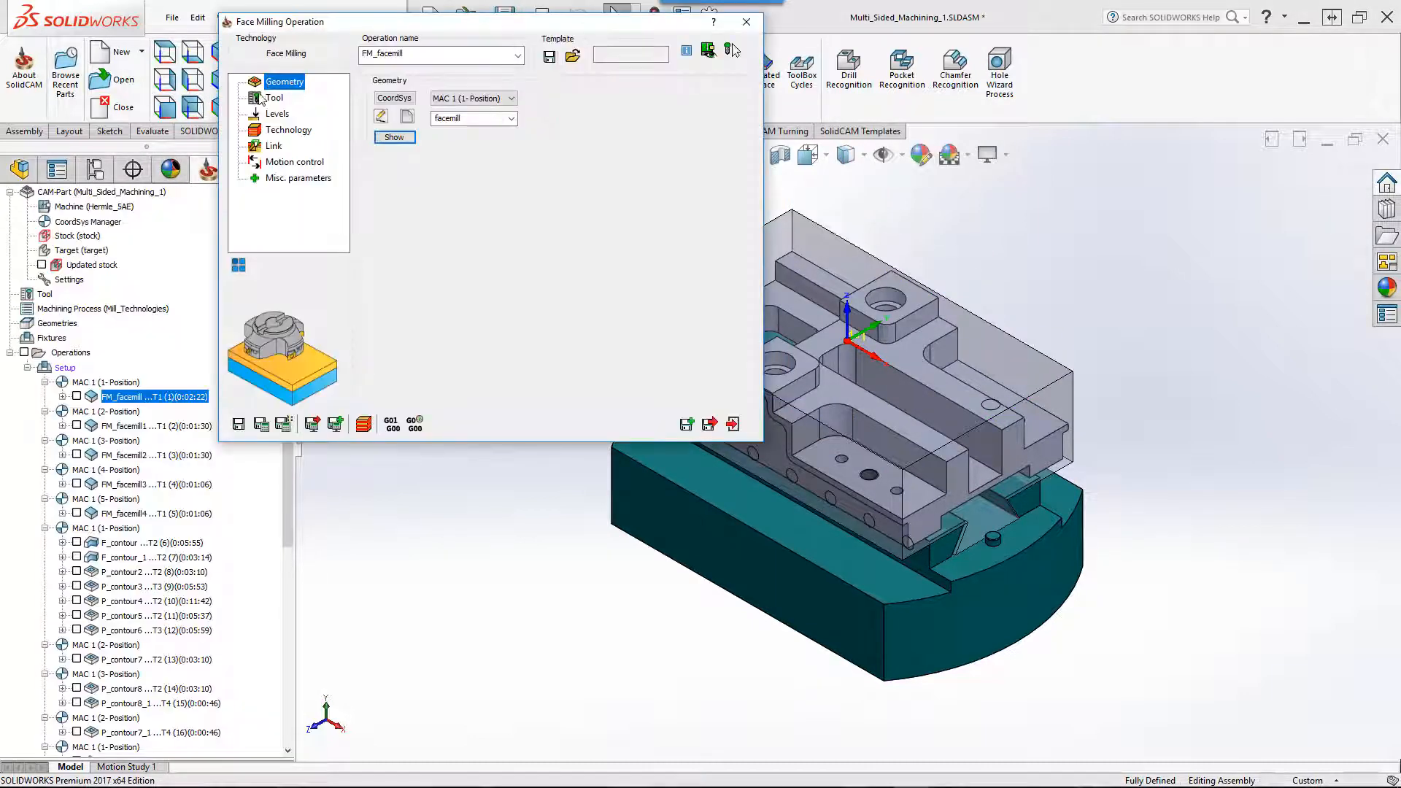
- Review the tool, levels and technology settings of the FM_facemill operation
left_click(271, 99)
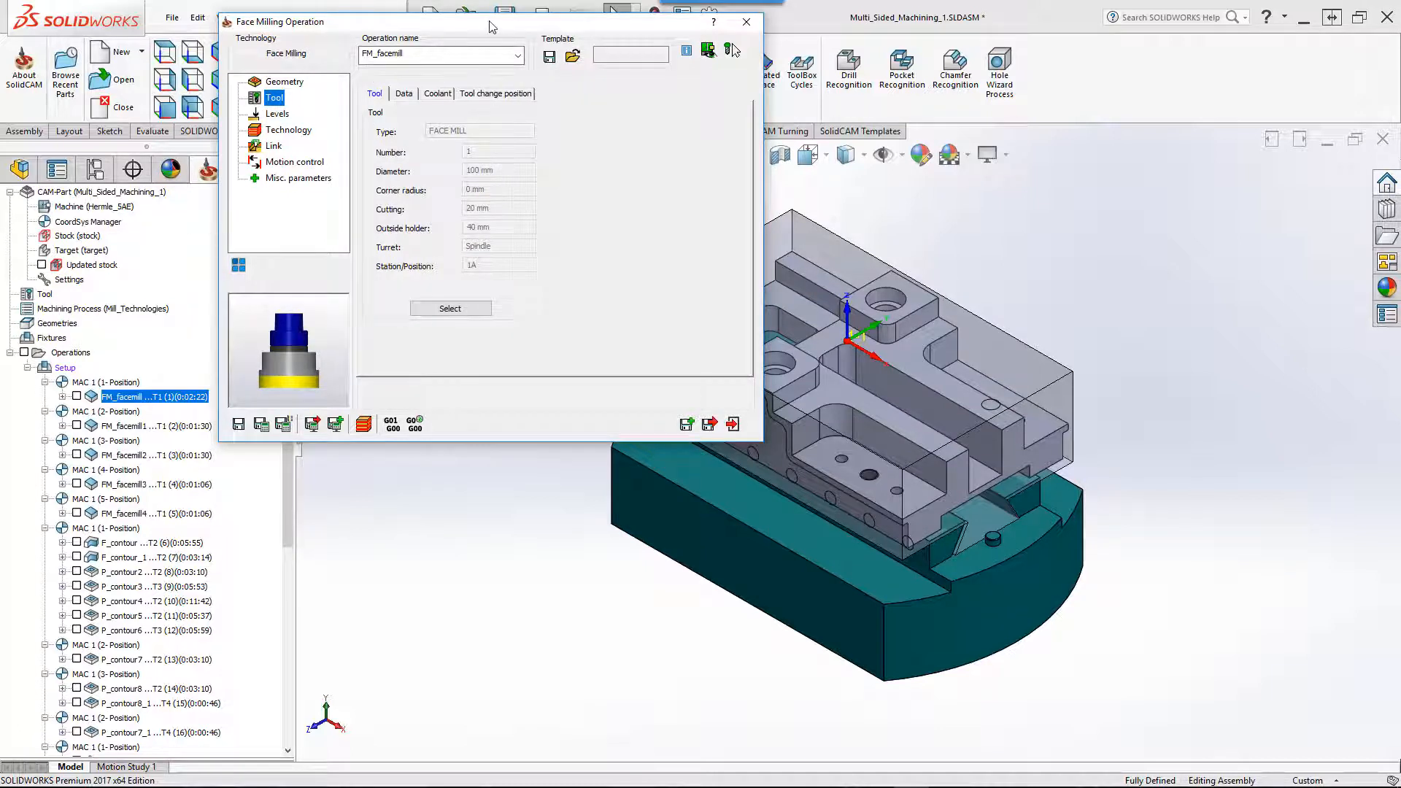
left_click_drag(491, 27, 583, 143)
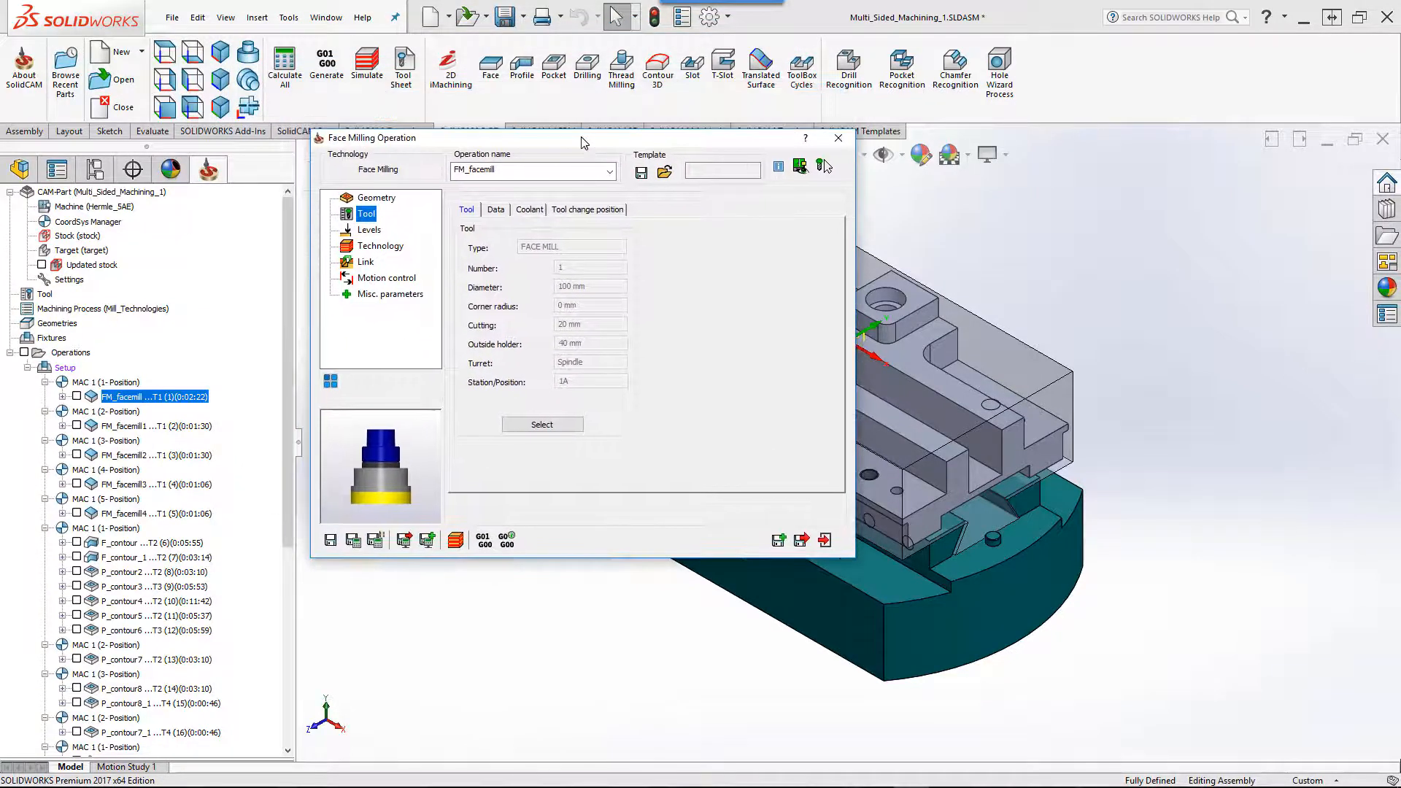
left_click(371, 232)
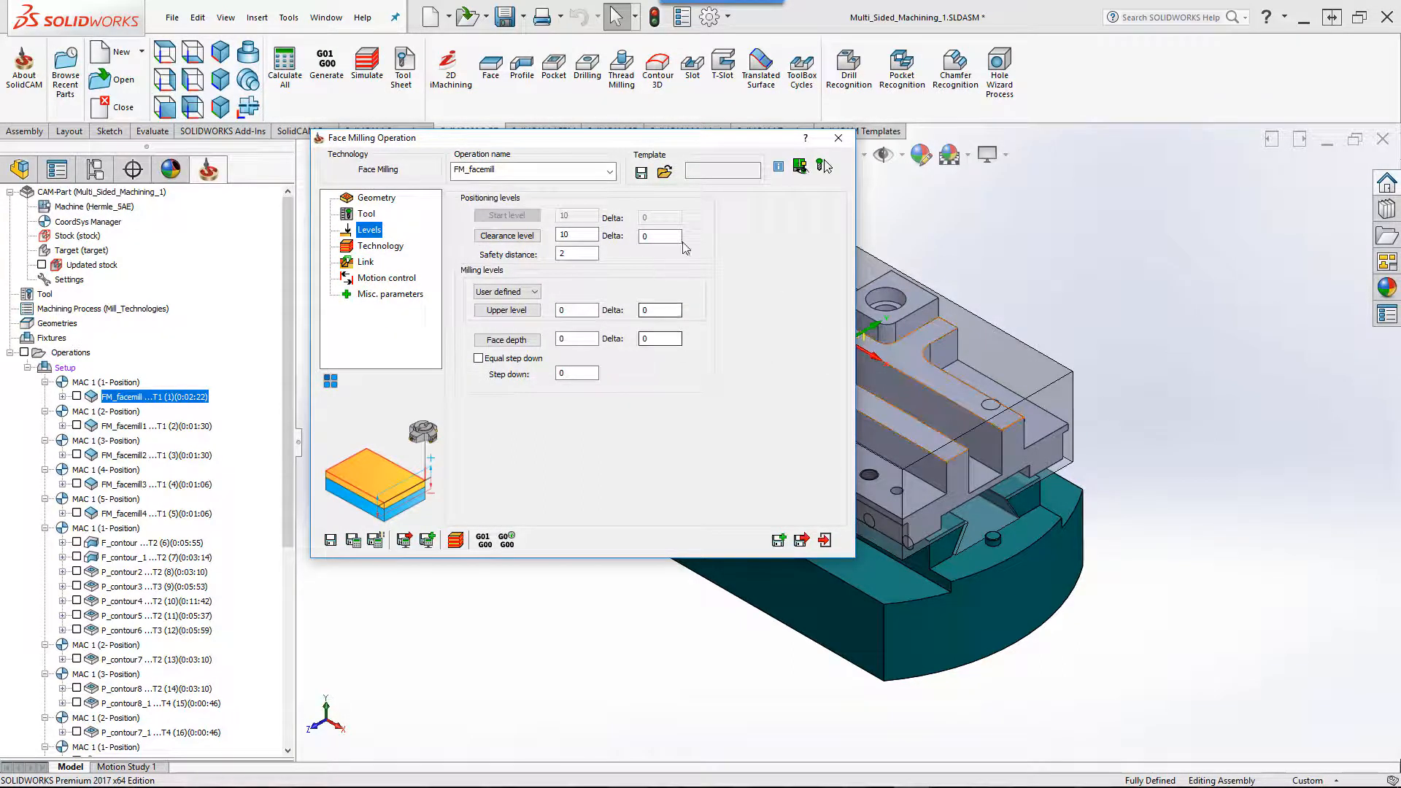
left_click_drag(671, 145, 602, 157)
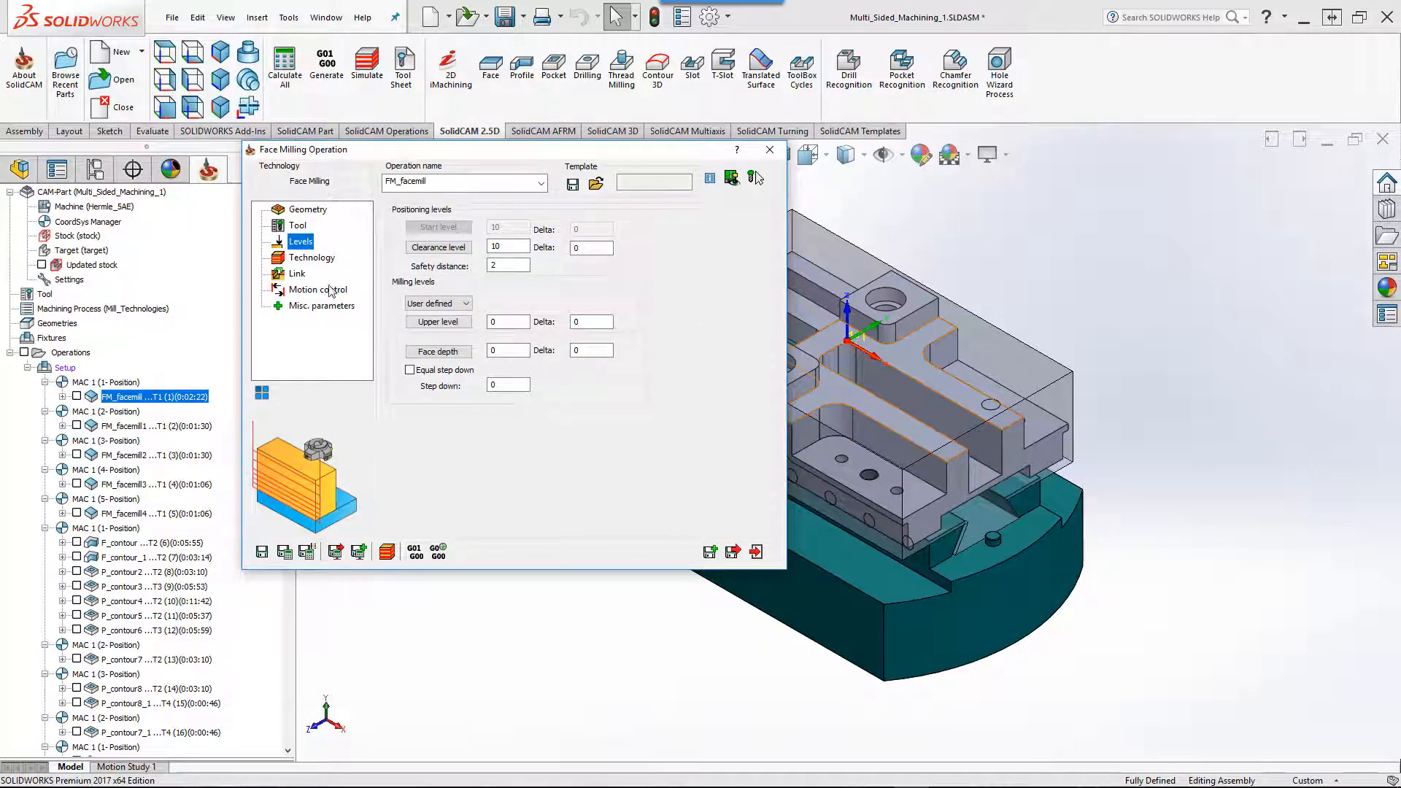
left_click(319, 260)
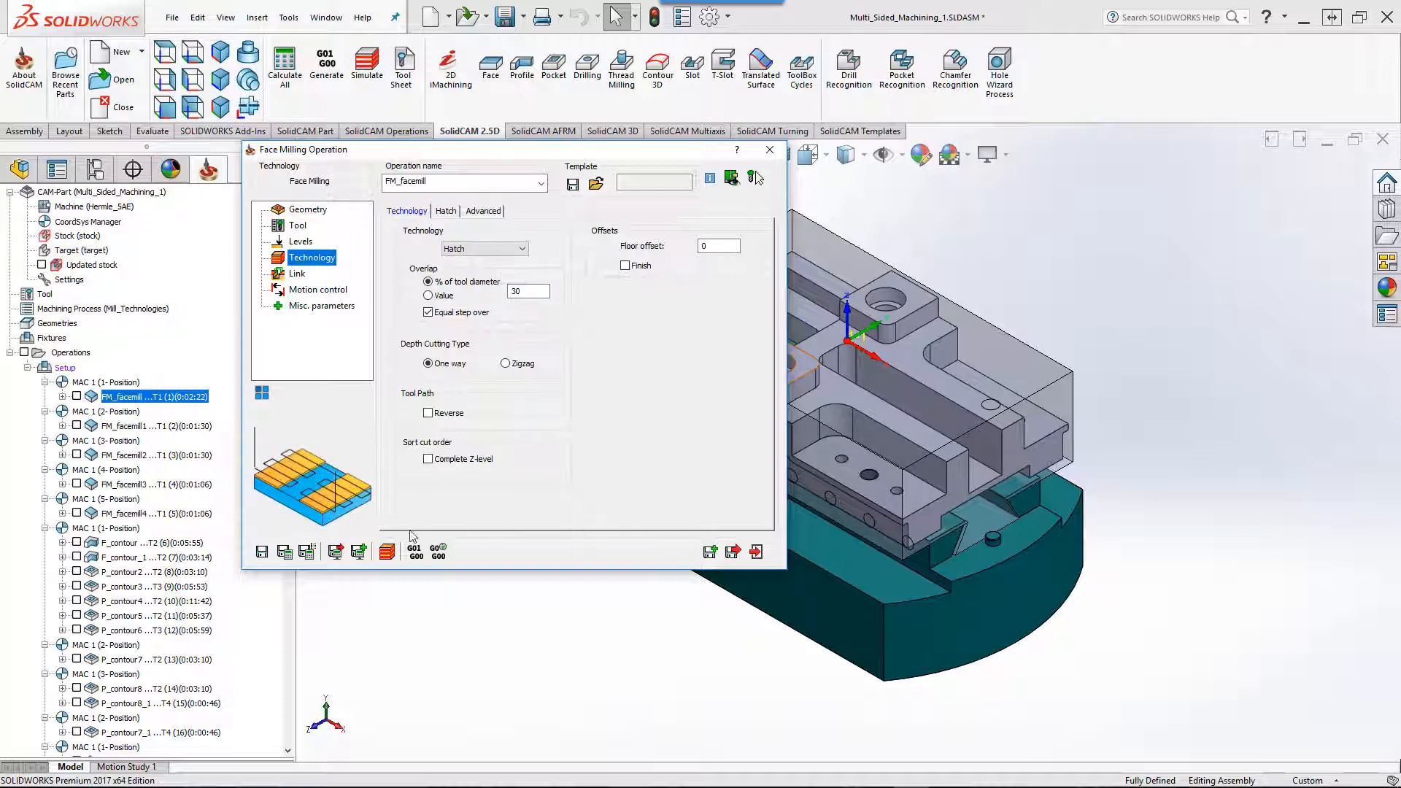
- Simulate the FM_facemill toolpath on the stock and exit the simulation
left_click(388, 552)
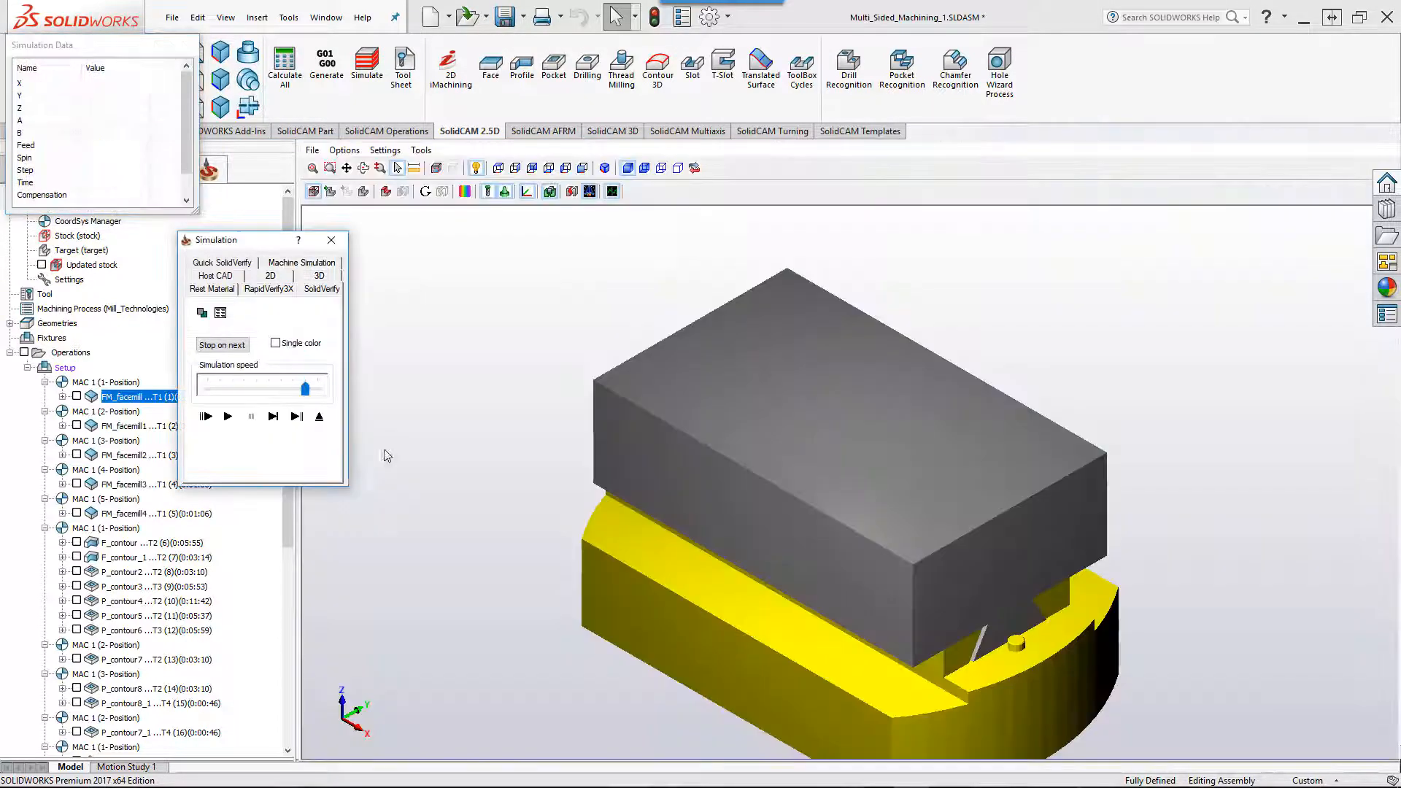
left_click(273, 418)
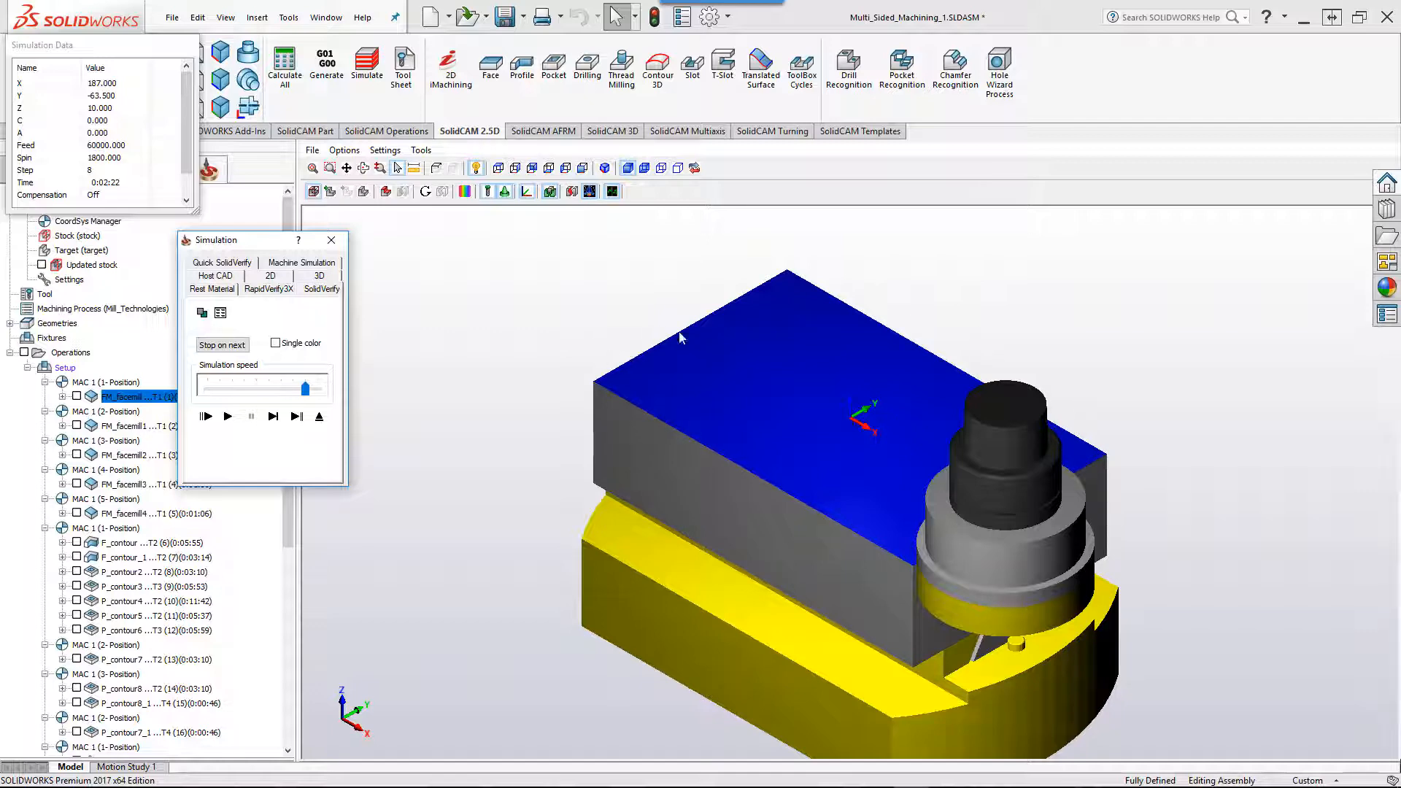
left_click(319, 418)
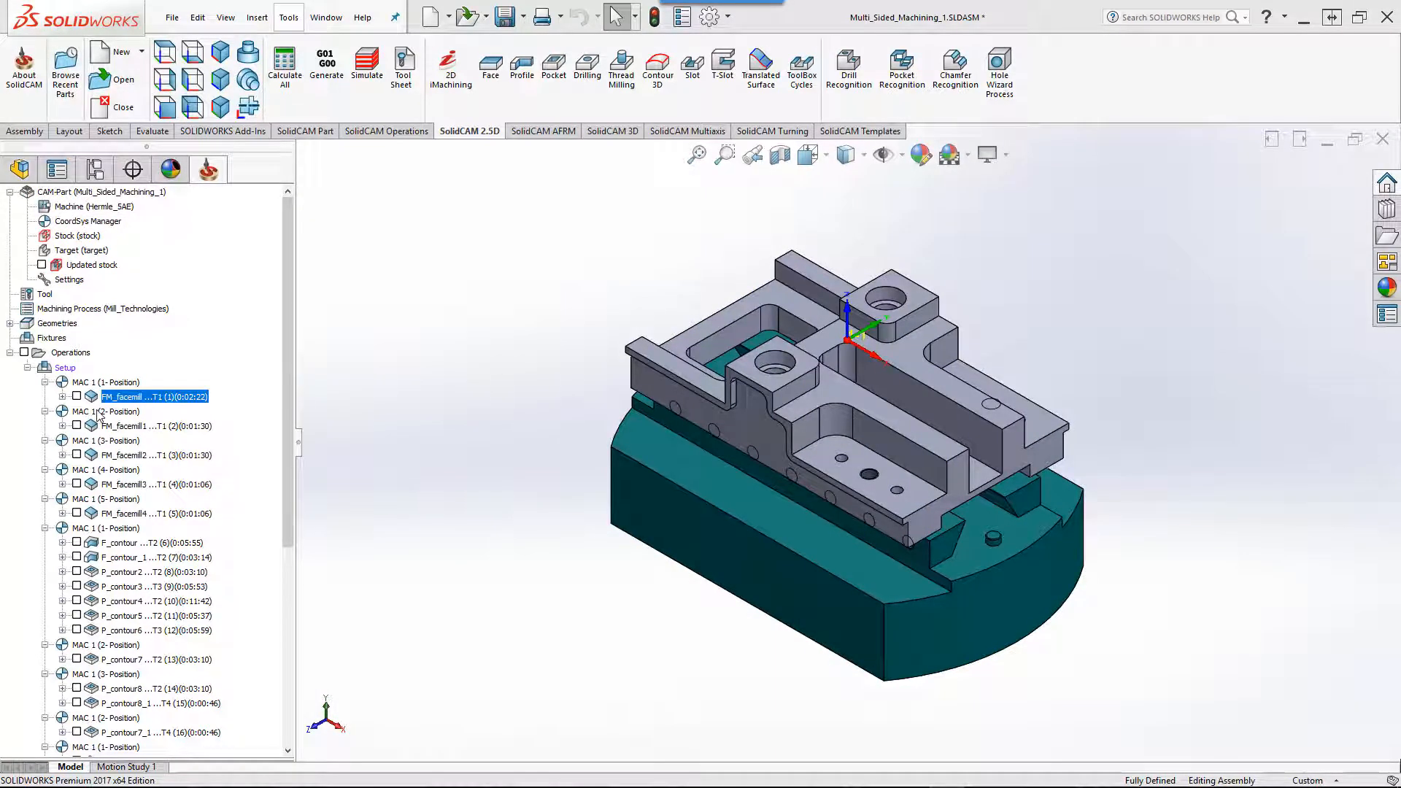
- Orient the model to MAC 1 (2- Position), open the FM_facemill1 operation and show its facemill1 geometry
left_click(100, 412)
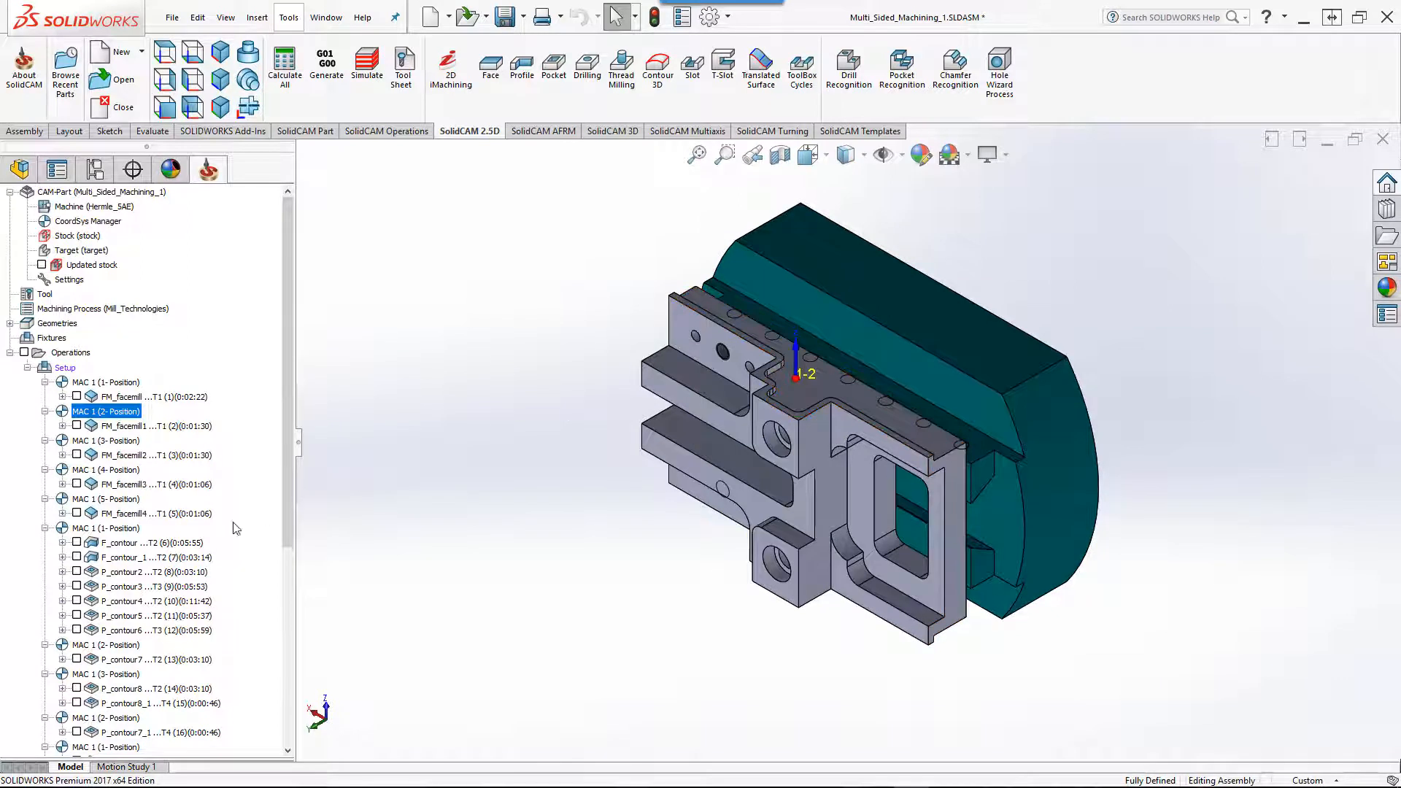
double_click(134, 427)
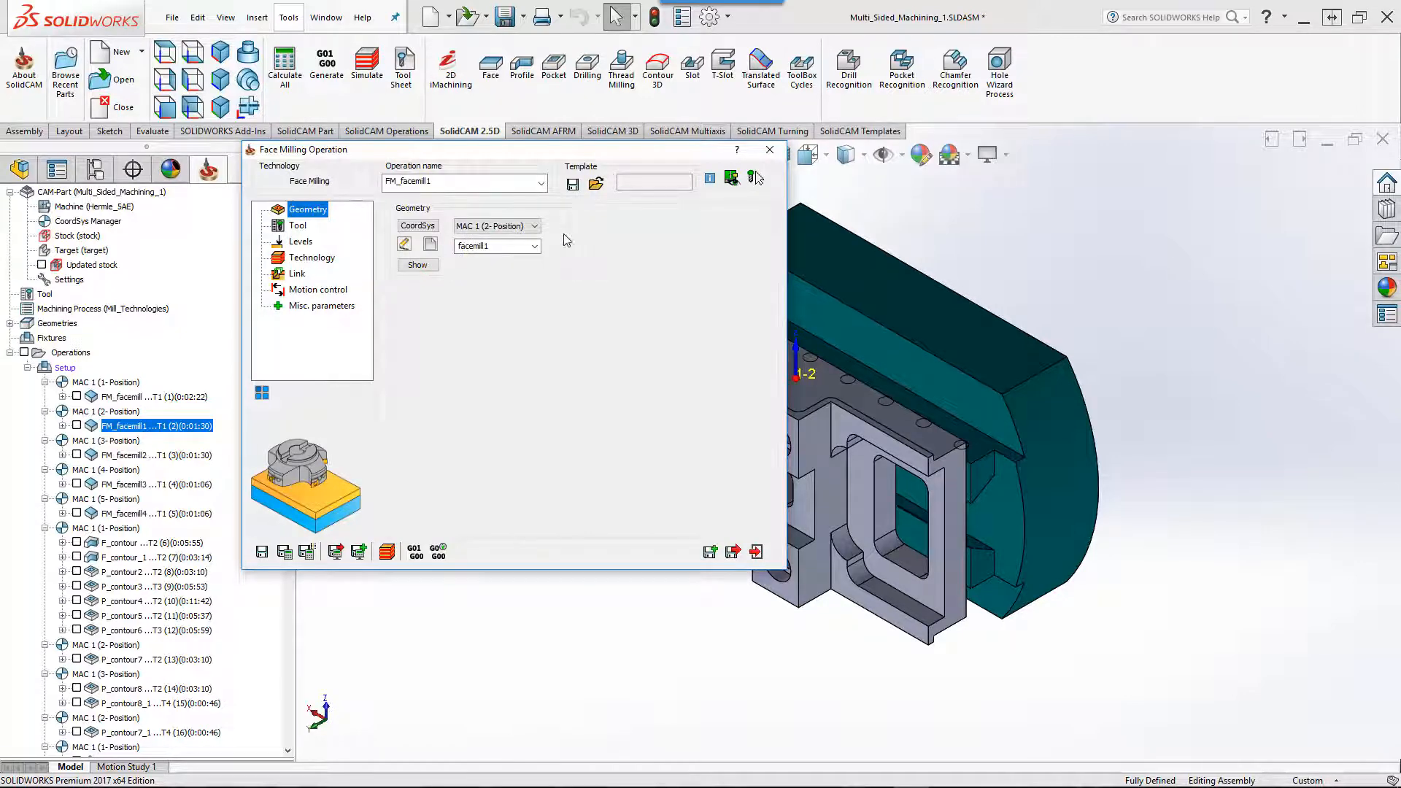
left_click(417, 266)
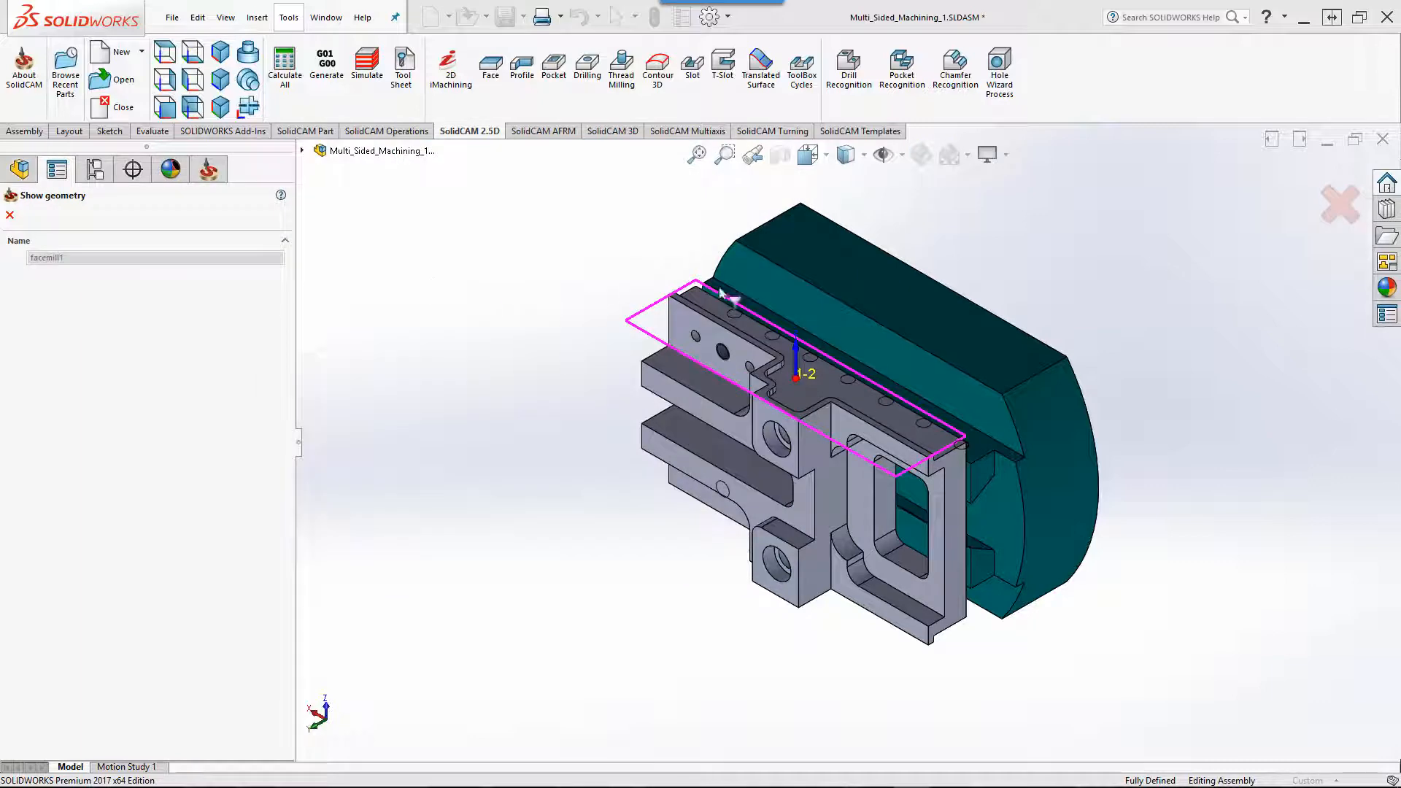
left_click(9, 214)
- Review the tool, levels and technology settings of the FM_facemill1 operation
left_click(299, 226)
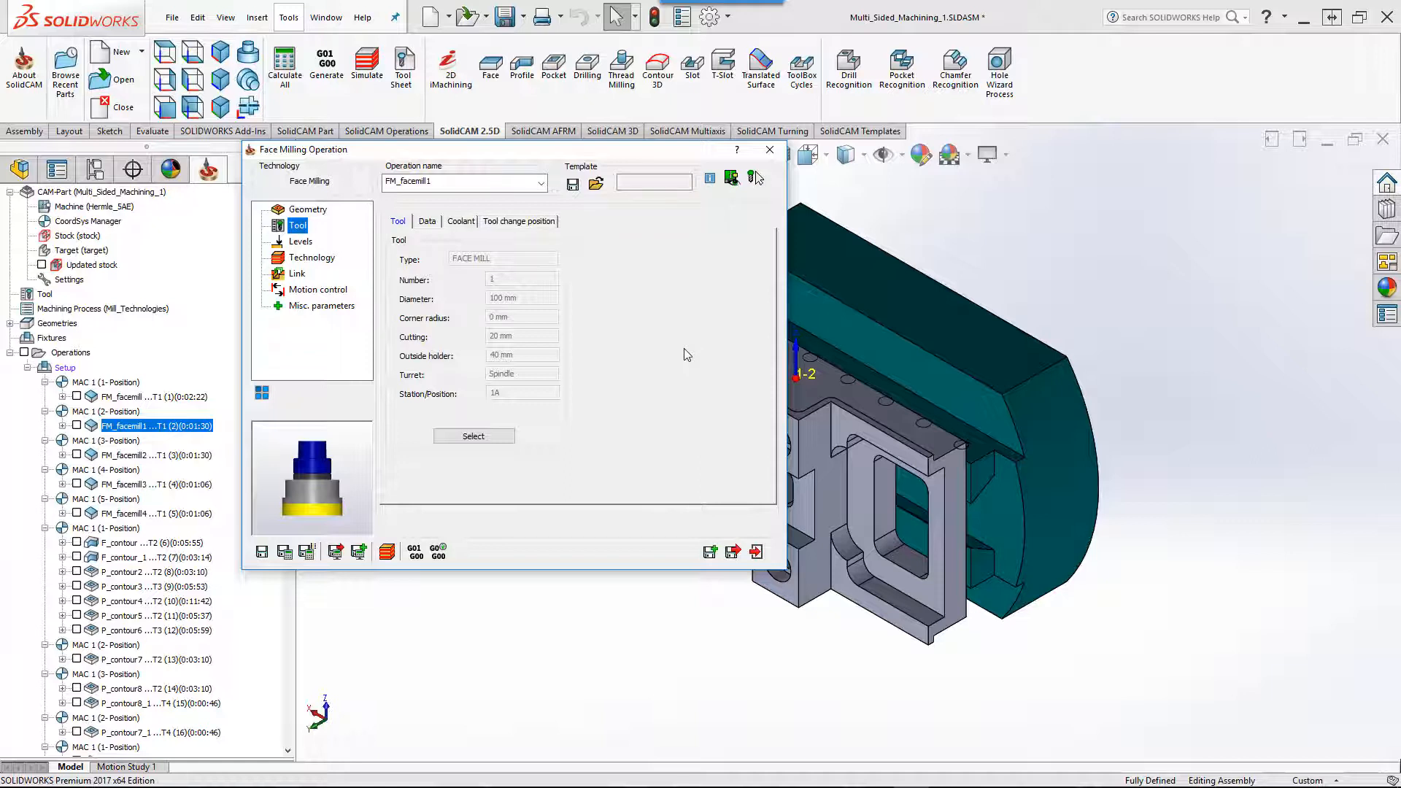
left_click(298, 242)
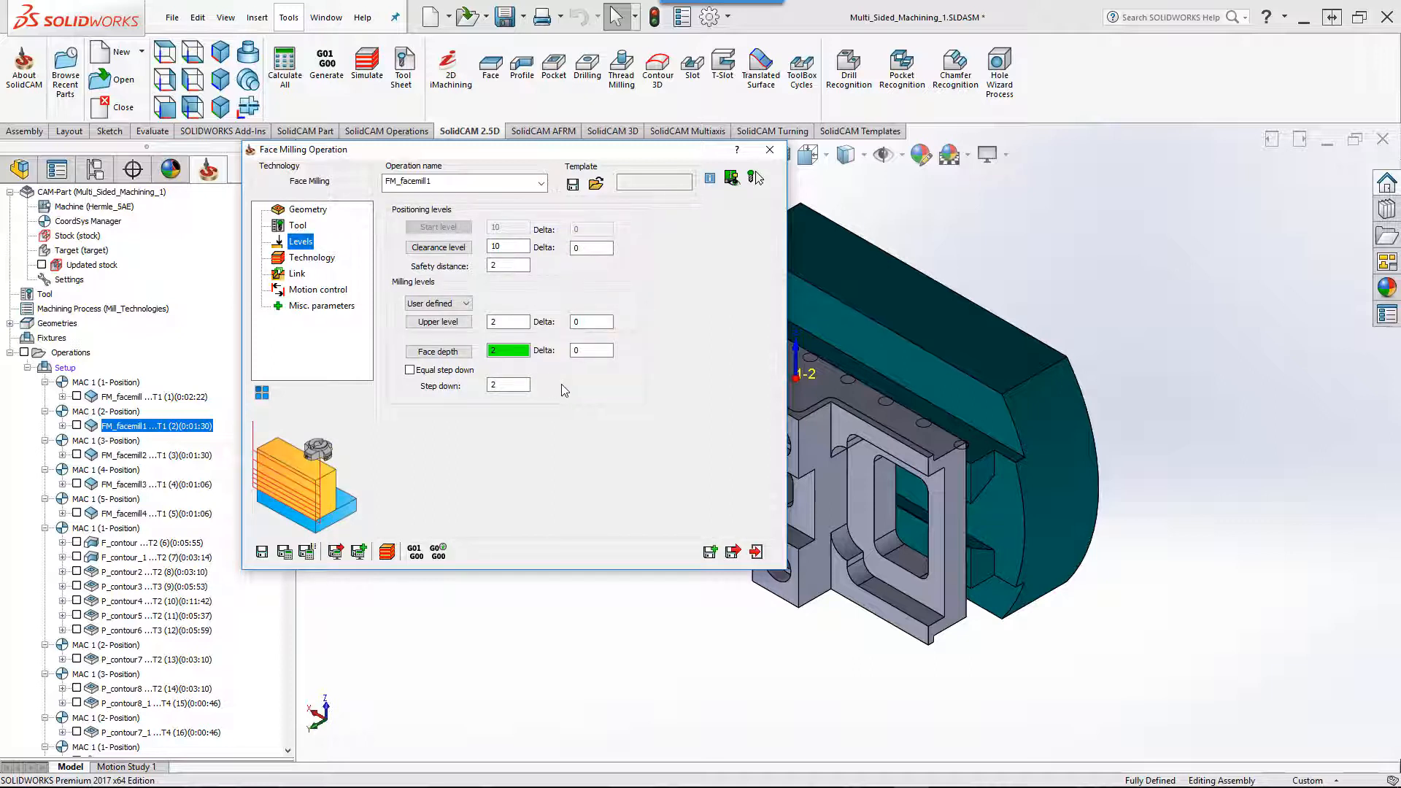
left_click(313, 258)
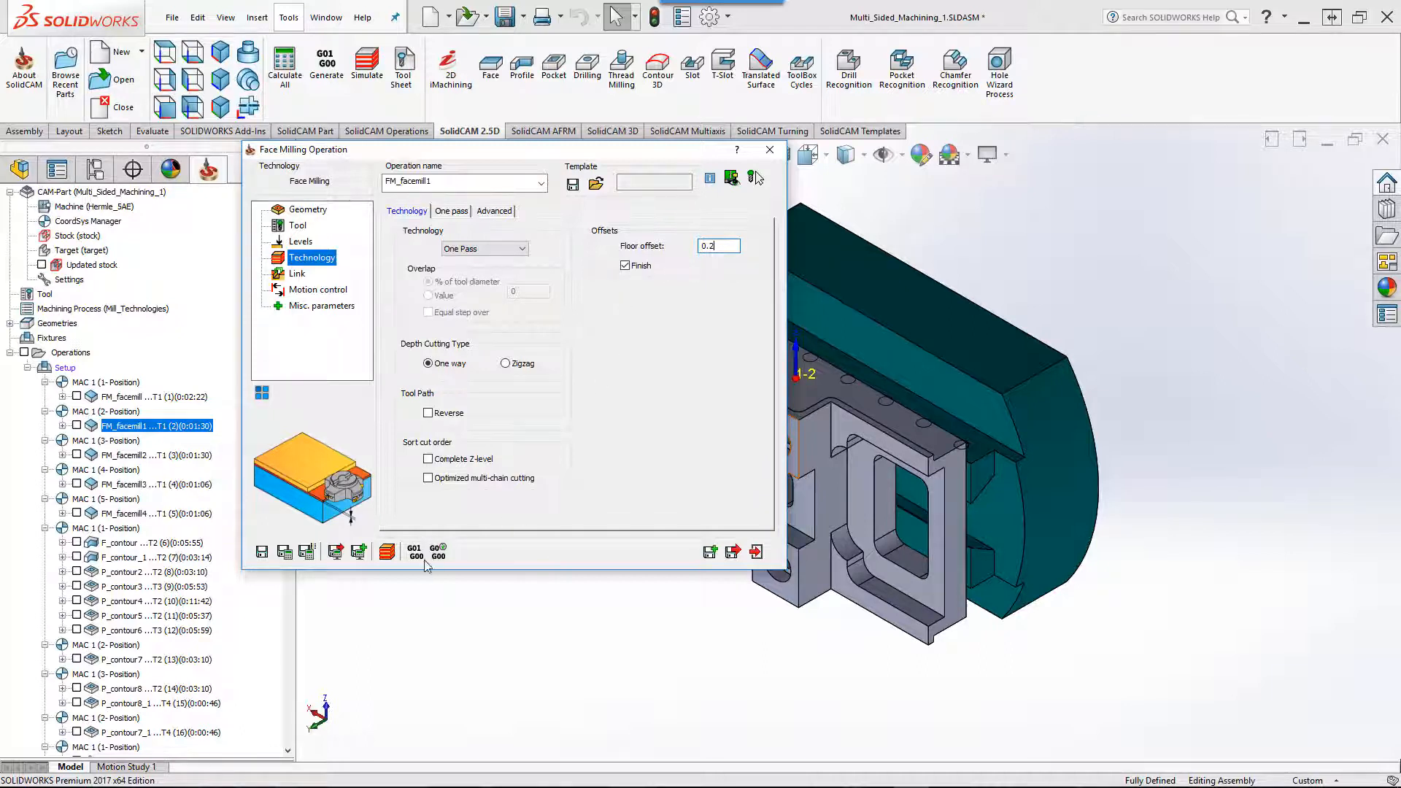
- Simulate the FM_facemill1 toolpath on the stock step by step
left_click(386, 551)
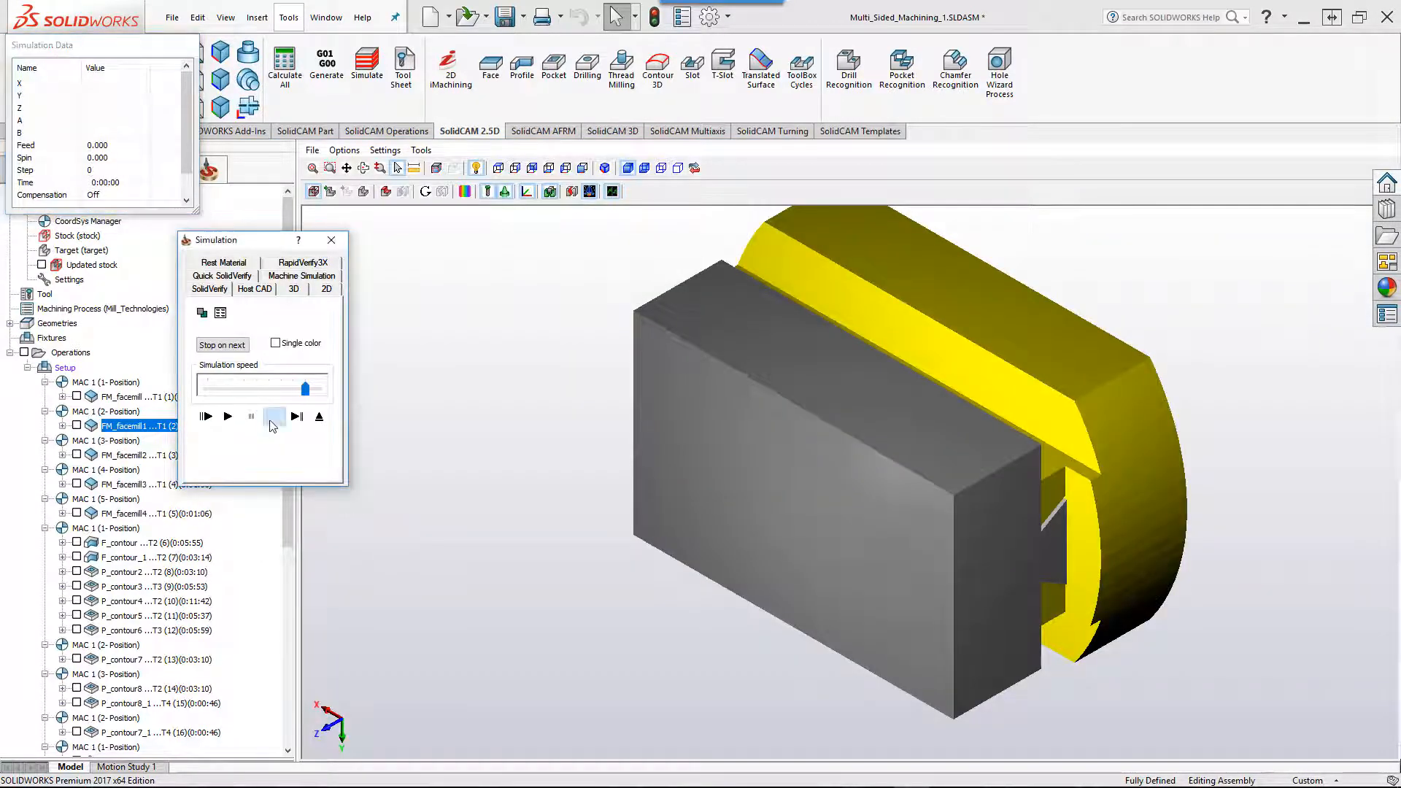
left_click(274, 416)
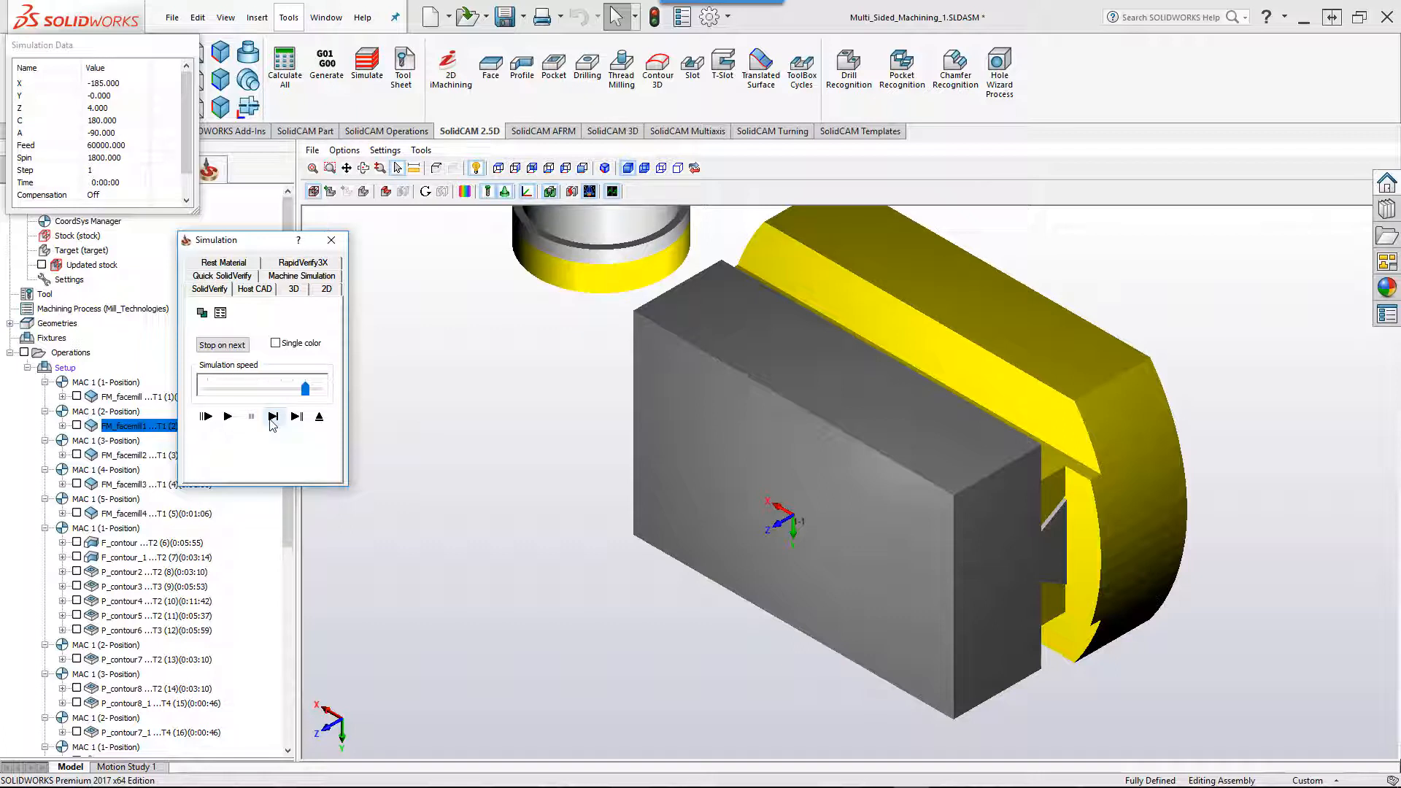
left_click(273, 417)
left_click(273, 417)
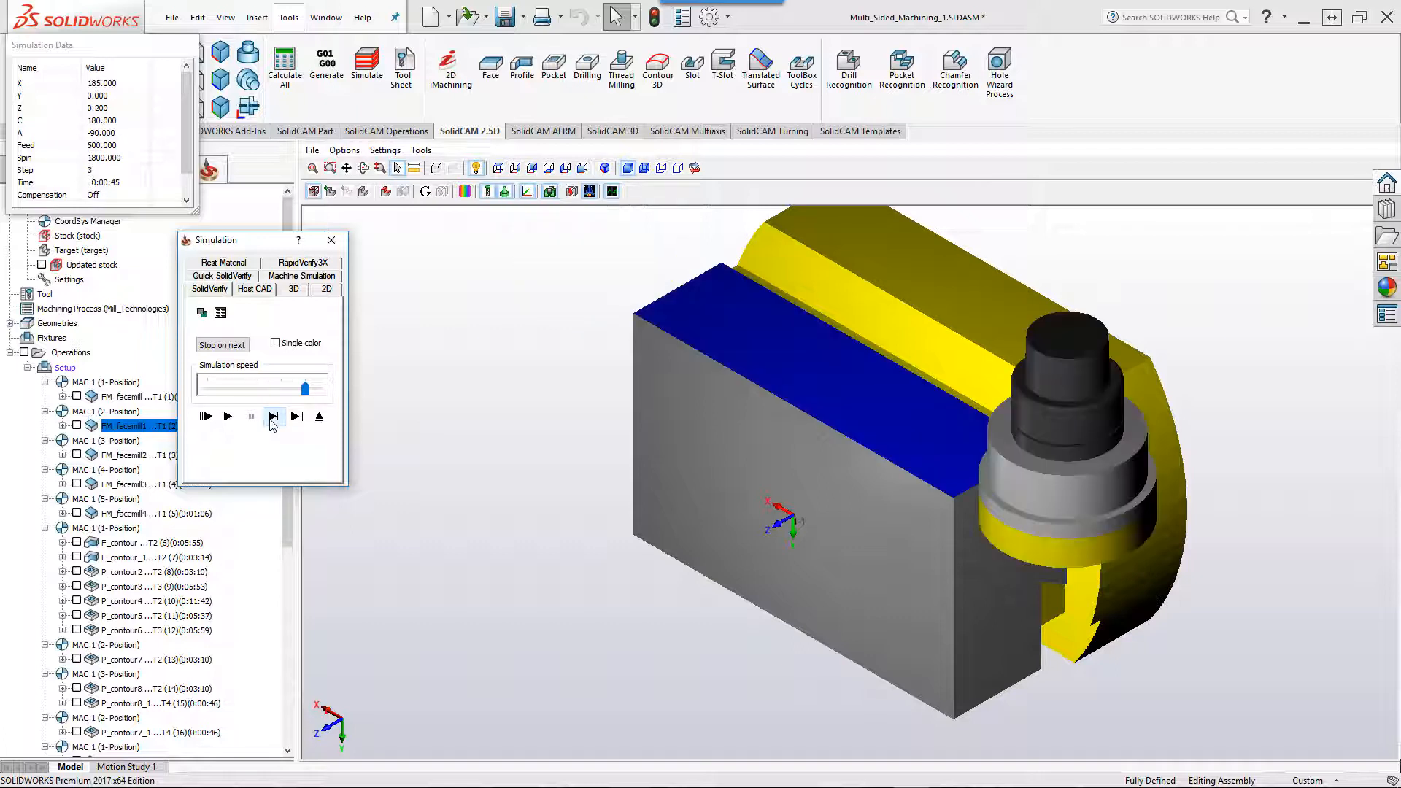
left_click(273, 417)
left_click(273, 416)
left_click(273, 417)
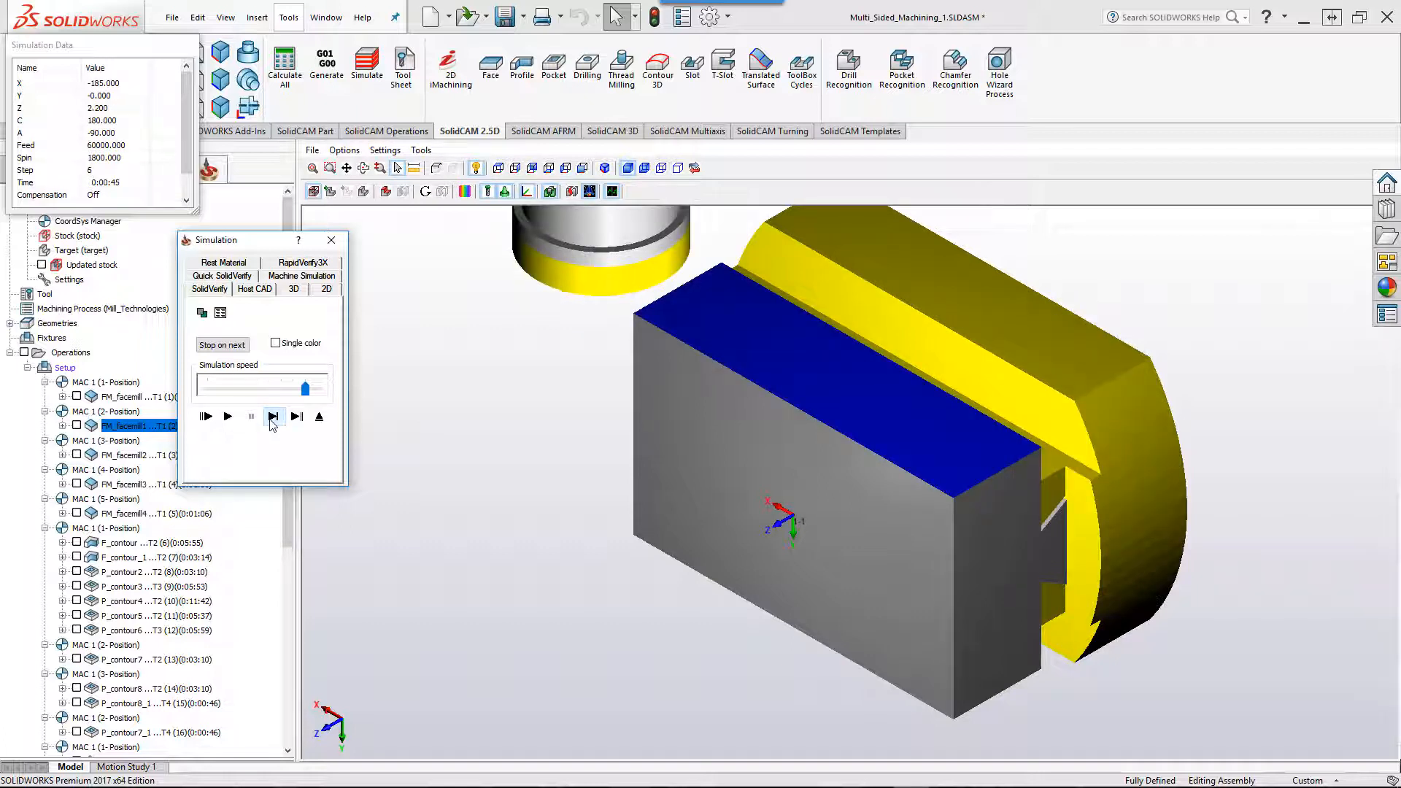
left_click(273, 417)
left_click(273, 417)
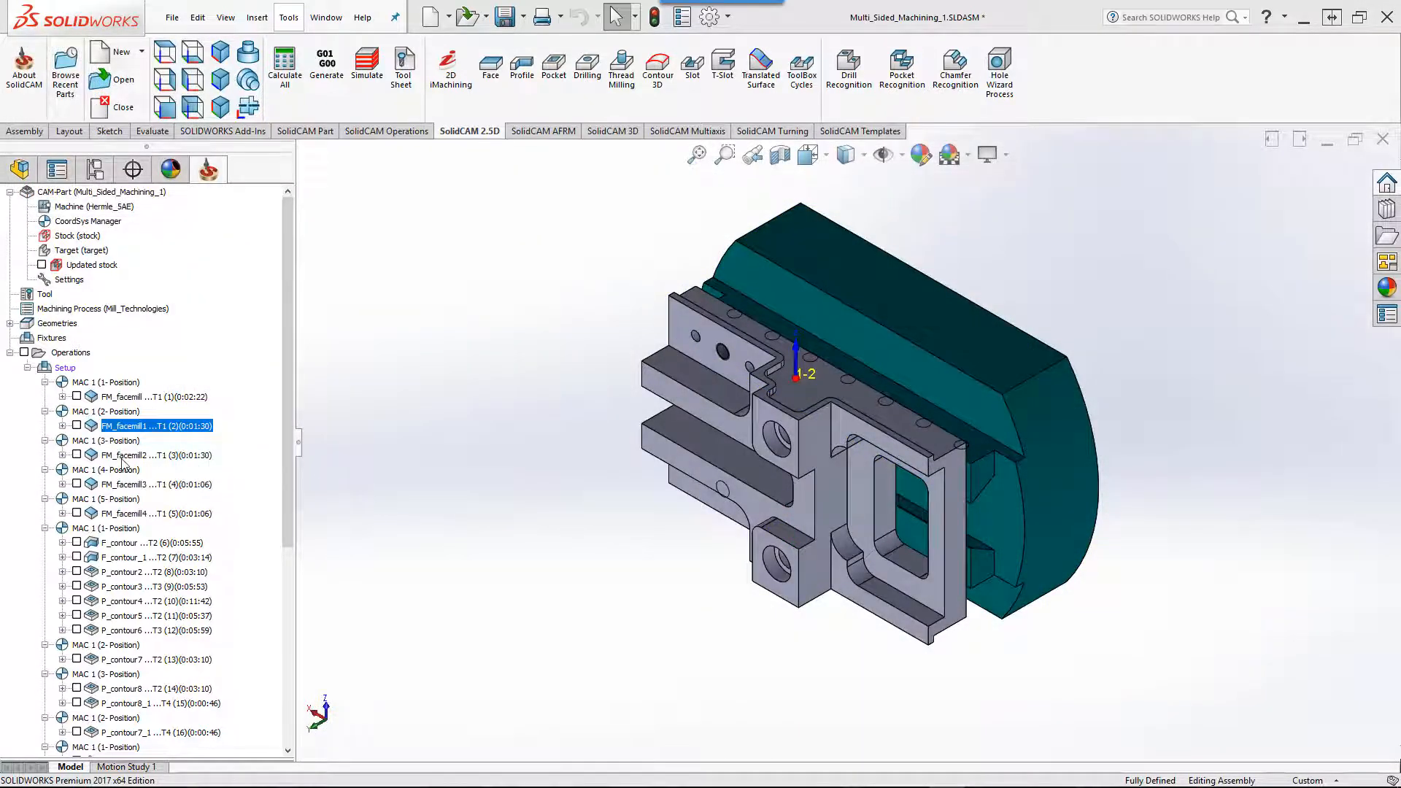
- Go through the remaining face milling operations FM_facemill2, FM_facemill3 and FM_facemill4
left_click(119, 456)
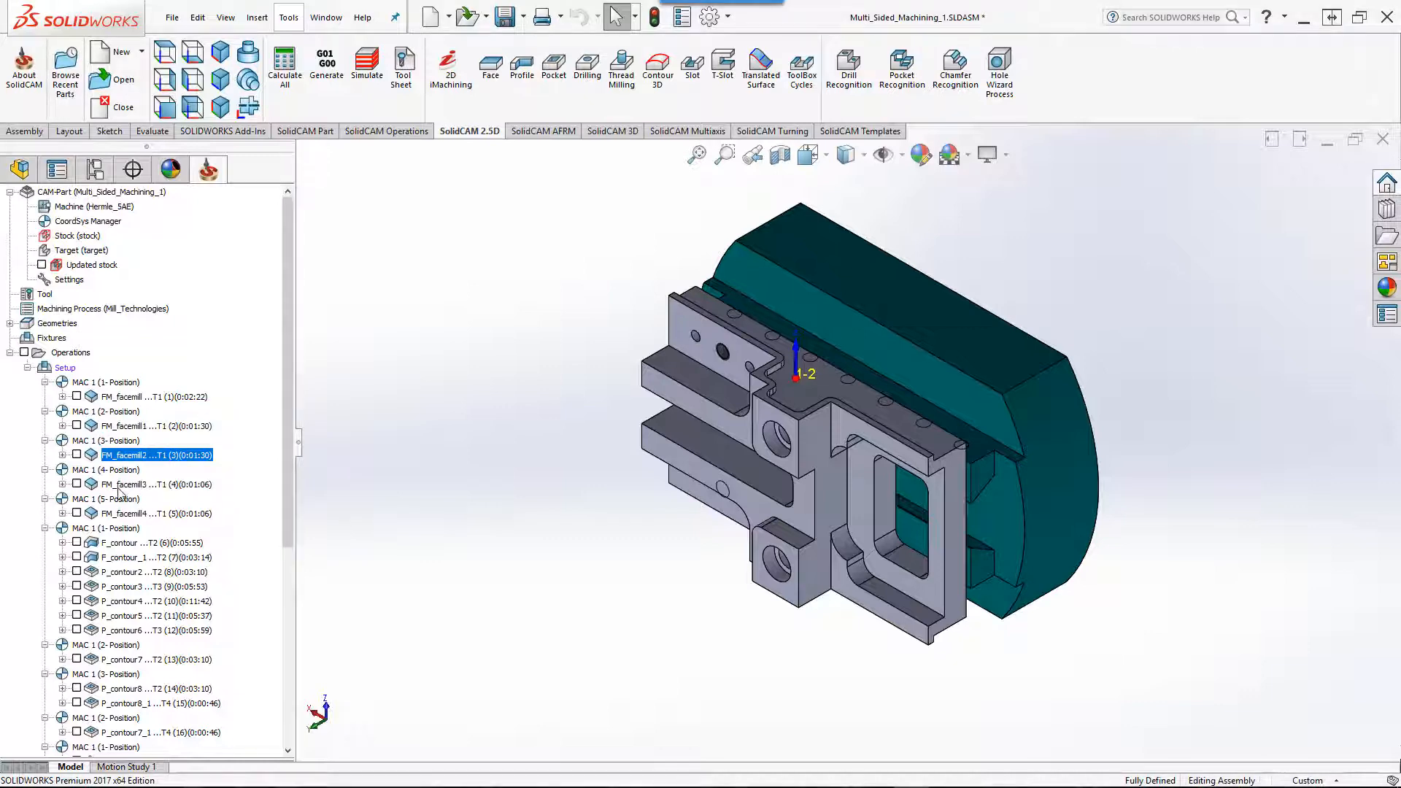
left_click(119, 486)
left_click(121, 515)
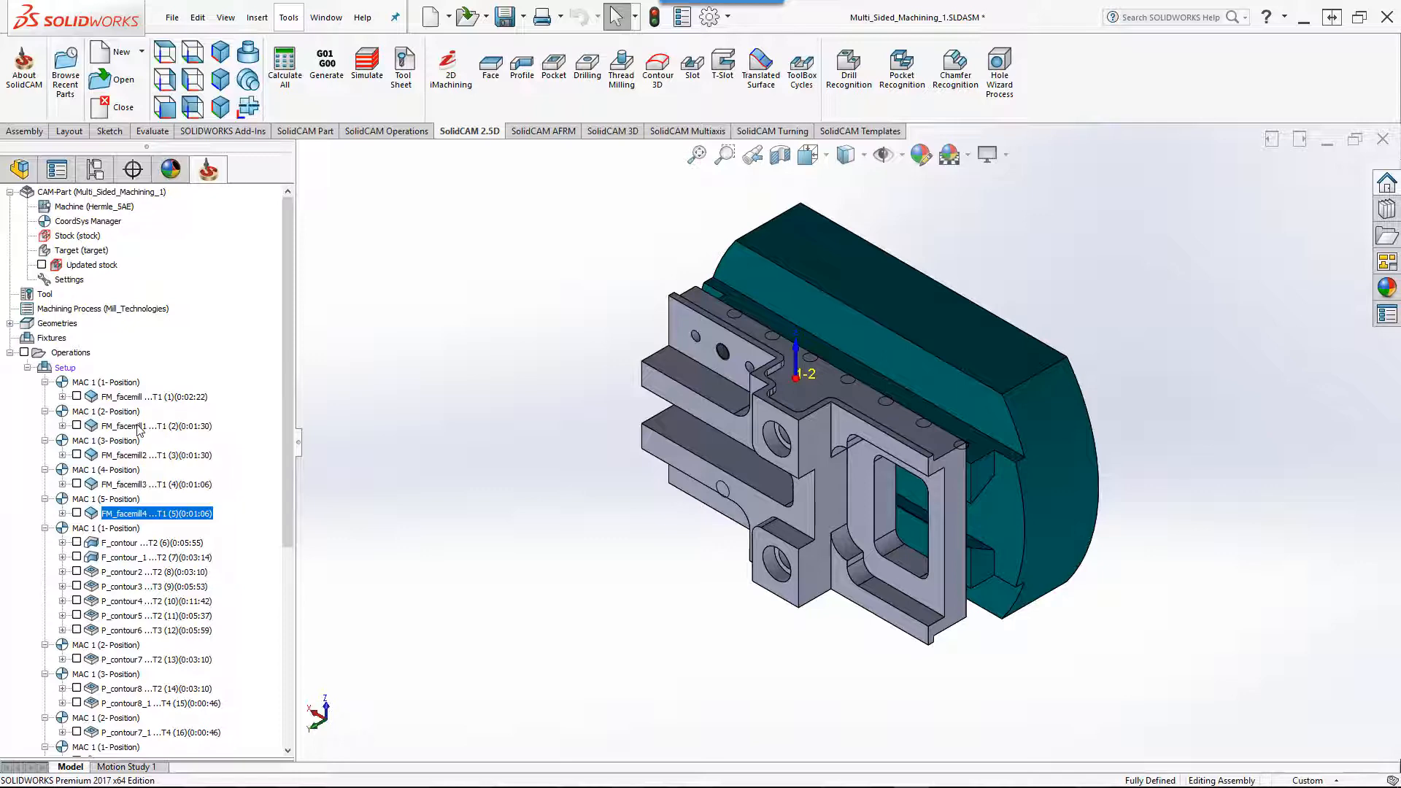
- Orient the model to the 3-, 4- and 5-Position coordinate systems of MAC 1 in turn
left_click(79, 442)
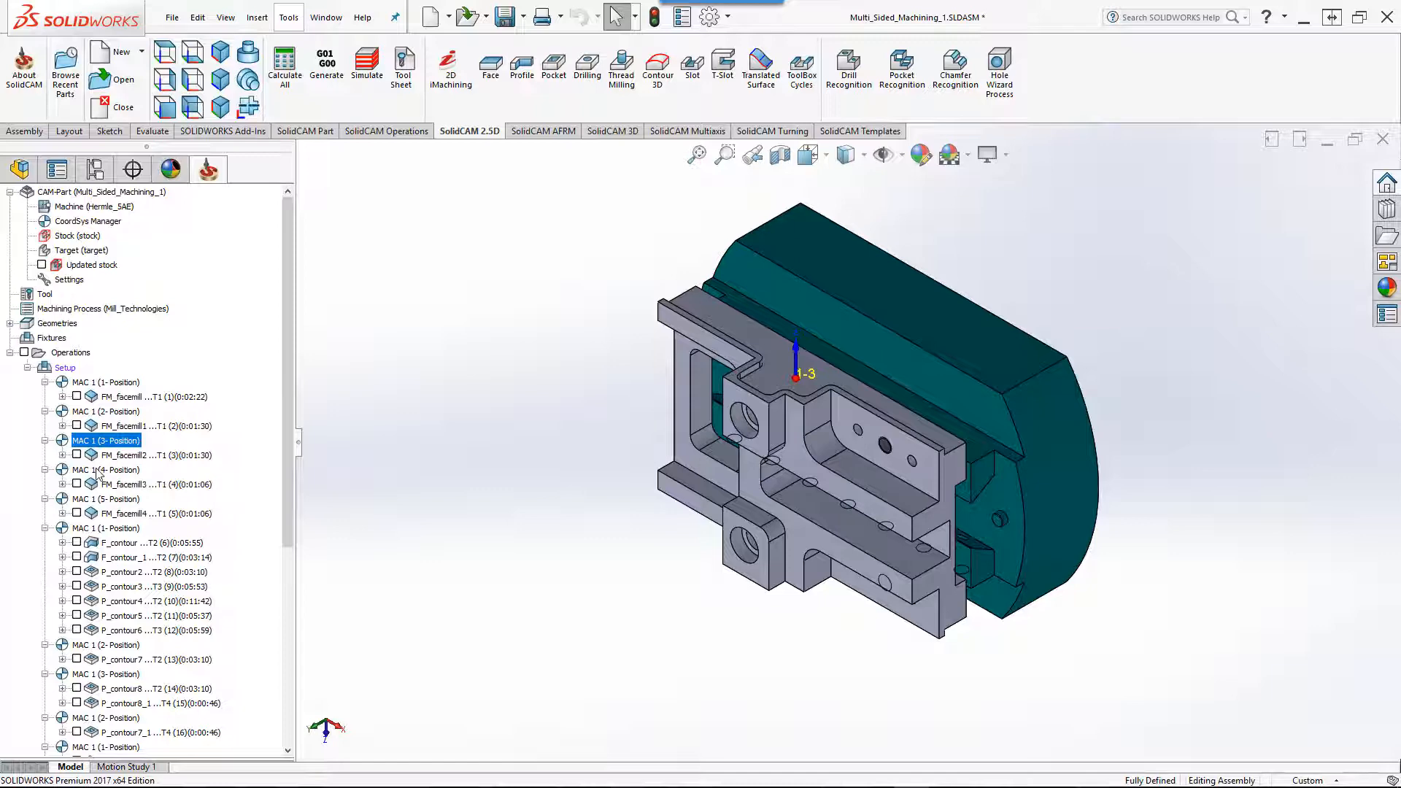
left_click(97, 471)
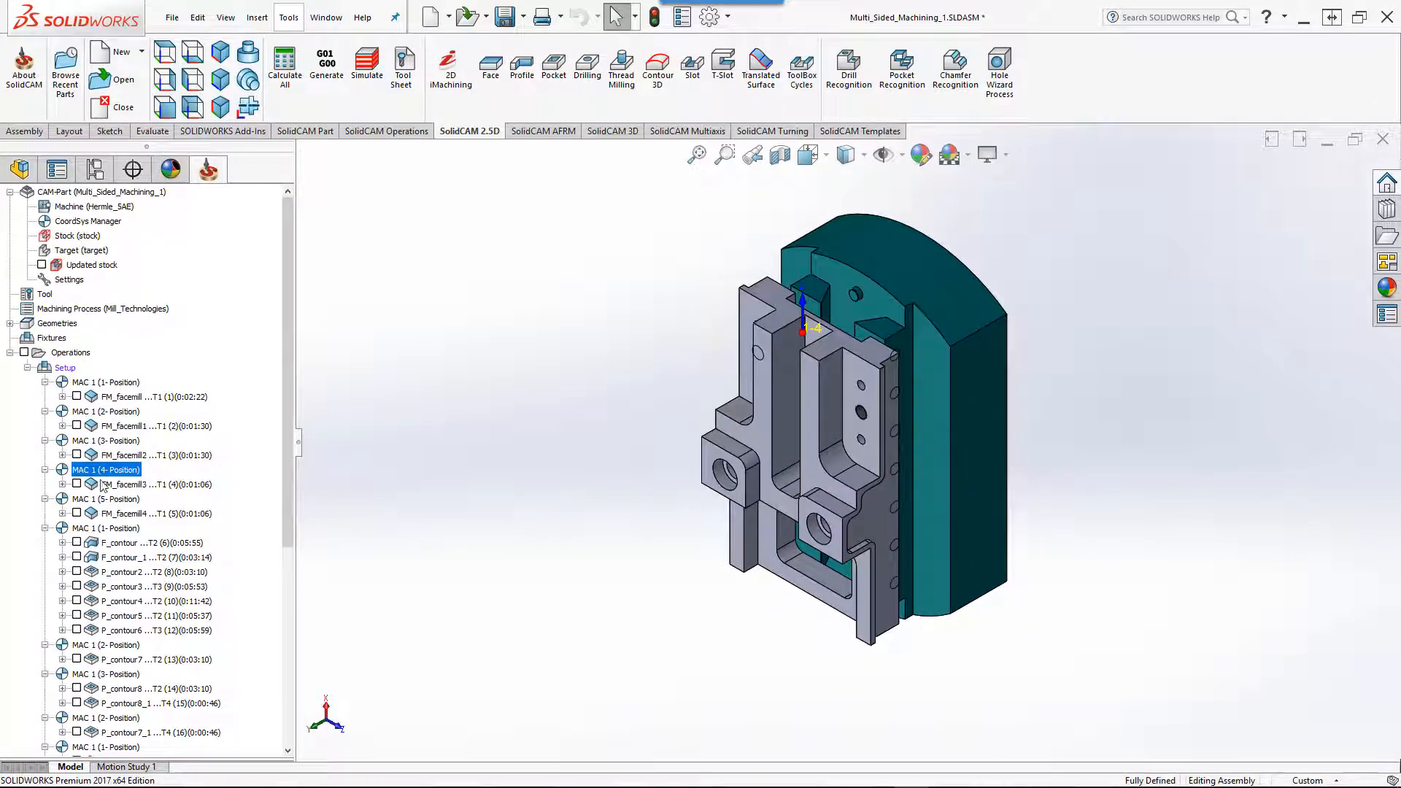
left_click(106, 501)
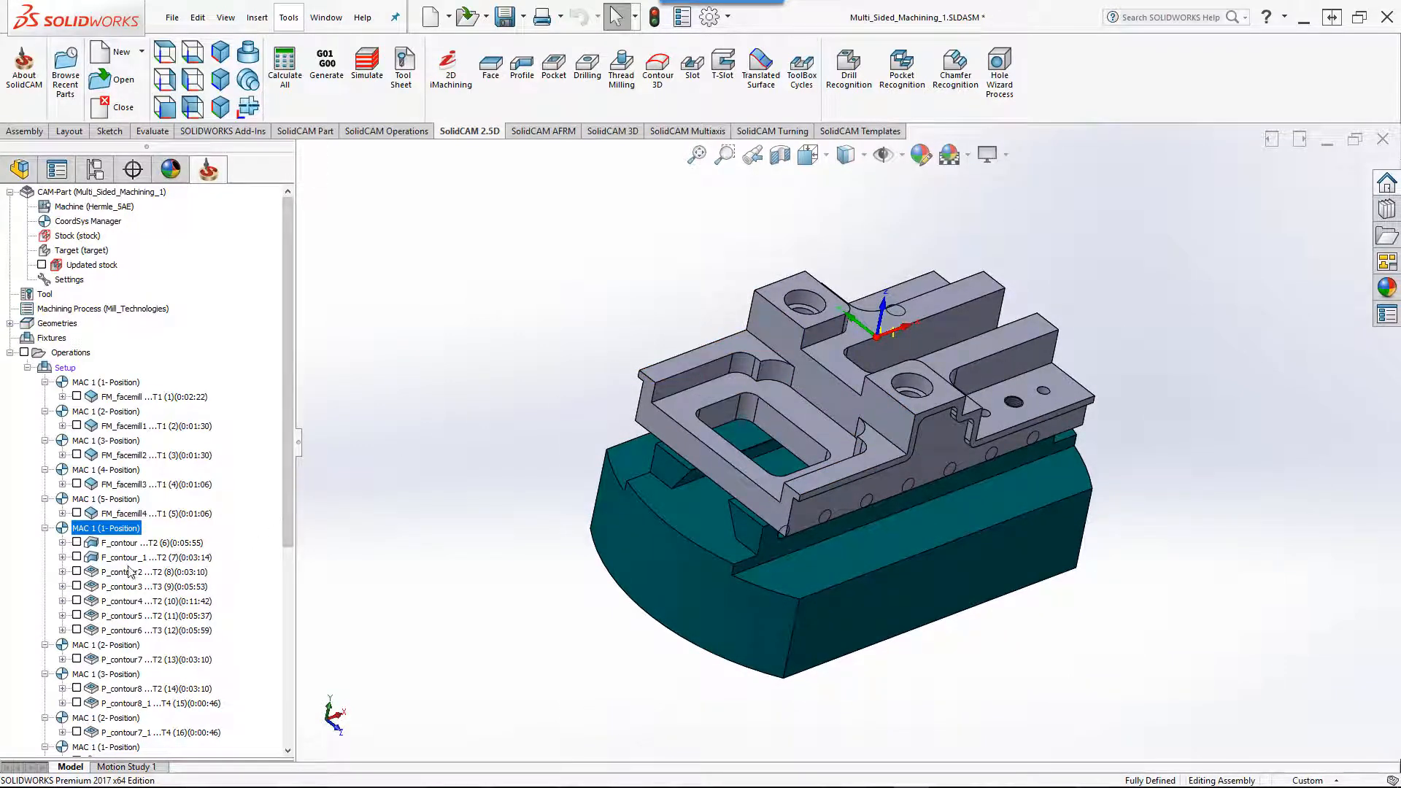
- Show the contour geometry of the P_contour profile operation on the model
double_click(117, 544)
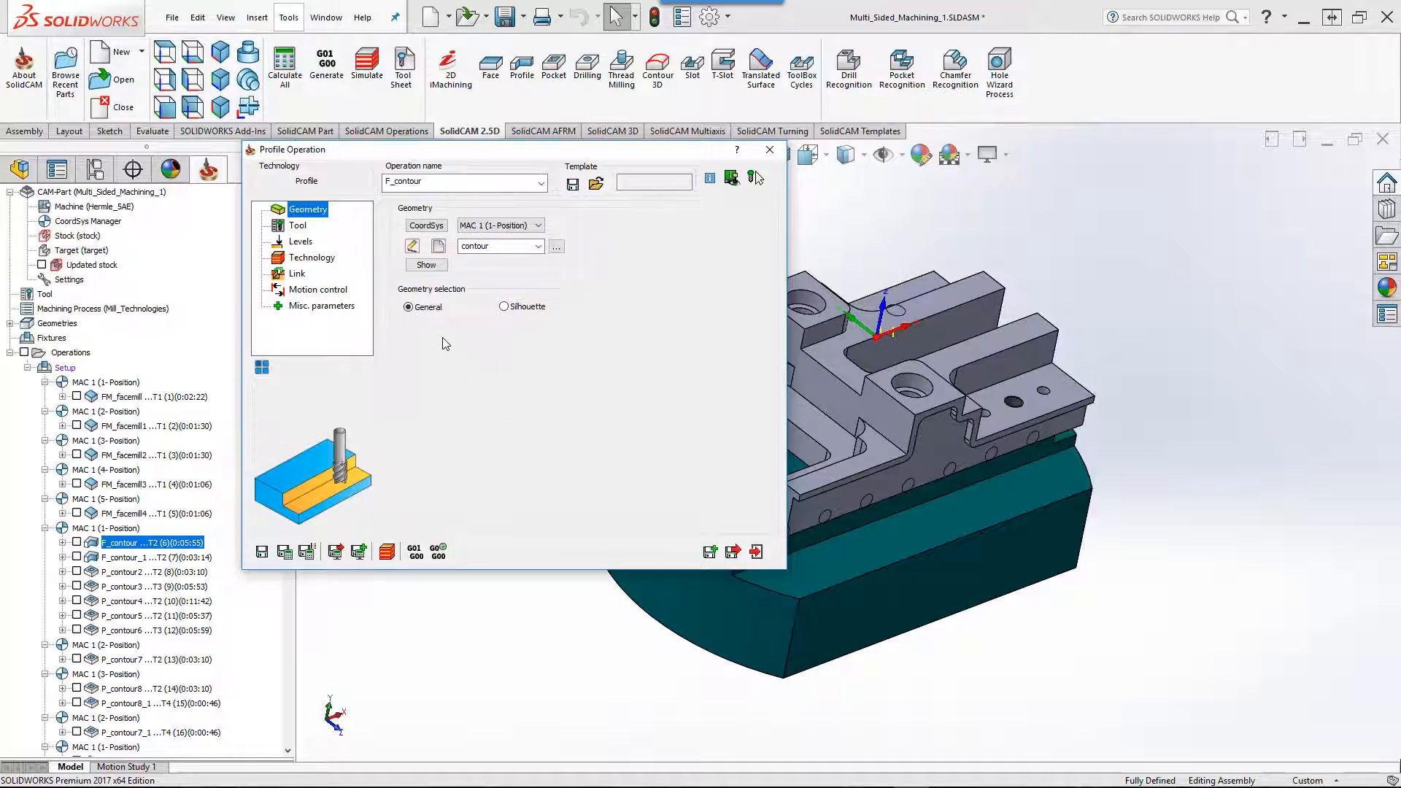
left_click(427, 265)
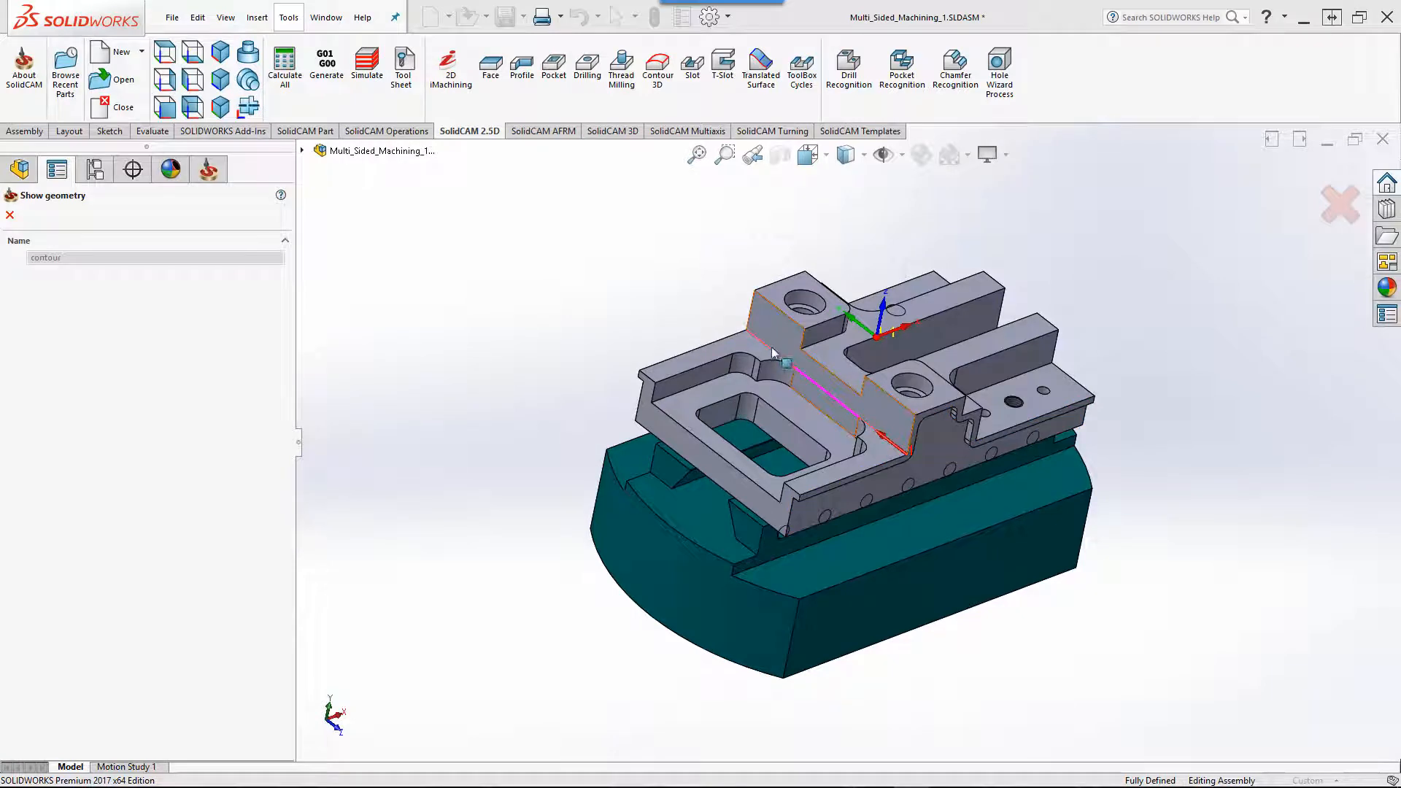
left_click(9, 216)
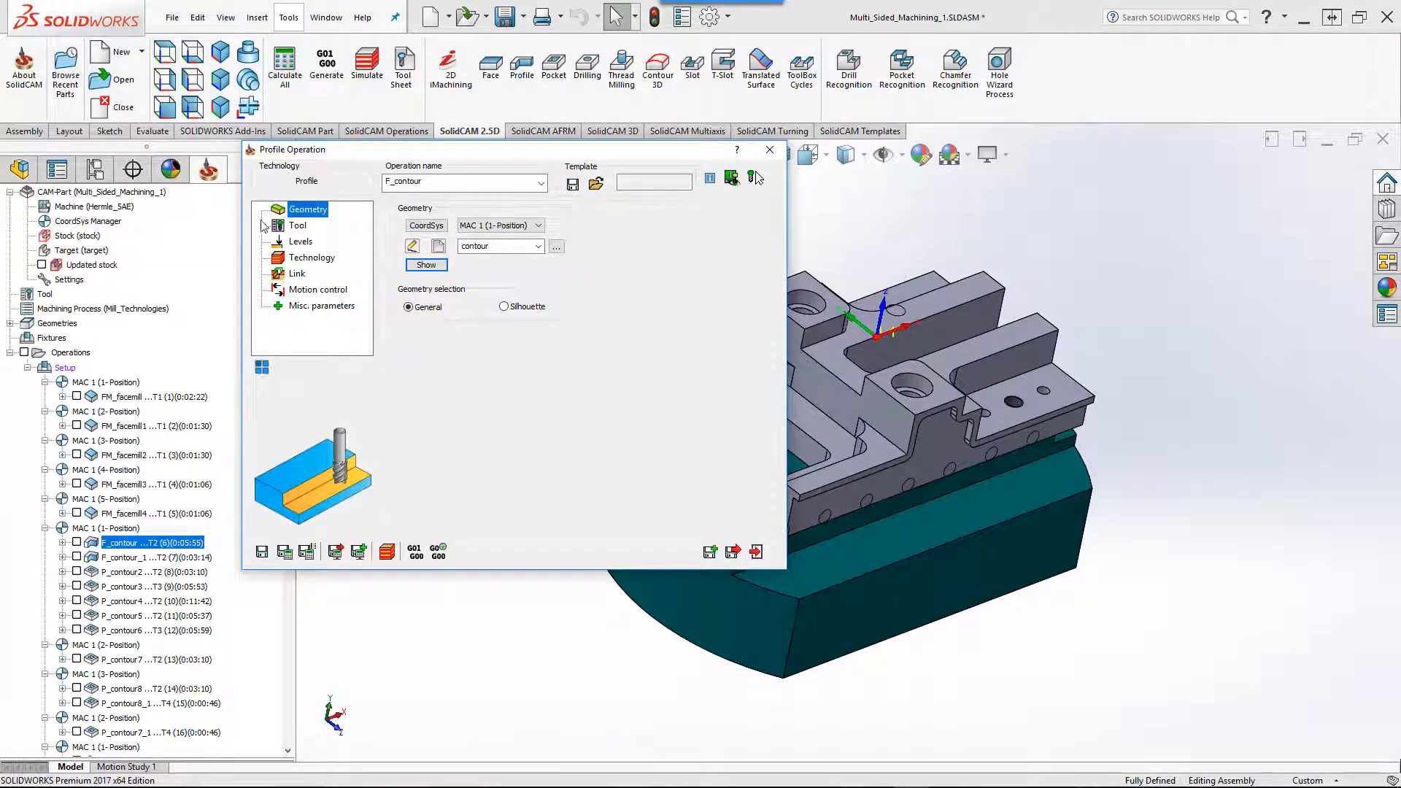
- Review the tool, milling levels and technology settings of the P_contour profile operation, including its offsets and clear offset options
left_click(296, 227)
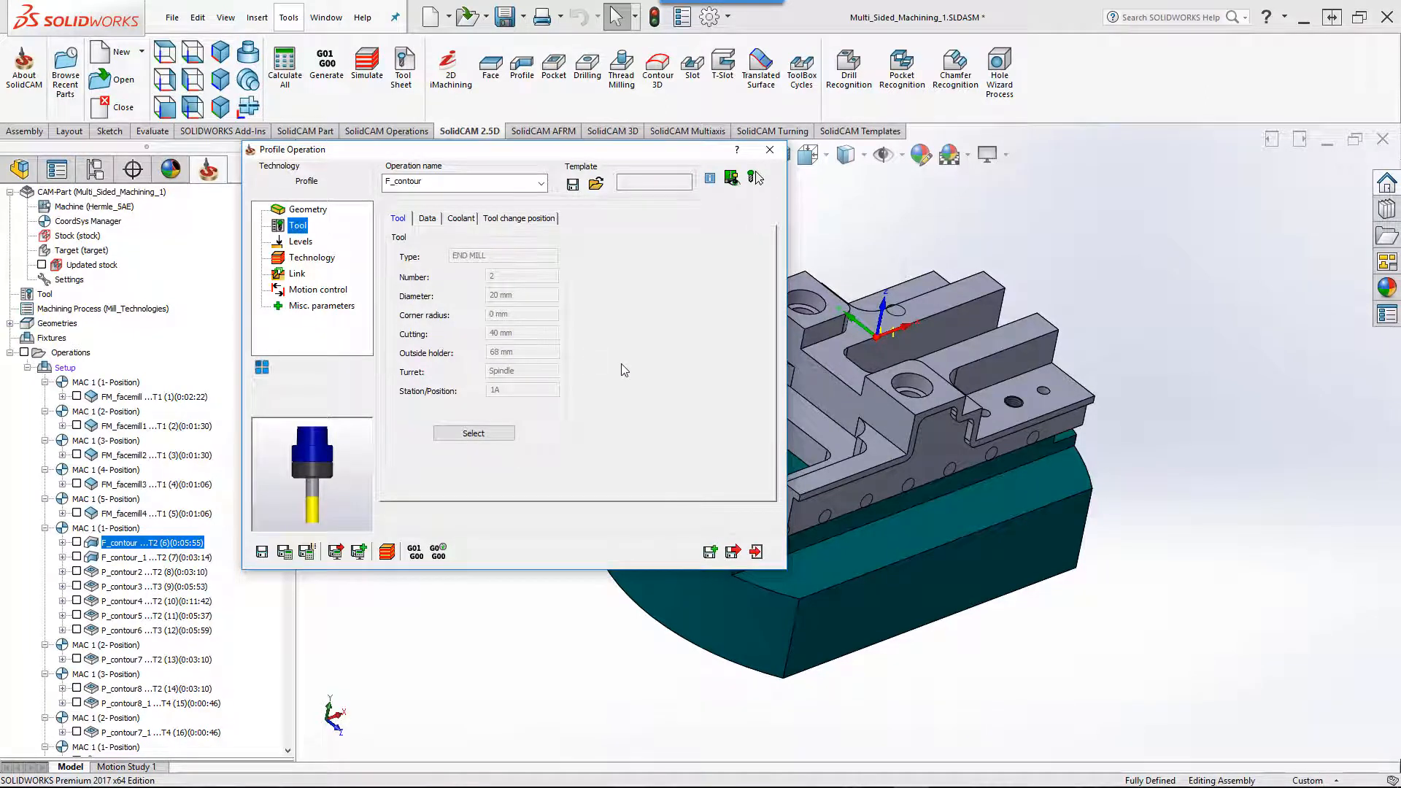
left_click(300, 241)
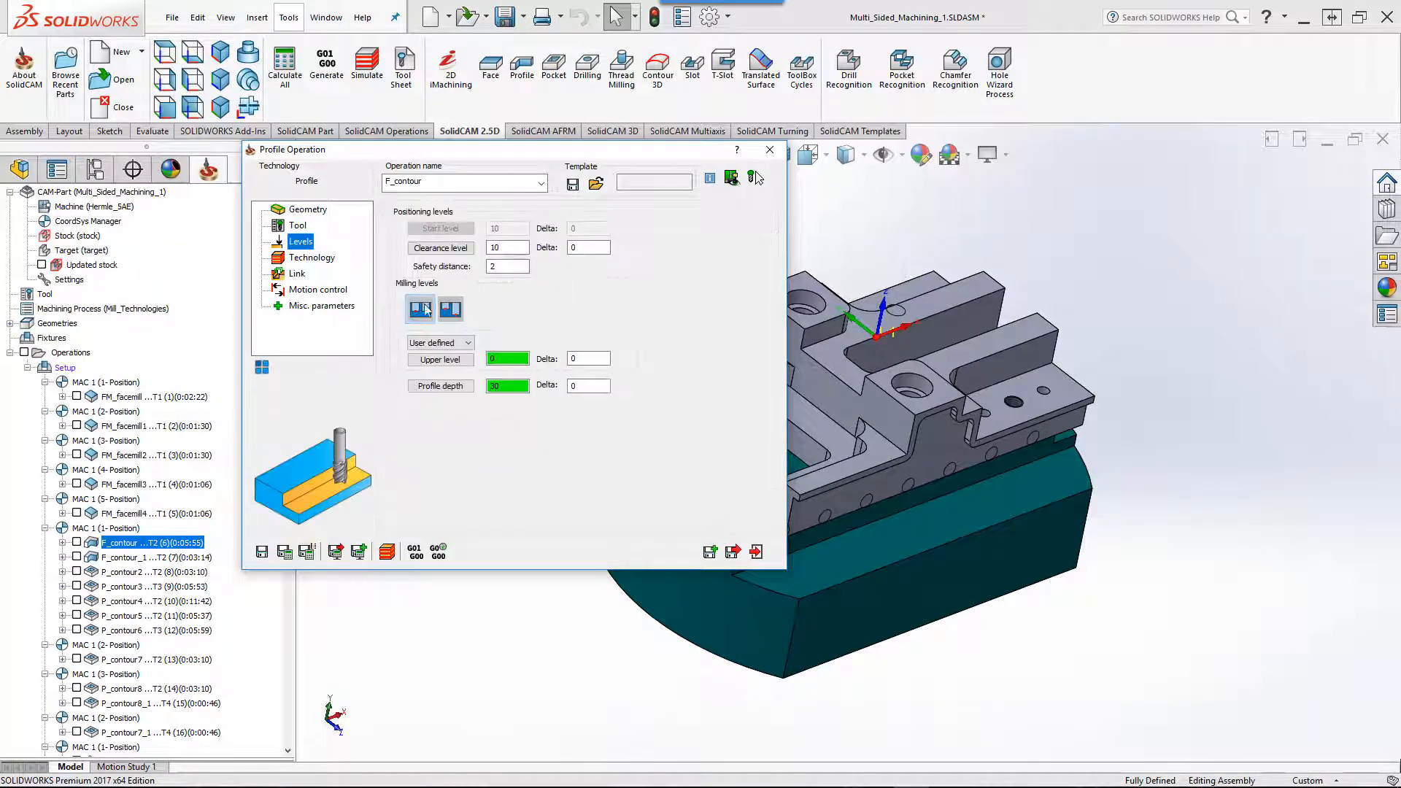
left_click(519, 360)
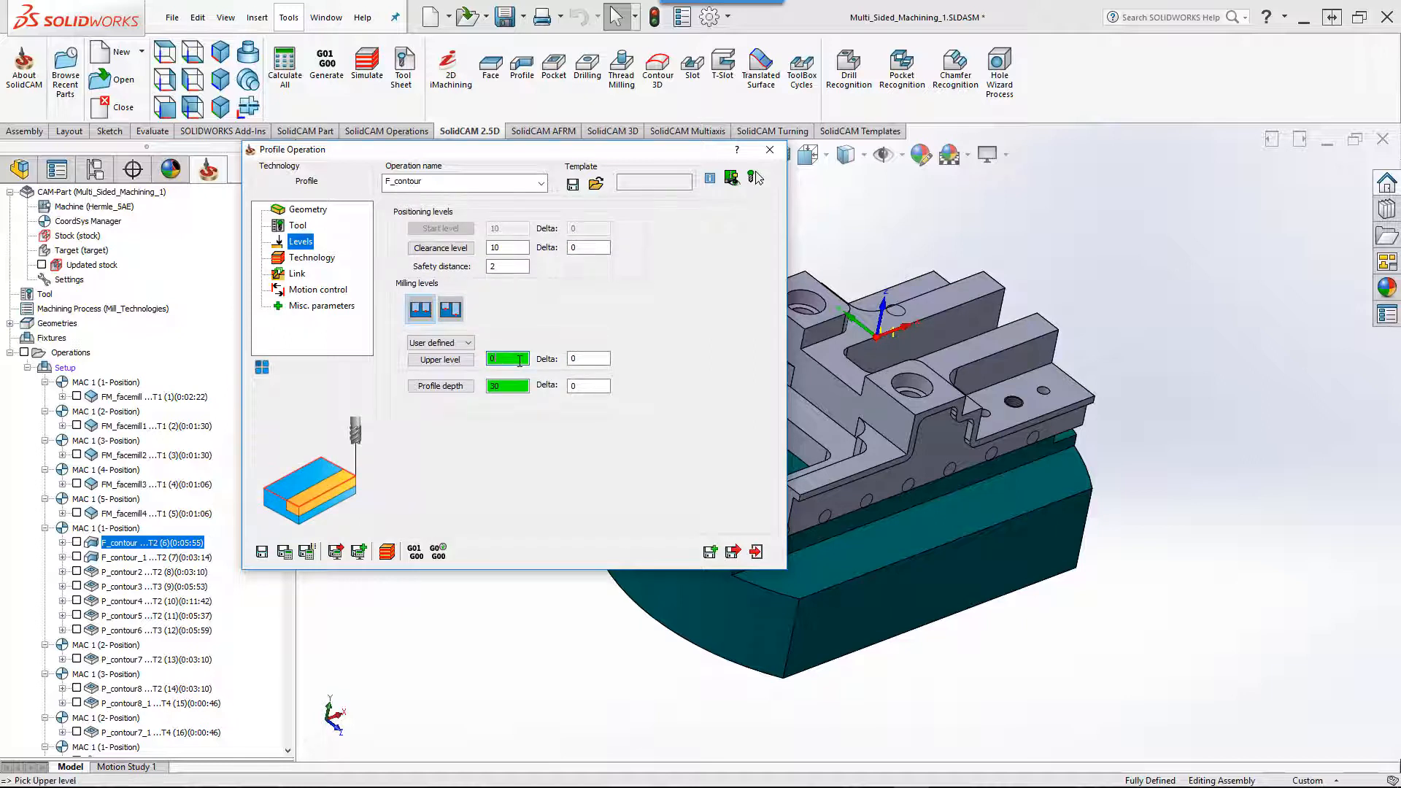
left_click(514, 385)
left_click(303, 259)
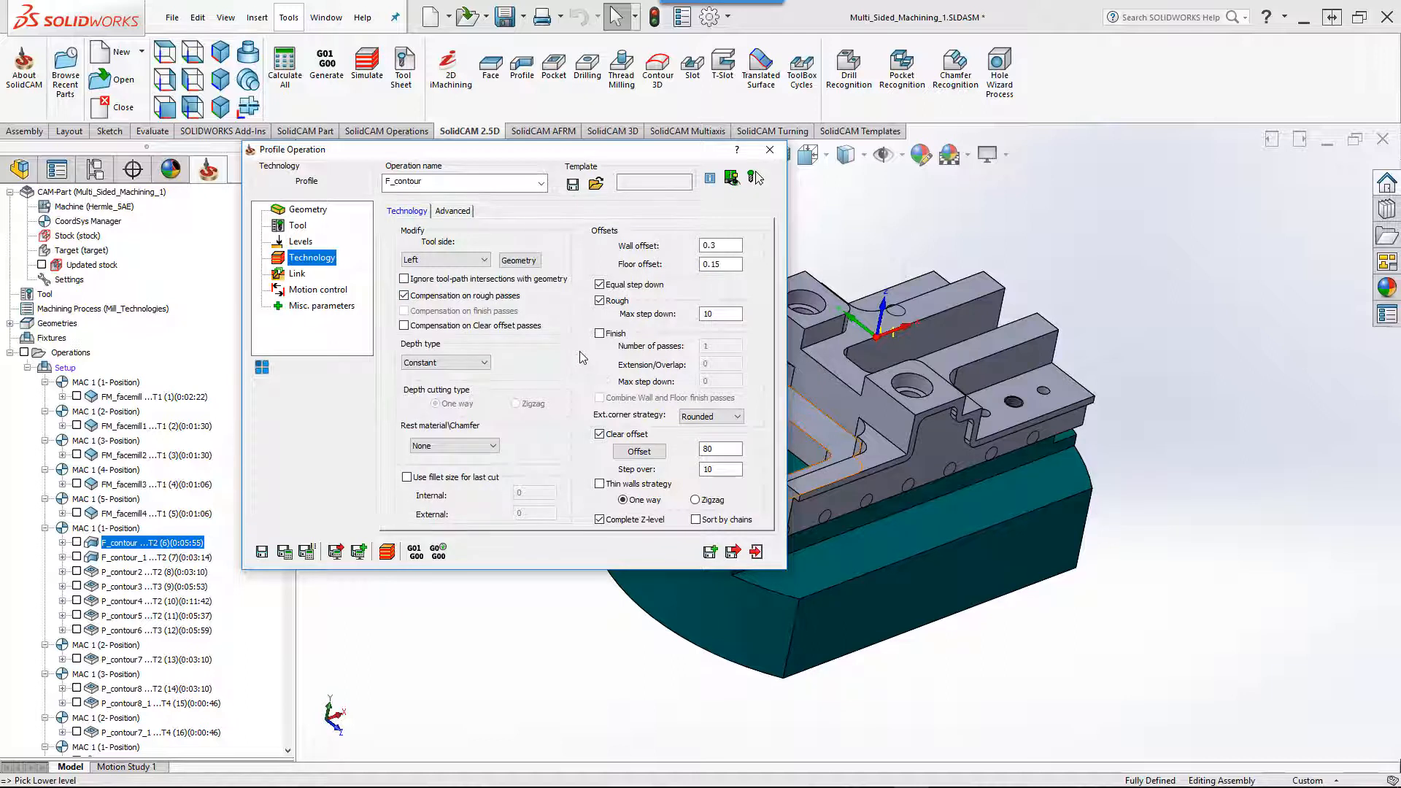
mouse_move(722, 243)
mouse_move(604, 525)
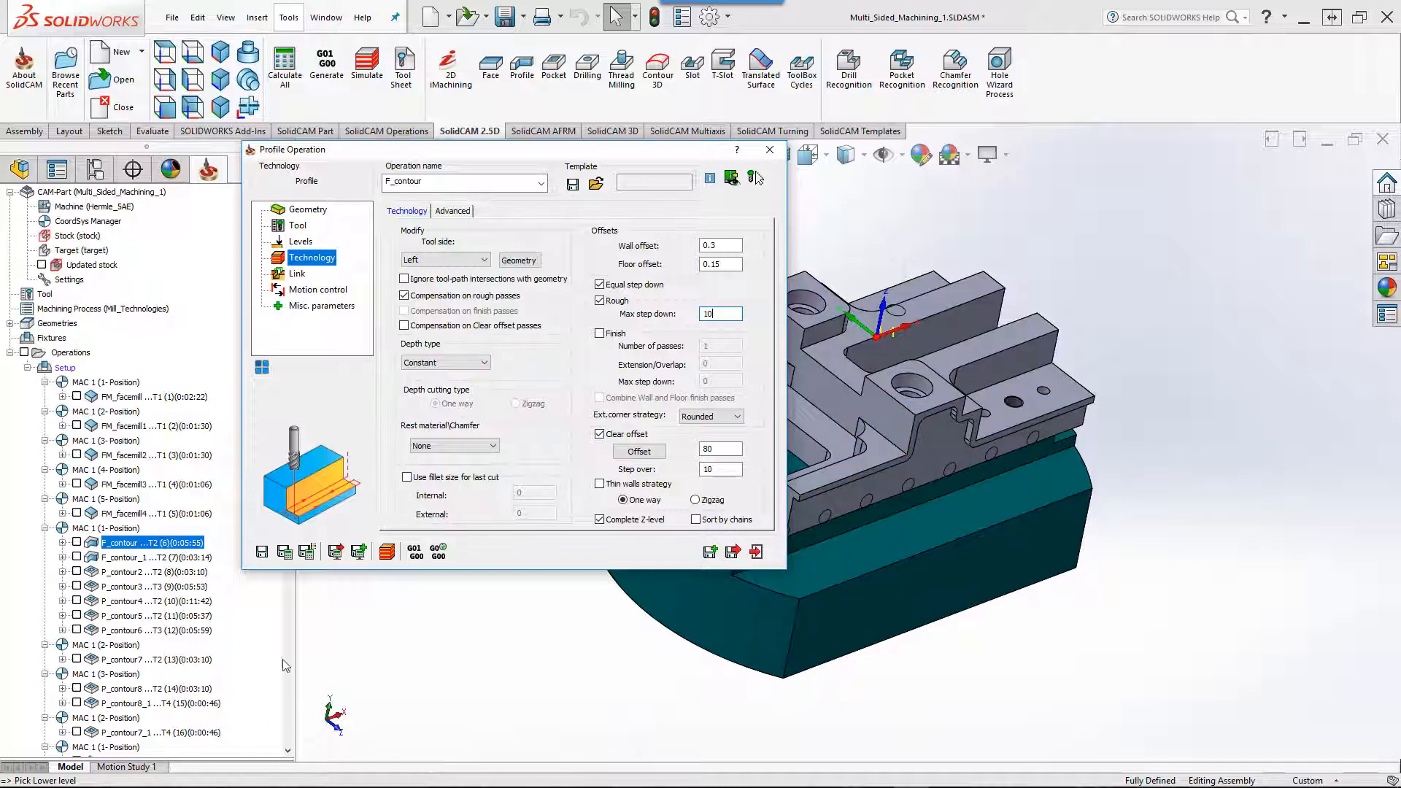
- Simulate the P_contour toolpath on the stock in SolidVerify, with the simulation speed reduced
left_click(396, 549)
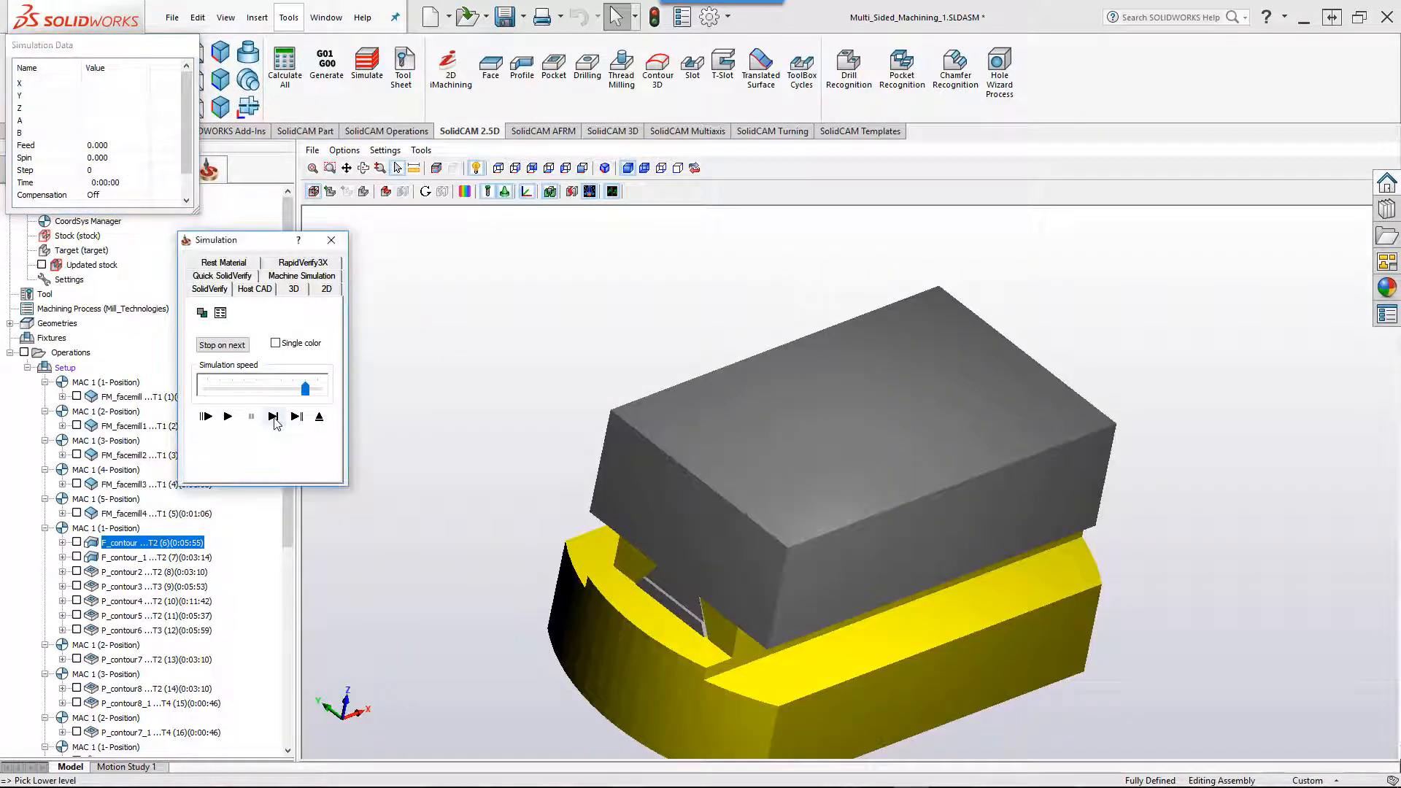
left_click(273, 417)
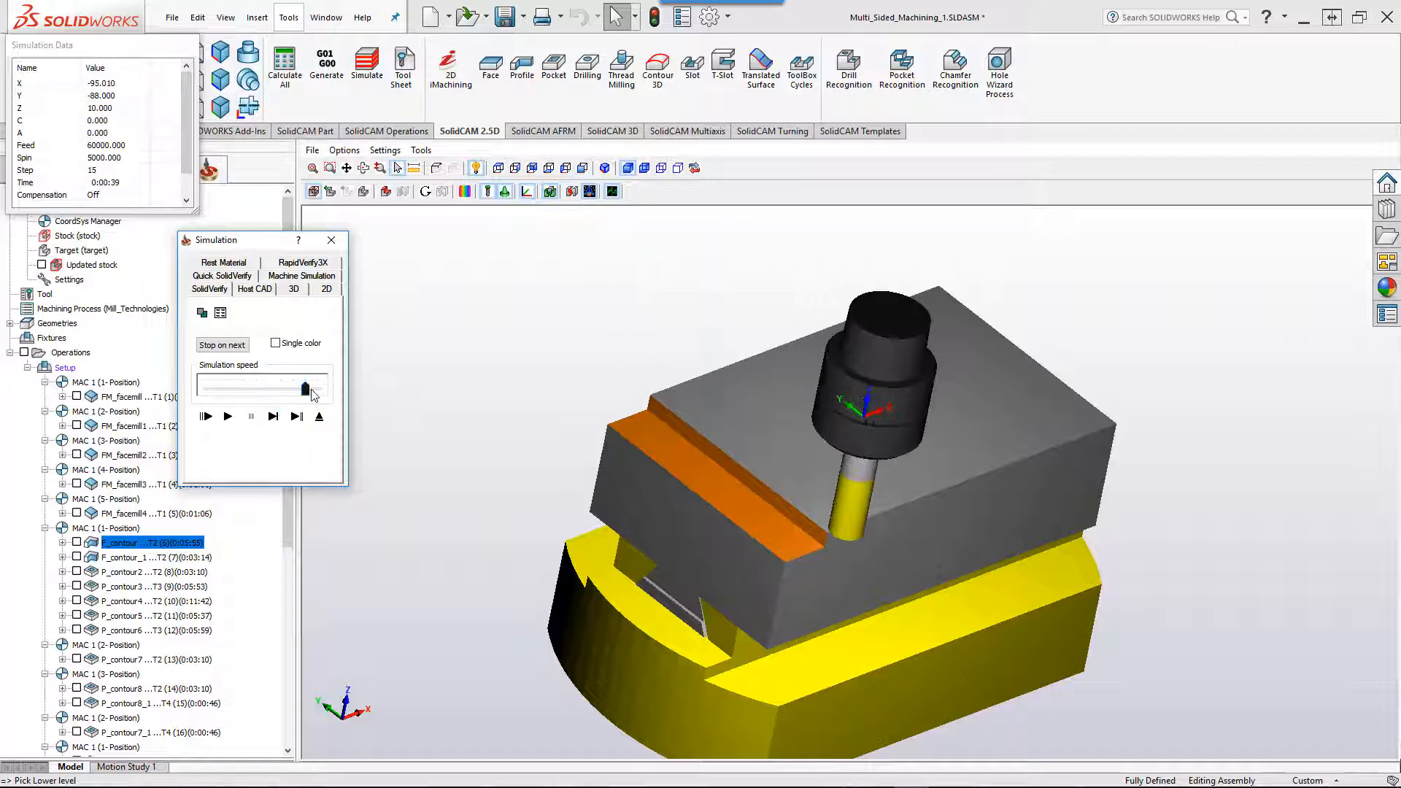
left_click_drag(313, 393, 234, 390)
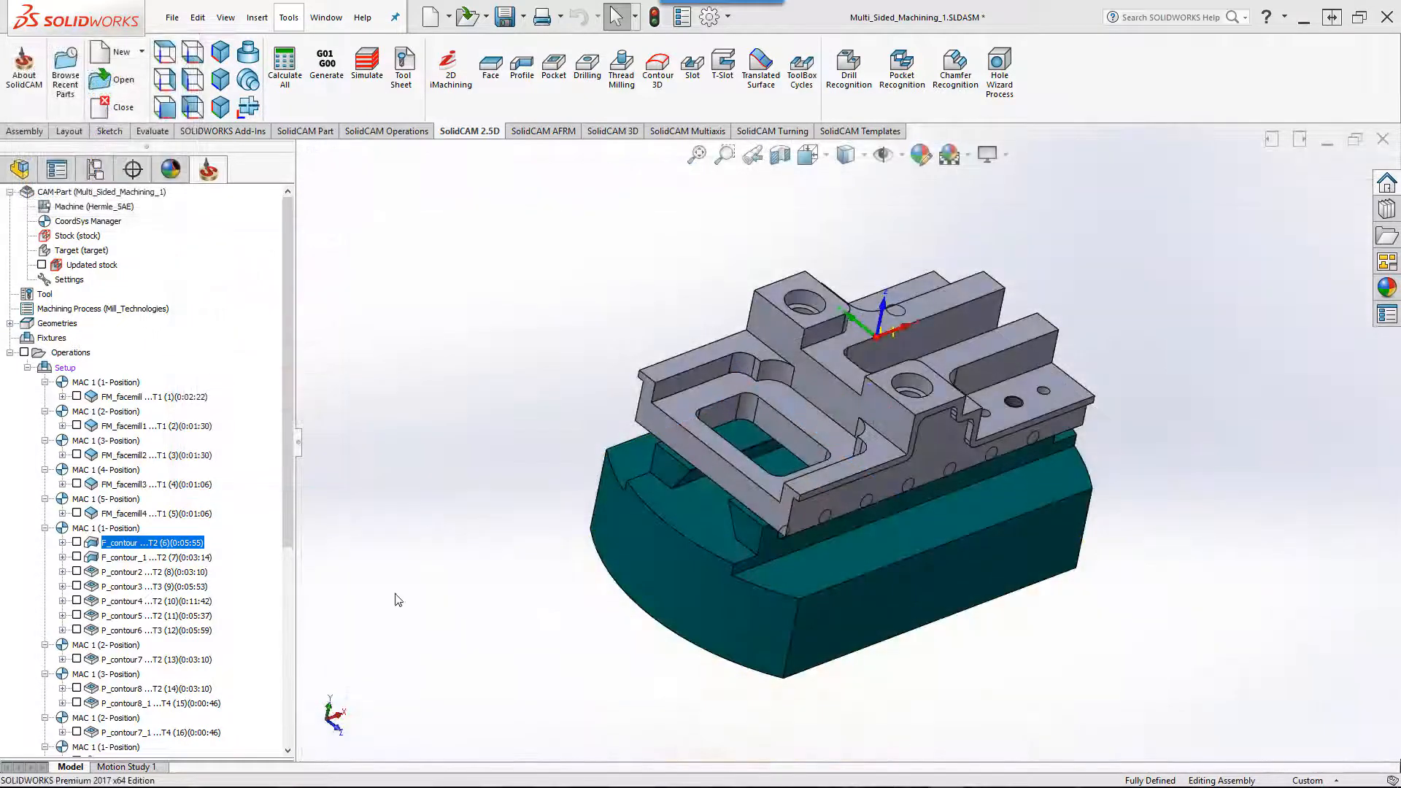
- Go through the P_contour_1 and P_contour2 operations and inspect the areas of the part they machine
left_click(139, 560)
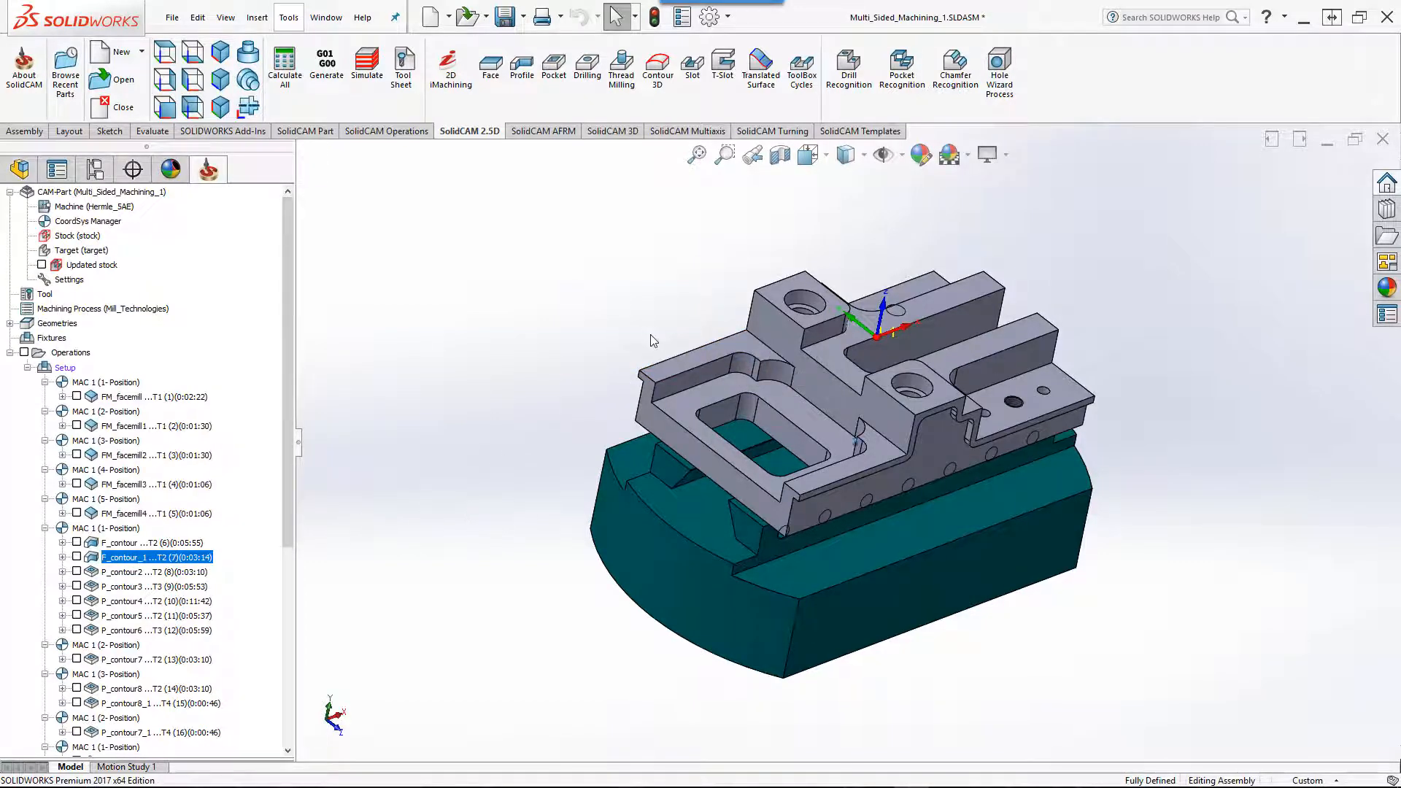
middle_click_drag(654, 341, 679, 378)
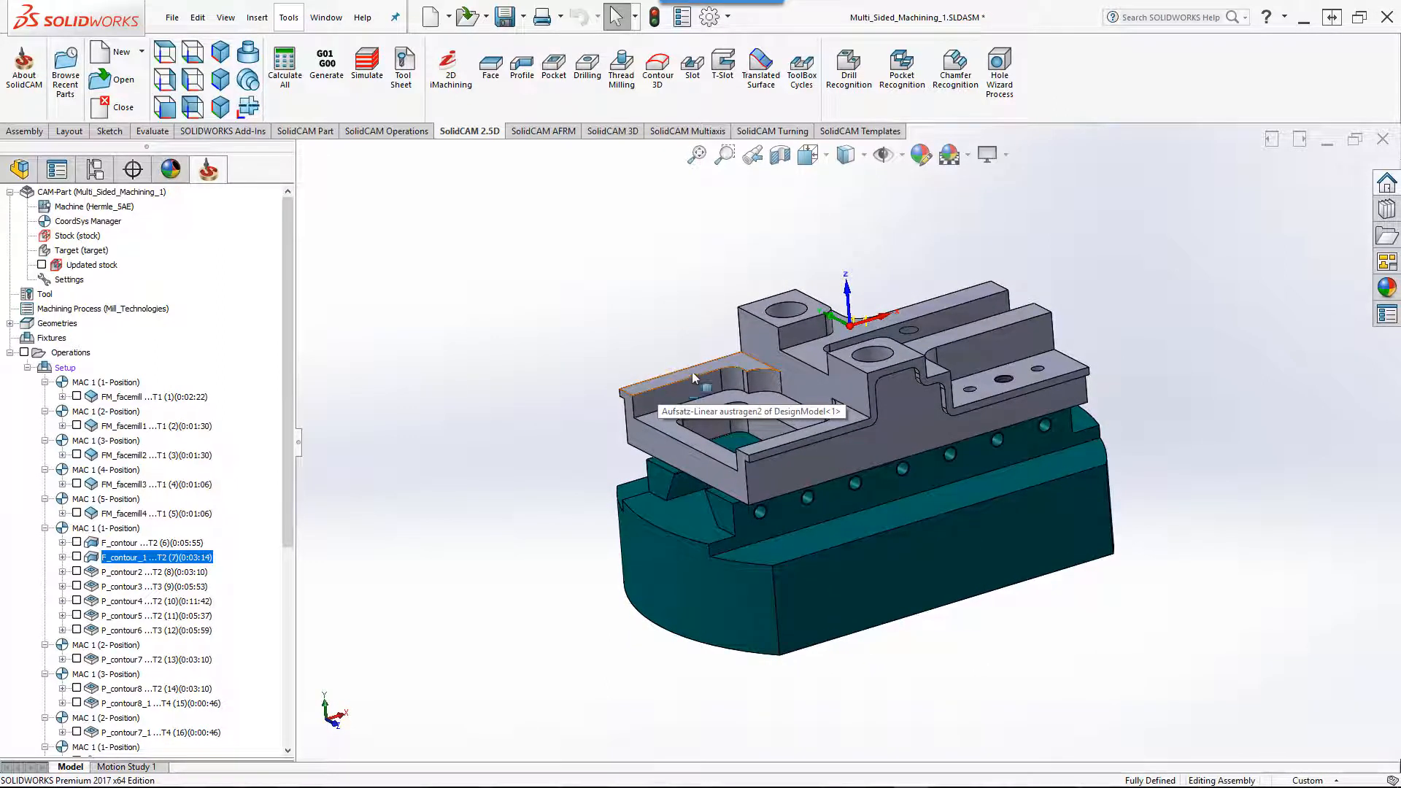
left_click(127, 574)
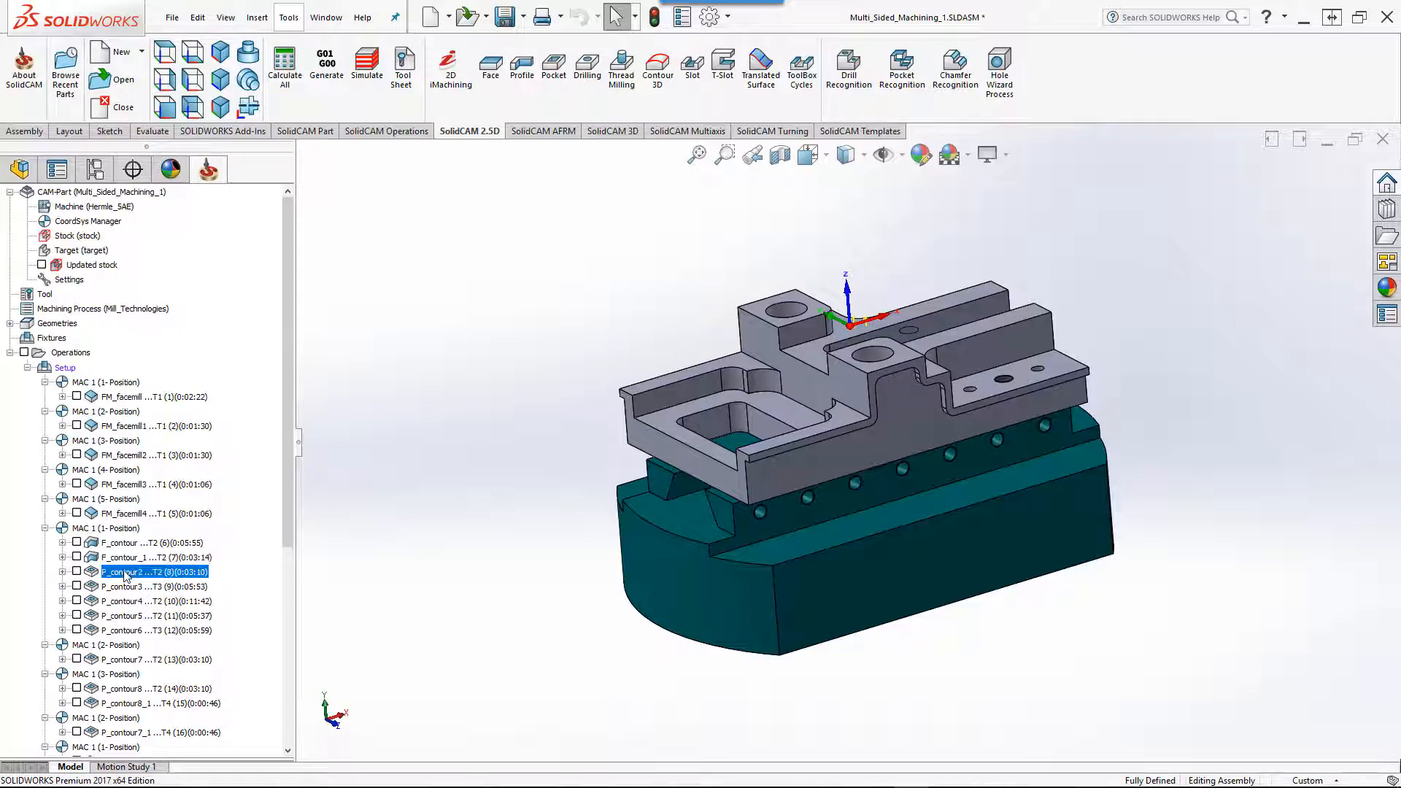
middle_click_drag(428, 476, 445, 466)
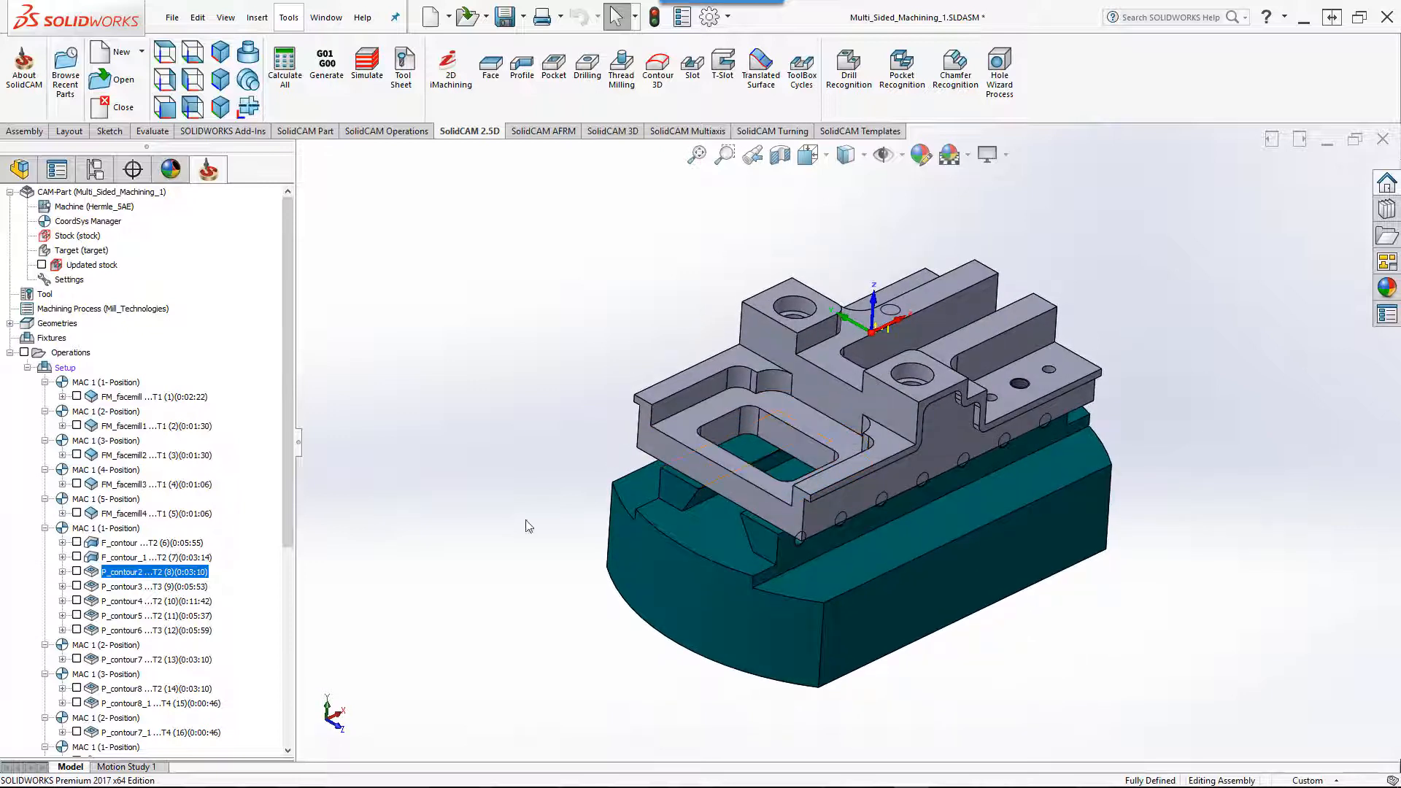
- Show the contour2 geometry of the P_contour2 pocket operation and inspect its open edge on the model
double_click(183, 576)
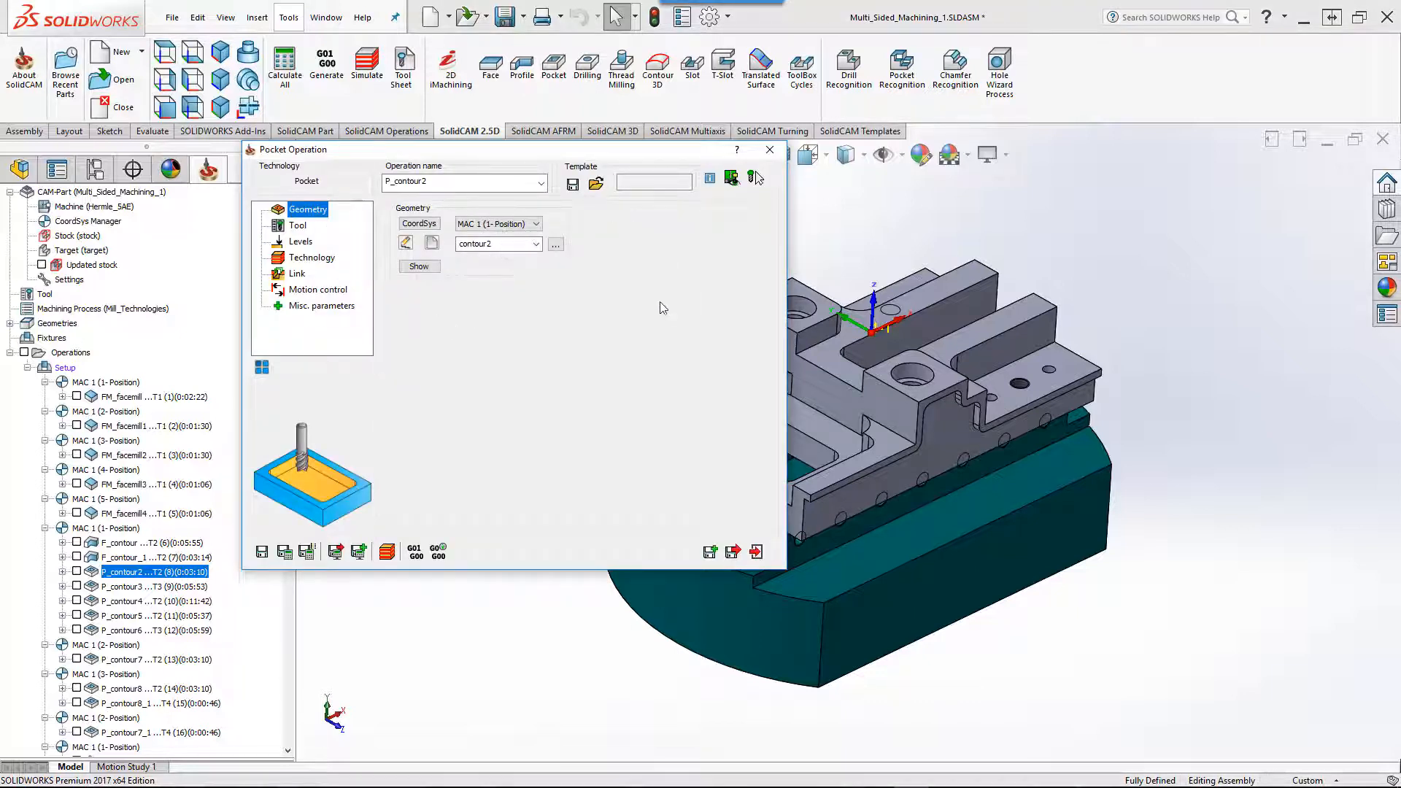
left_click(419, 266)
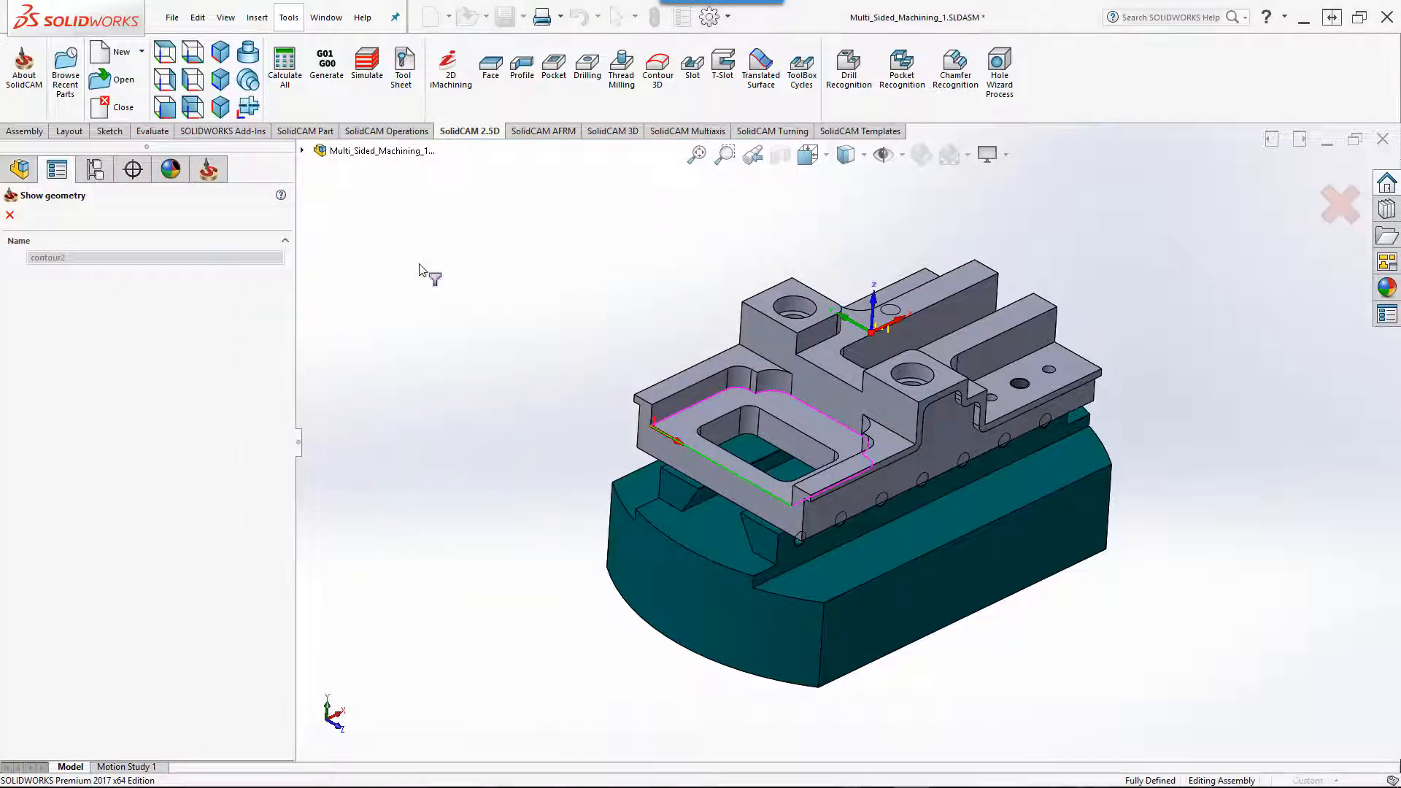
middle_click_drag(823, 456, 454, 401)
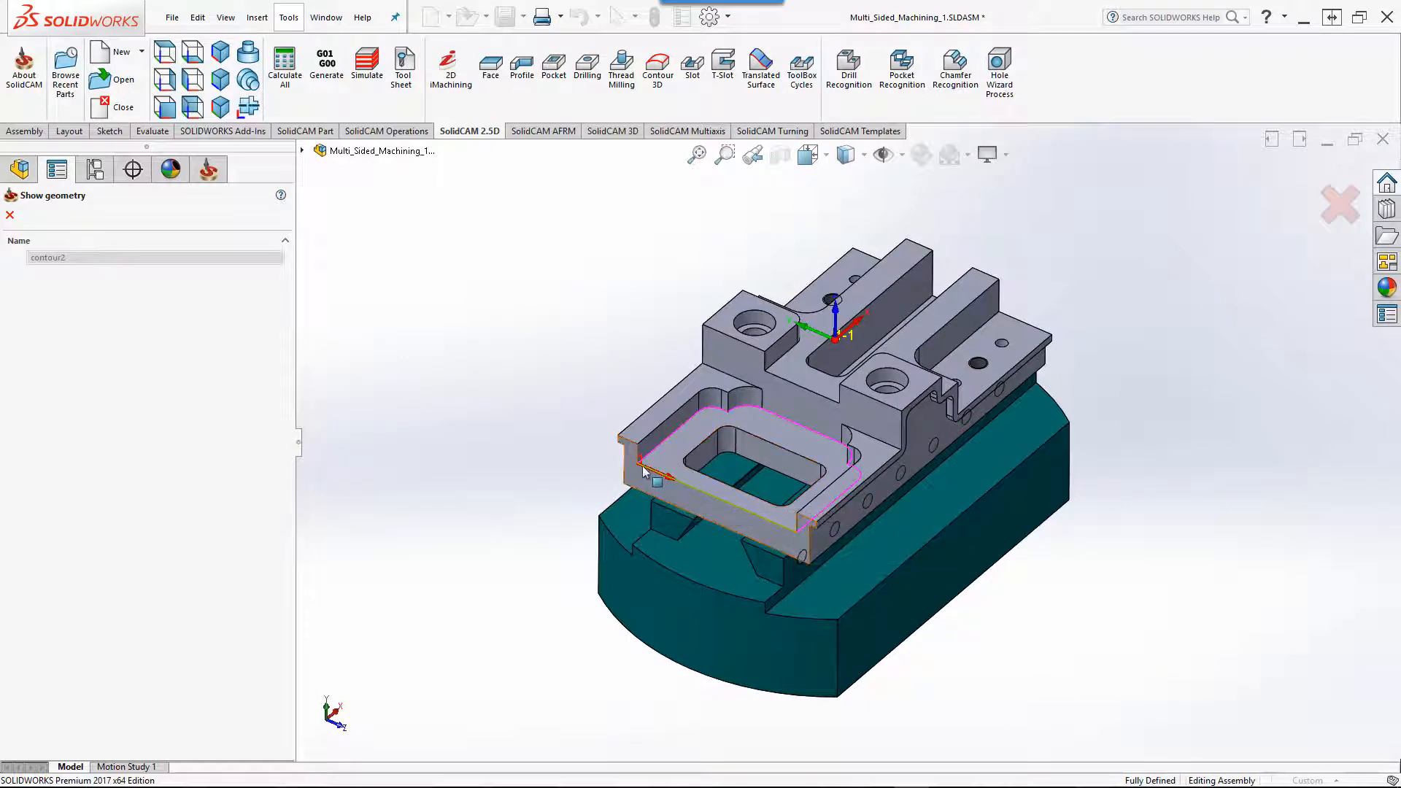
key("Escape")
- Review the P_contour2 tool and check the model faces that define its upper level and pocket depth
left_click(295, 225)
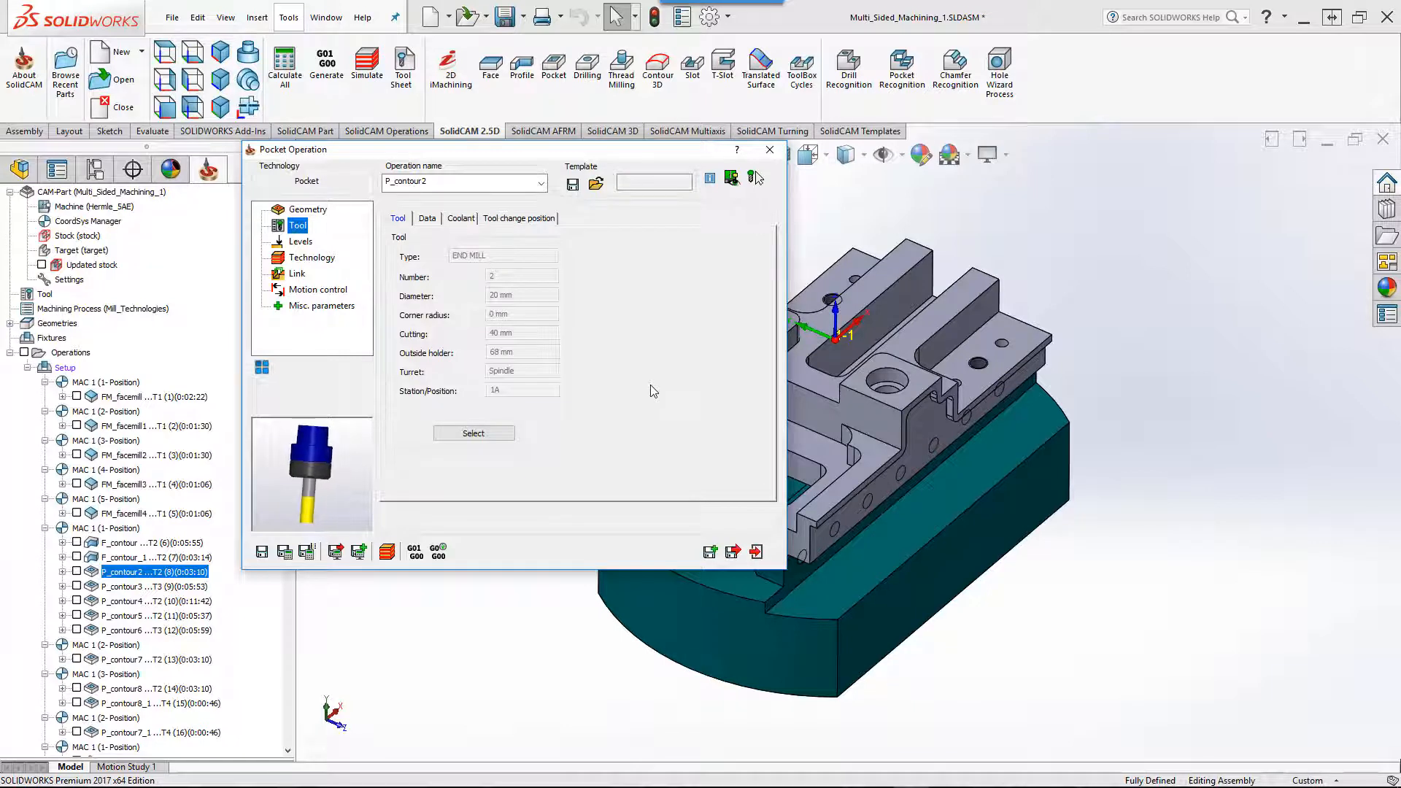
left_click(301, 242)
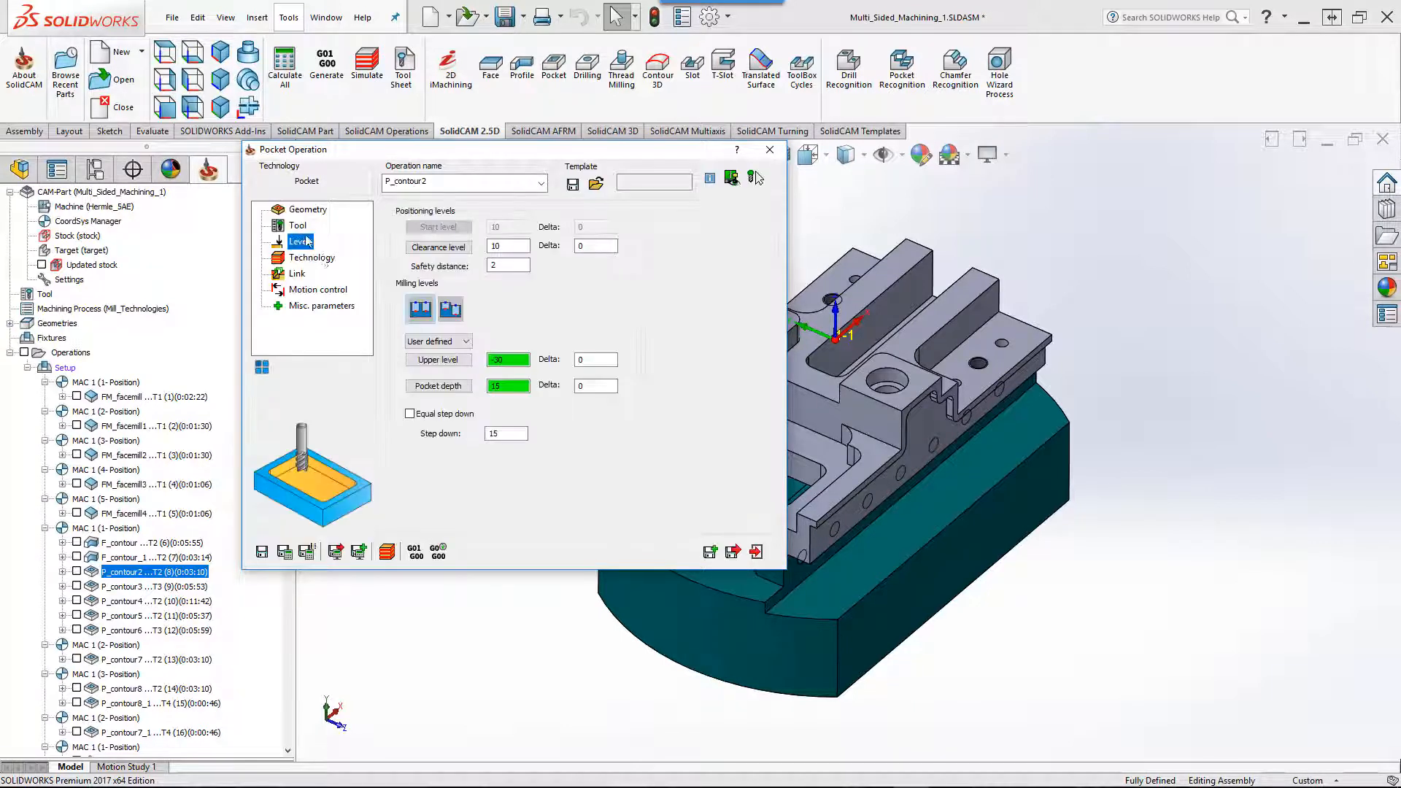
left_click(438, 360)
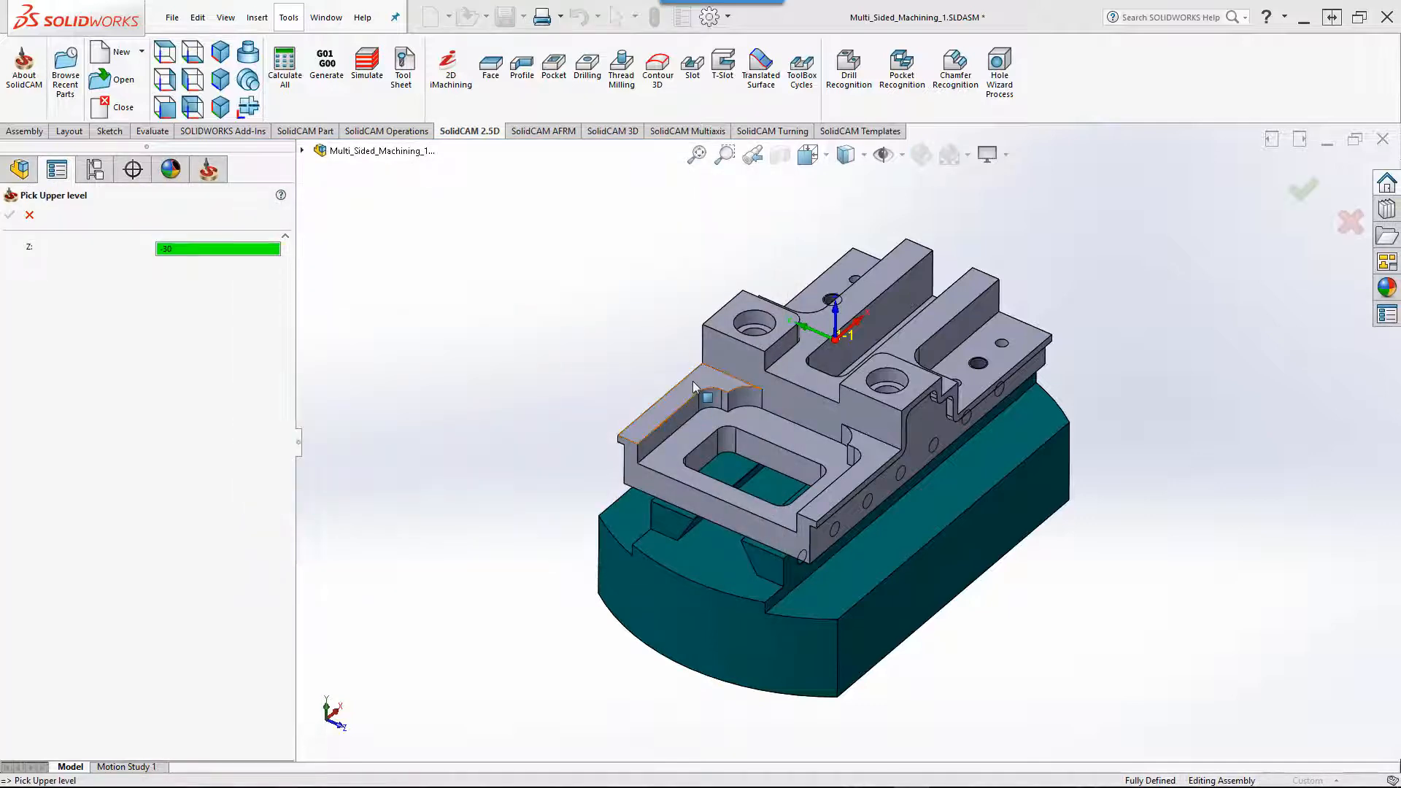
left_click(693, 381)
left_click(29, 215)
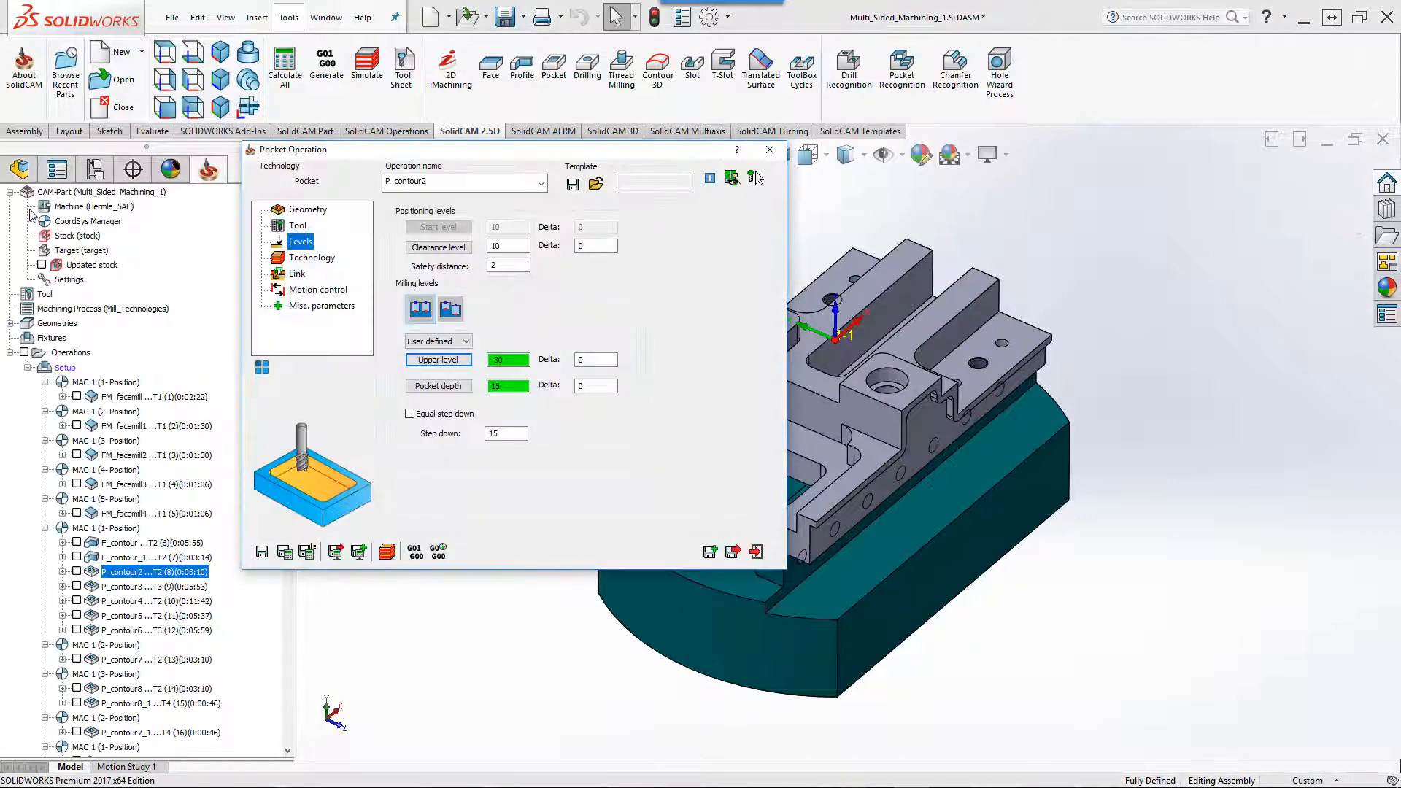
left_click(438, 386)
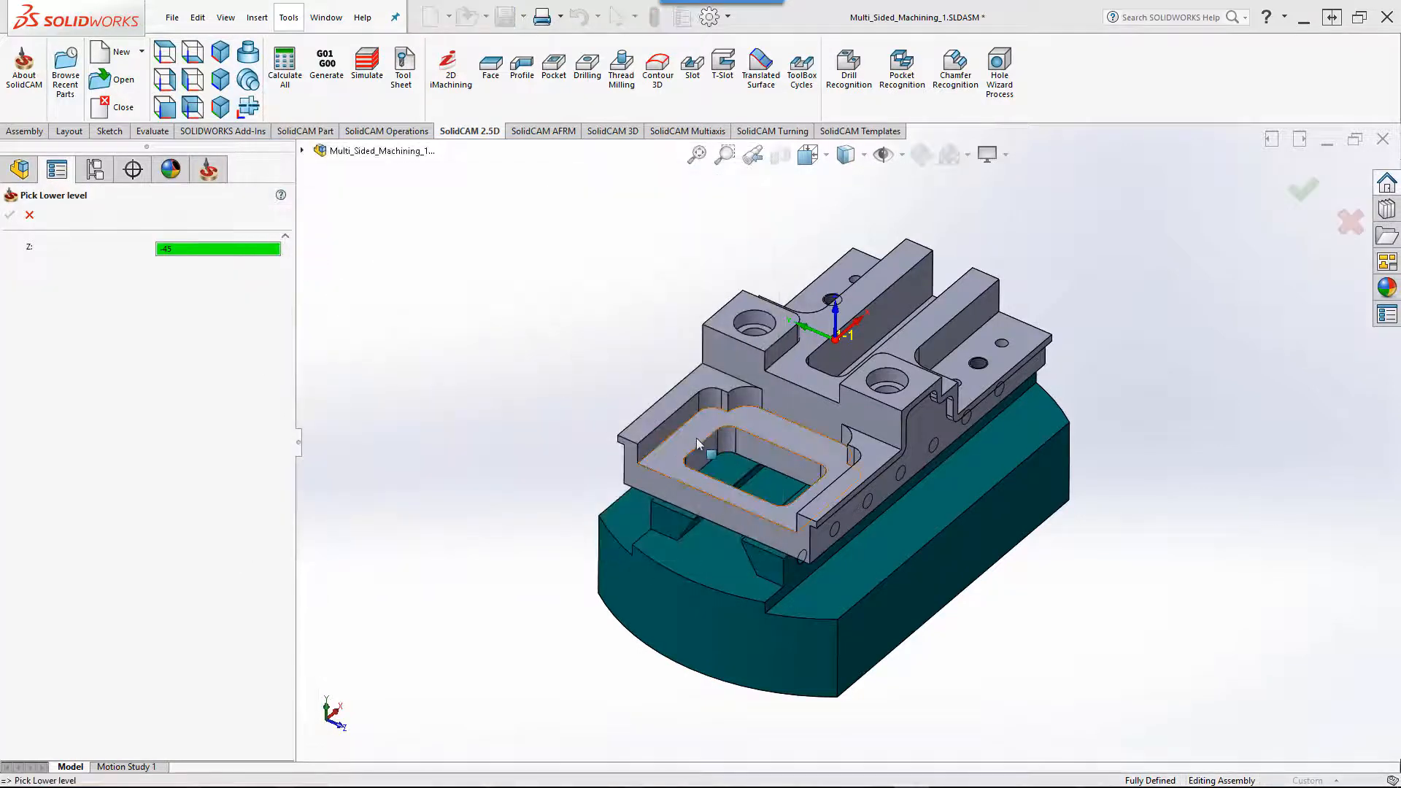
left_click(696, 438)
left_click(28, 216)
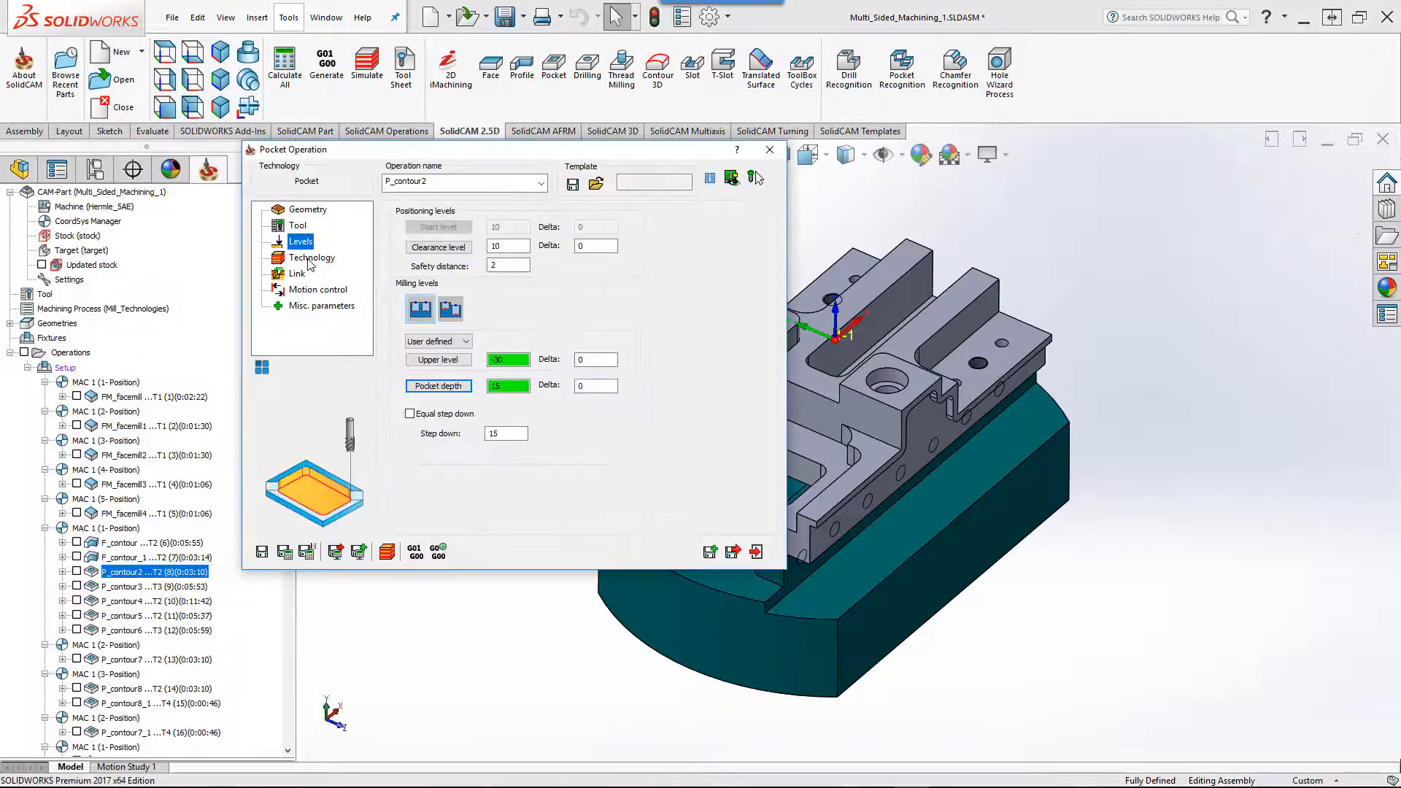
- Review the technology and open pocket settings of P_contour2 and simulate its toolpath on the stock
left_click(310, 259)
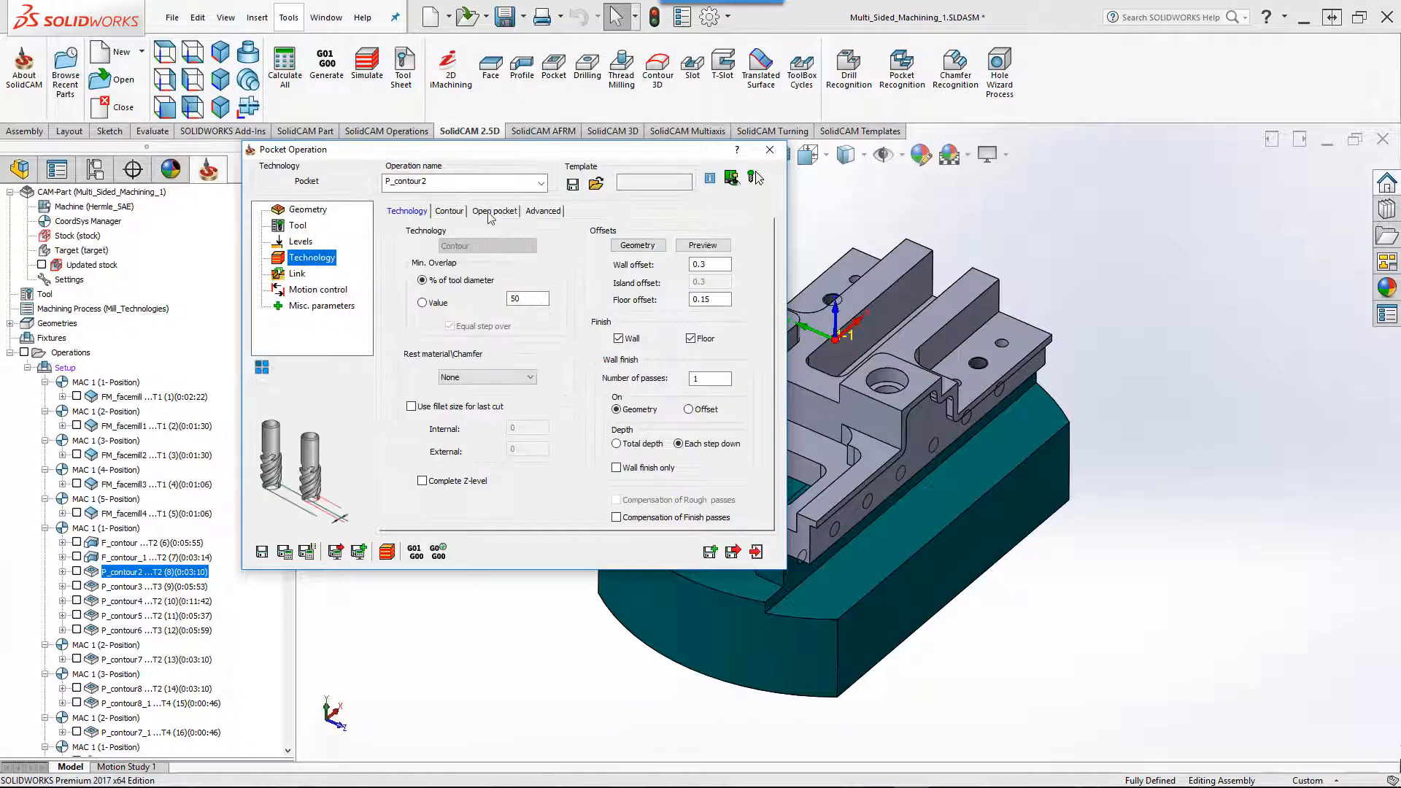
left_click(492, 211)
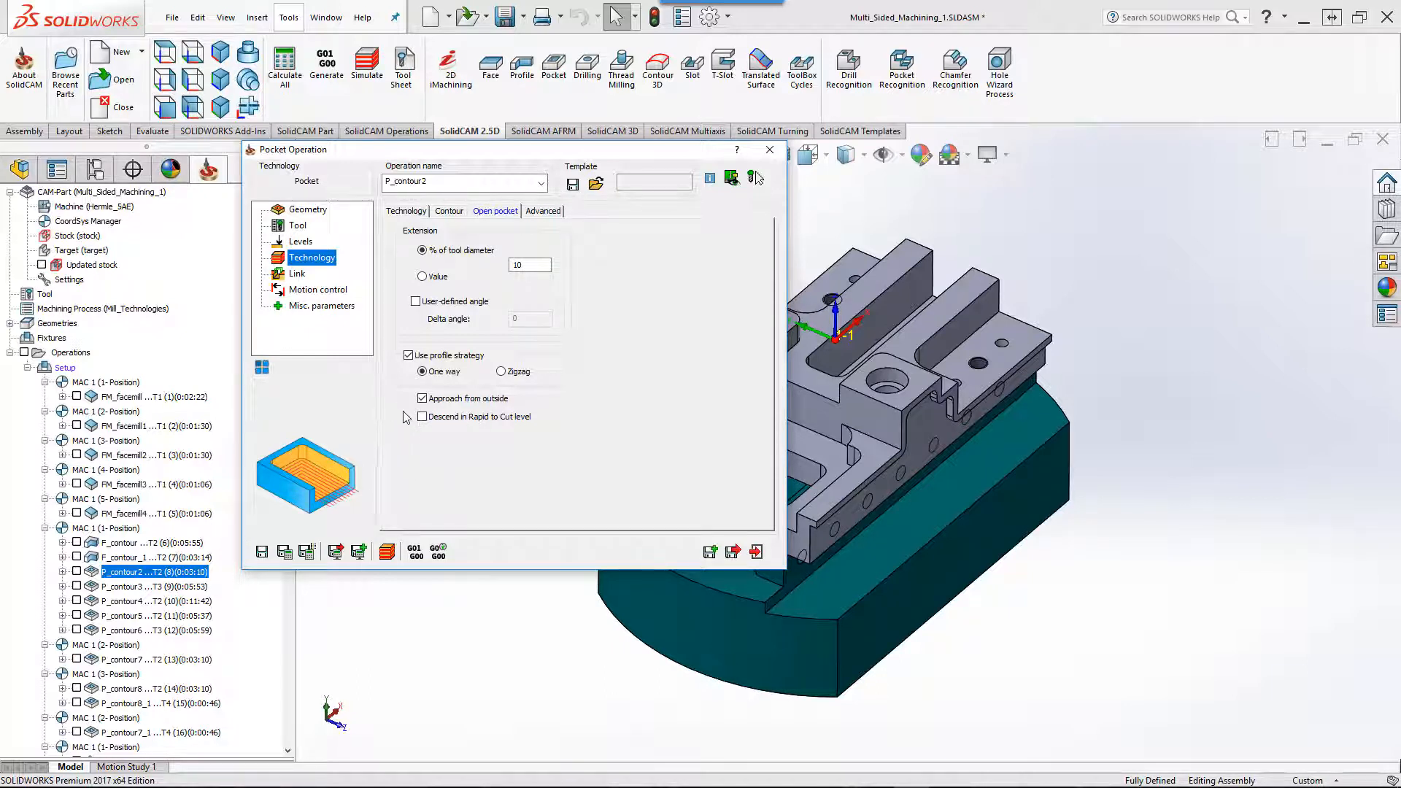
left_click(388, 552)
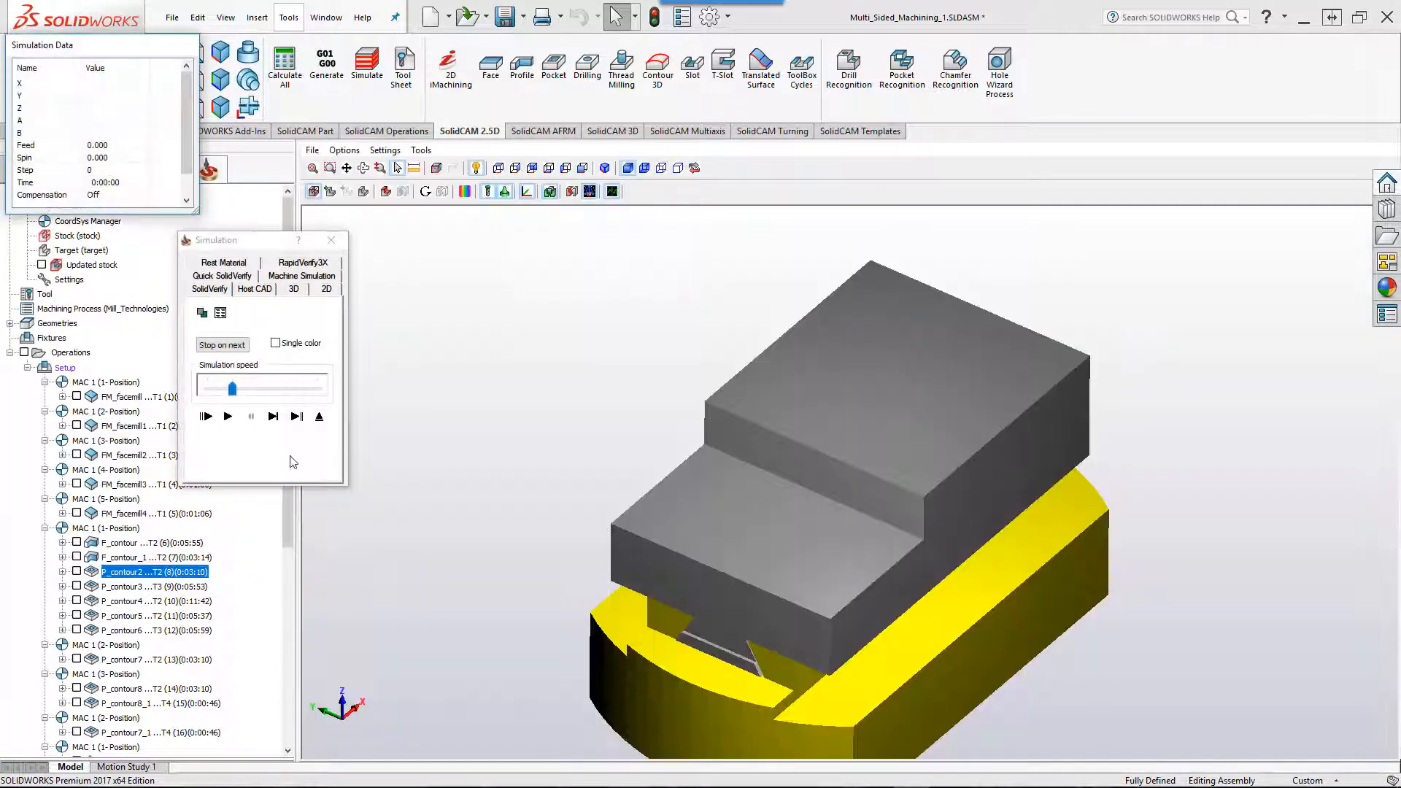
left_click(229, 388)
left_click(228, 417)
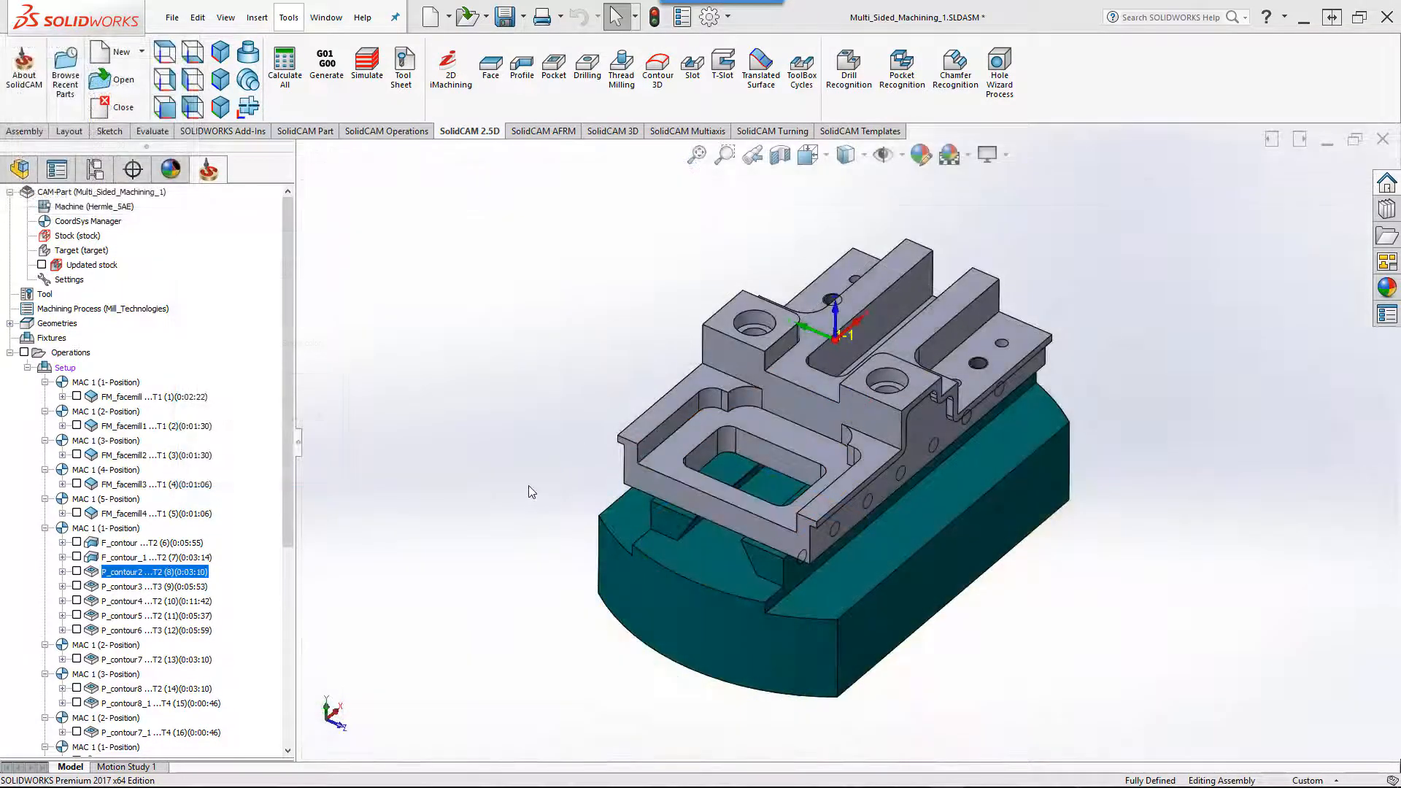
- Inspect the inner rectangular pocket machined by P_contour3 and review that operation's contour3 geometry and tool
left_click(126, 587)
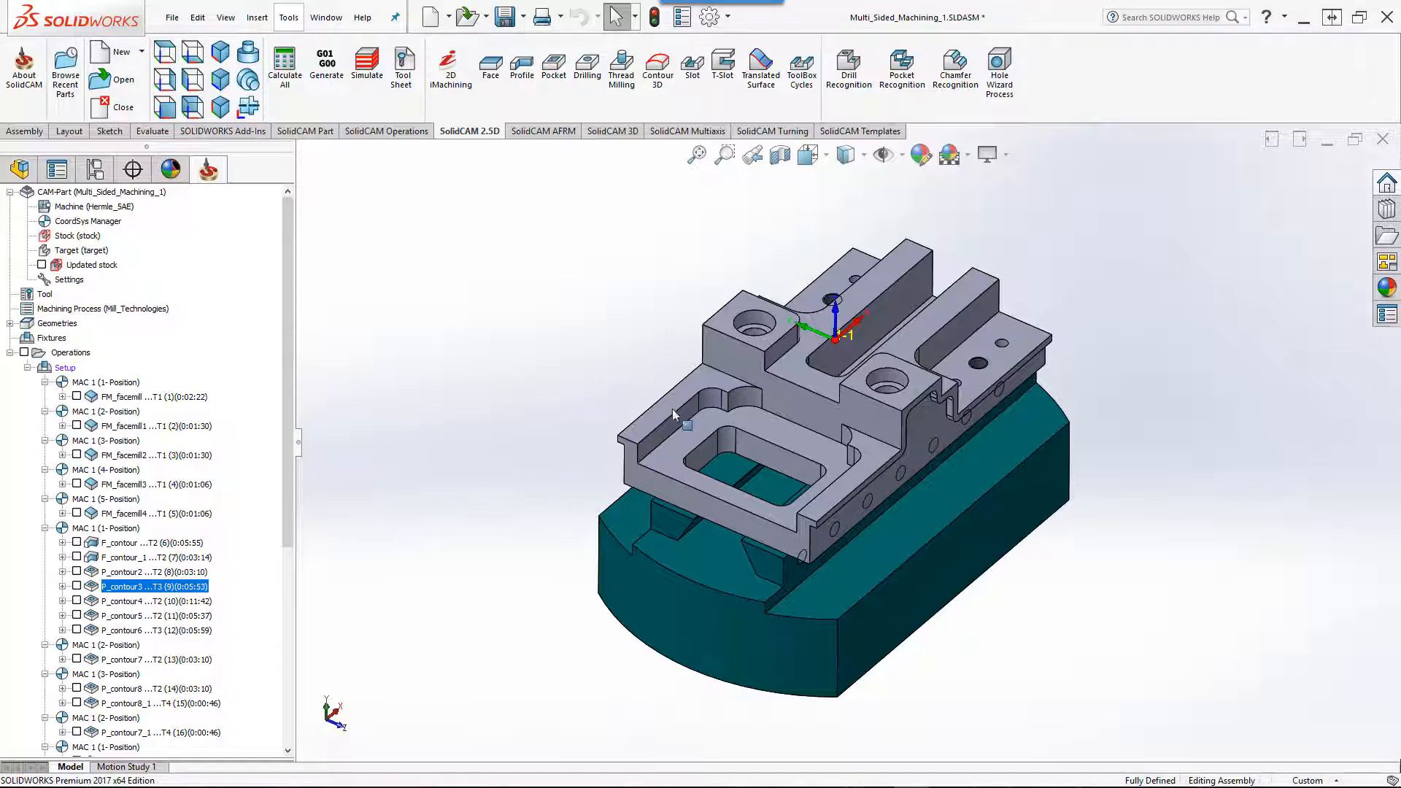
left_click(751, 453)
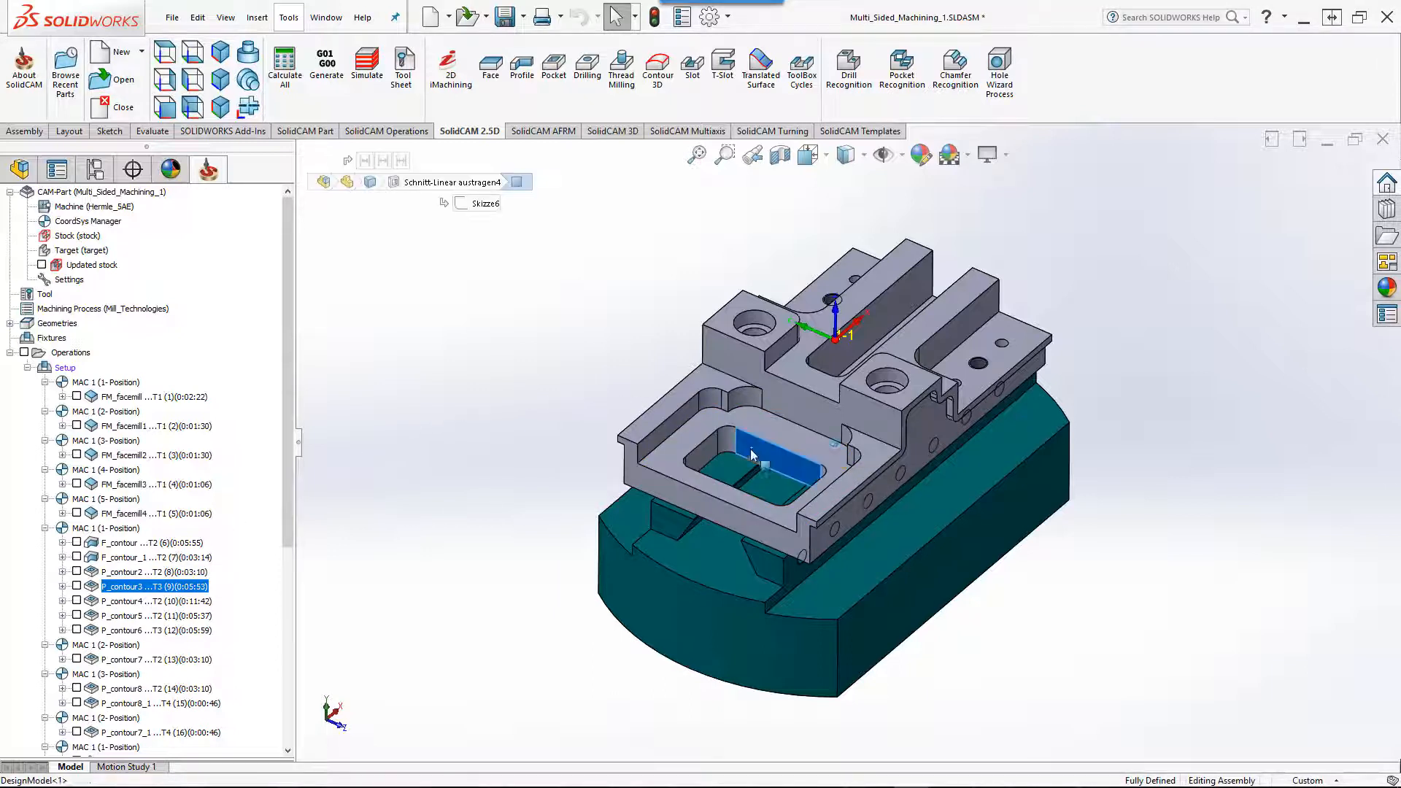
left_click(413, 467)
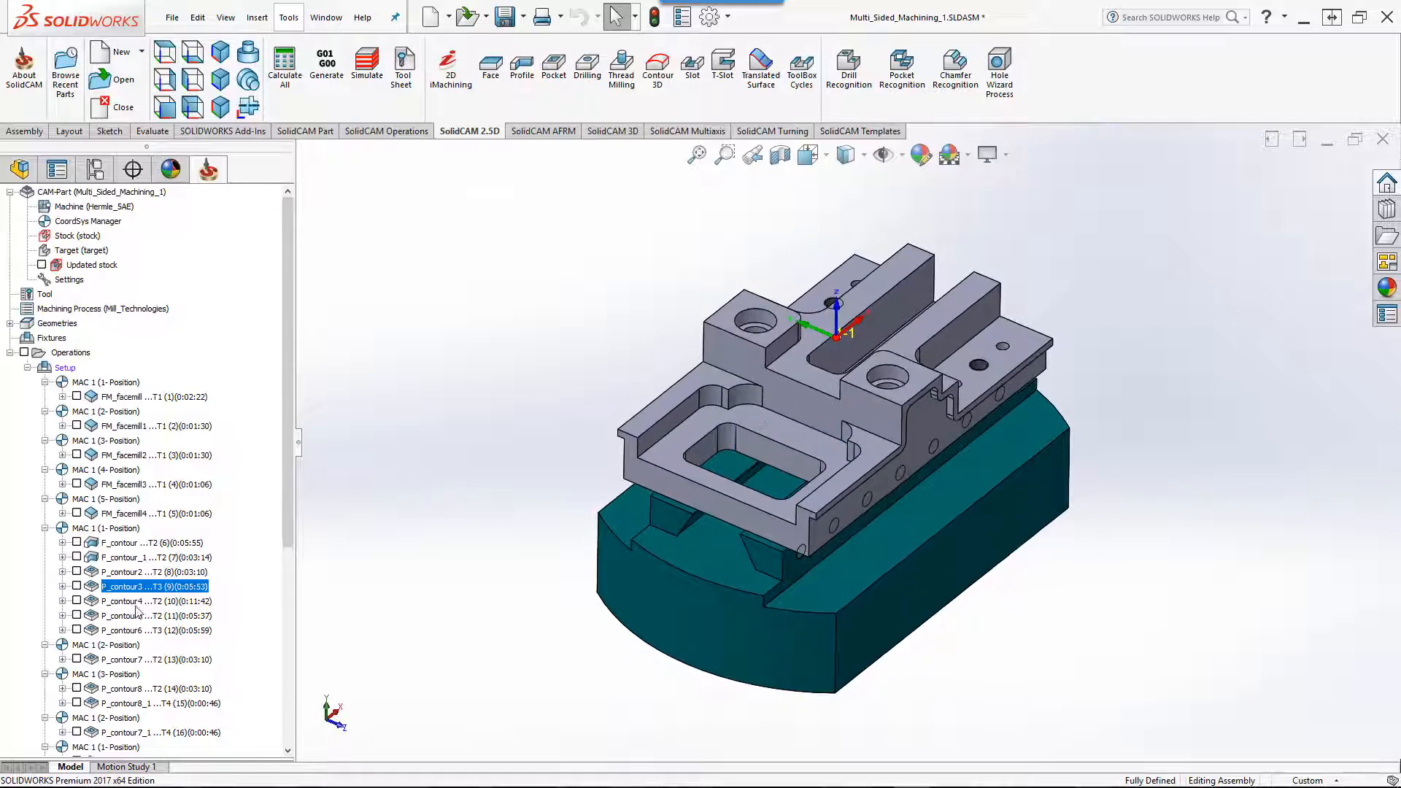
double_click(126, 587)
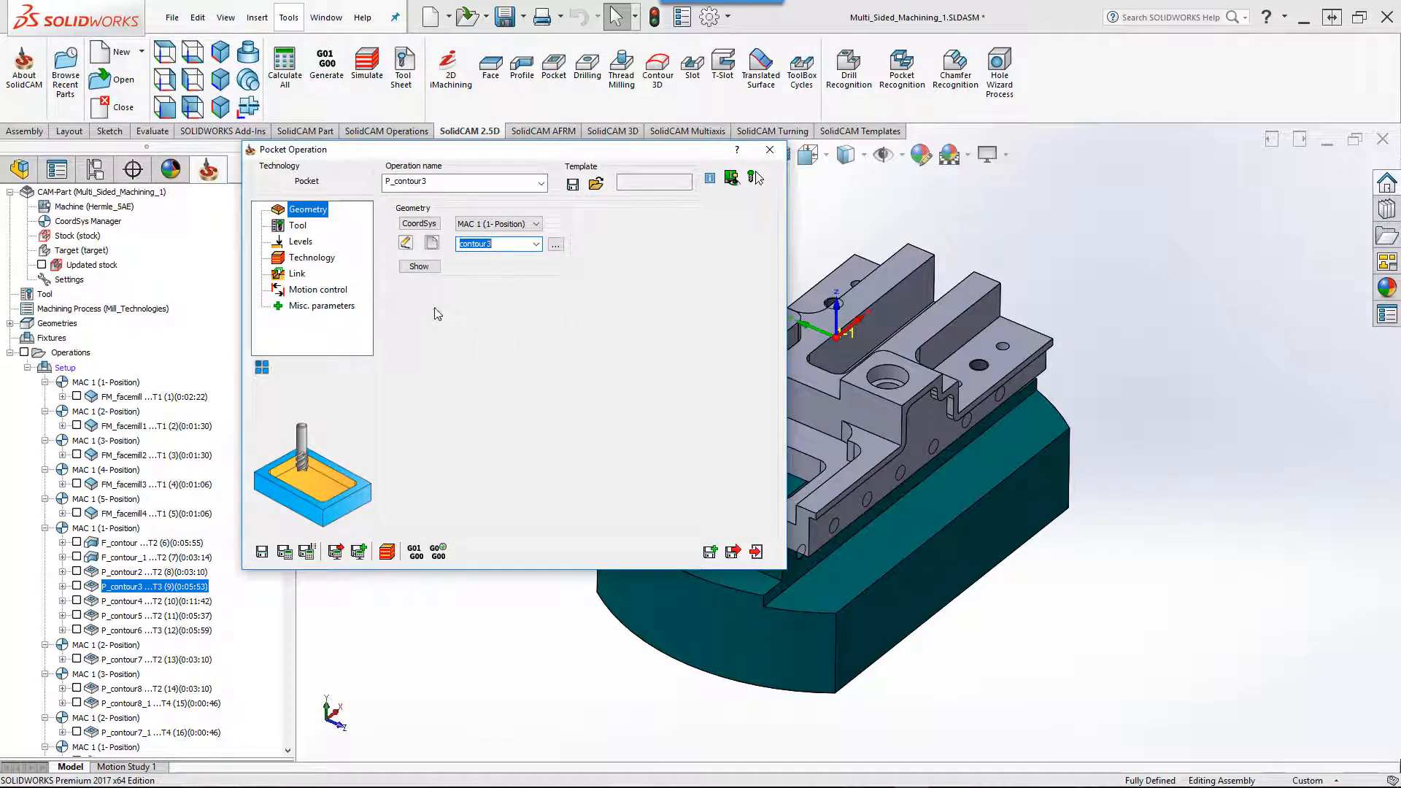
left_click(419, 267)
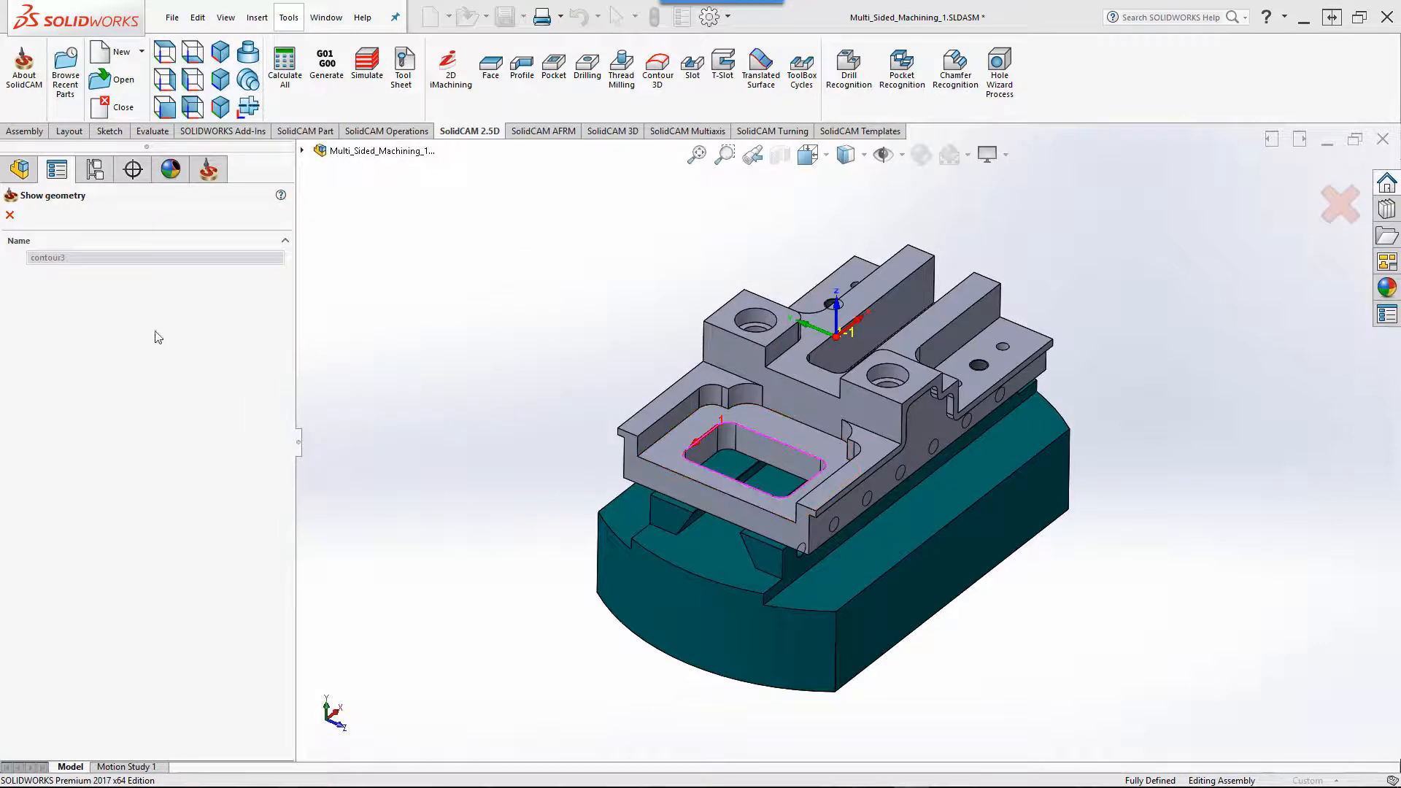
left_click(9, 214)
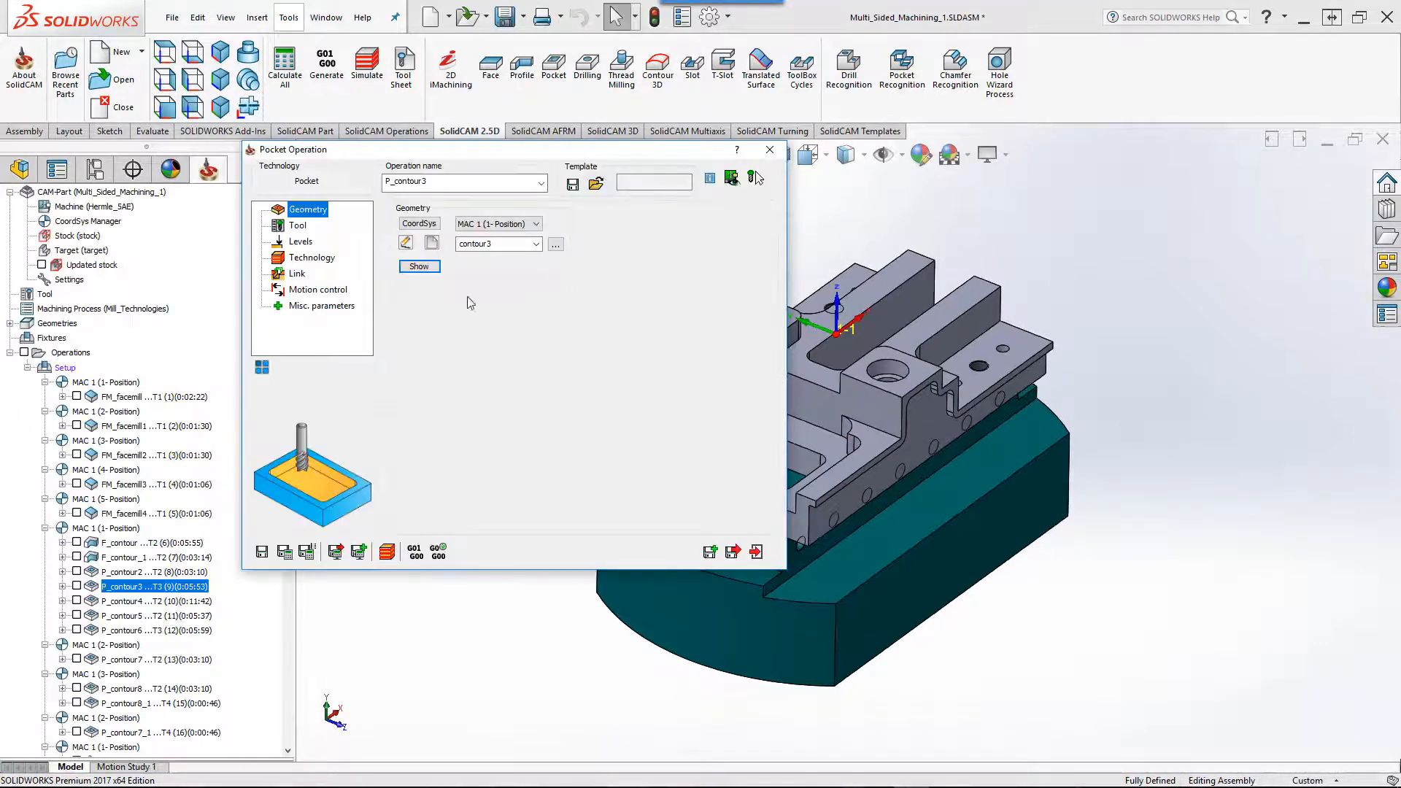
left_click(297, 227)
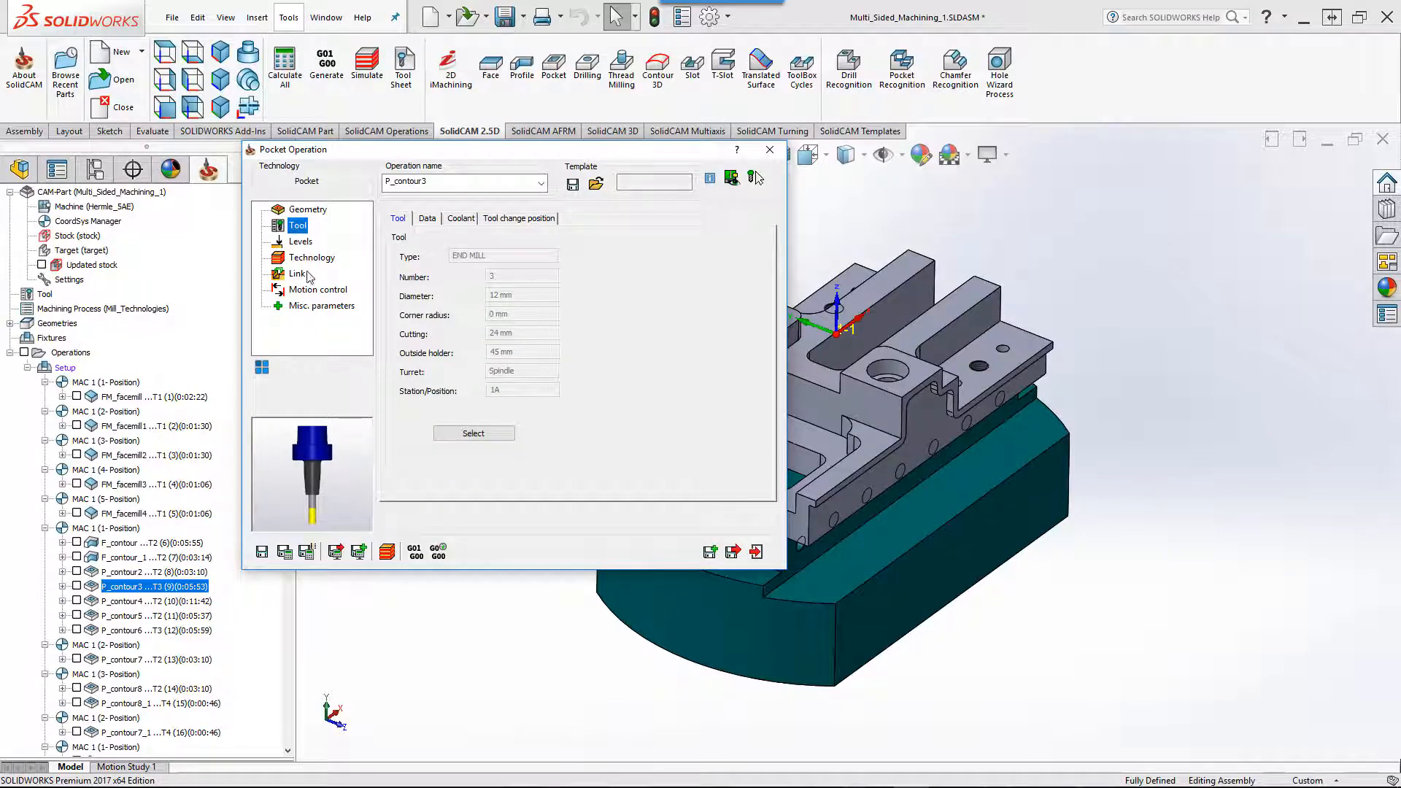
- Review the milling levels of P_contour3 and check the model face that defines its upper level
left_click(300, 242)
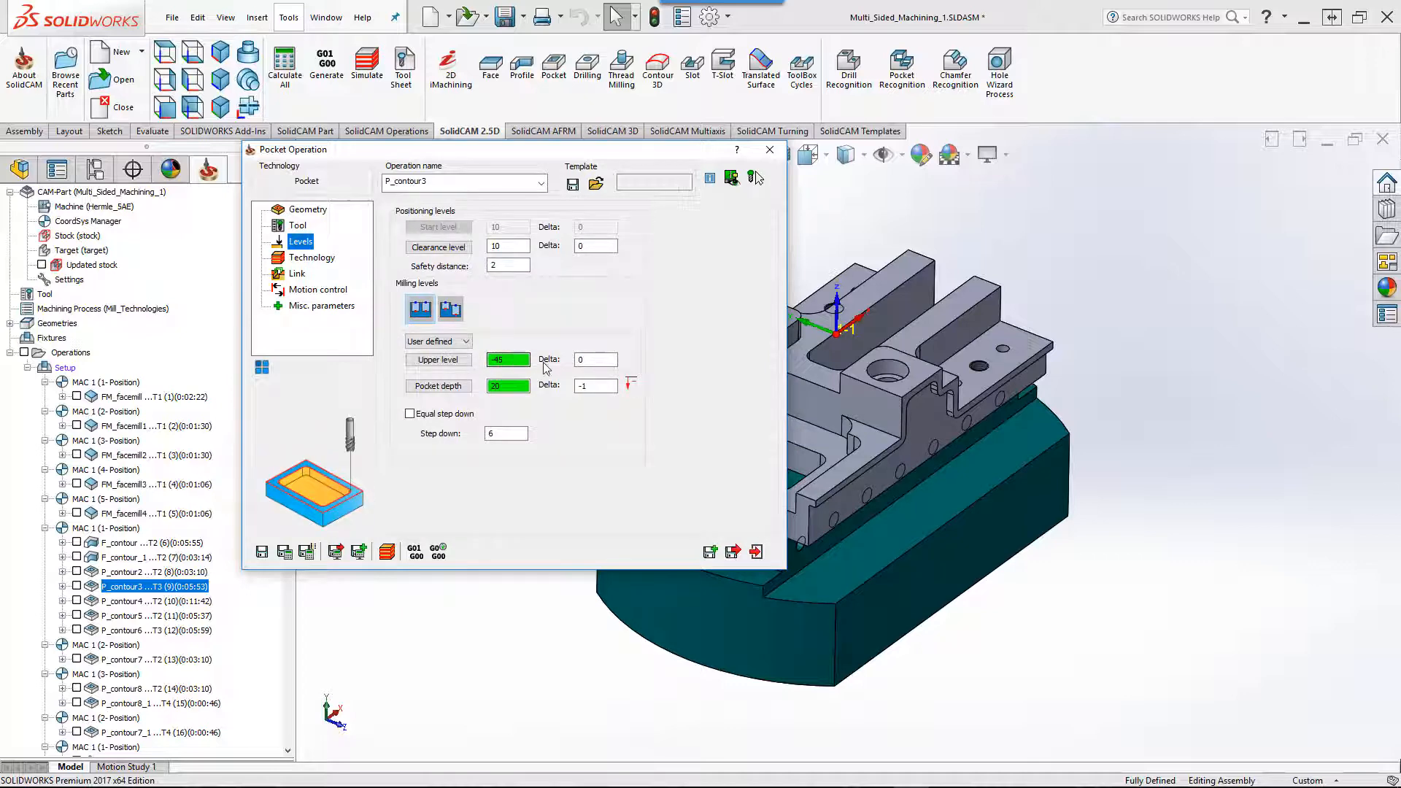
left_click(438, 360)
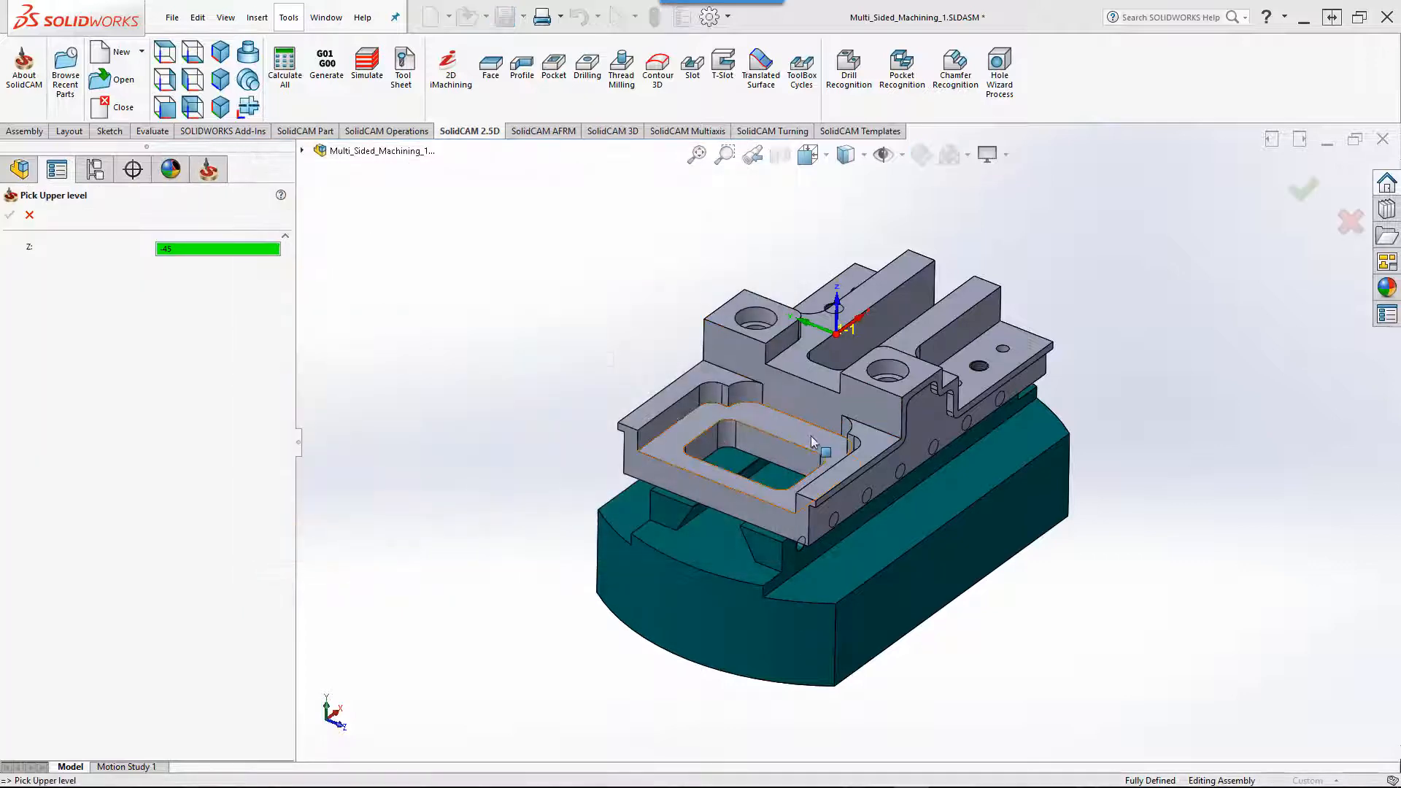
left_click(30, 214)
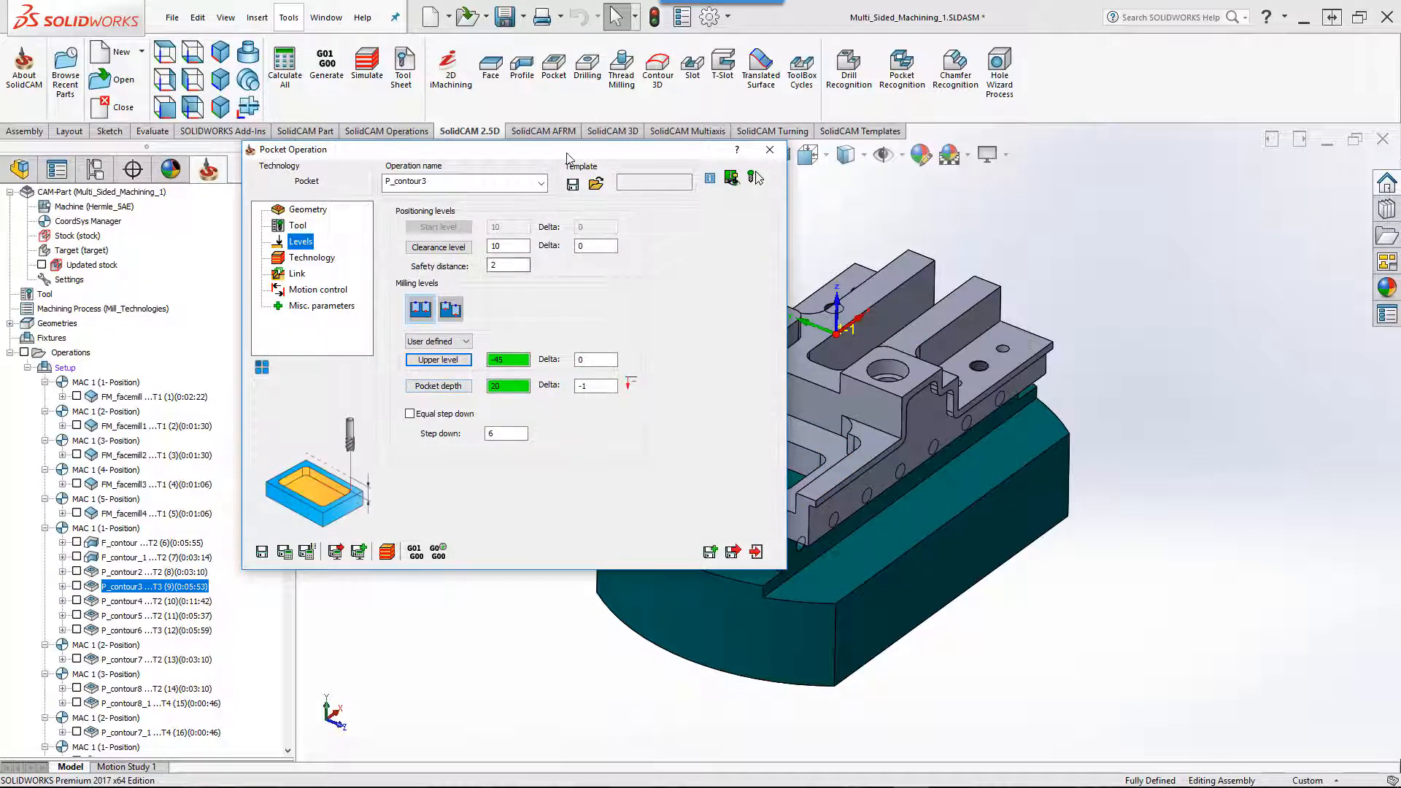
left_click_drag(566, 152, 417, 170)
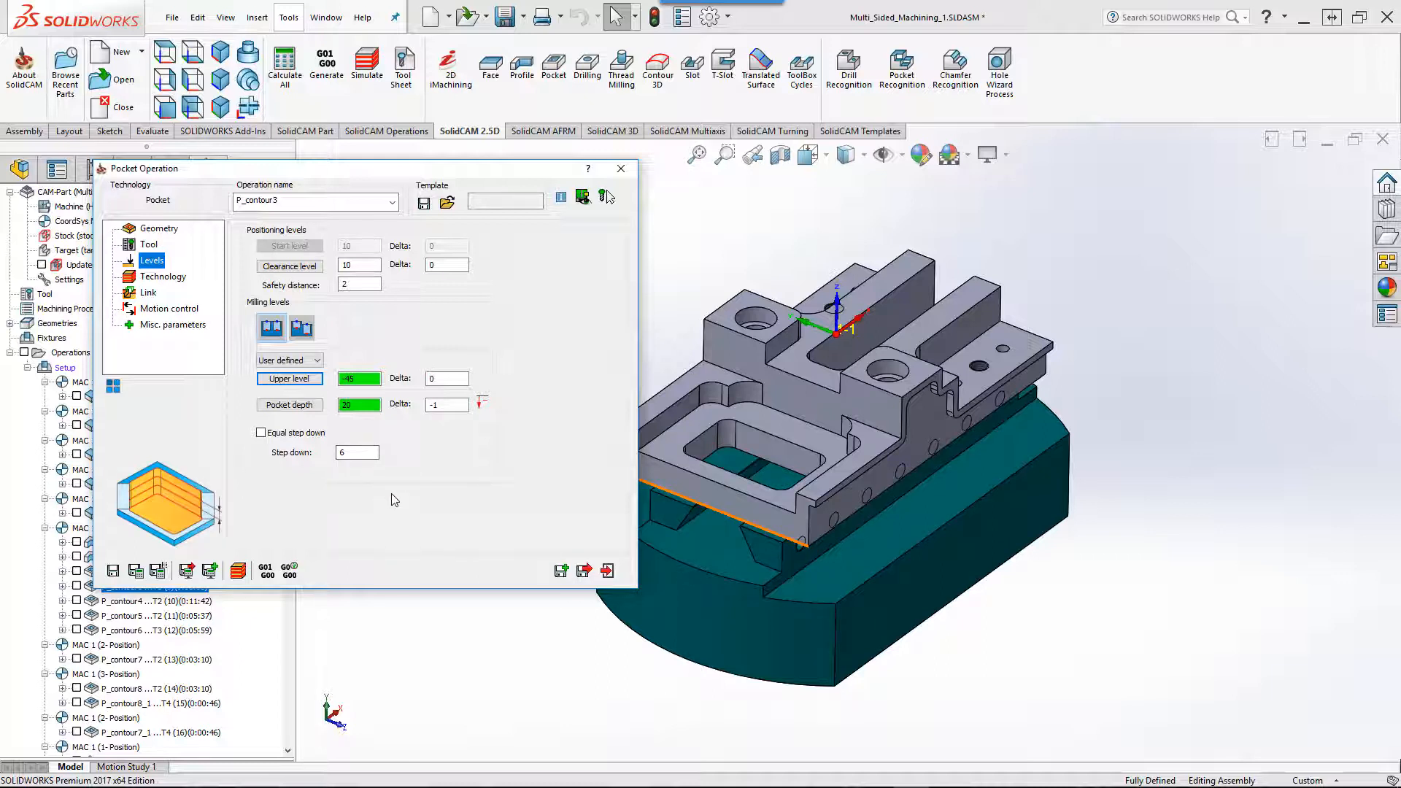
- Review the technology settings of P_contour3 and simulate its toolpath on the stock in SolidVerify, raising the simulation speed
left_click(158, 279)
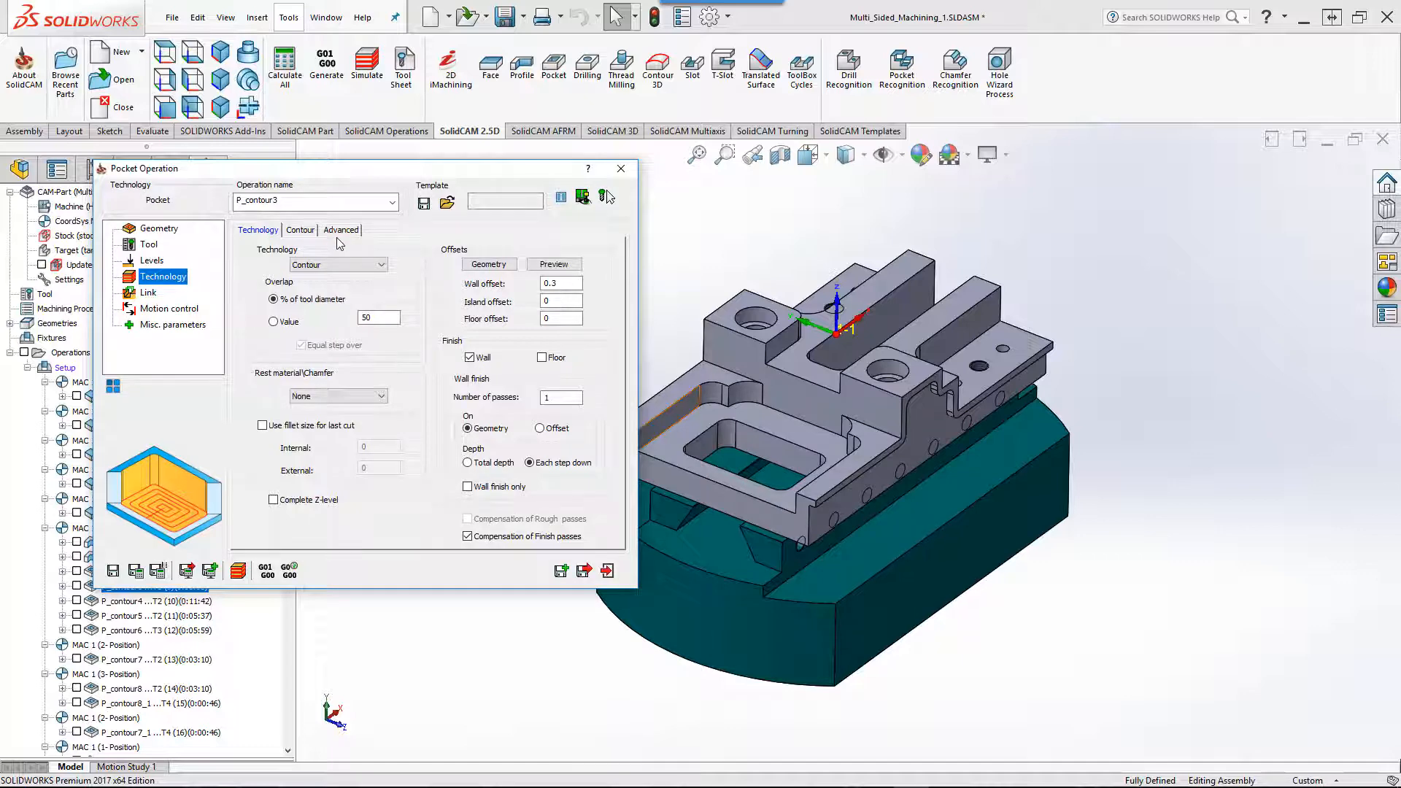
left_click(246, 571)
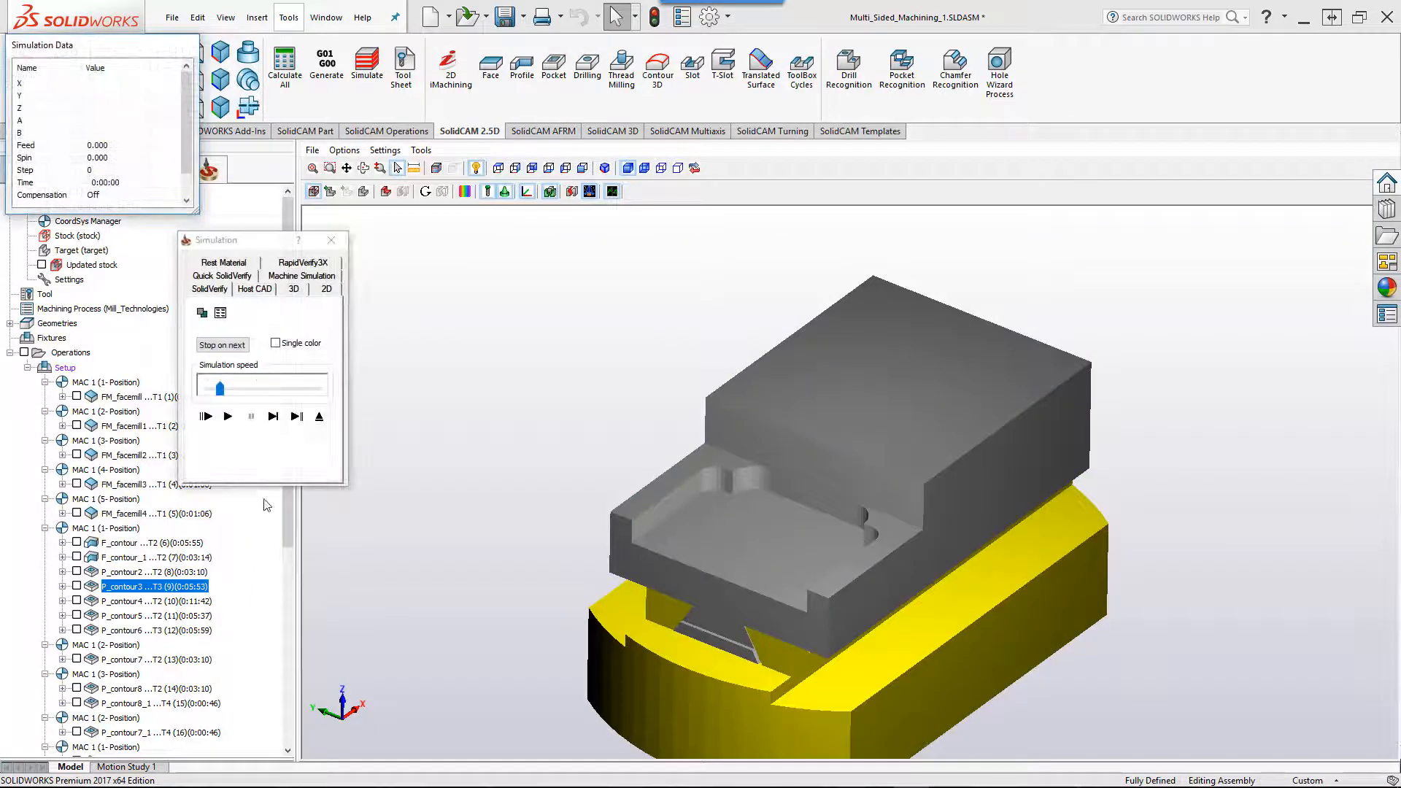
left_click(273, 417)
left_click(273, 417)
left_click(273, 418)
left_click(273, 418)
left_click(273, 417)
left_click(273, 418)
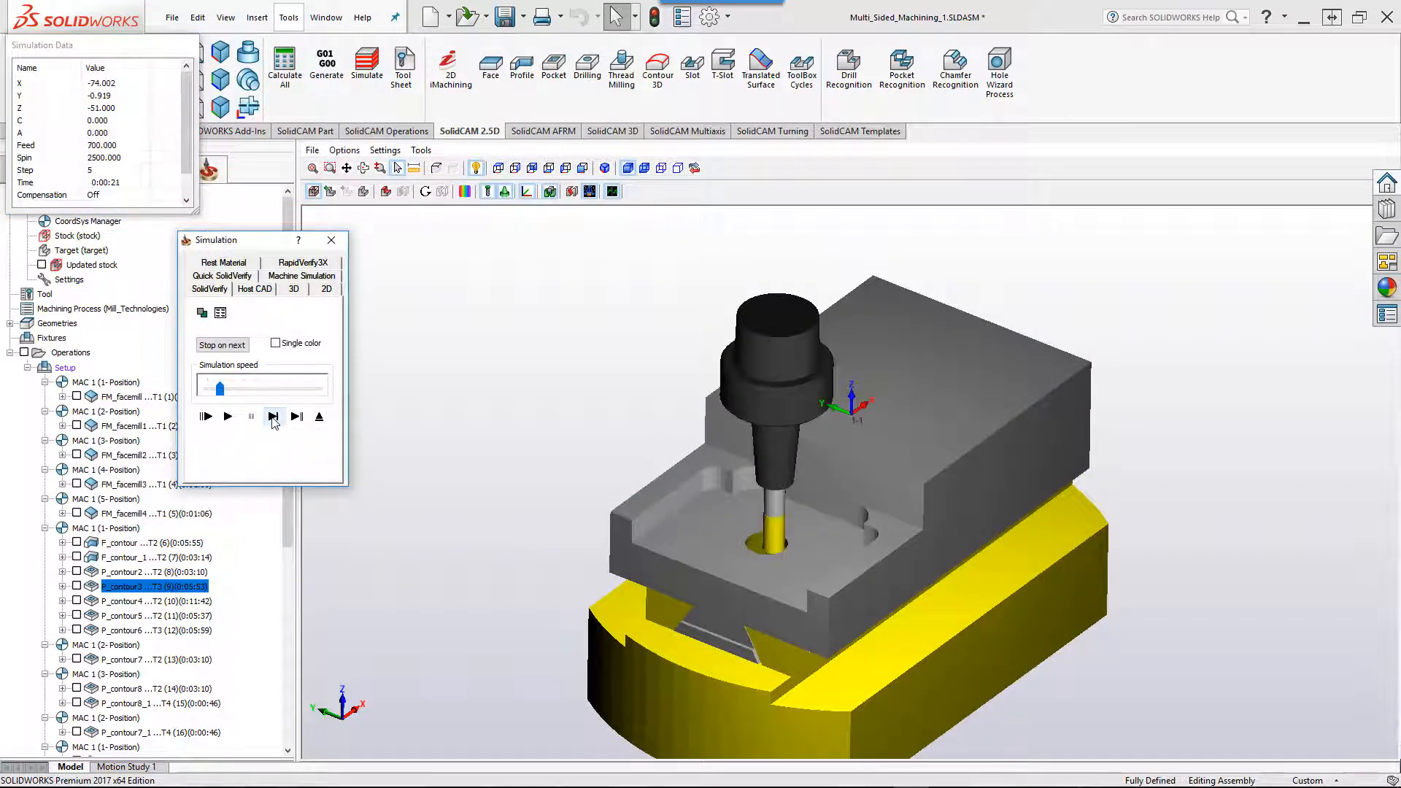
left_click(228, 417)
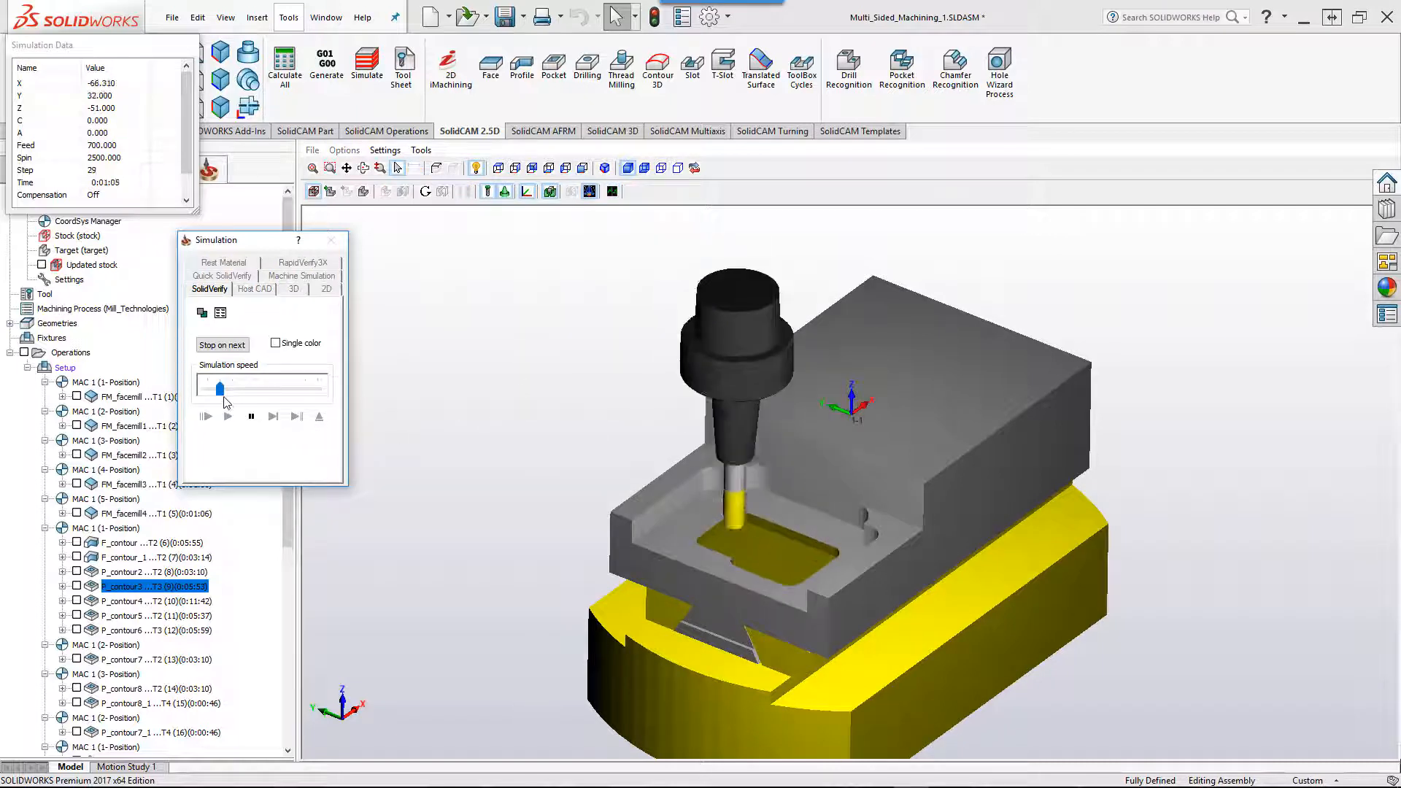
left_click(276, 392)
left_click_drag(276, 392, 319, 389)
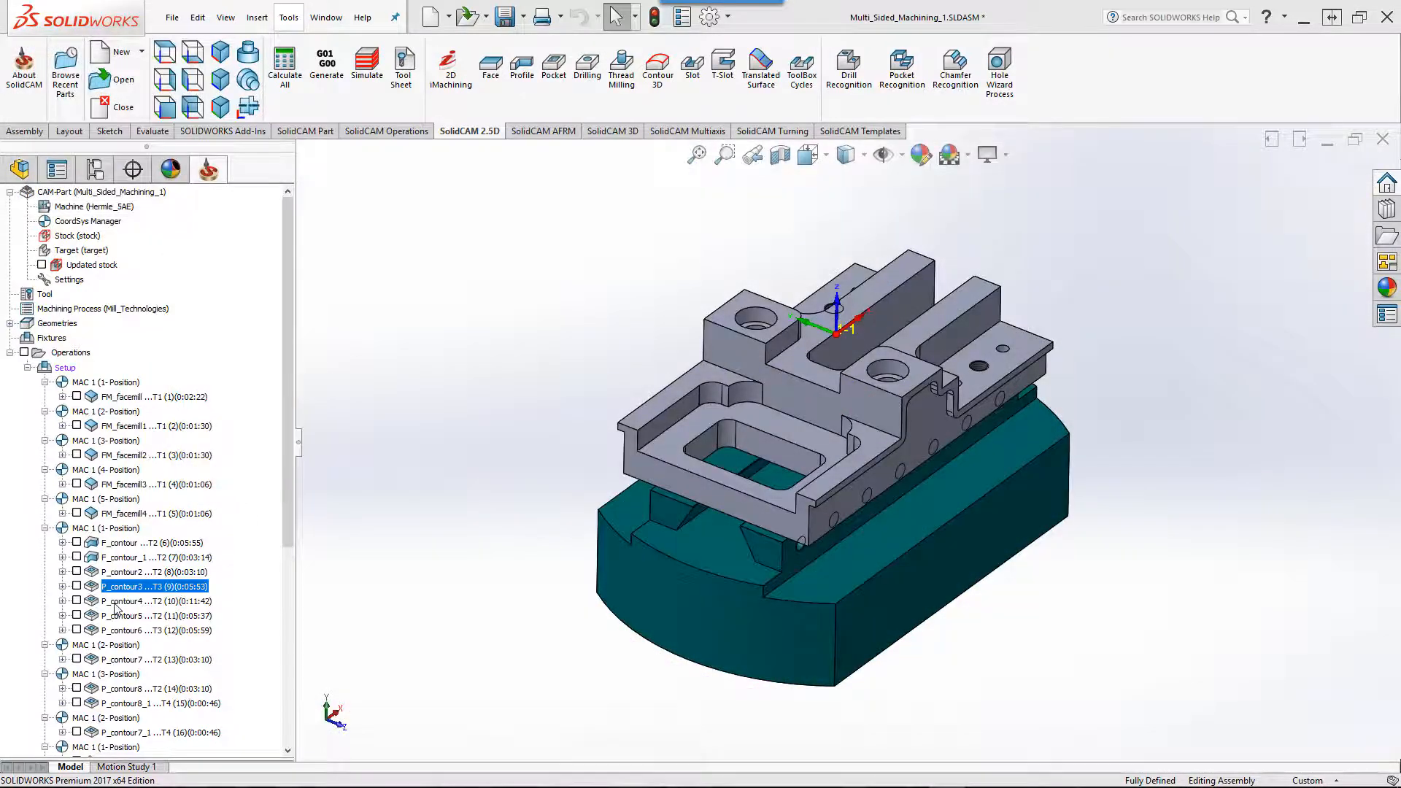
- Display the P_contour4 toolpath on the model, inspect it around the rear side areas, and hide it again
left_click(113, 617)
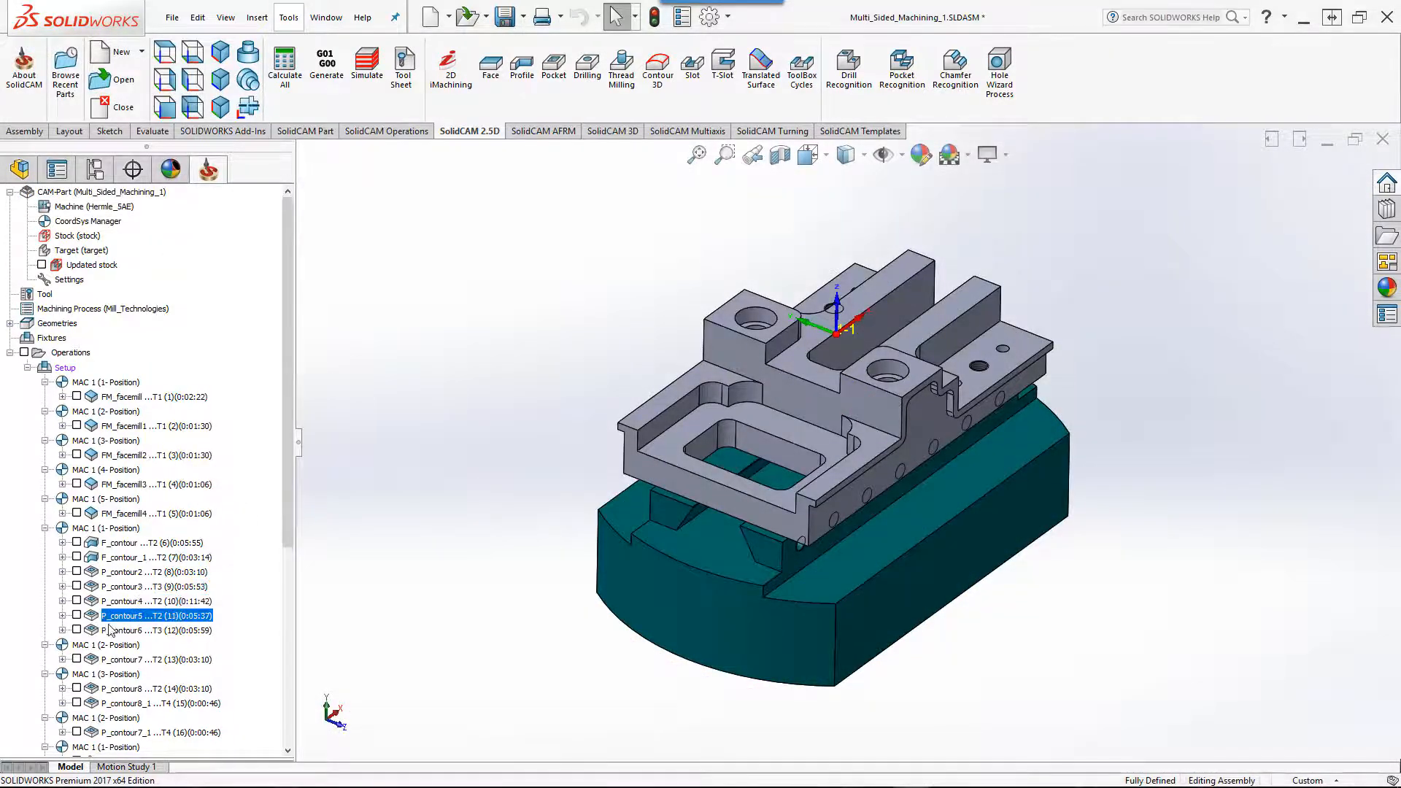
left_click(108, 632)
left_click(129, 602)
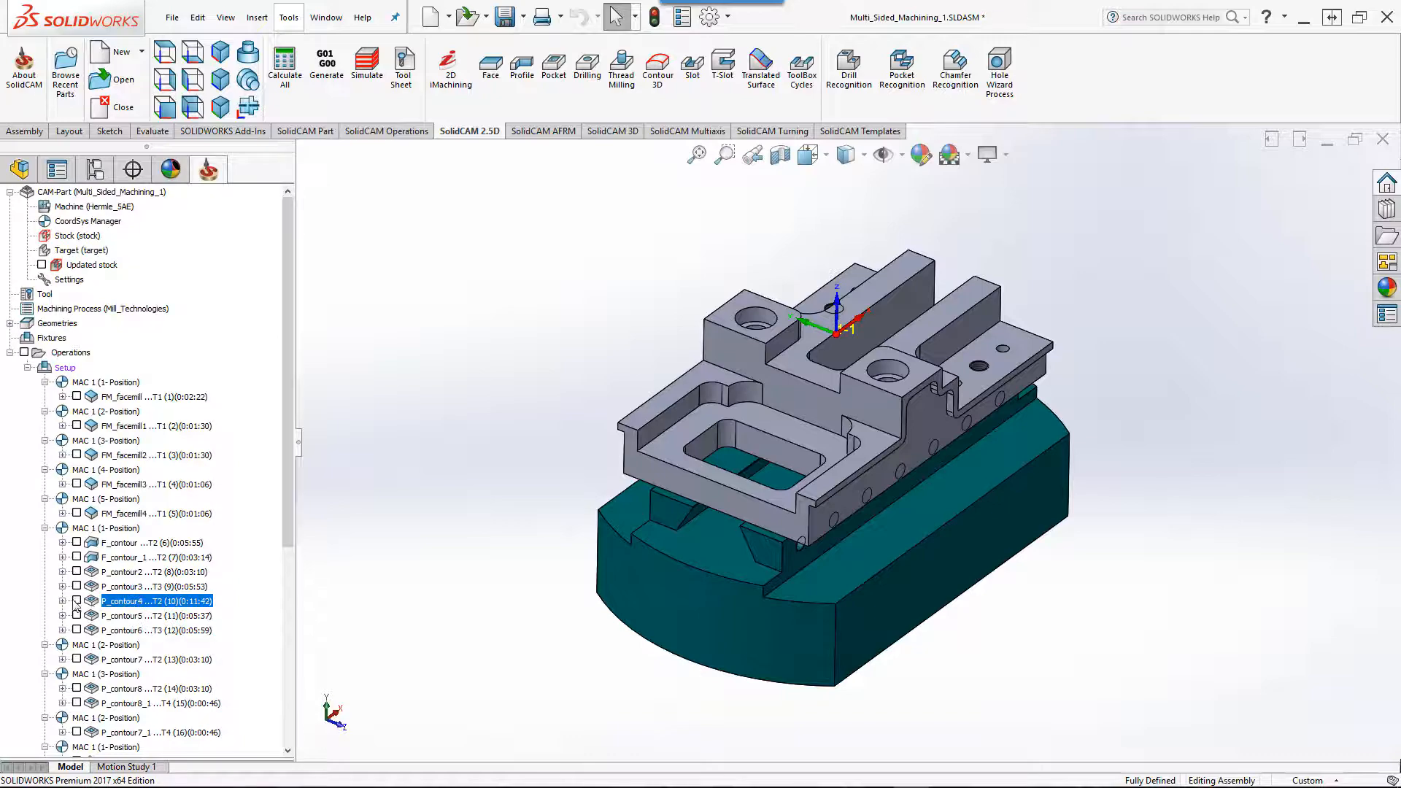
left_click(77, 601)
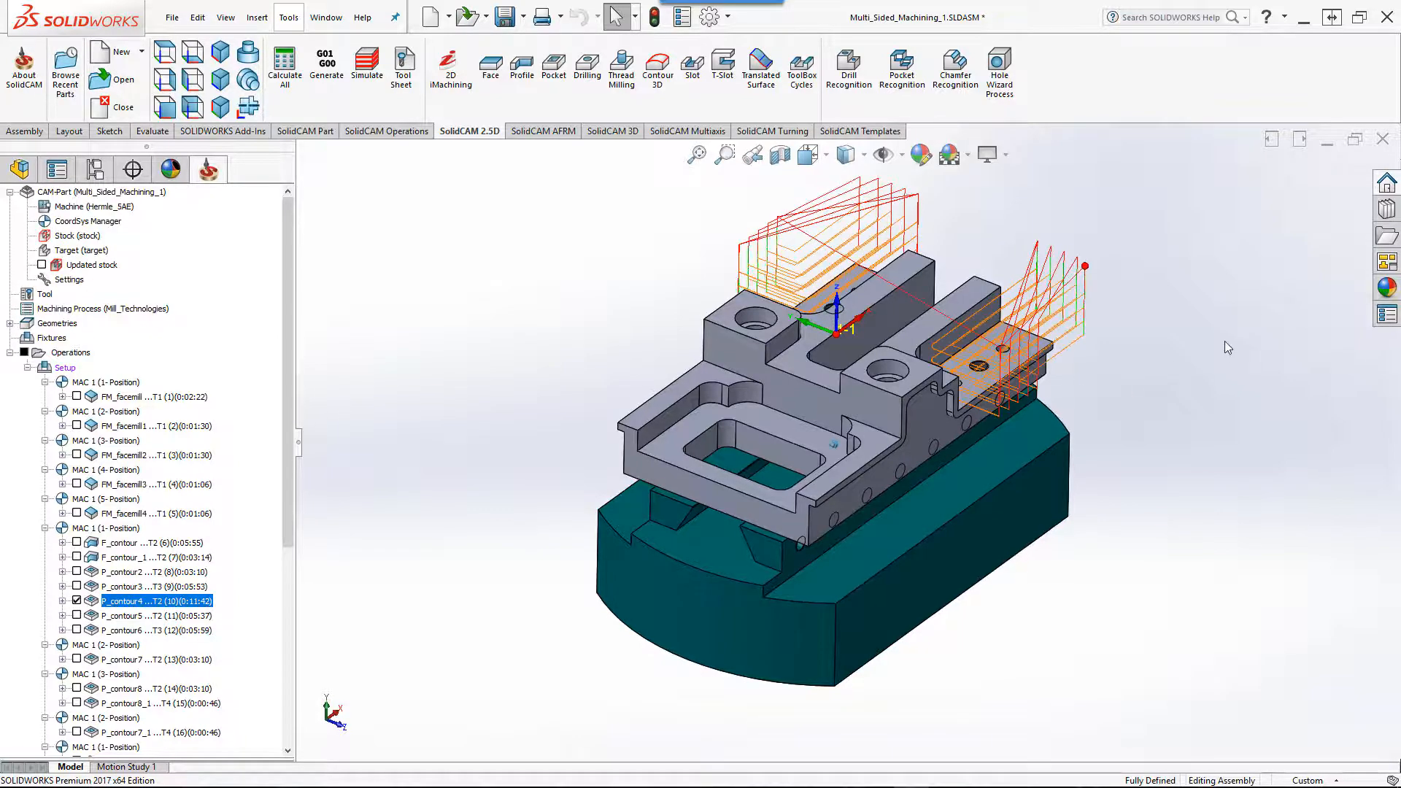
middle_click_drag(1221, 340, 863, 255)
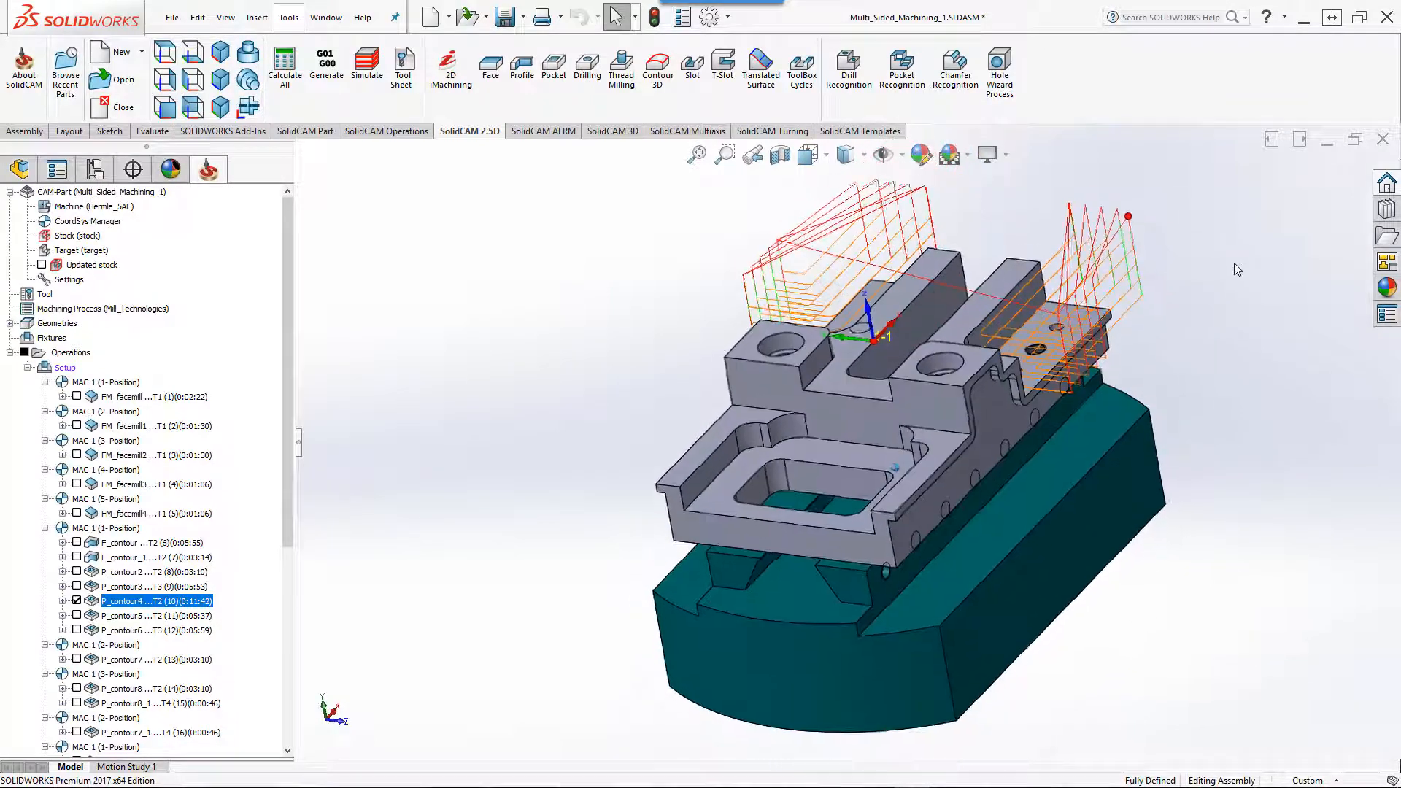
middle_click_drag(1234, 262, 1158, 321)
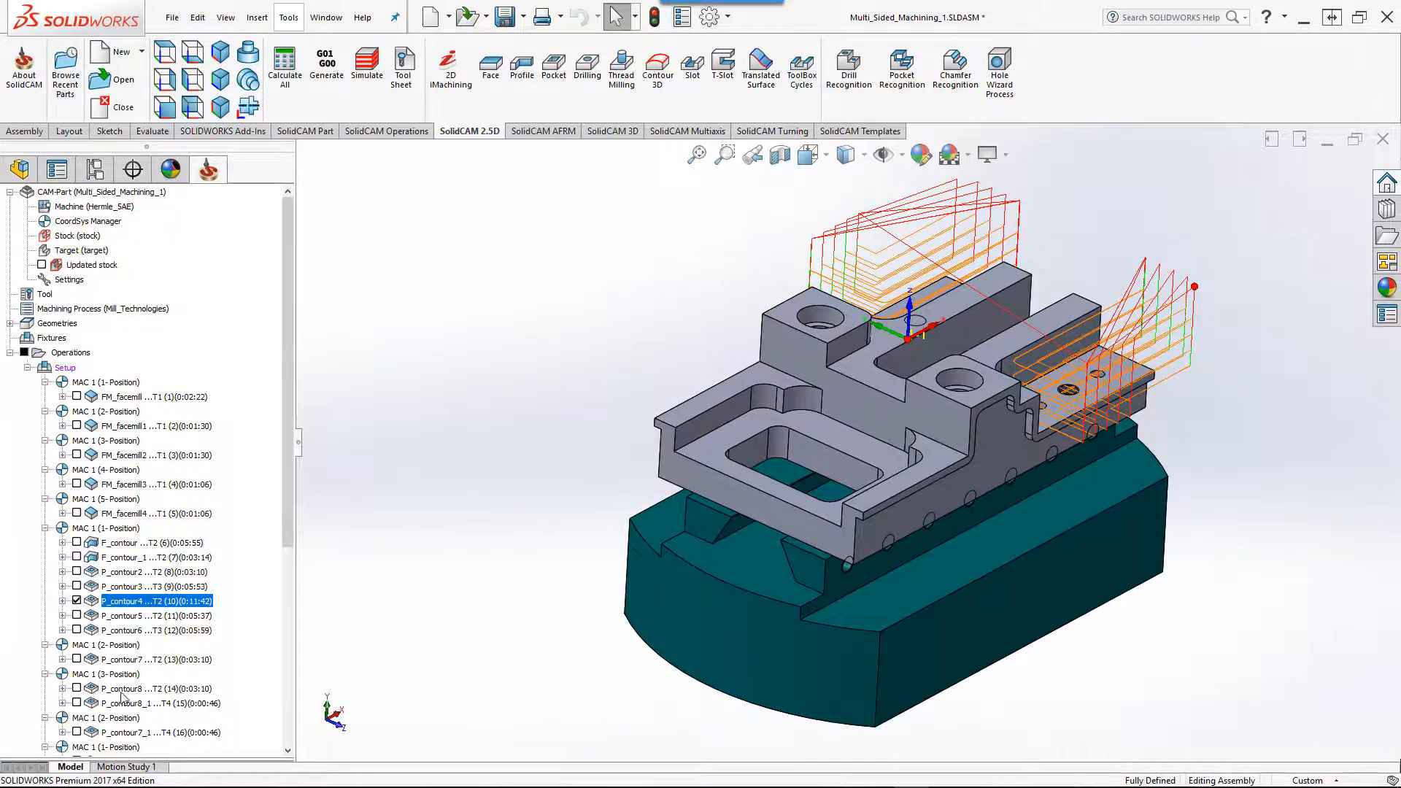
left_click(76, 603)
- Display the P_contour5 and P_contour6 toolpaths one after the other and inspect them along the part's upper ribs and central slot
left_click(76, 616)
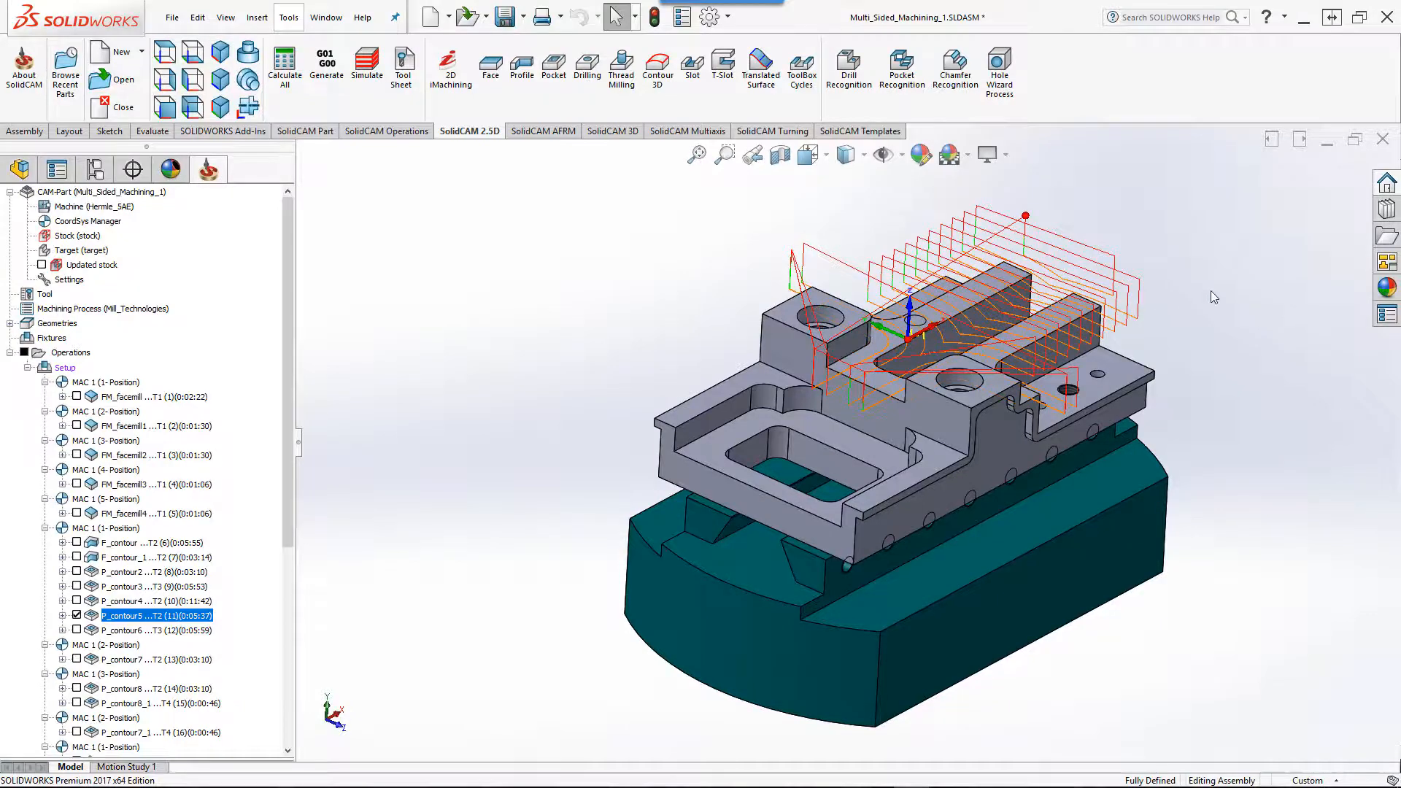
middle_click_drag(1211, 290, 1211, 293)
middle_click_drag(939, 471, 947, 495)
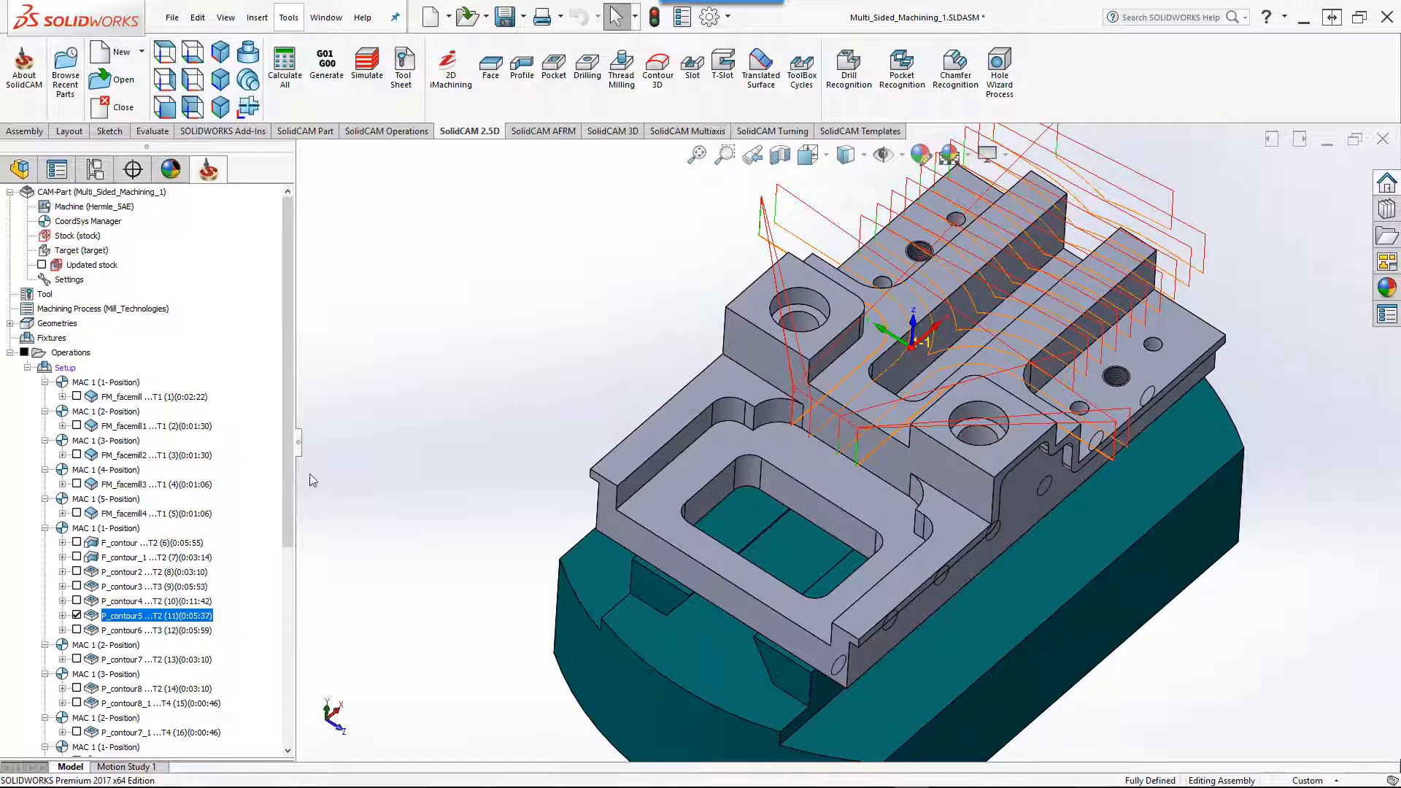
left_click(77, 616)
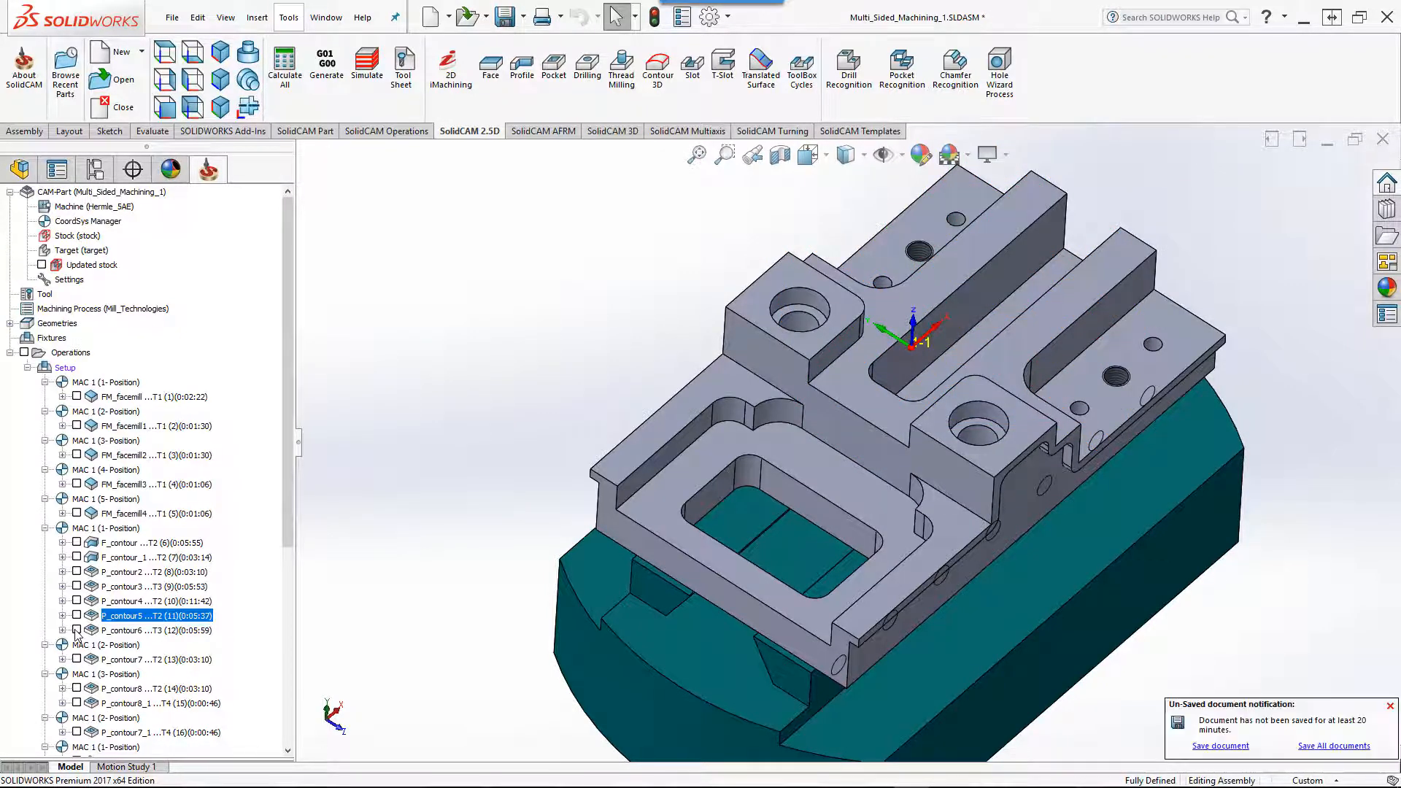
left_click(77, 630)
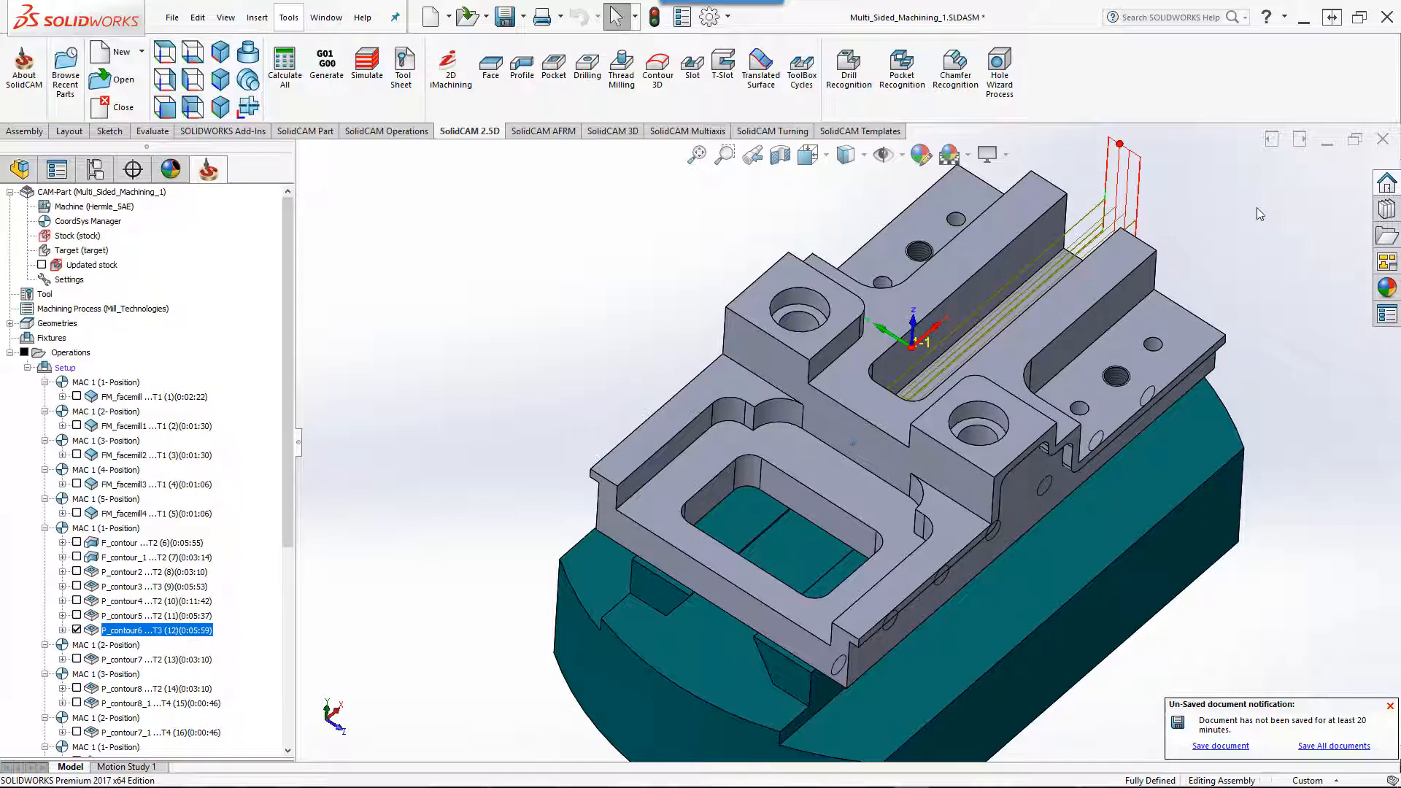
middle_click_drag(1257, 208, 541, 313)
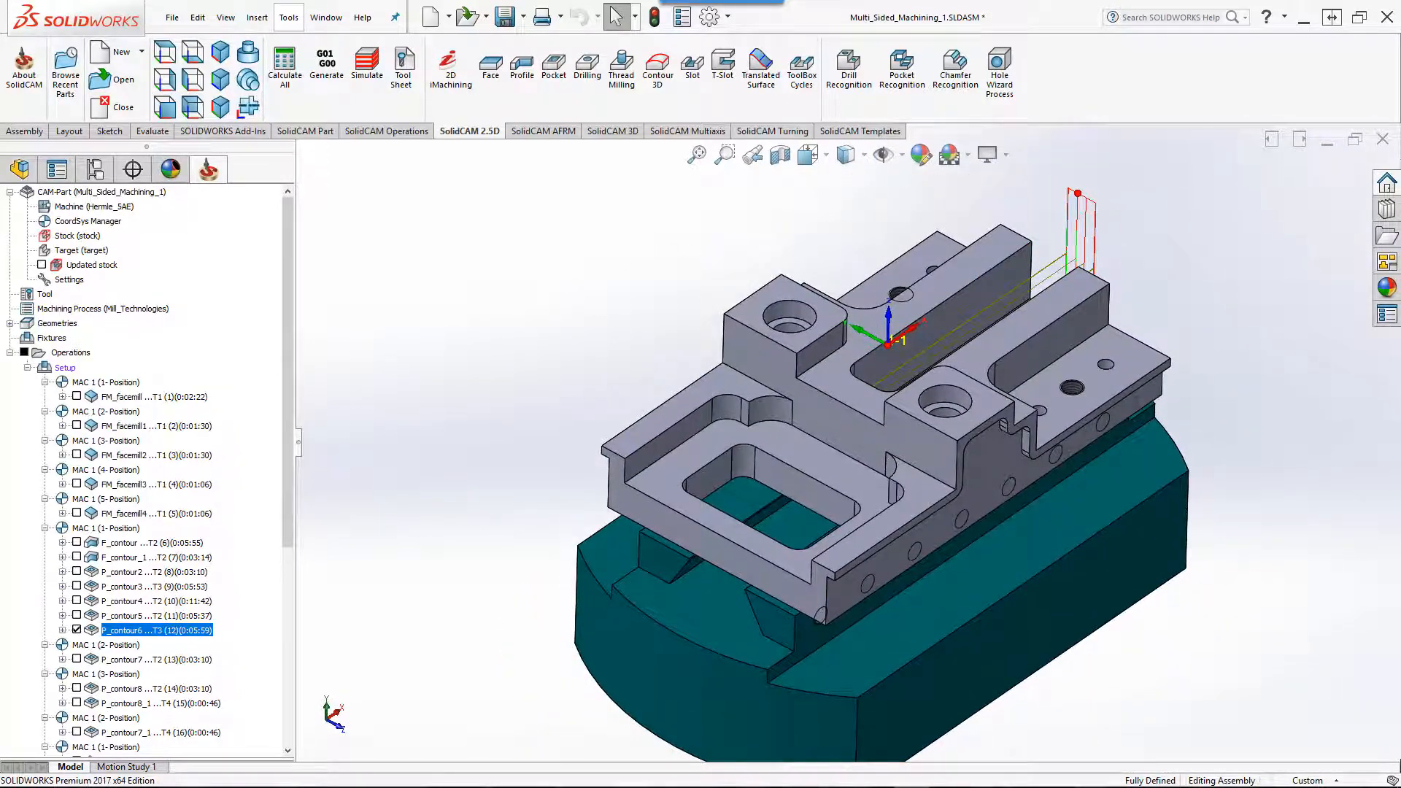
- Orient the part to MAC 1 (2- Position) and inspect the side face machined from there
key("Down")
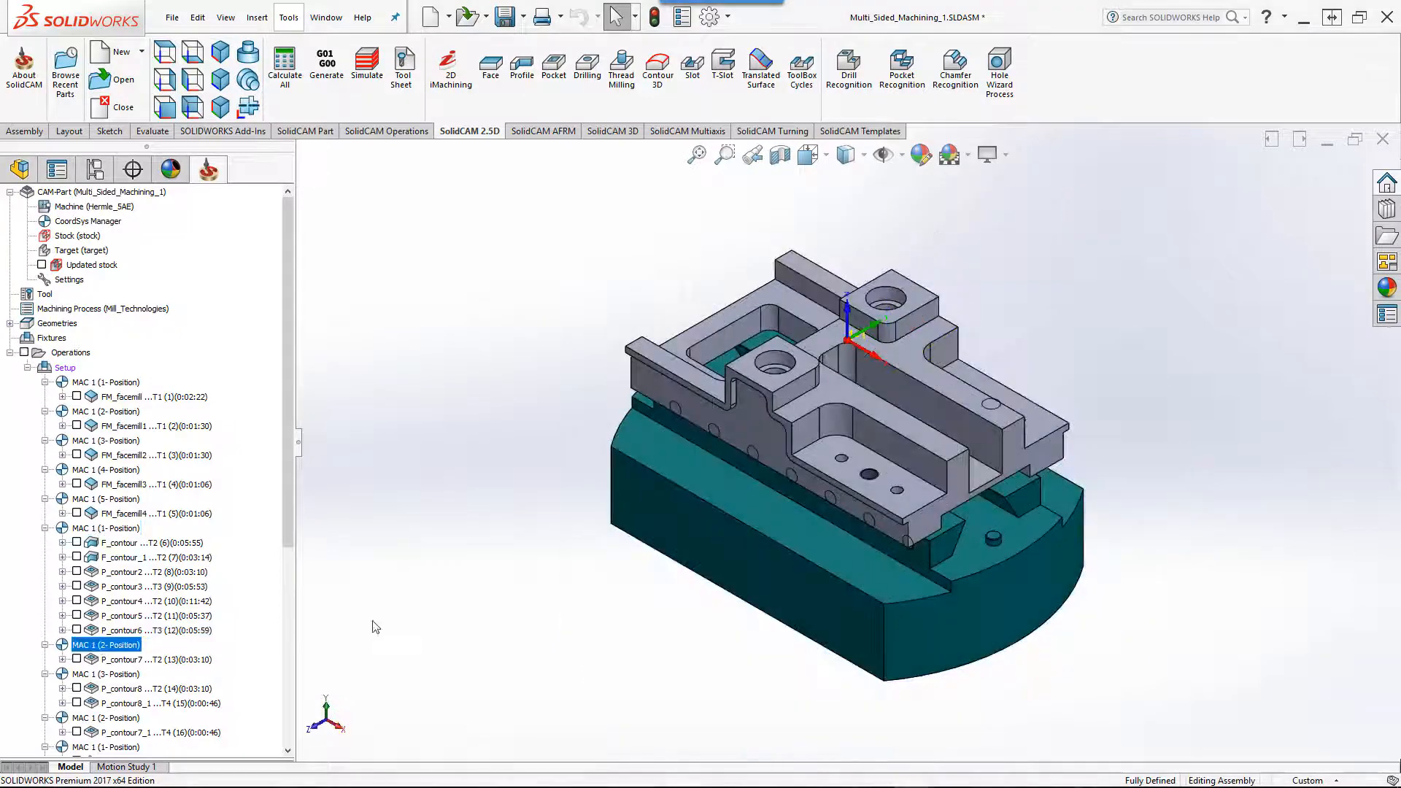
left_click(100, 647)
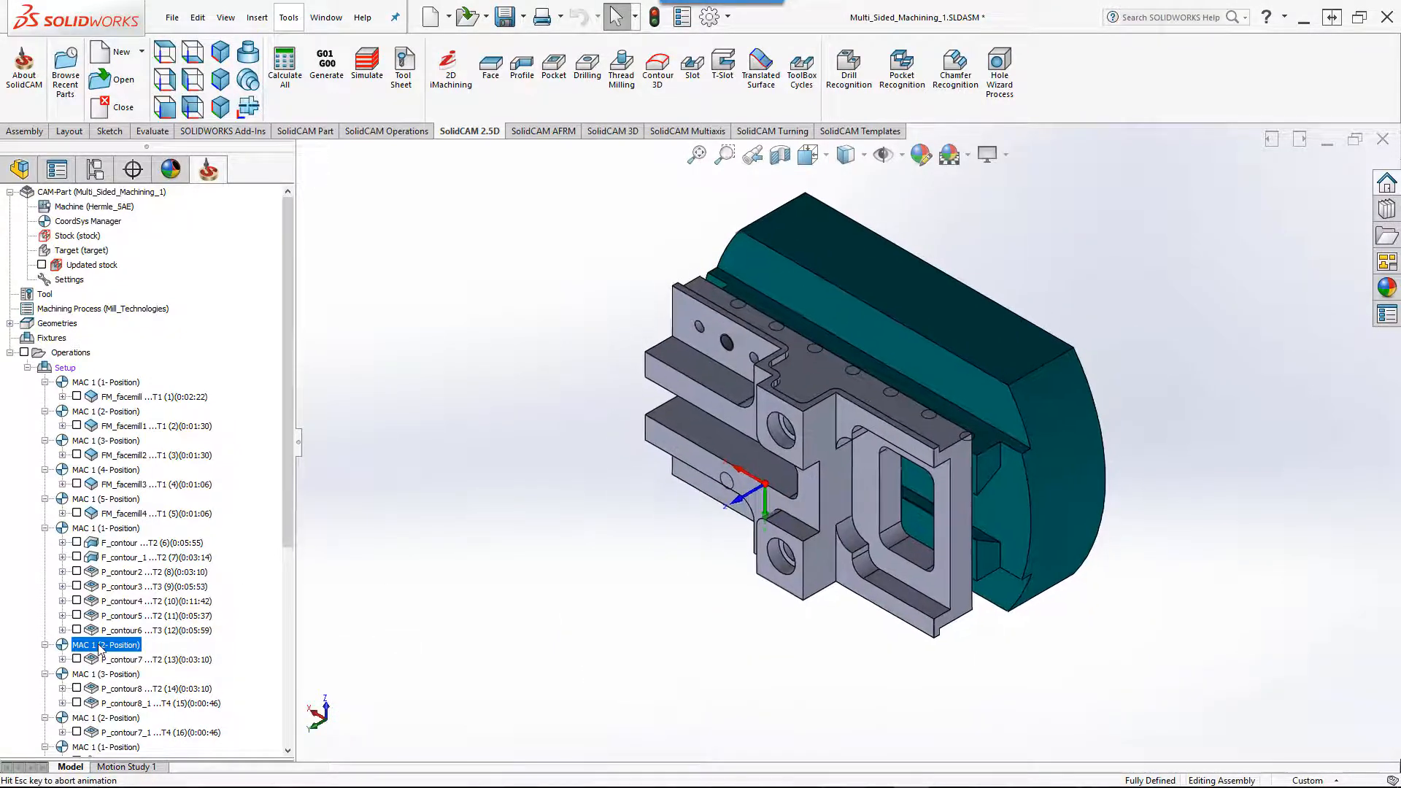
left_click(800, 395)
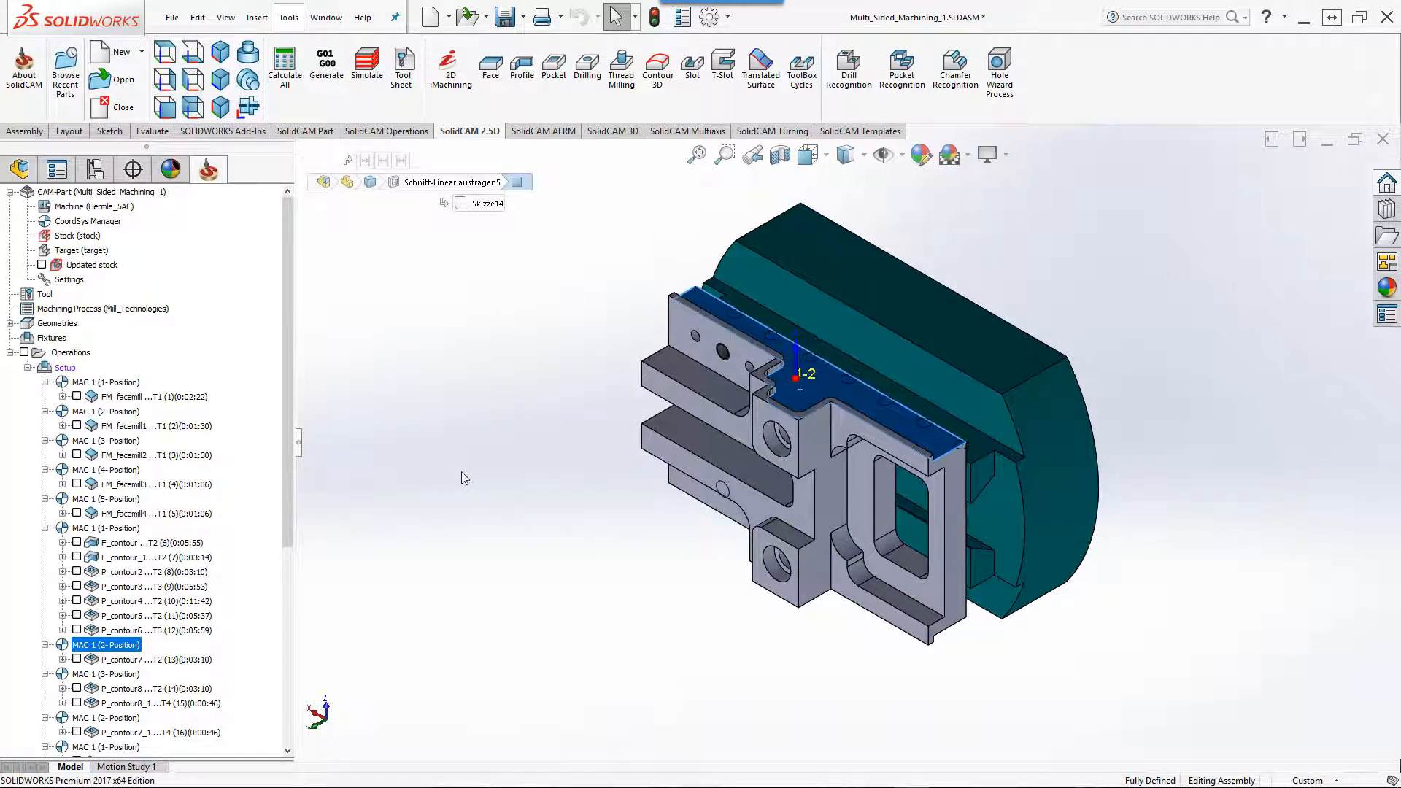
middle_click_drag(481, 448, 711, 344)
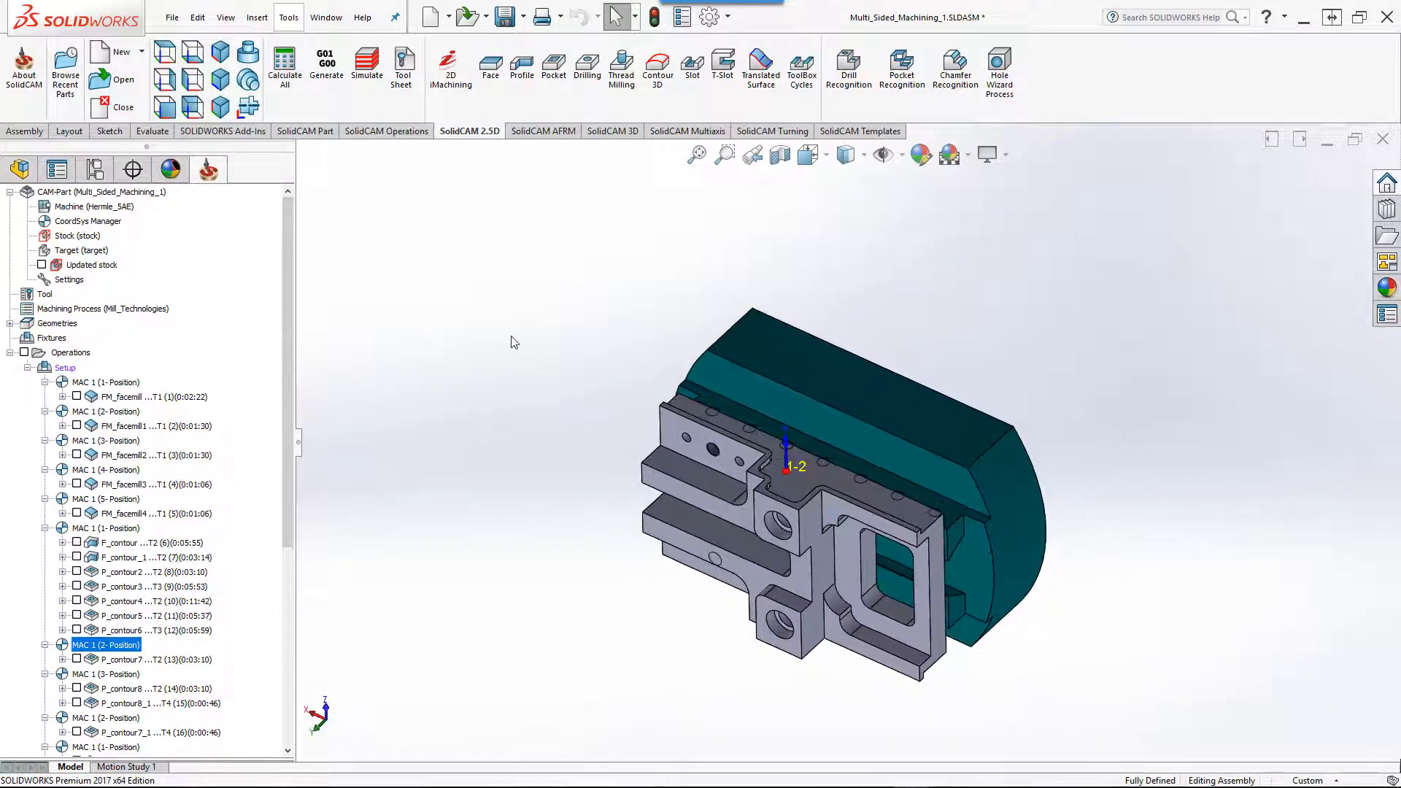
- Show the contour7 geometry of the P_contour7 pocket operation and review its tool and milling levels
double_click(121, 660)
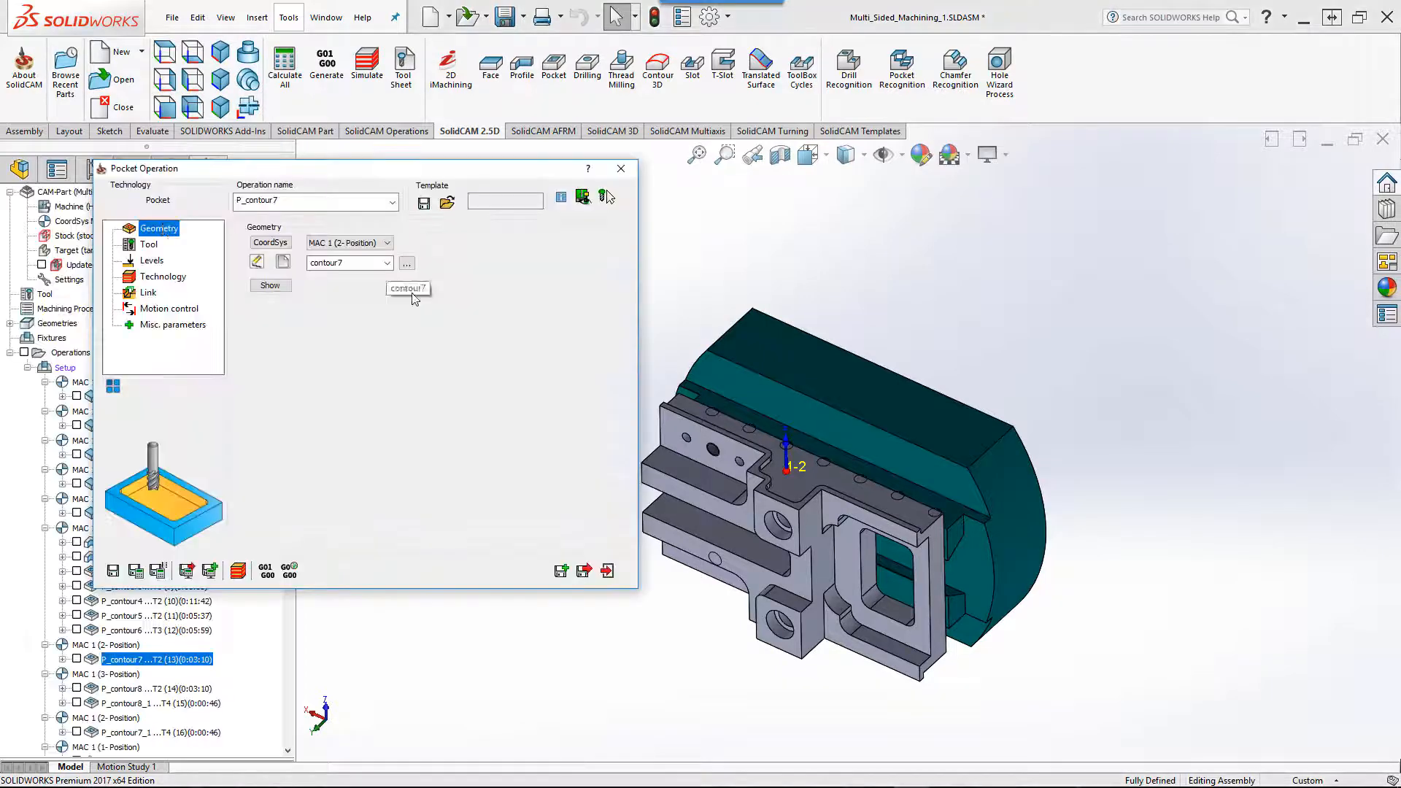
left_click(289, 288)
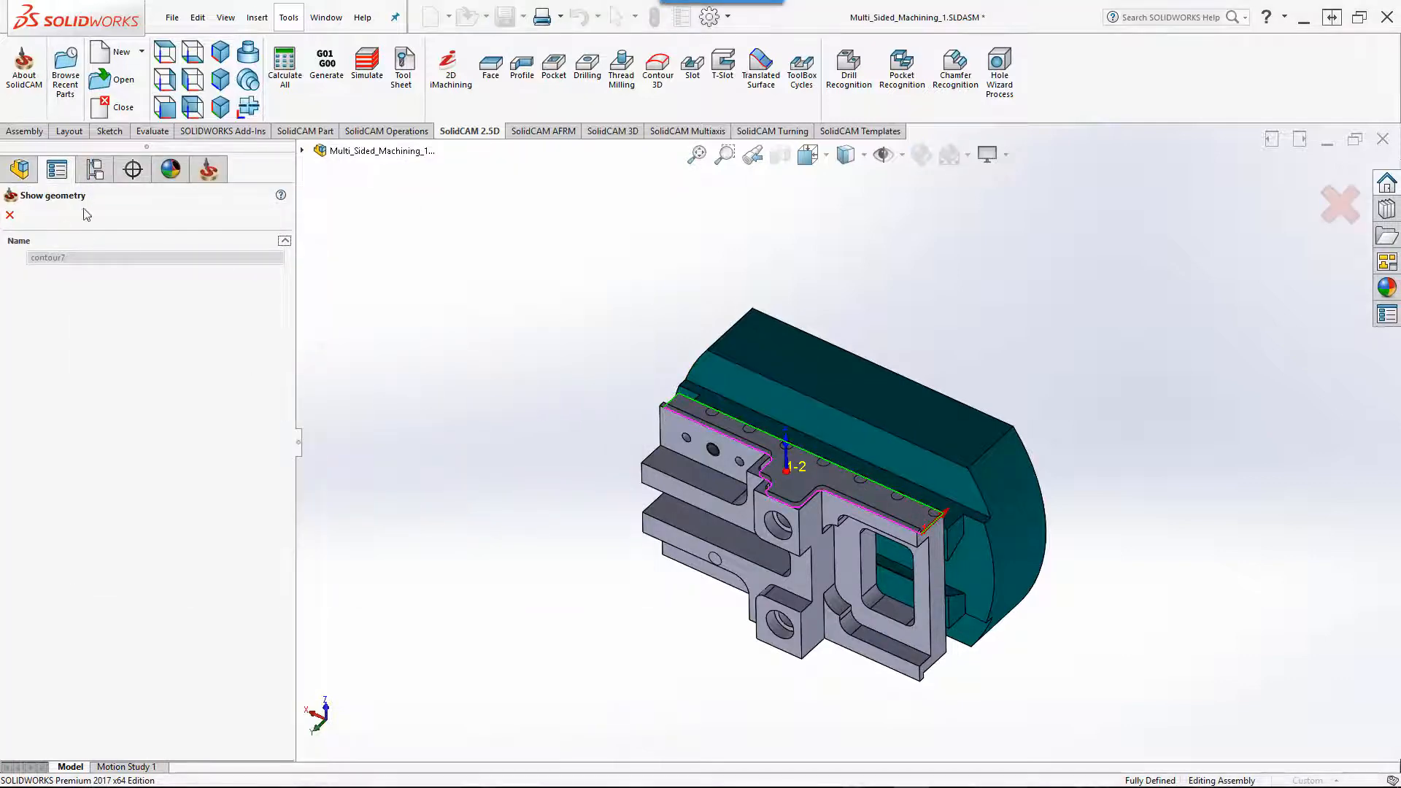
left_click(10, 213)
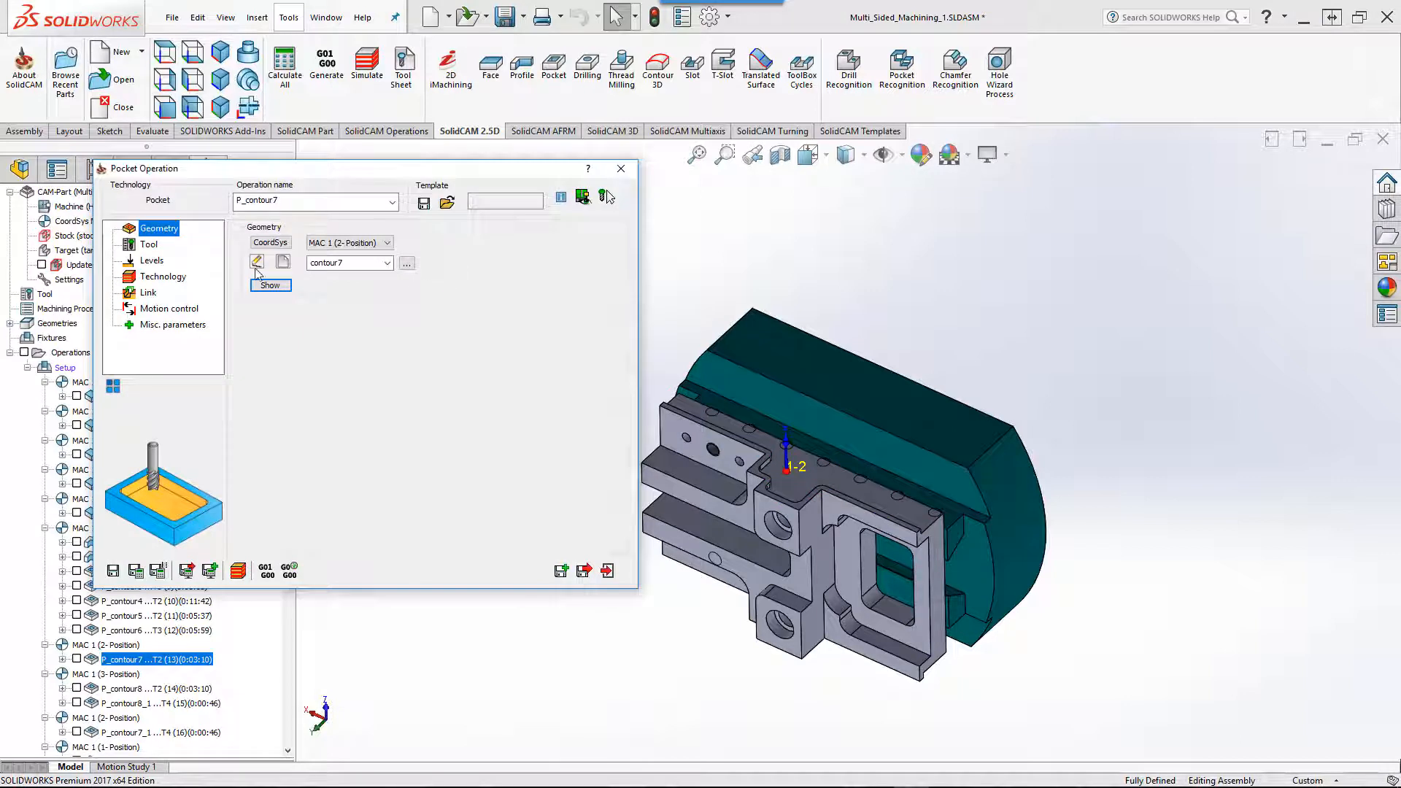
left_click(140, 247)
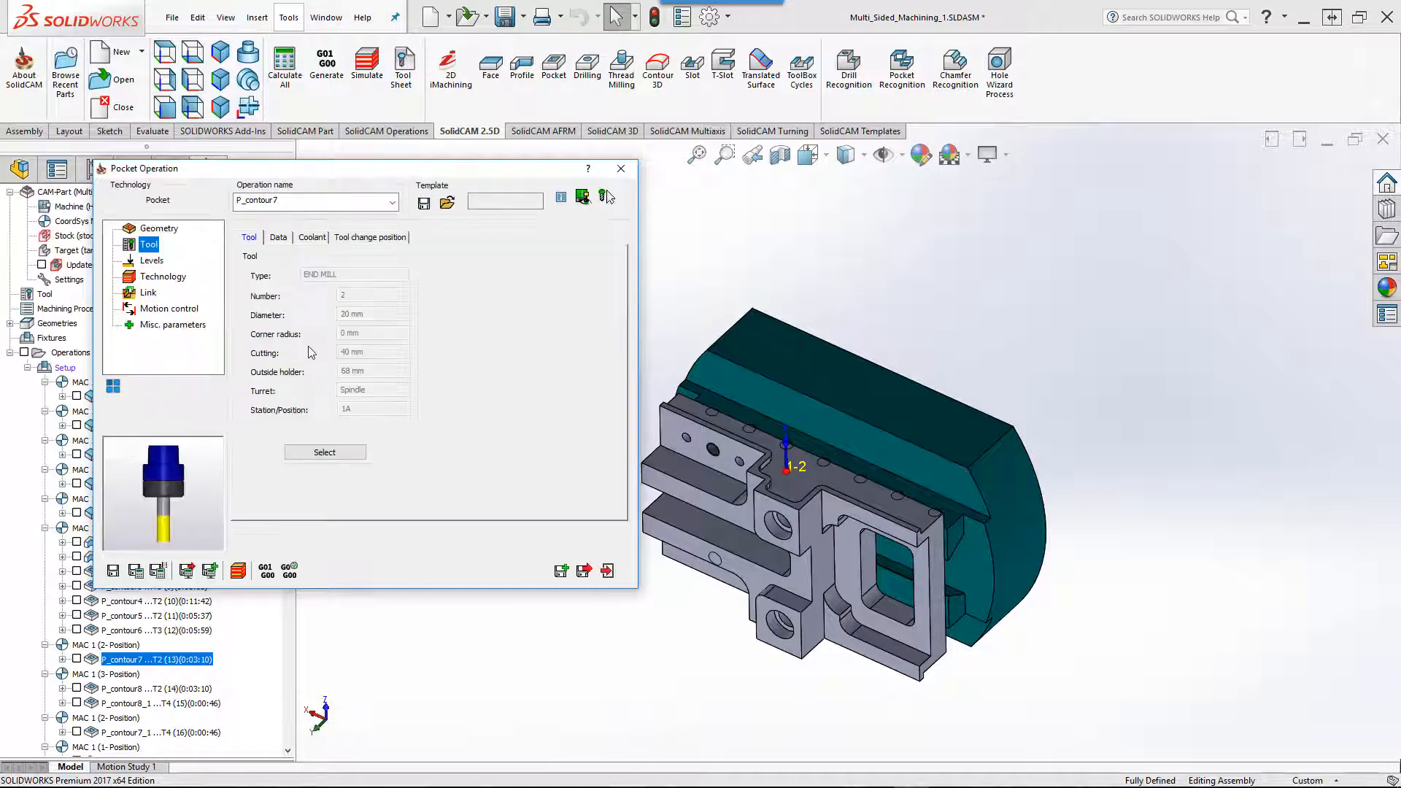
left_click(151, 261)
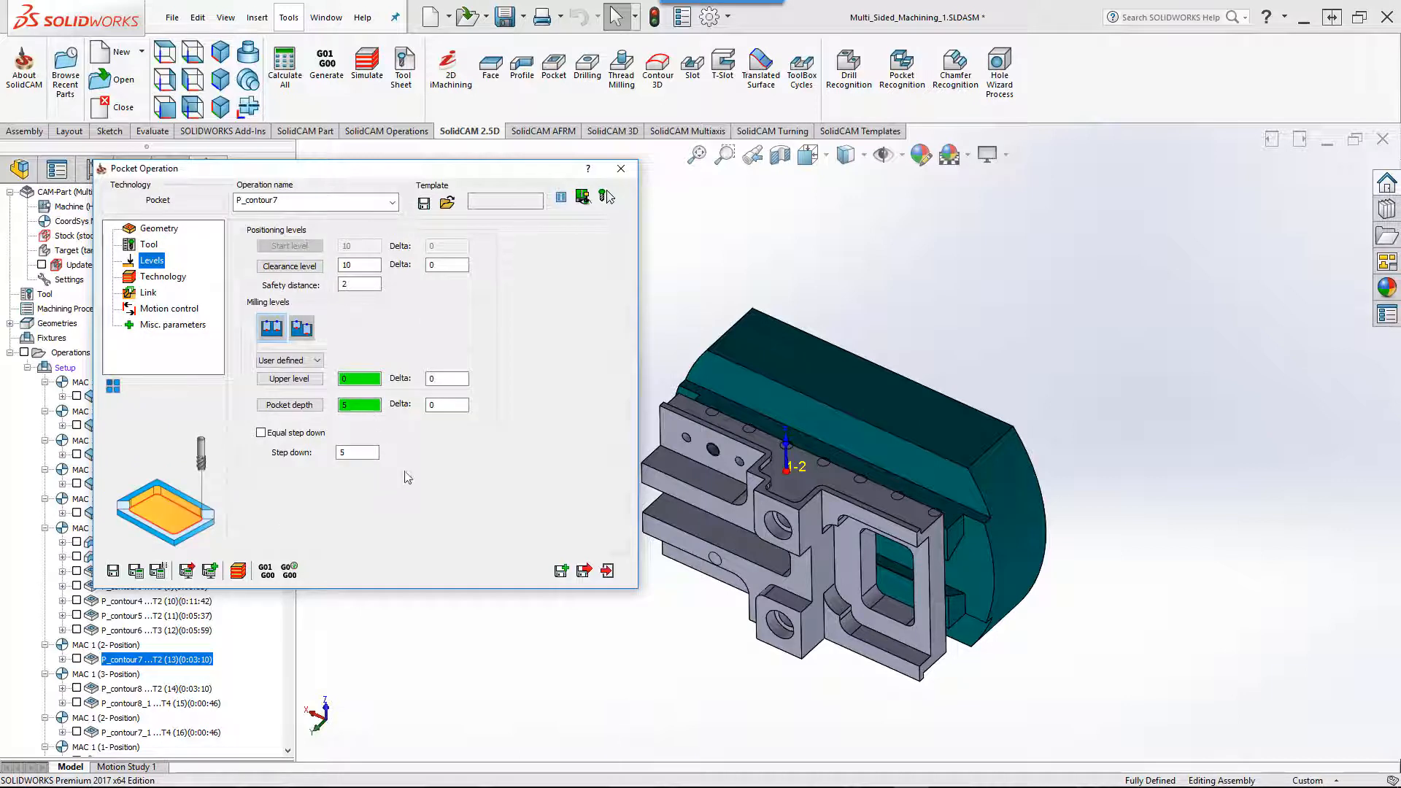
- Simulate the P_contour7 toolpath on the stock in SolidVerify and close the operation
left_click(238, 572)
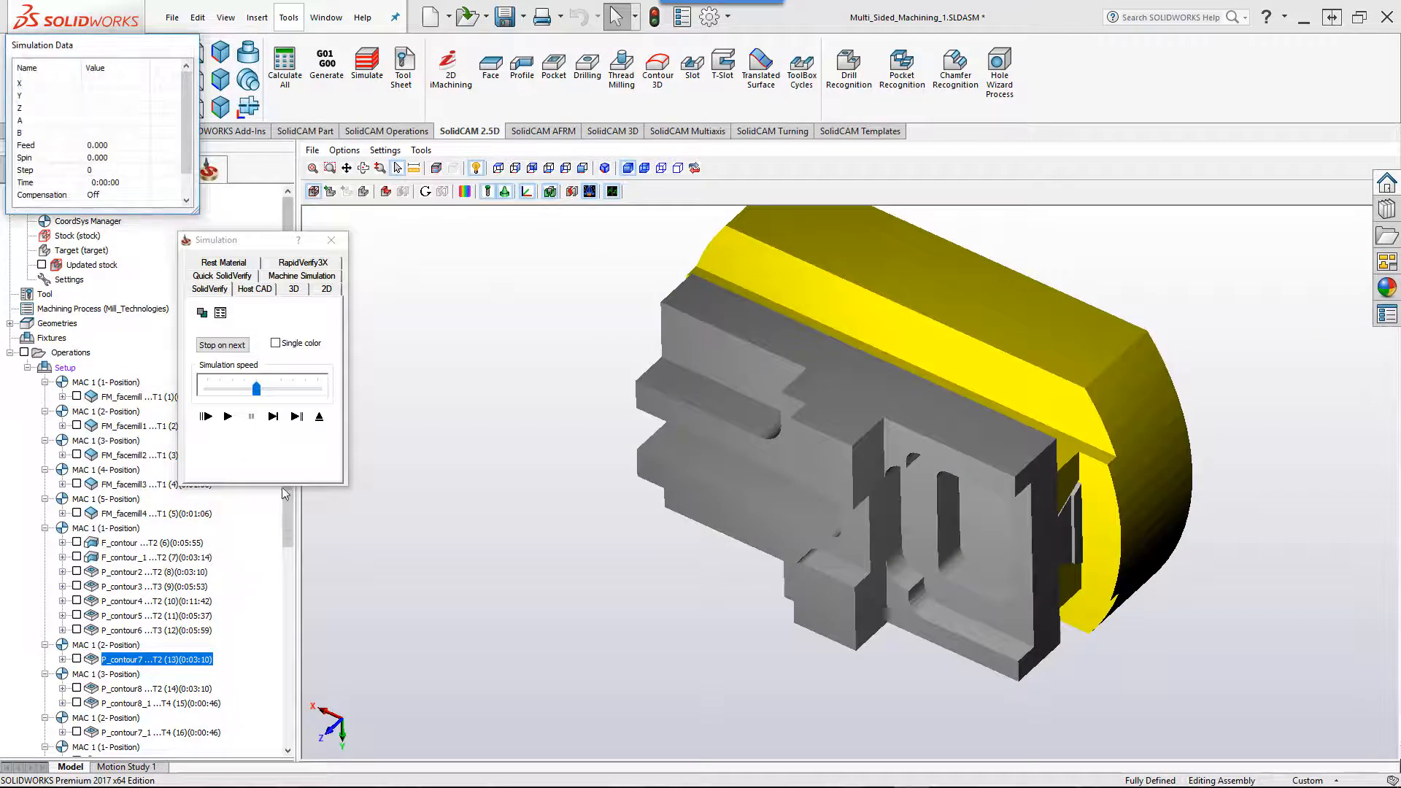
left_click(274, 417)
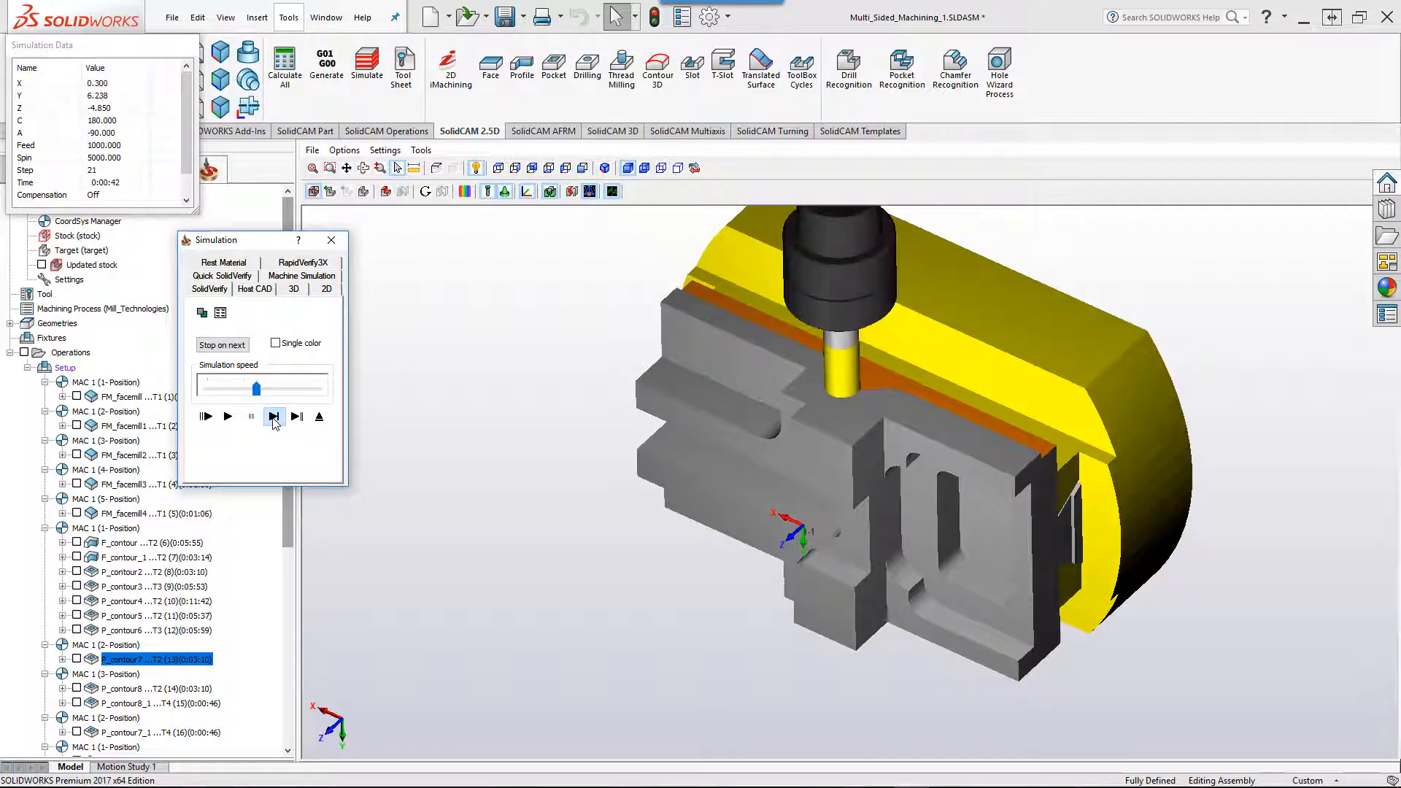
left_click(227, 417)
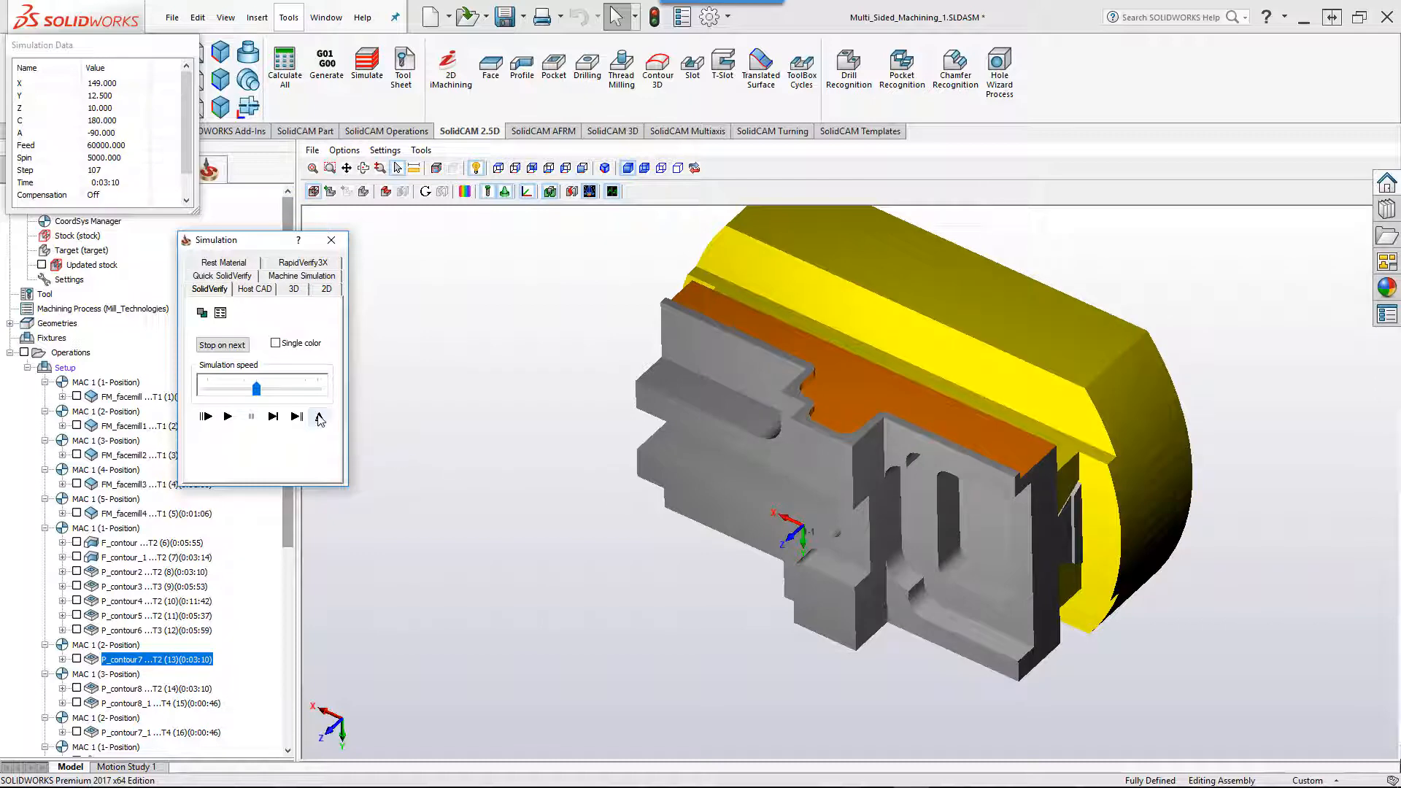
left_click(319, 416)
left_click(608, 573)
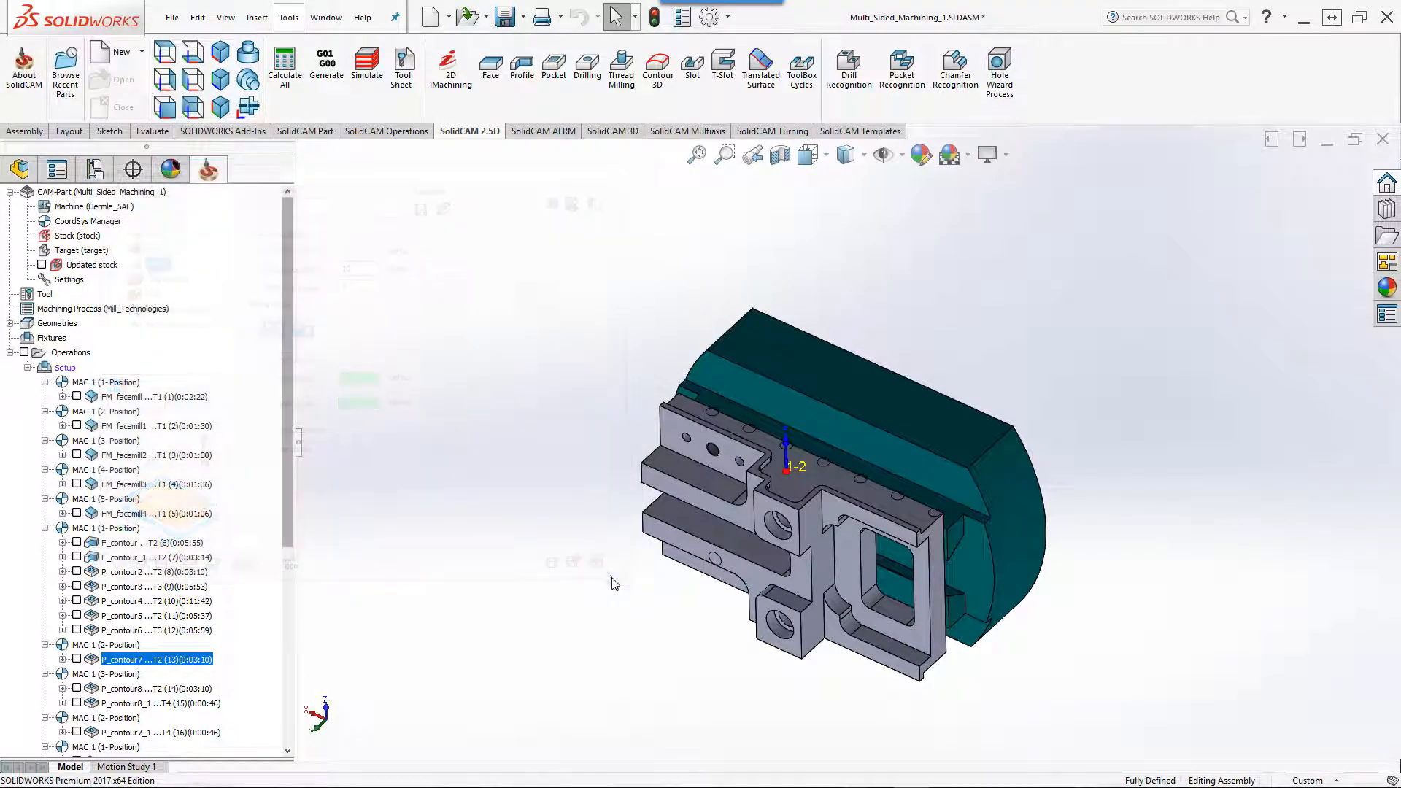
- Orient the part to MAC 1 (3- Position), display the P_contour8 toolpath on the opposite side face, and hide it again
left_click(104, 676)
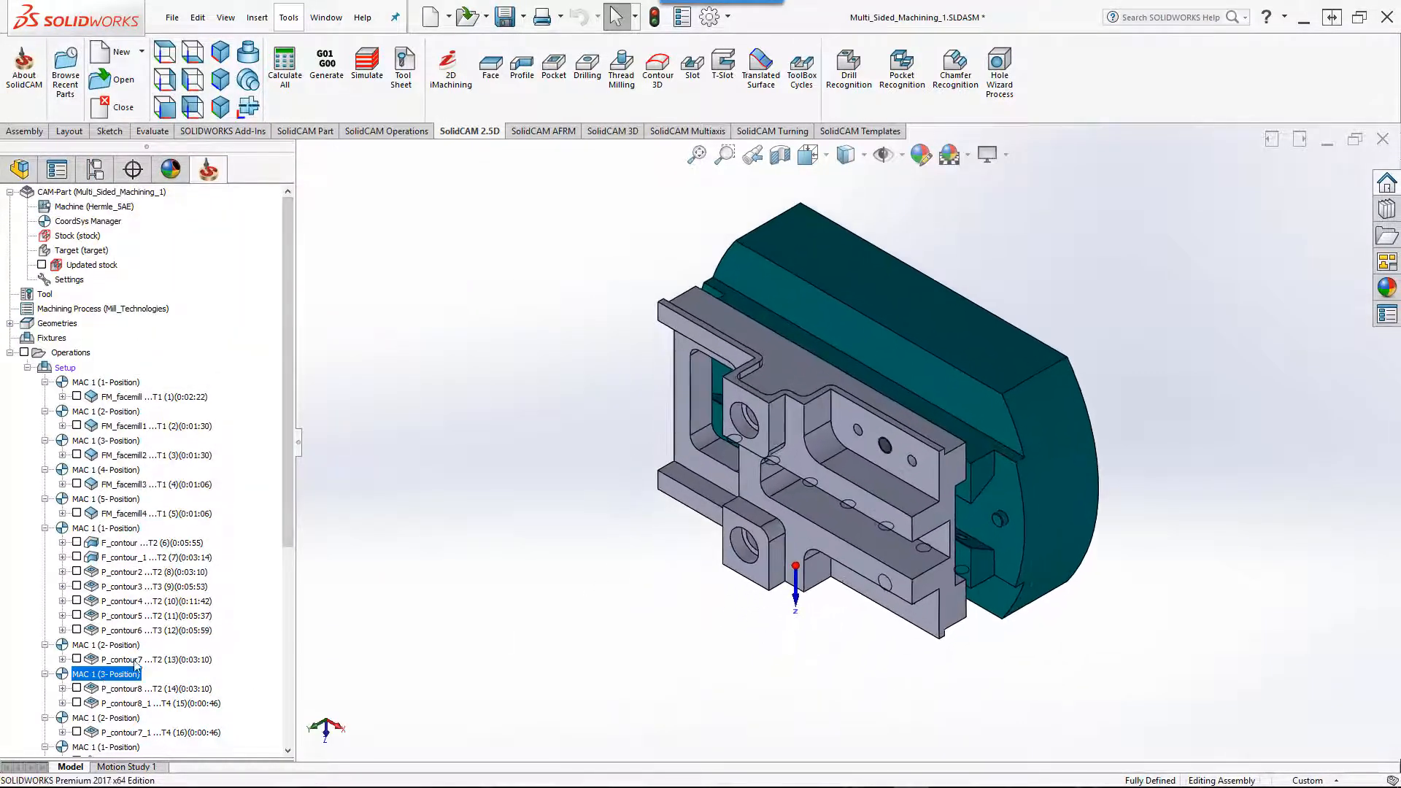
left_click(77, 689)
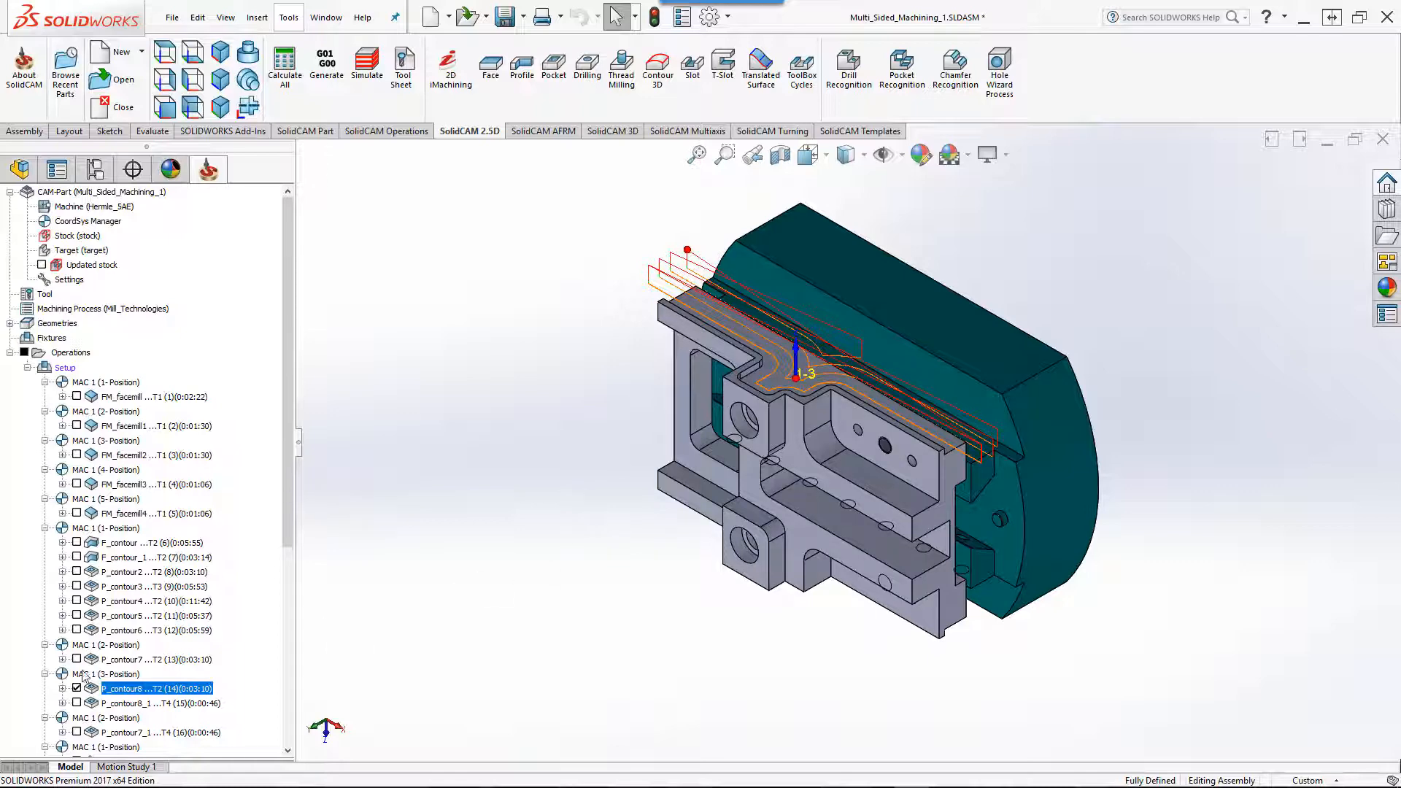
left_click(76, 688)
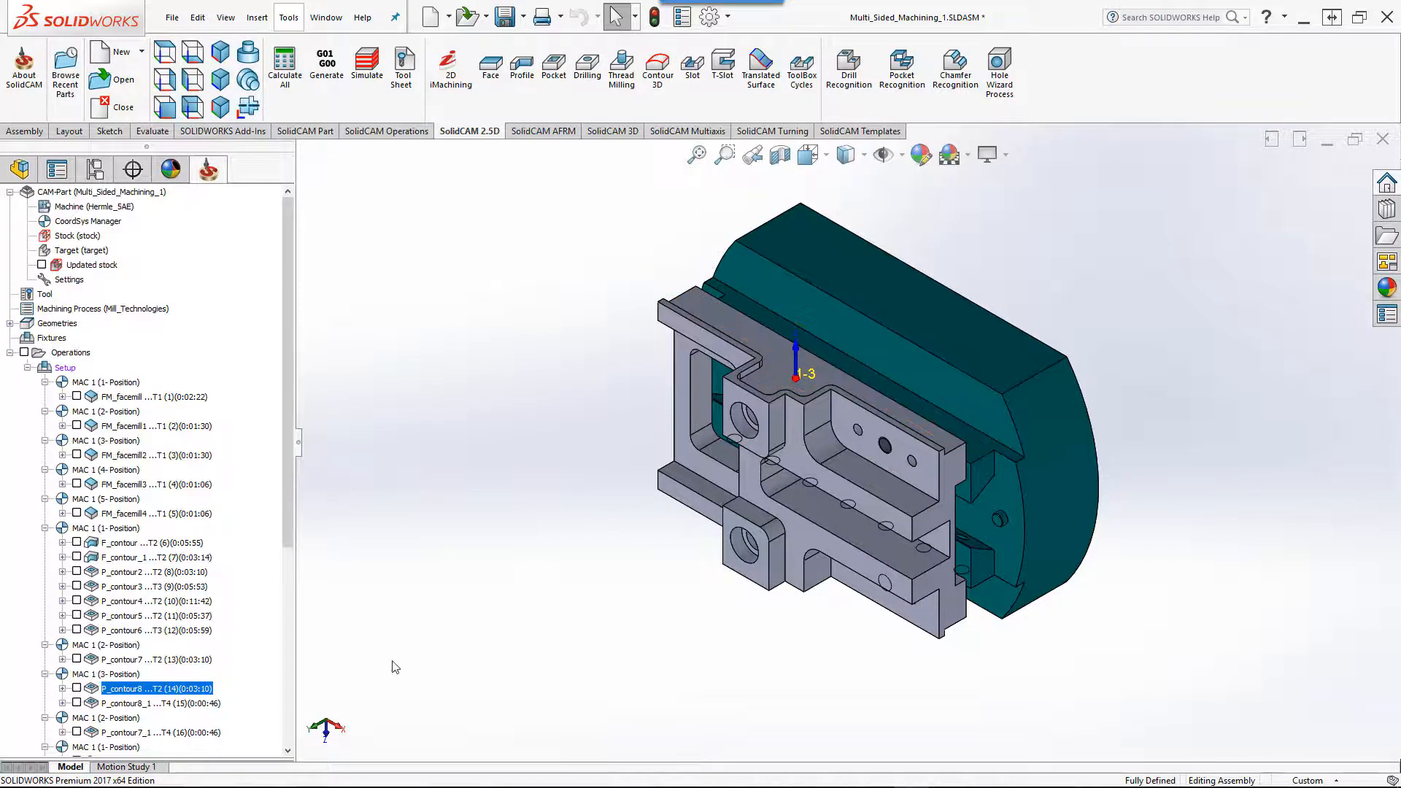
- Open the P_contour8_1 pocket operation and review its tool, technology and rest material settings, including the previous tool diameter
double_click(117, 704)
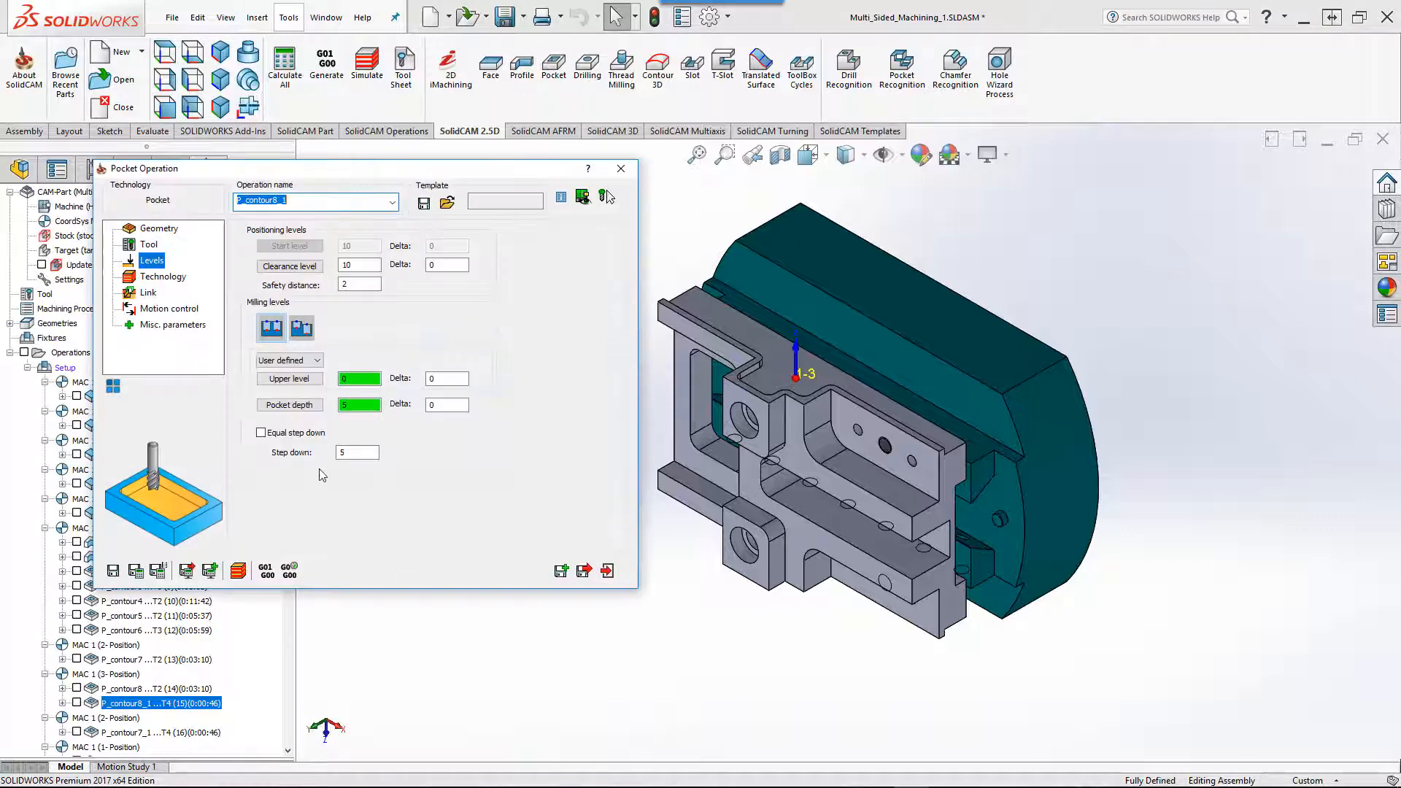
left_click(150, 245)
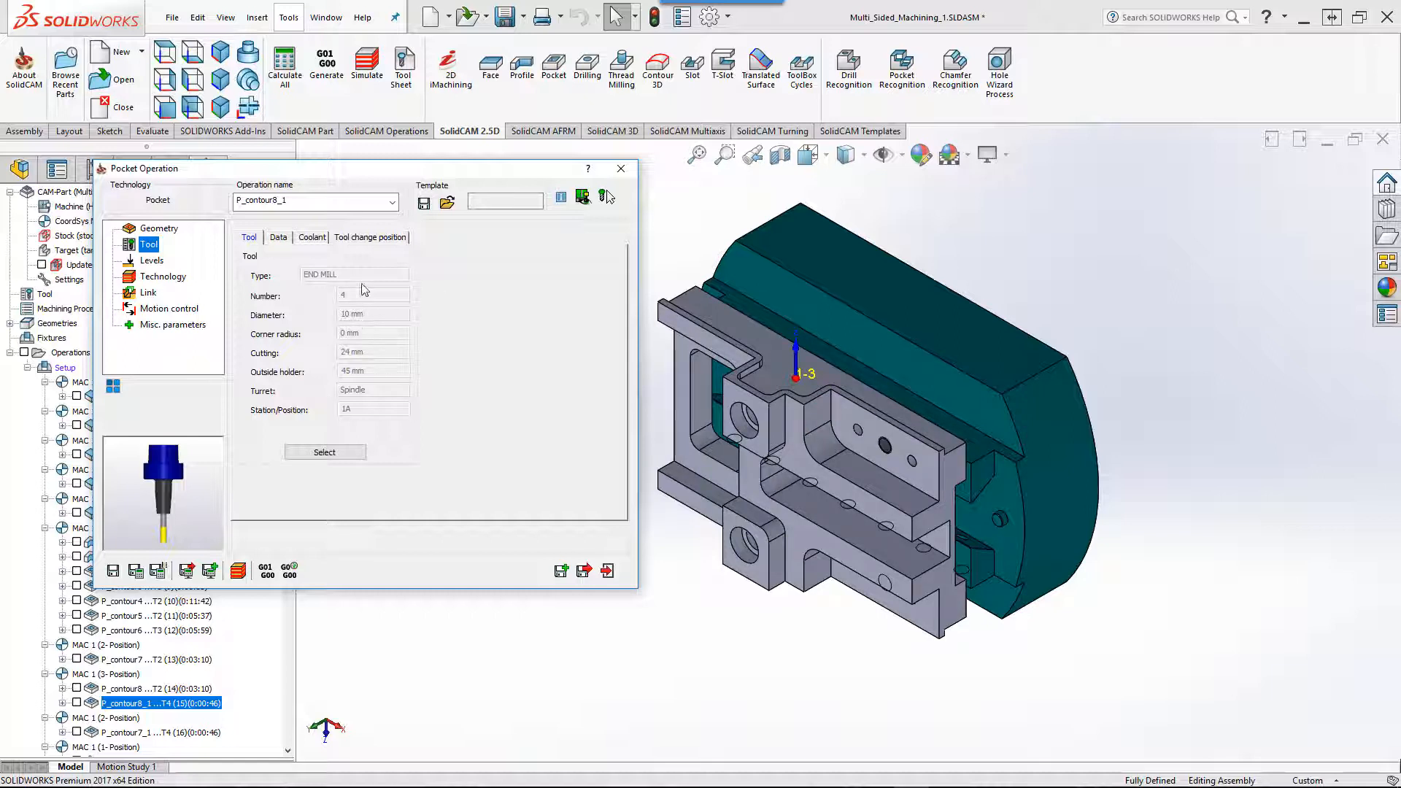
left_click(162, 278)
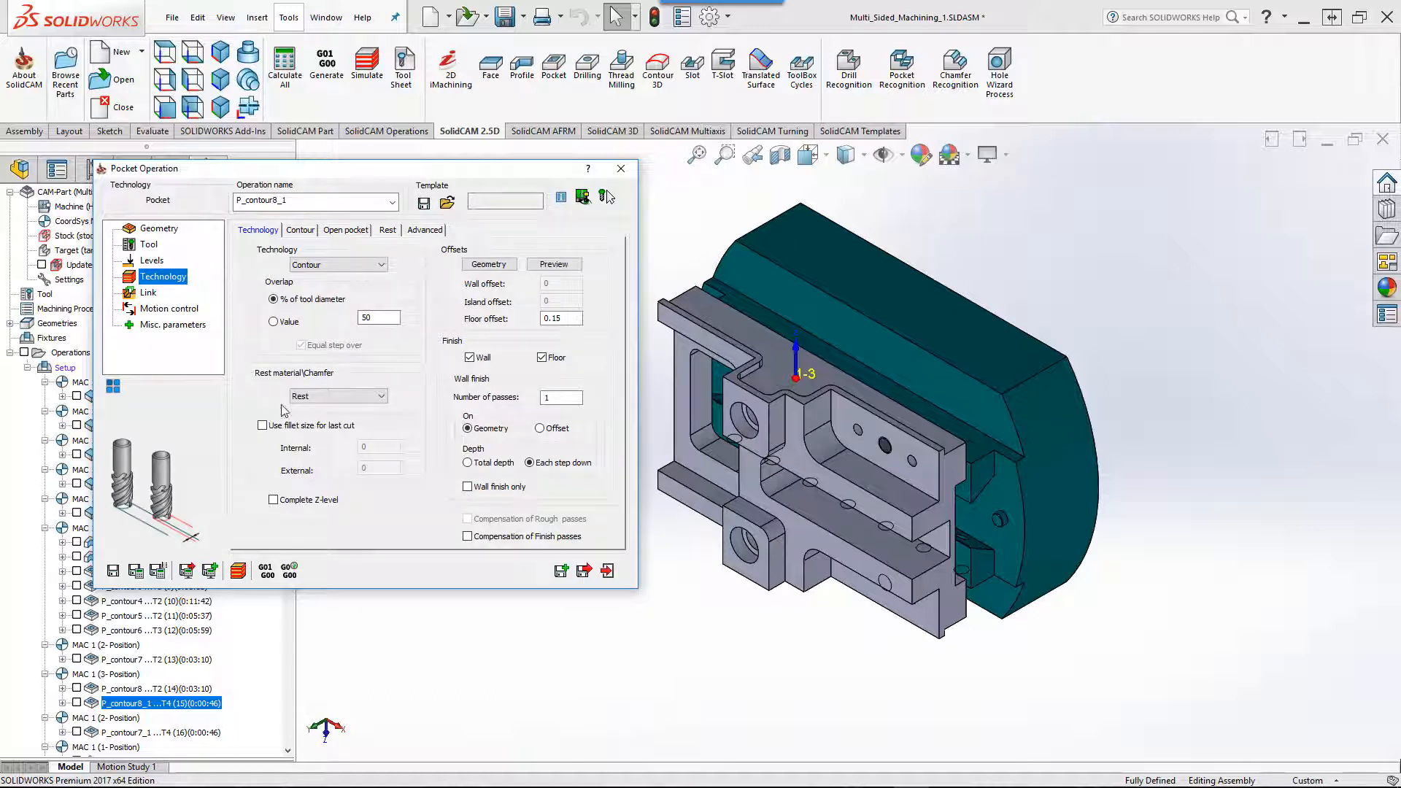
left_click(393, 234)
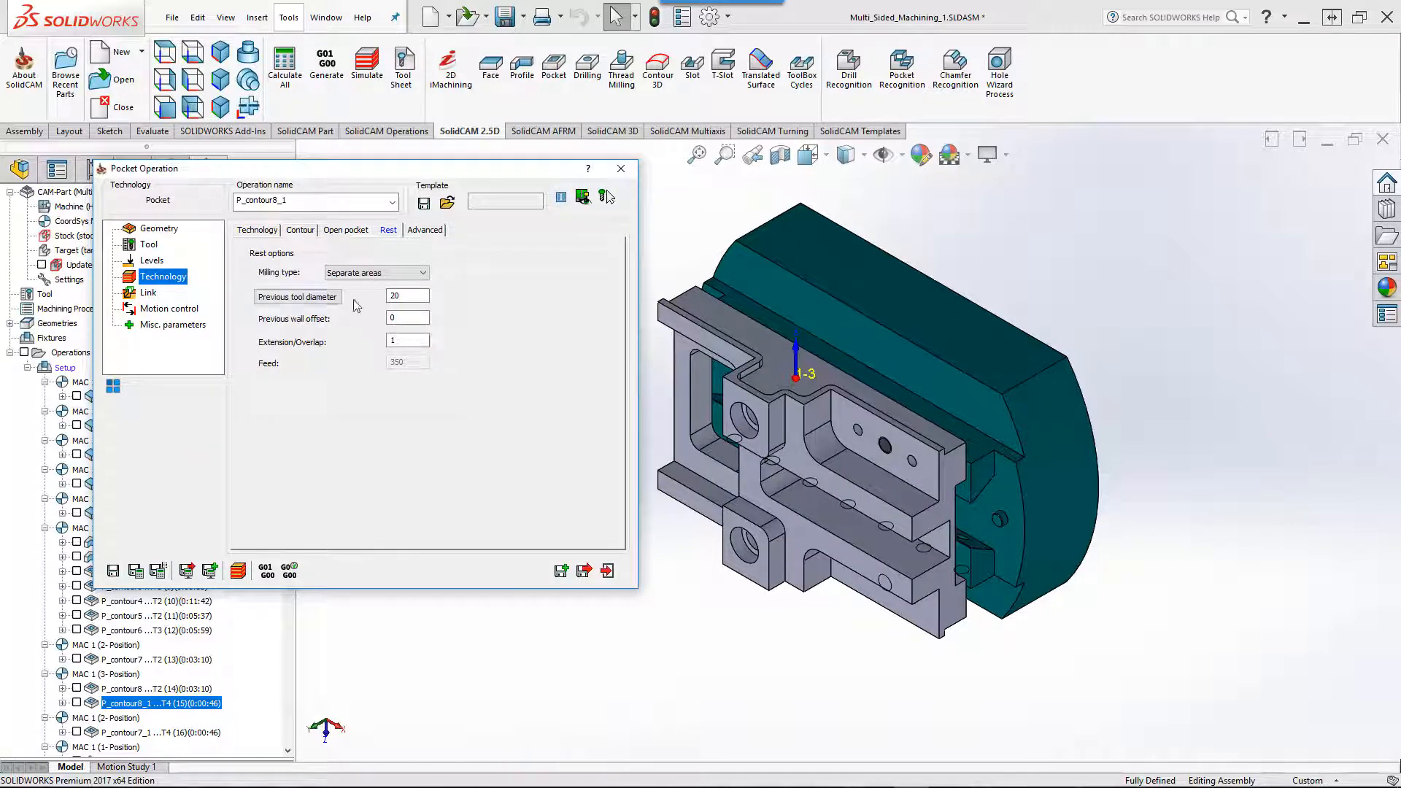
mouse_move(409, 295)
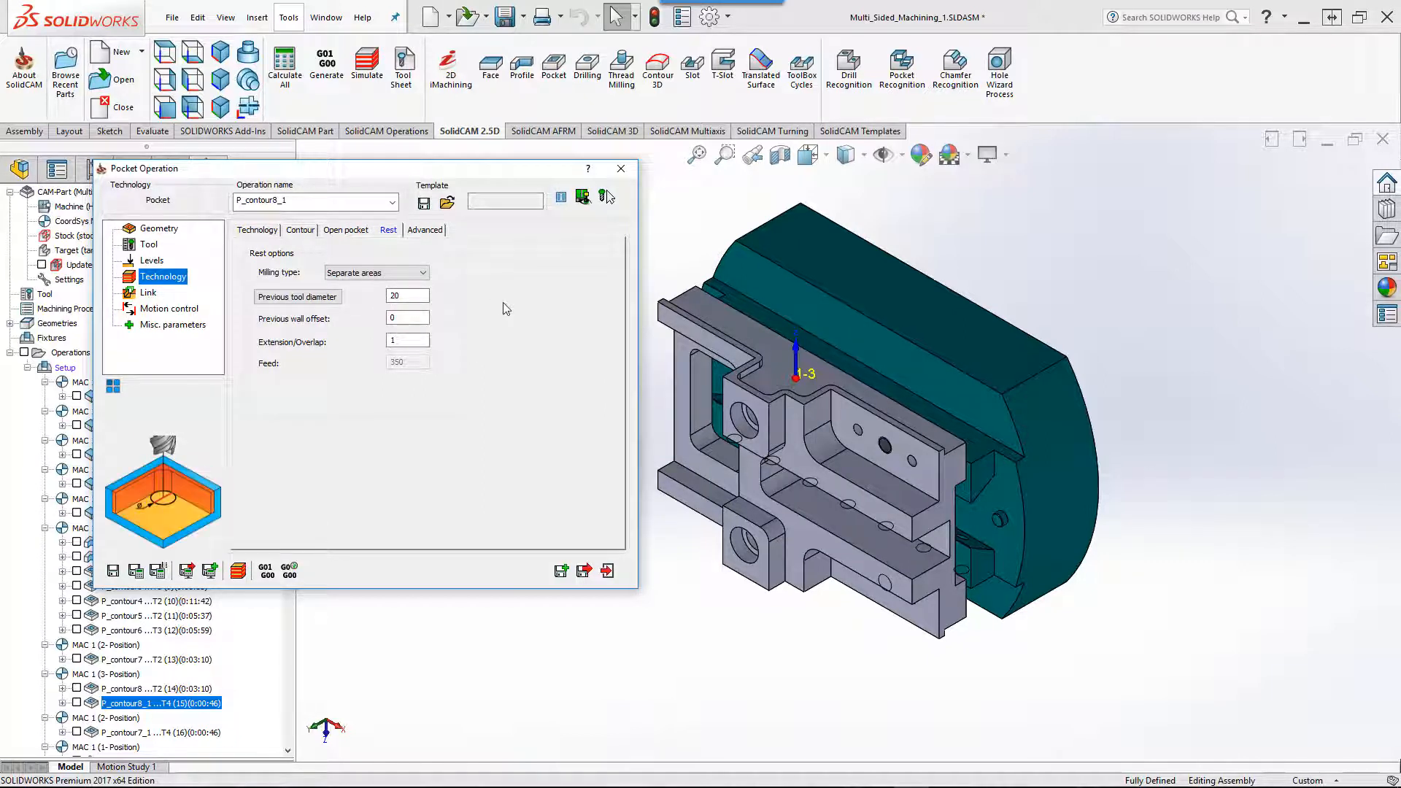
- Simulate the P_contour8_1 rest machining toolpath in SolidVerify, first by single step and to the end, and close the operation
left_click(236, 573)
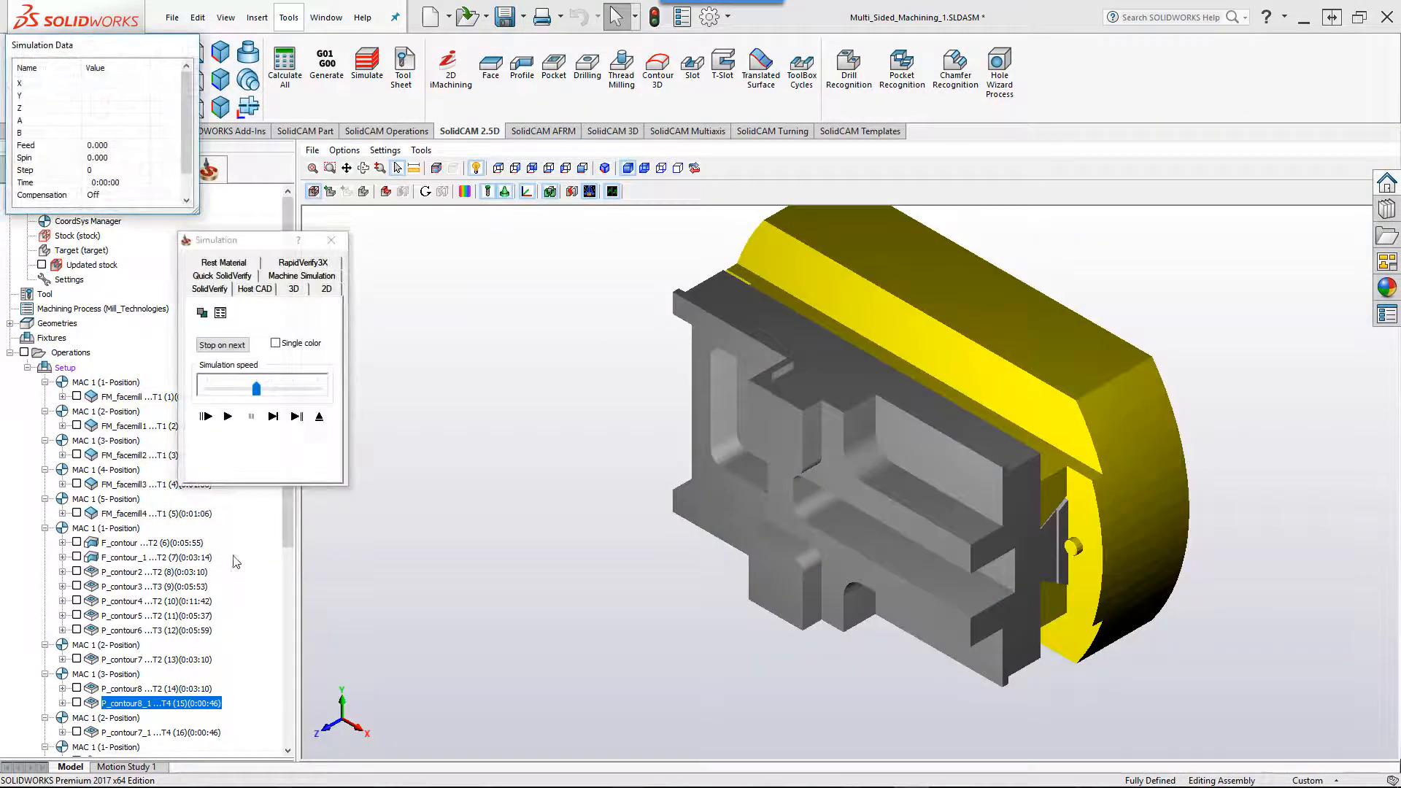
left_click(274, 417)
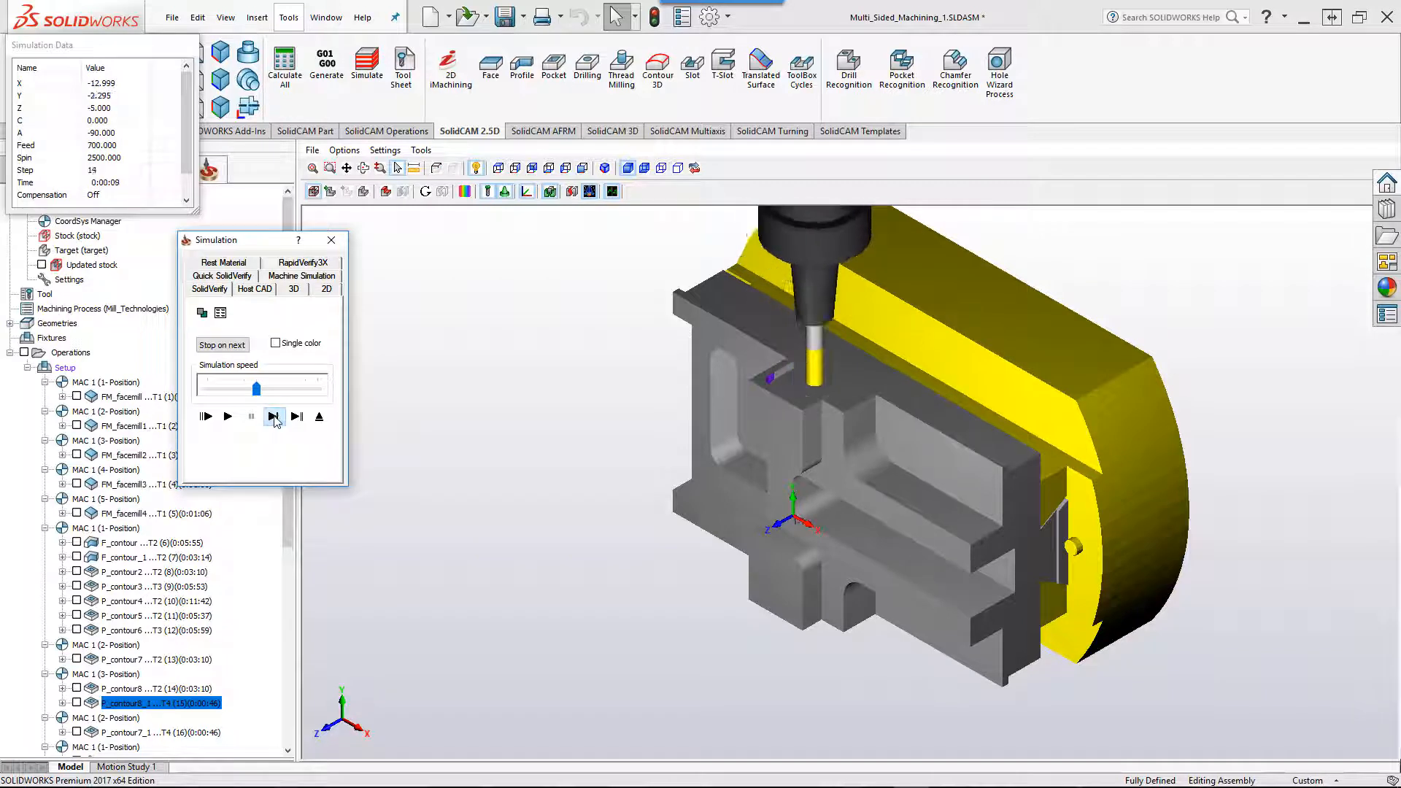
left_click(228, 417)
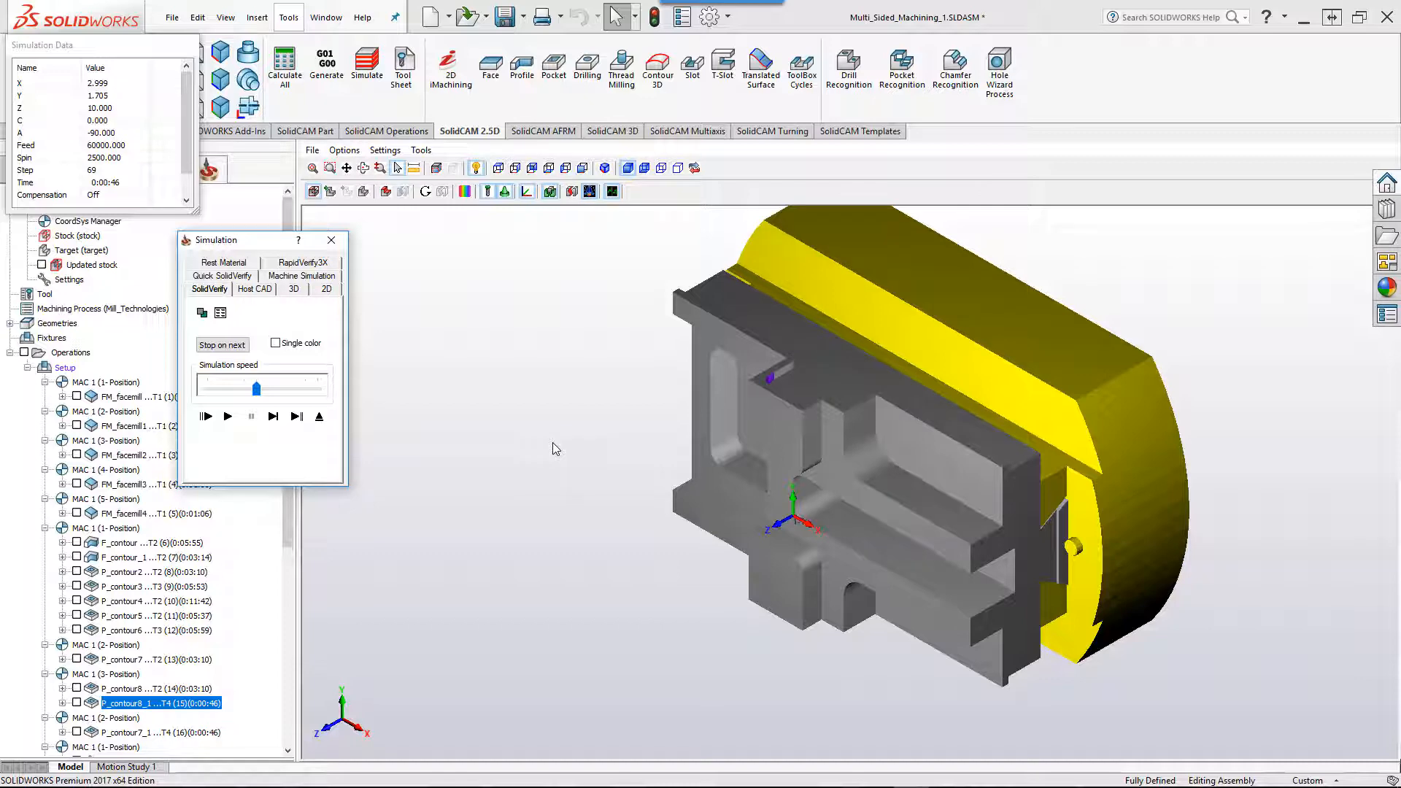
left_click(319, 416)
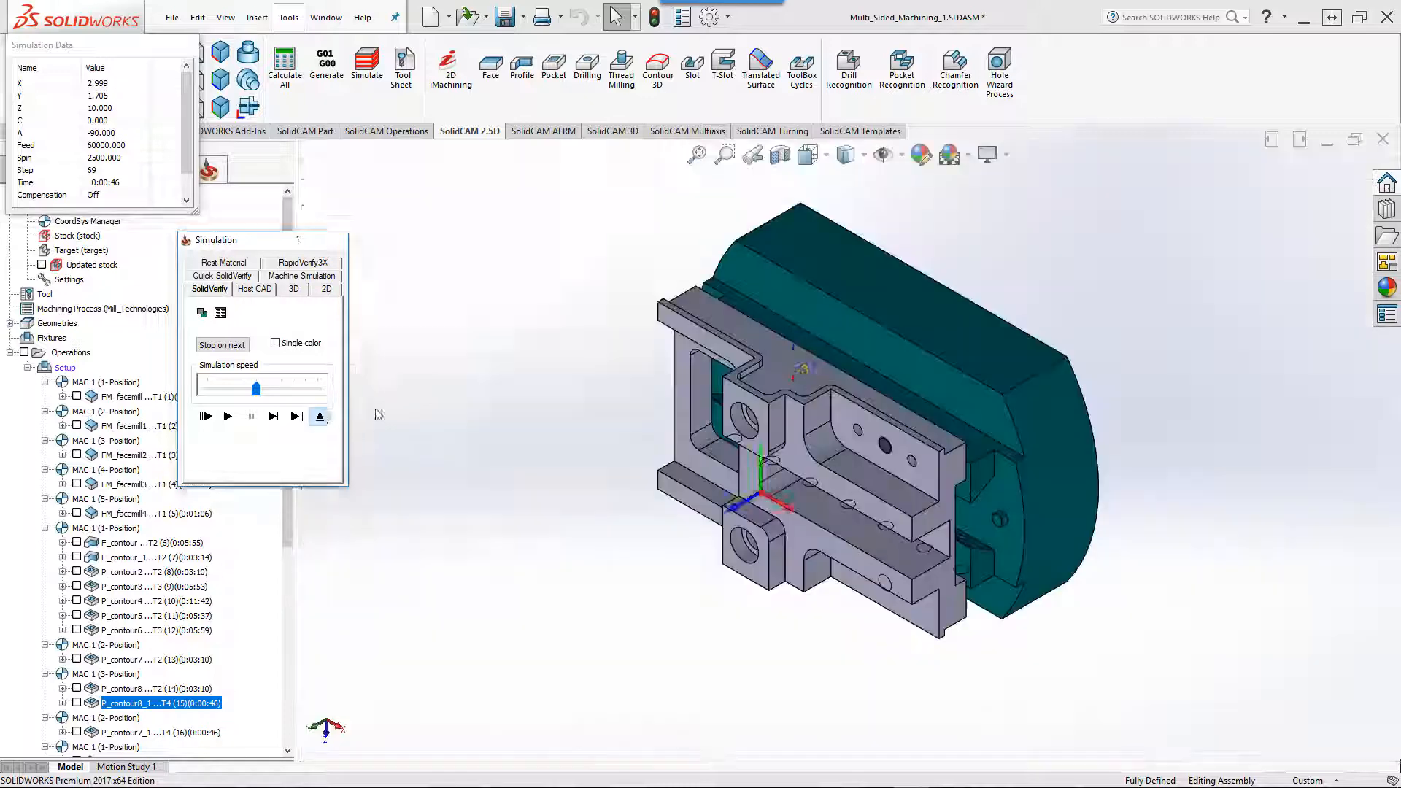
left_click(608, 570)
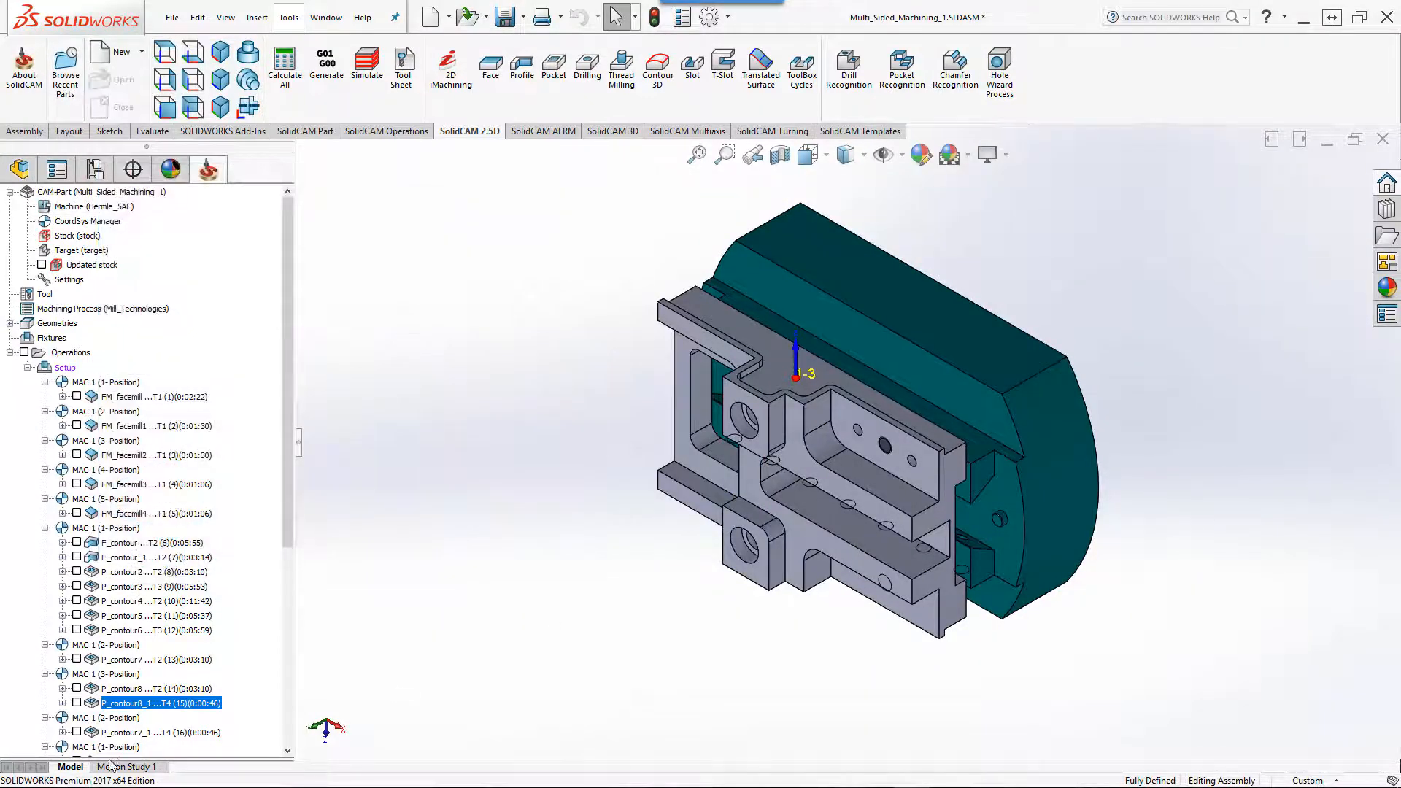
- Check the rest options of the P_contour7_1 pocket operation, close it, and display and hide its toolpath on the part
double_click(131, 733)
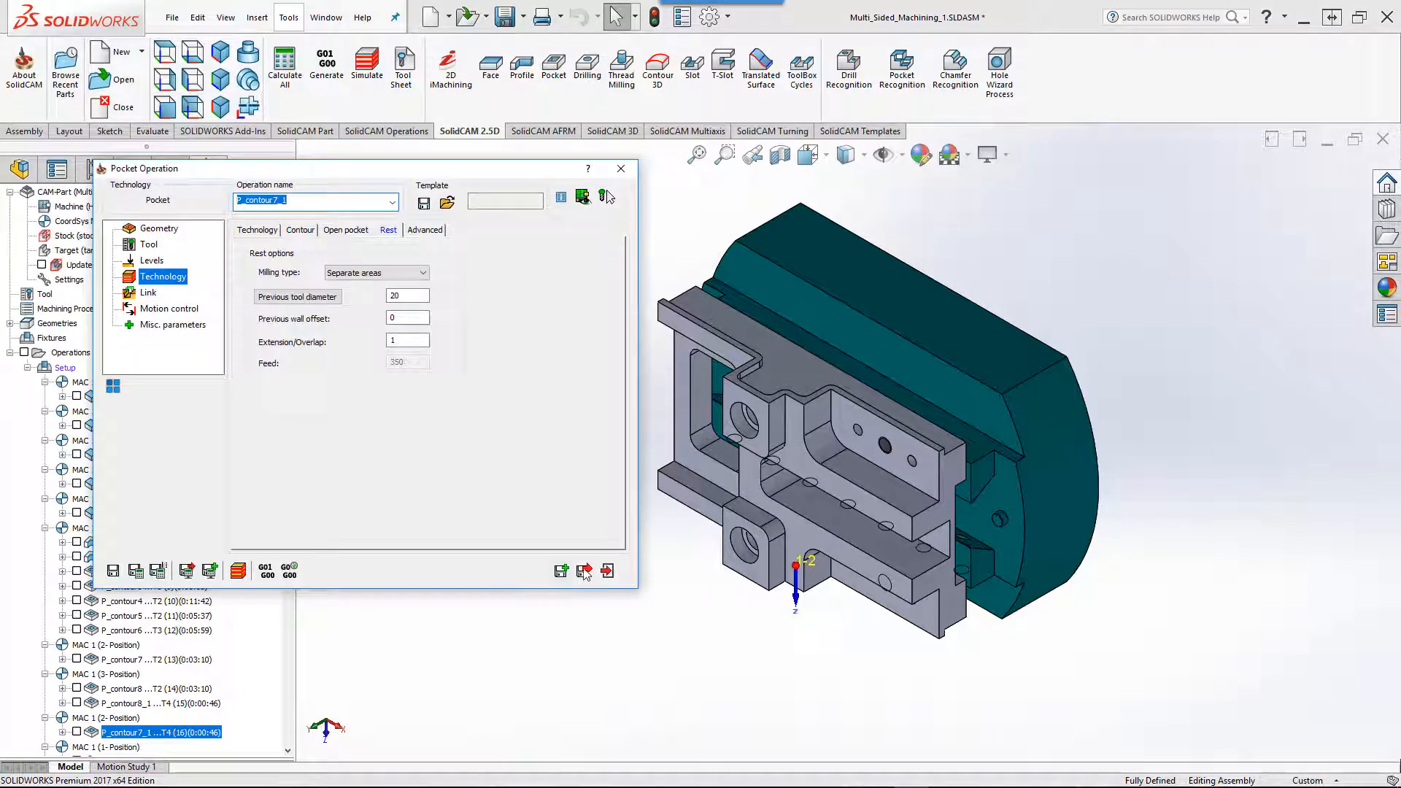
left_click(612, 571)
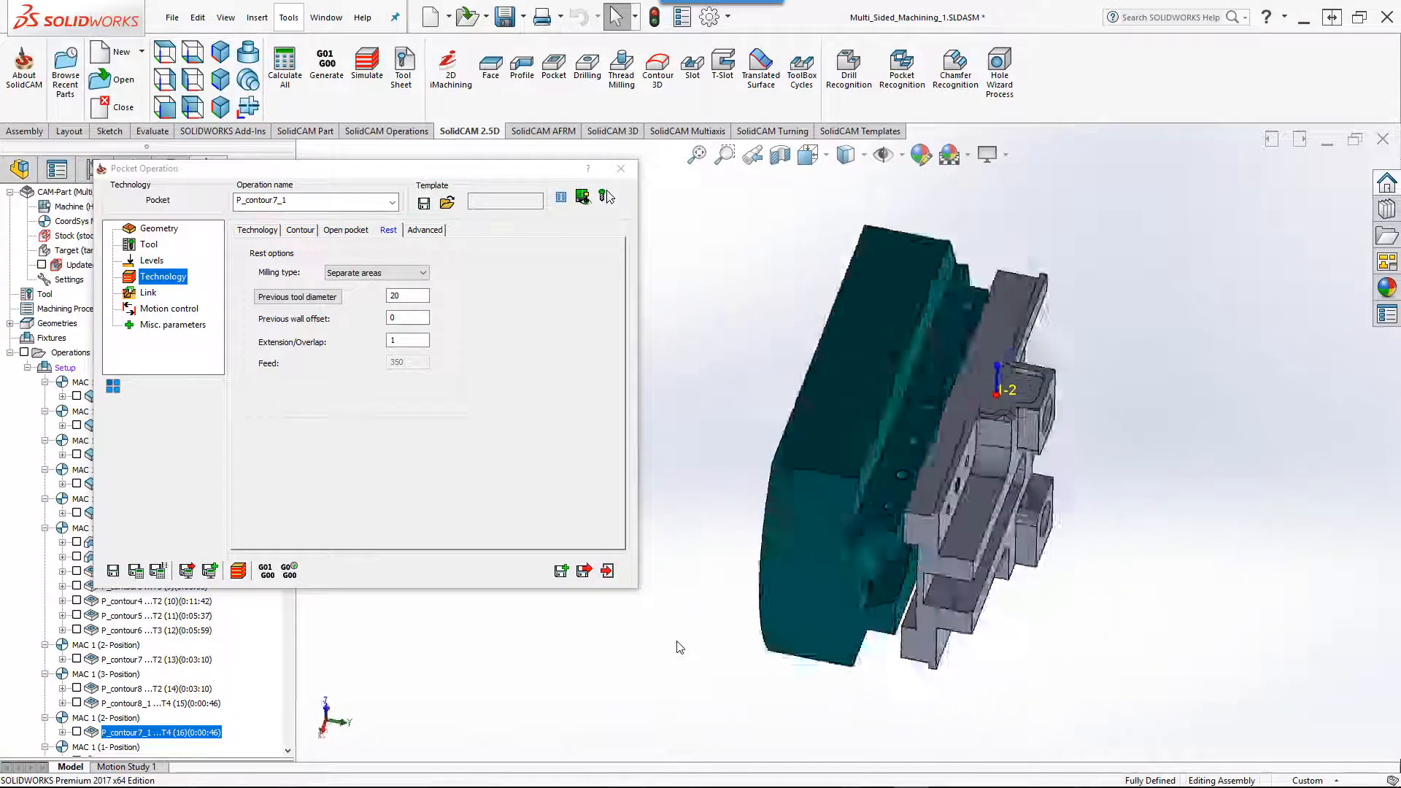
left_click(607, 571)
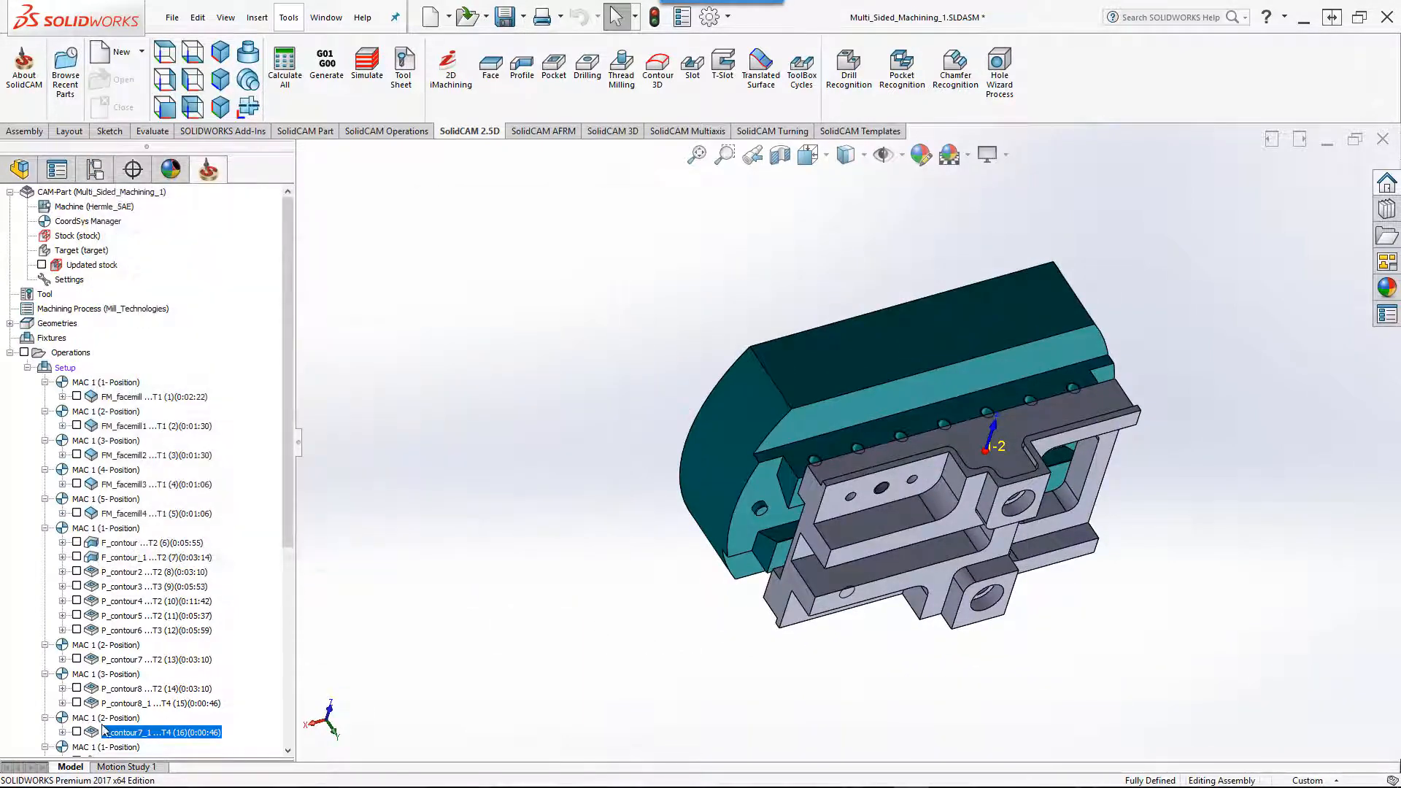
left_click(77, 732)
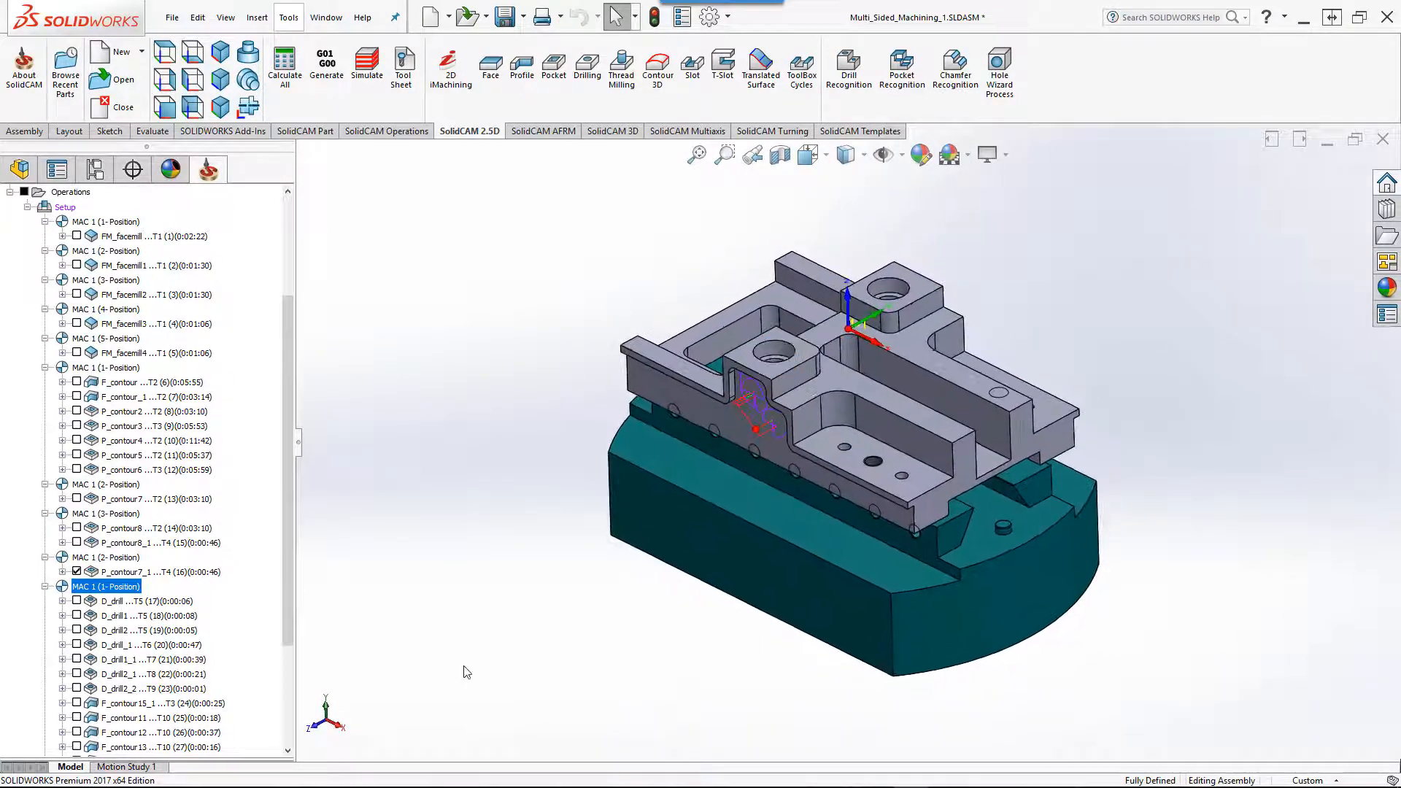
left_click(77, 572)
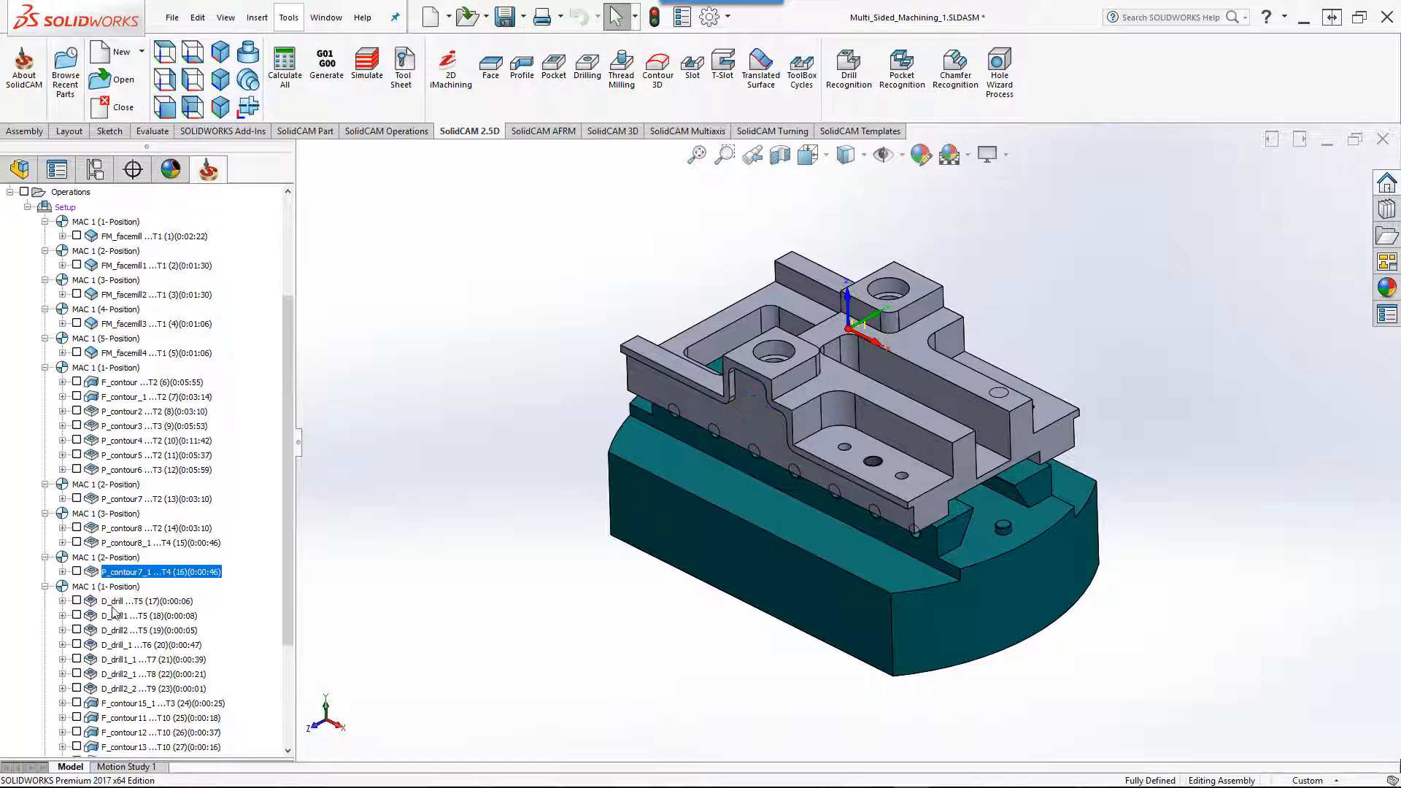
- Open the D_drill operation, show its drill geometry on the two bosses, and review its spot drill tool and levels
double_click(117, 605)
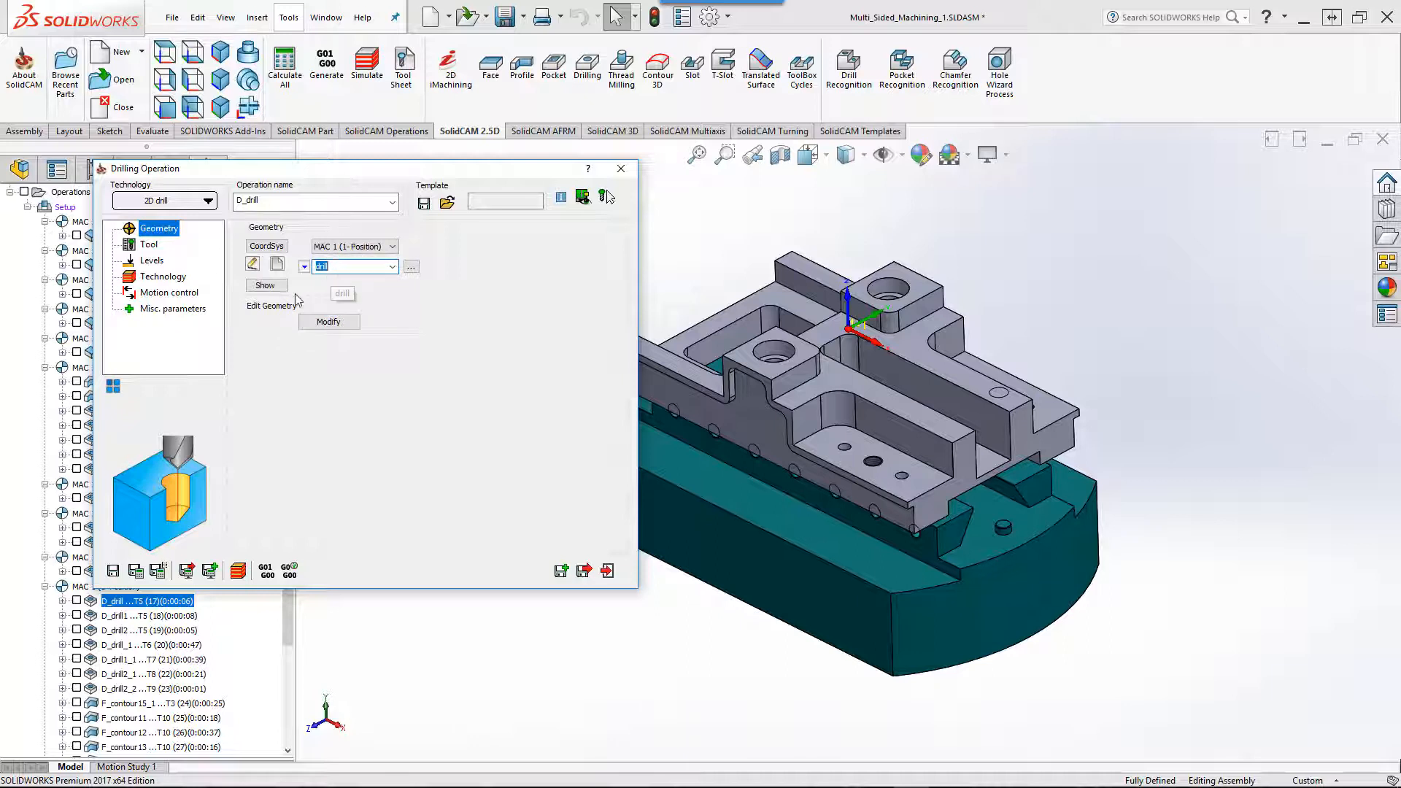
left_click(267, 289)
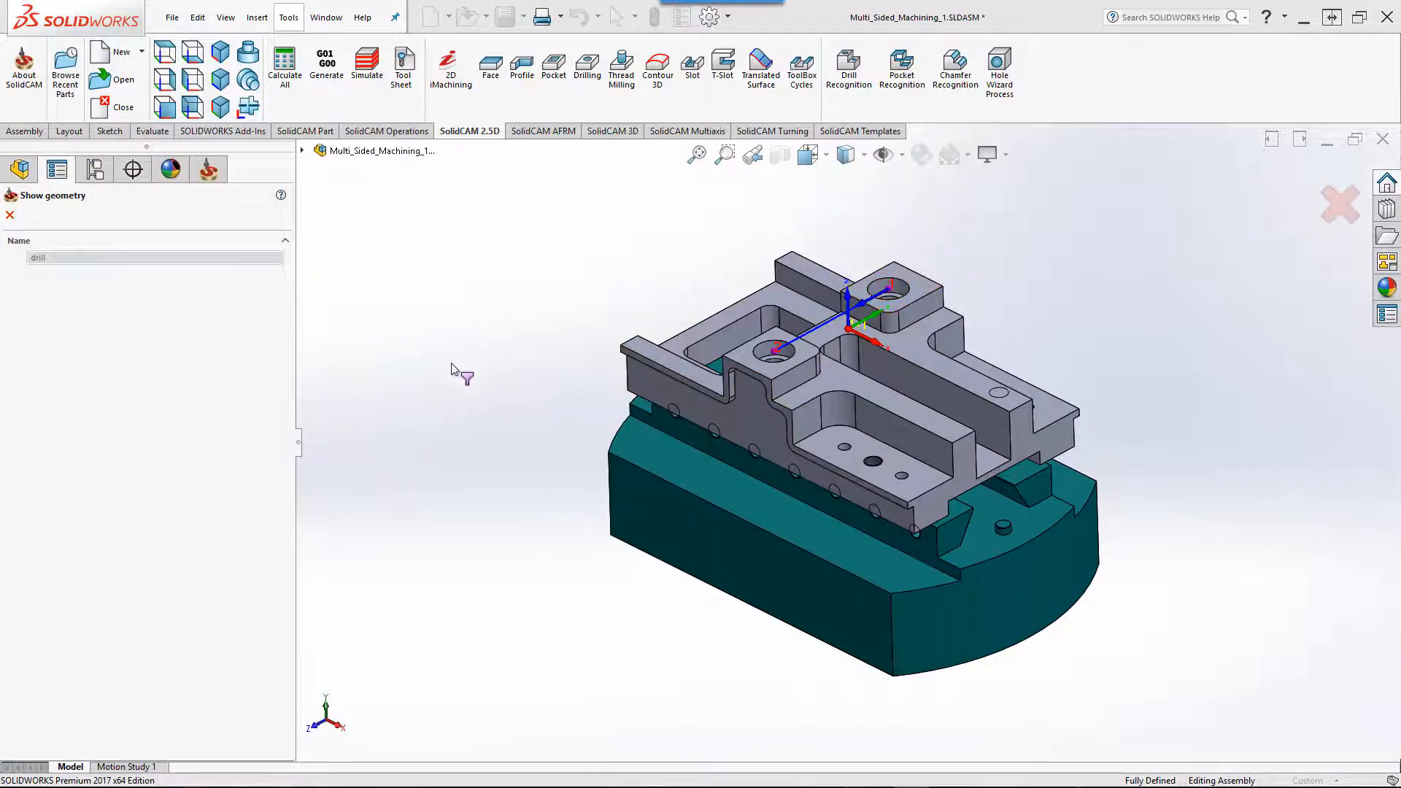
left_click(9, 215)
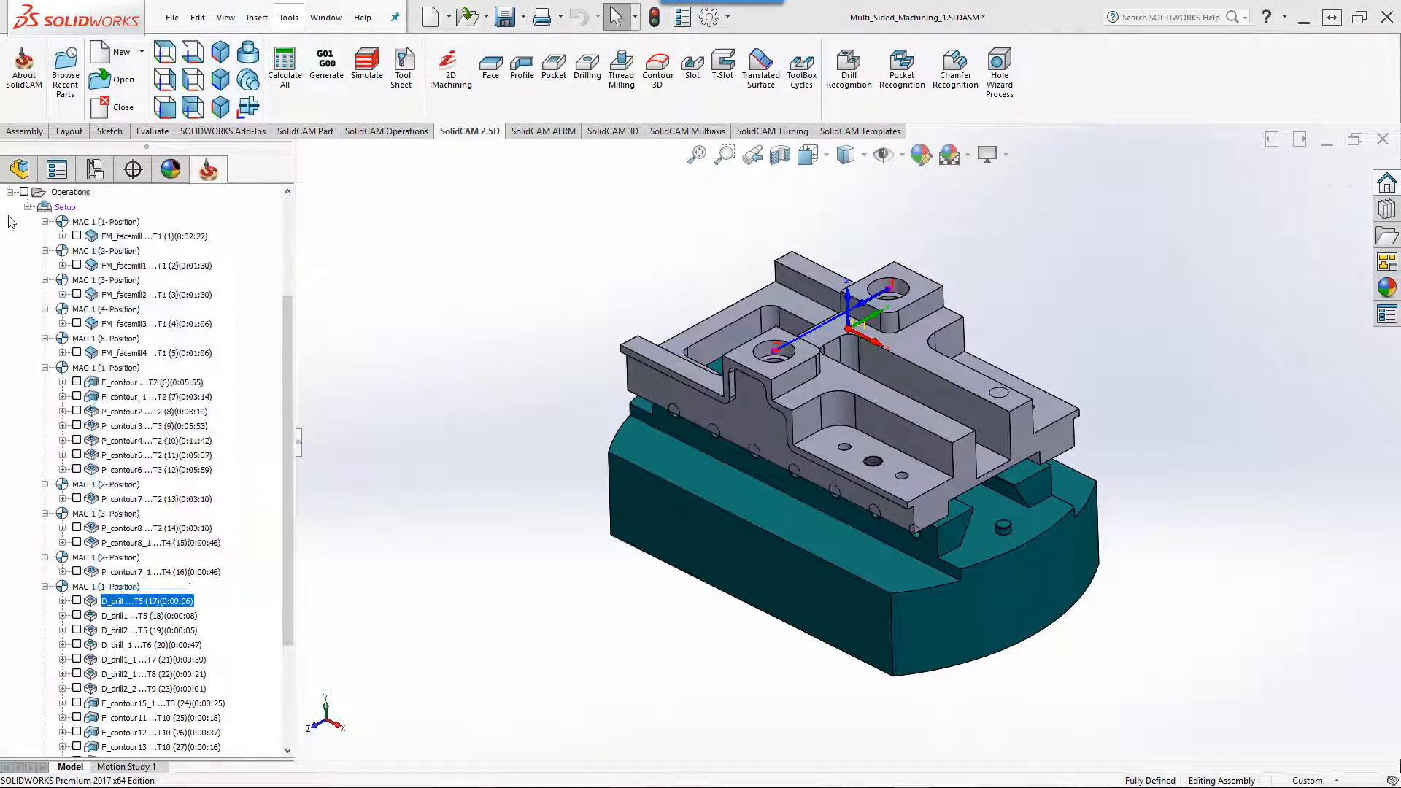
left_click(150, 246)
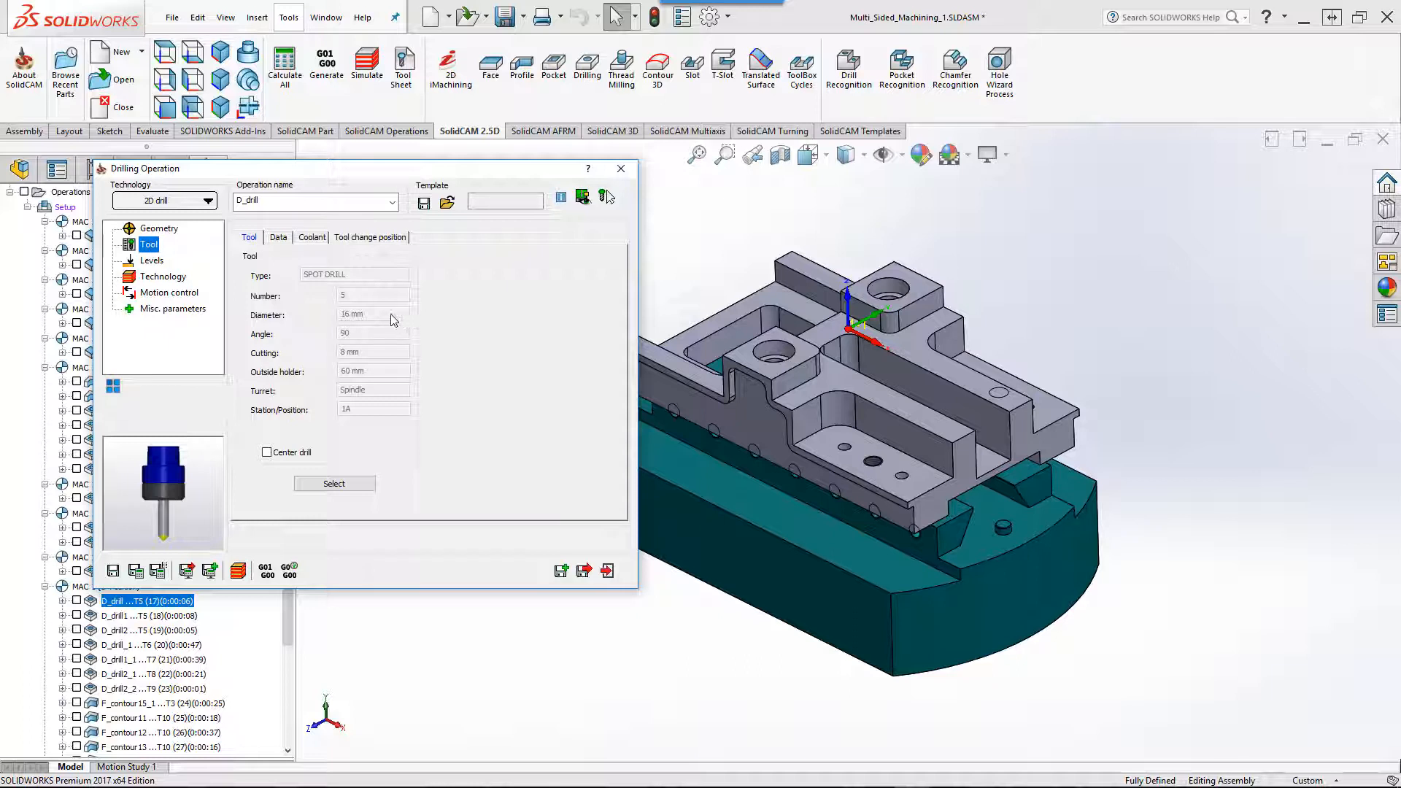
left_click(151, 260)
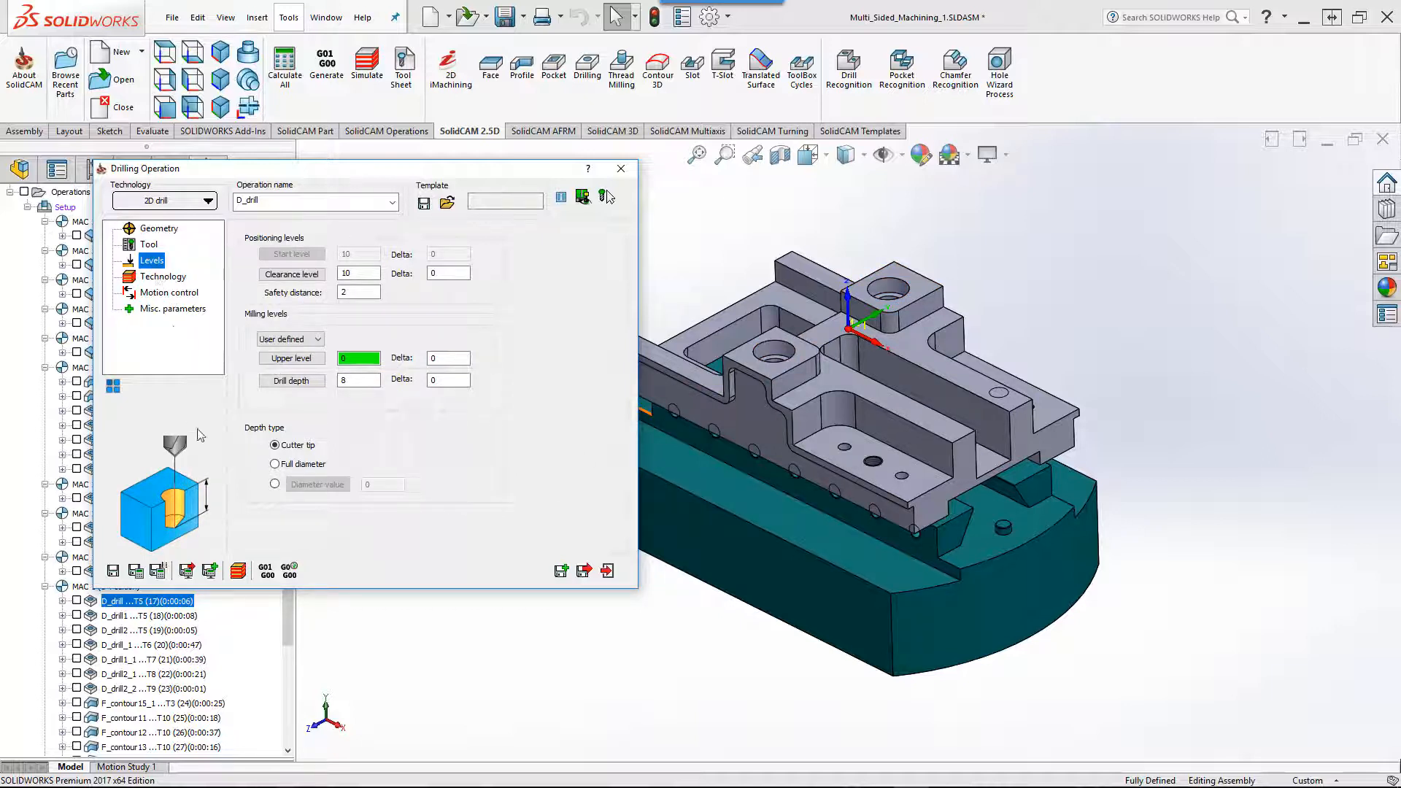
- Simulate the D_drill spot drilling in SolidVerify step by step over both bosses, run it to the end, and close the operation
left_click(237, 571)
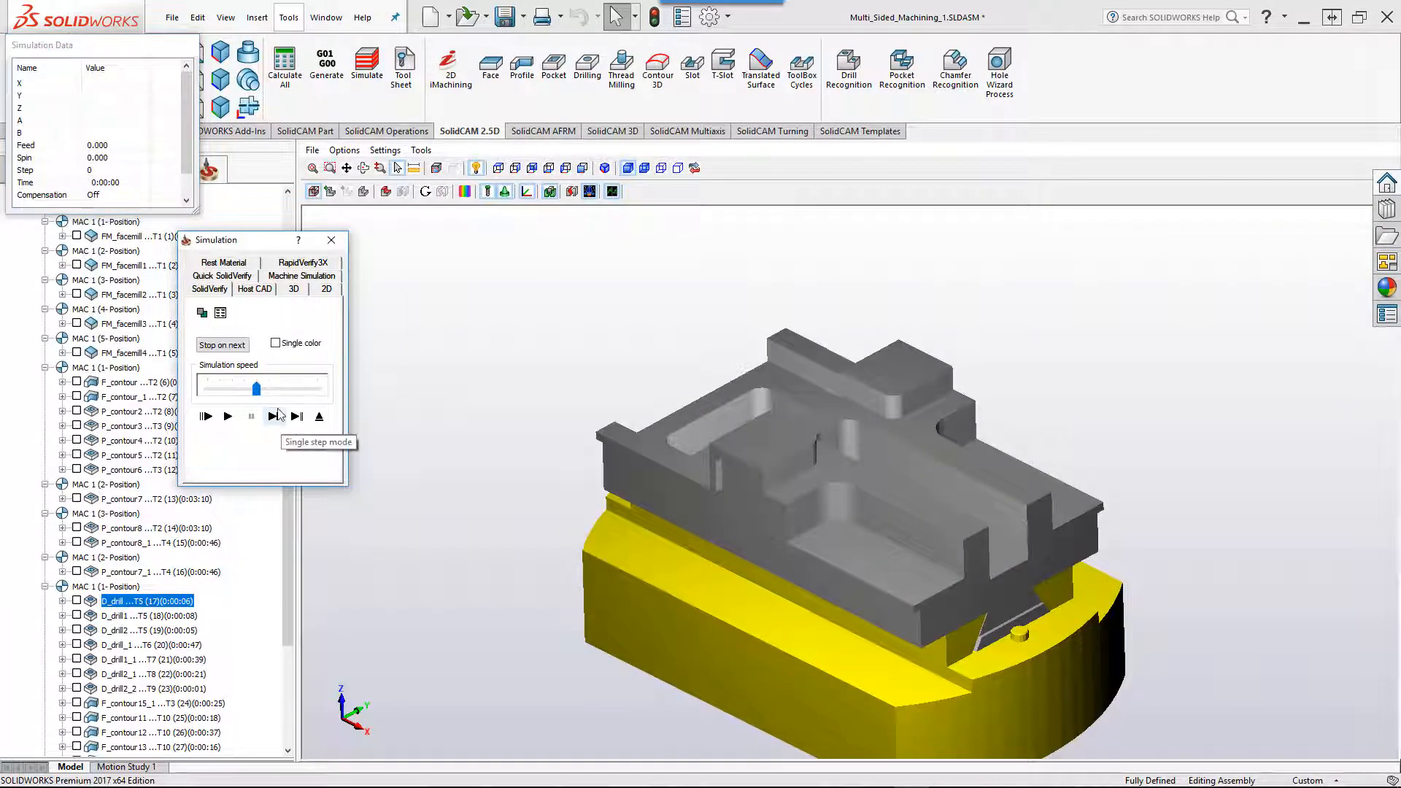
left_click(275, 416)
left_click(275, 416)
left_click(275, 416)
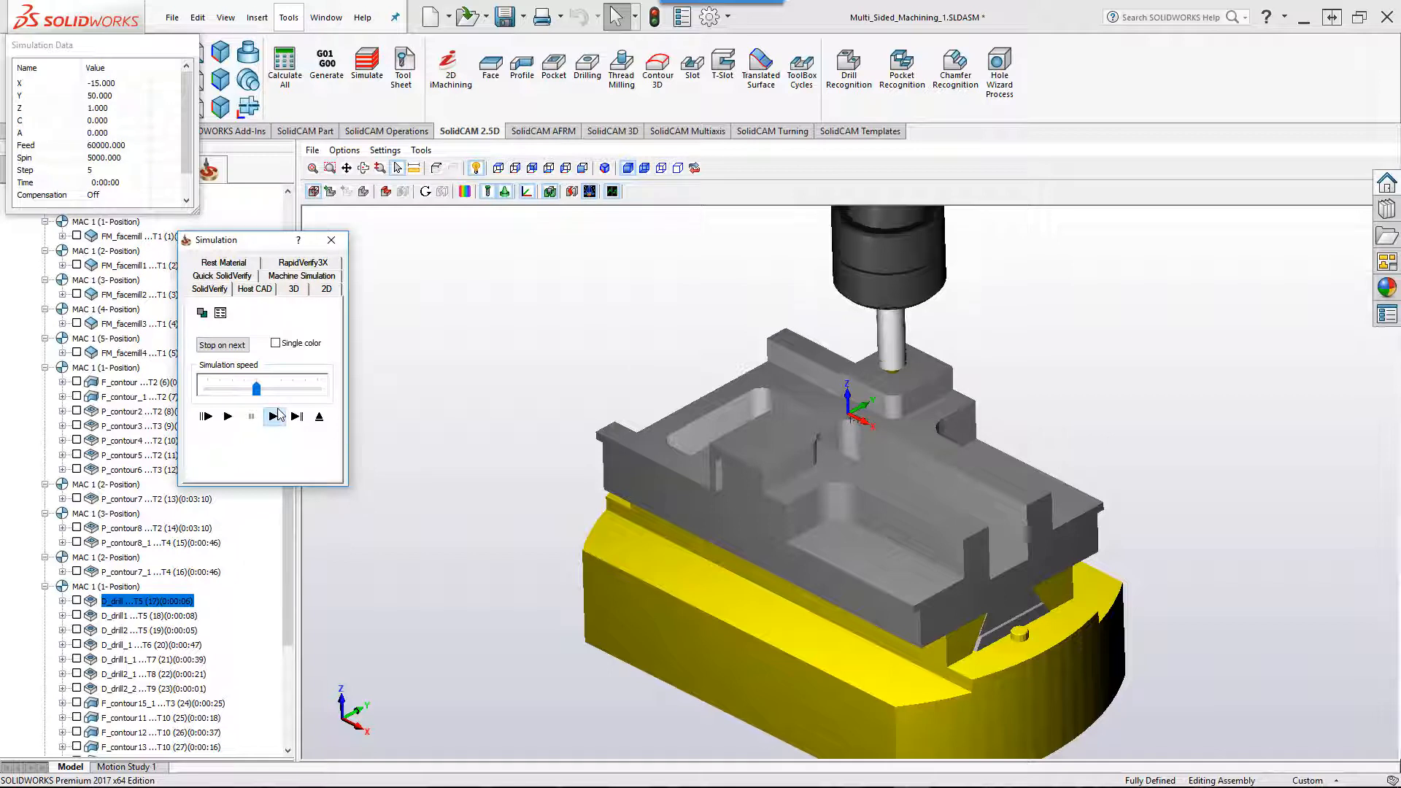
left_click(275, 416)
left_click(276, 416)
left_click(276, 417)
left_click(276, 416)
left_click(277, 418)
left_click(276, 418)
left_click(277, 419)
left_click(276, 418)
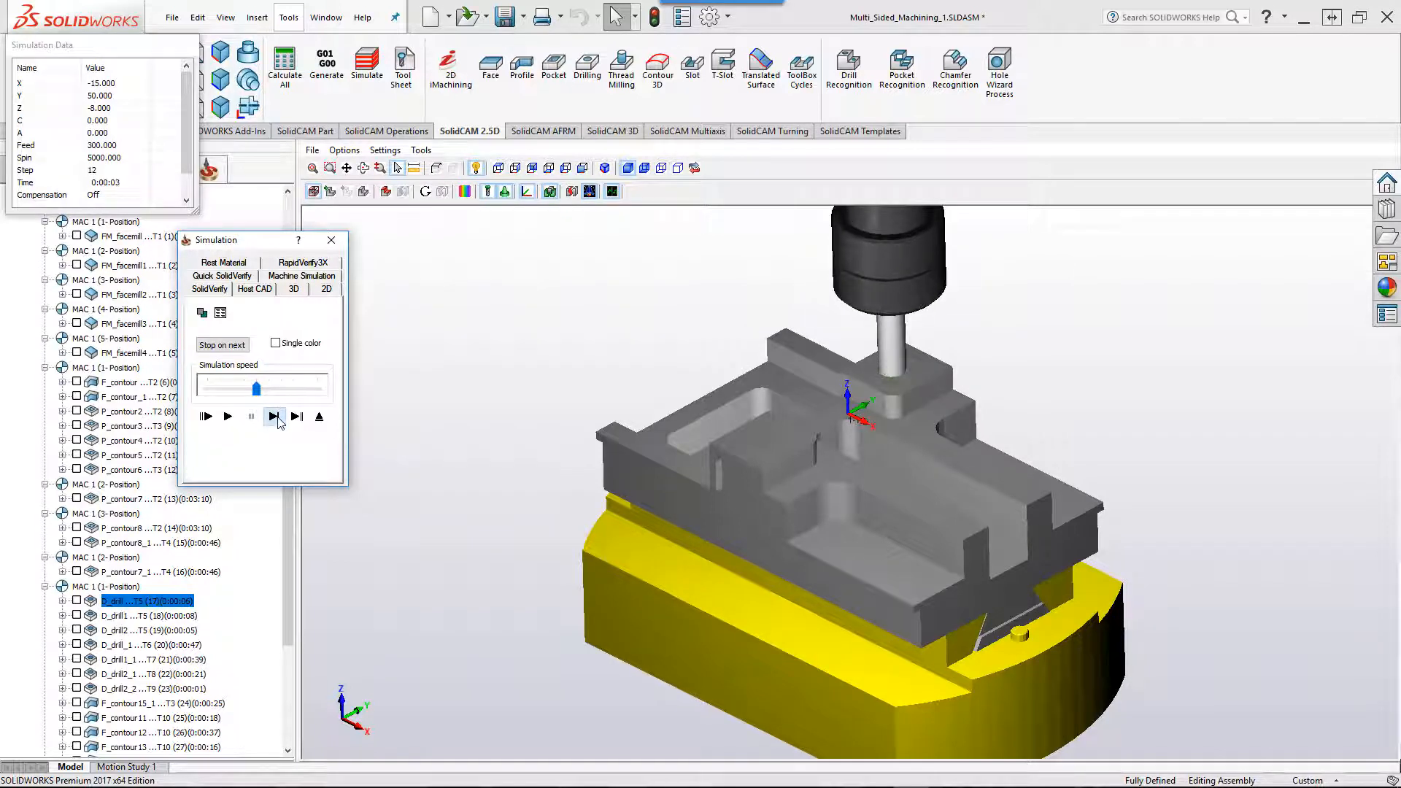
left_click(276, 419)
left_click(277, 418)
left_click(277, 418)
left_click(276, 418)
left_click(277, 419)
left_click(276, 418)
left_click(276, 418)
left_click(276, 418)
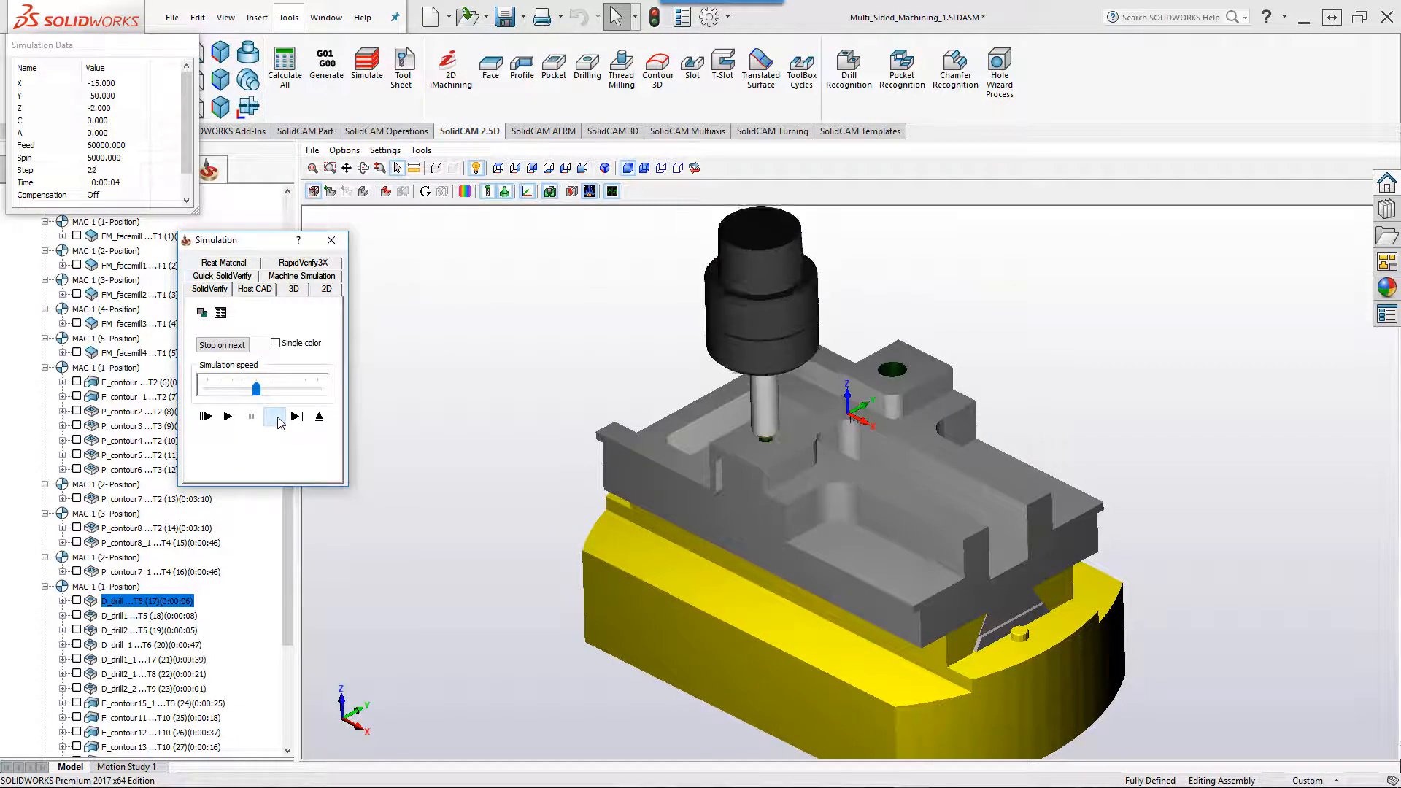
left_click(276, 419)
left_click(276, 419)
left_click(276, 418)
left_click(276, 419)
left_click(229, 416)
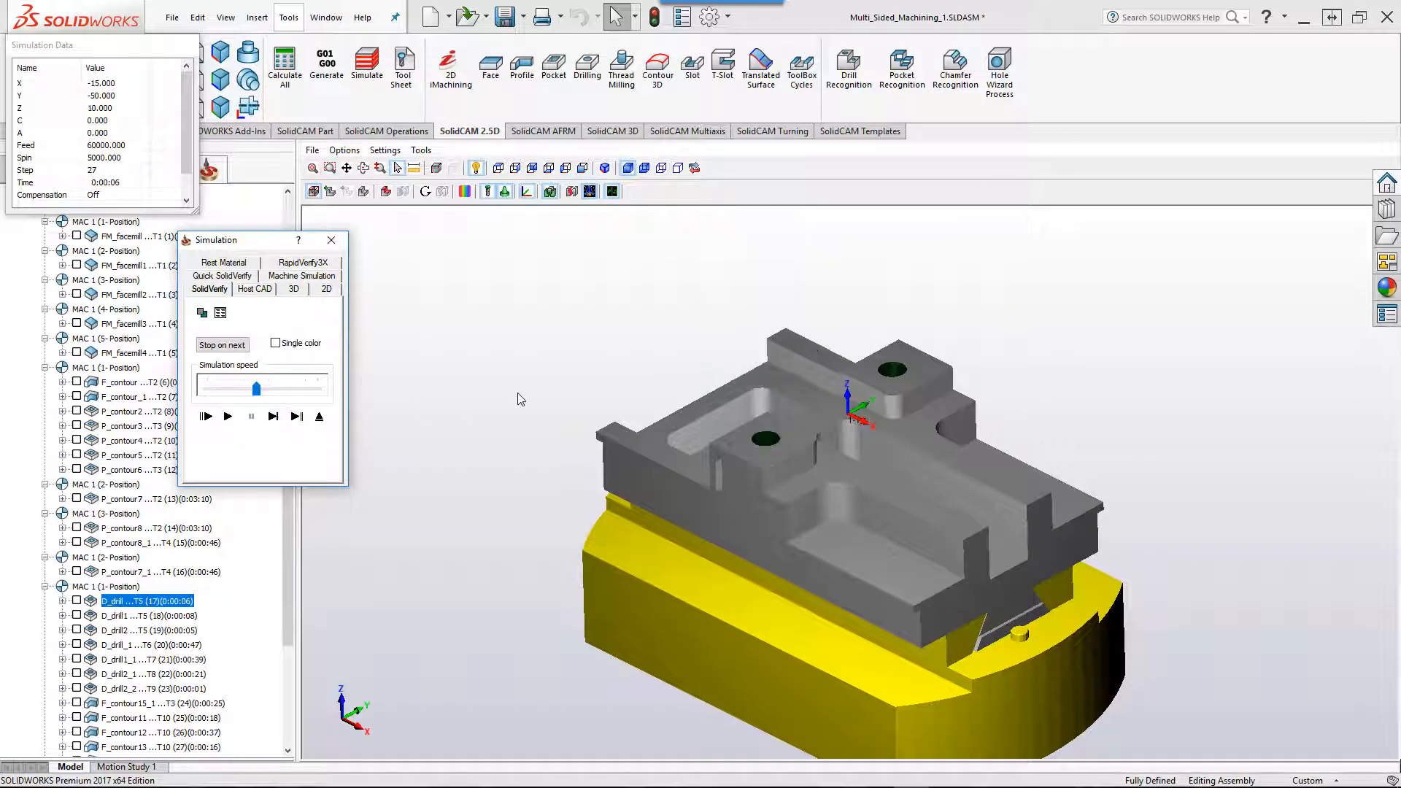
left_click(320, 418)
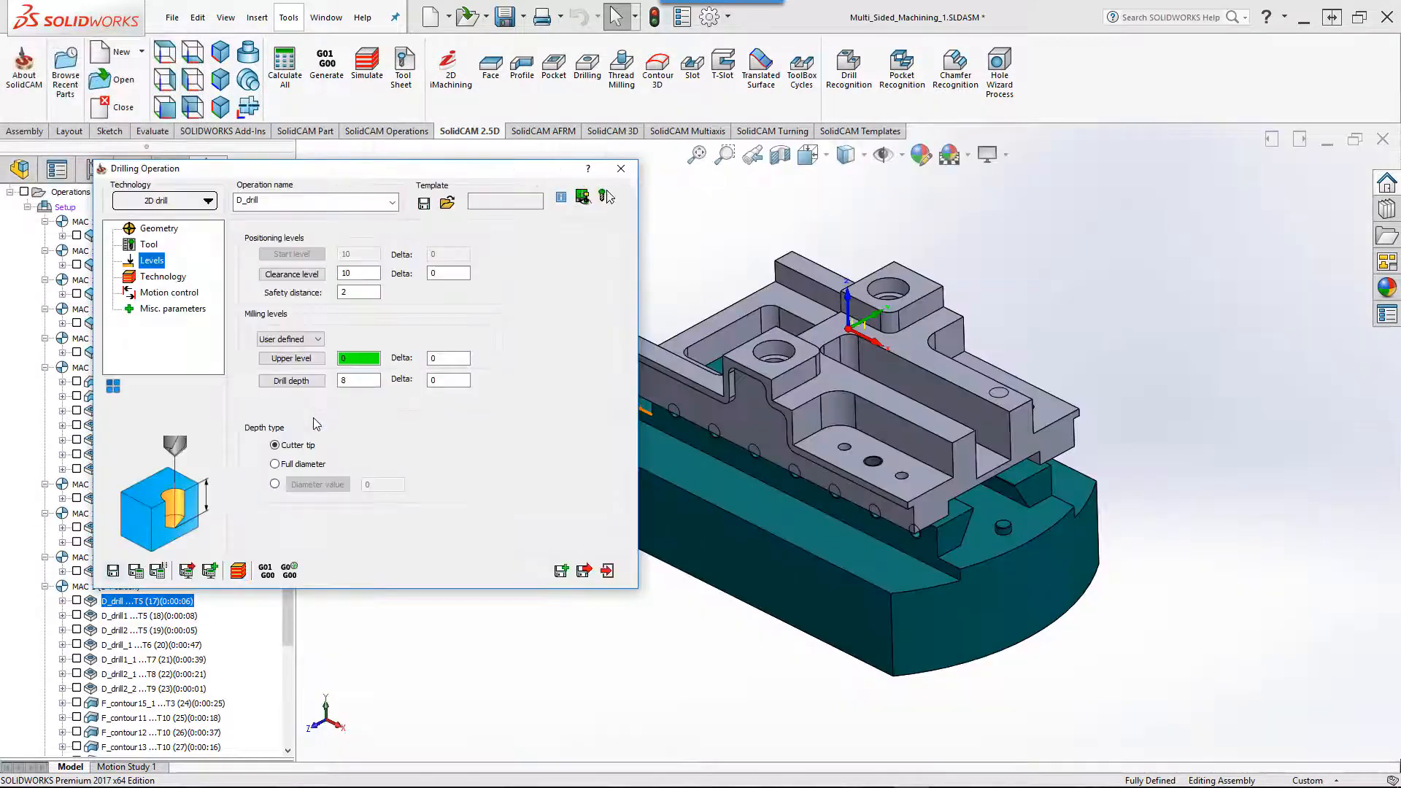
left_click(607, 572)
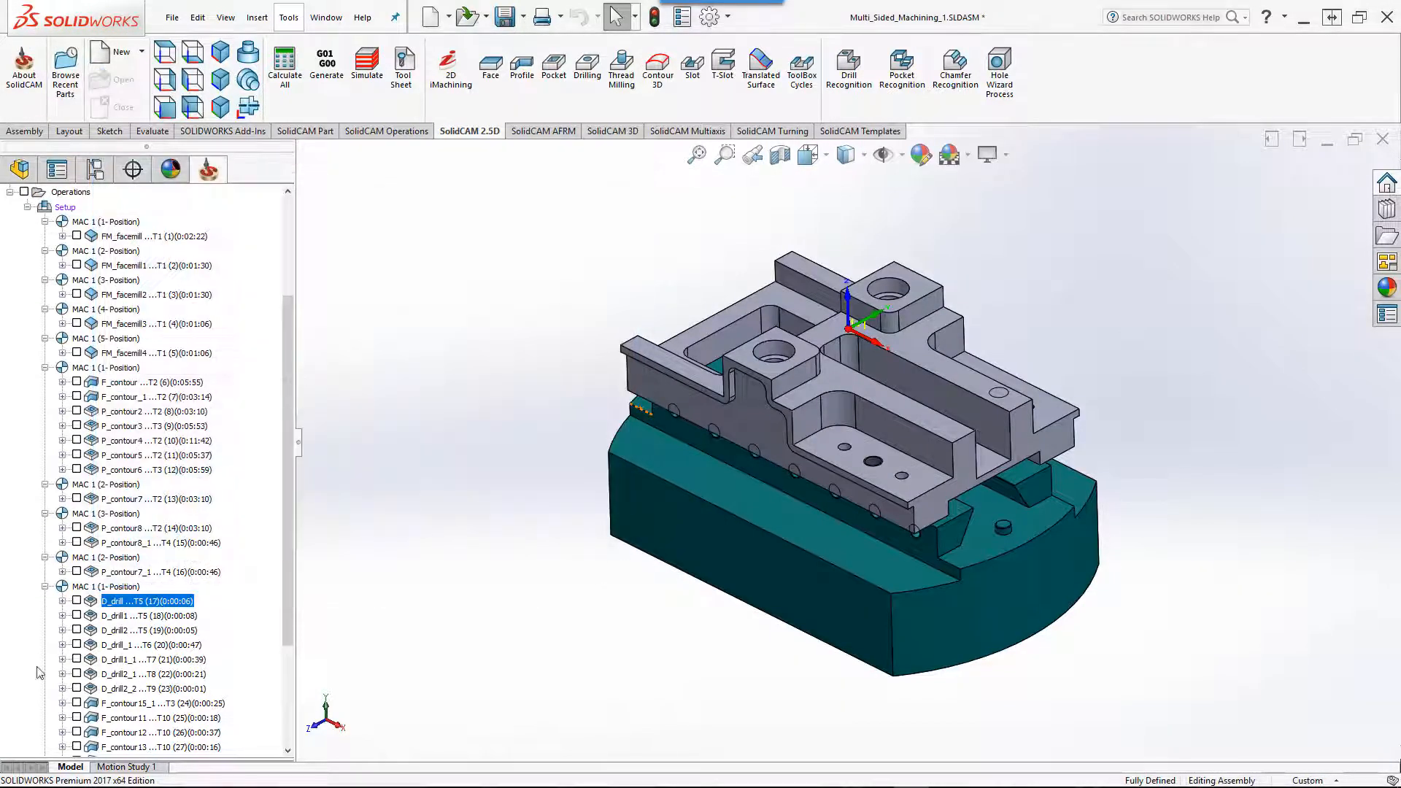
- Display and hide in turn the toolpaths of the D_drill1, D_drill2, D_drill_1 and D_drill1_1 drilling operations
left_click(78, 615)
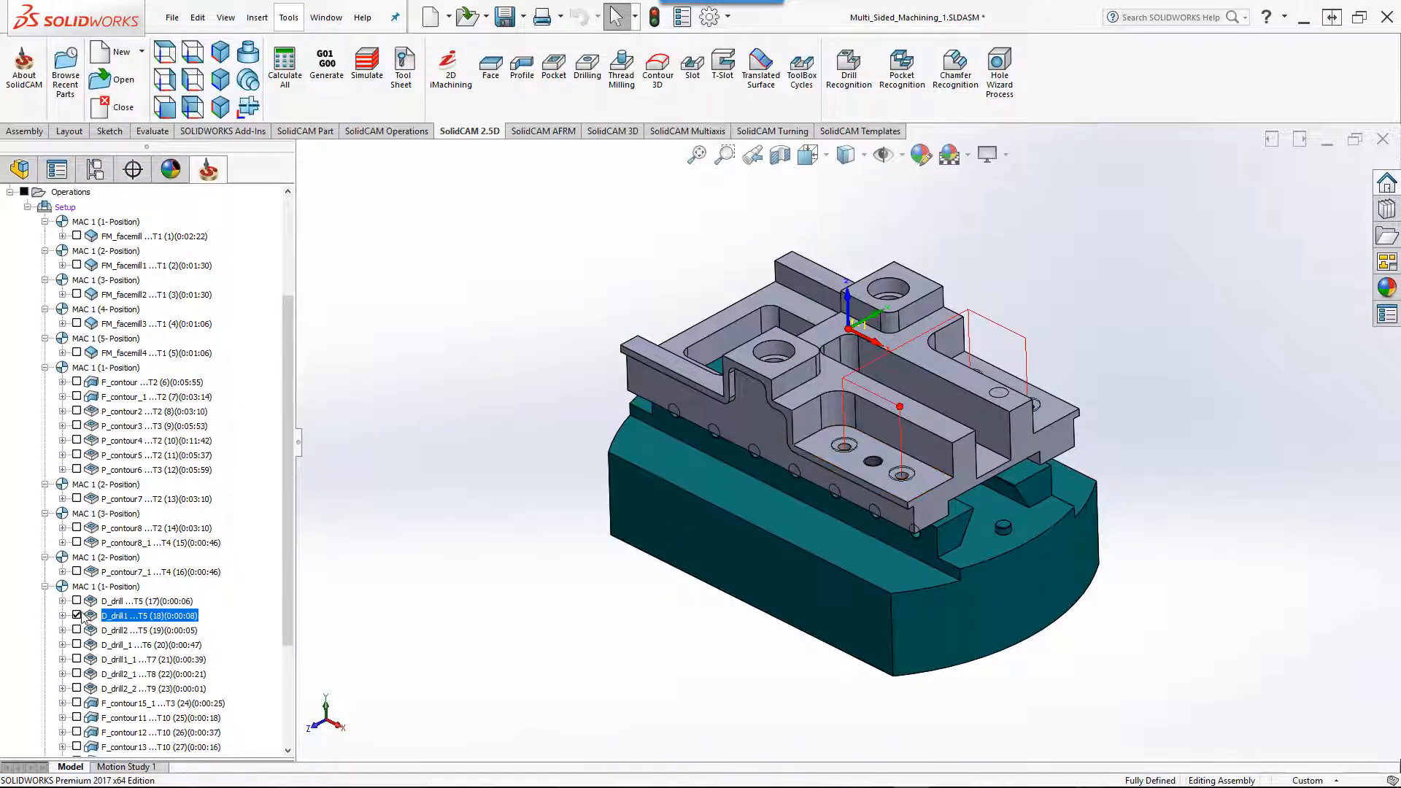
left_click(77, 615)
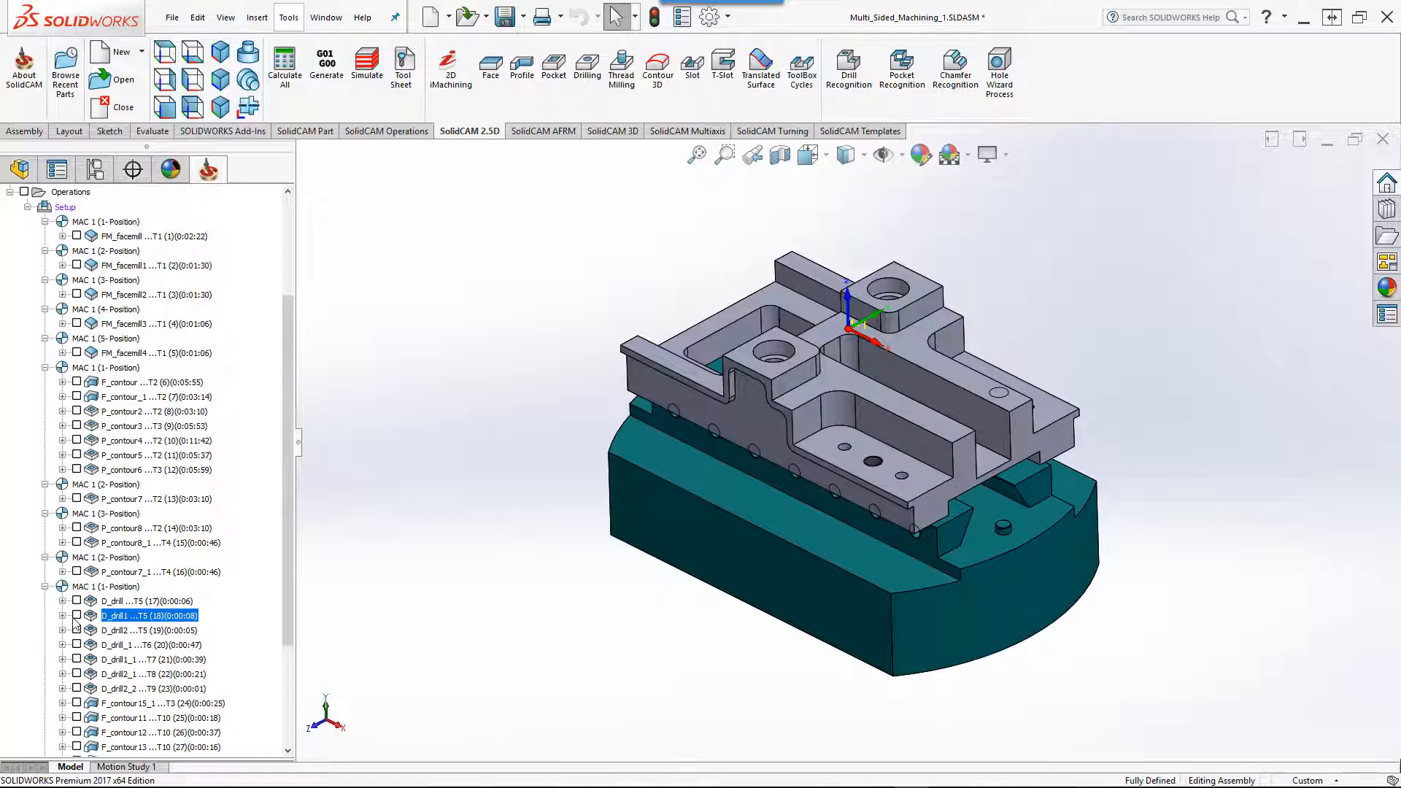
left_click(77, 630)
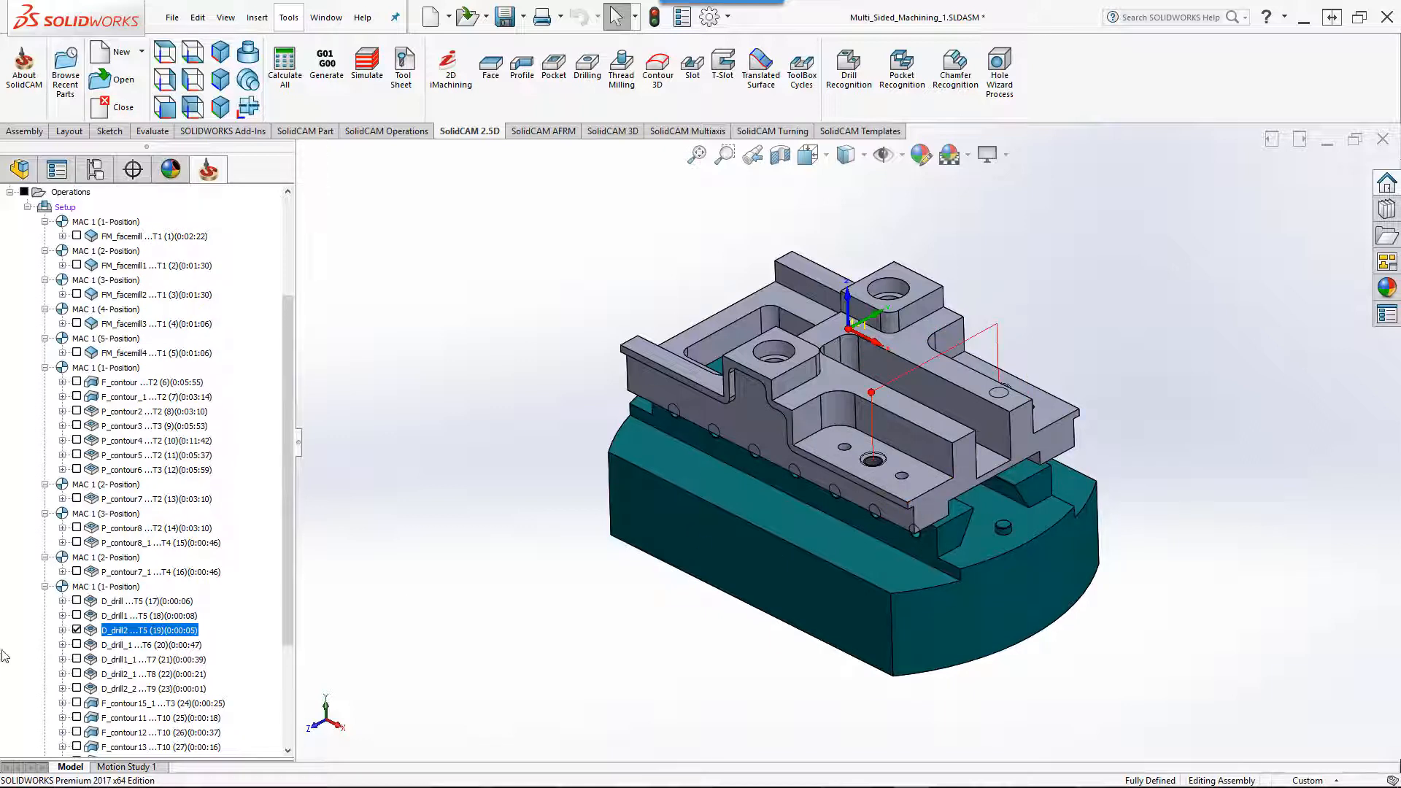
left_click(77, 630)
left_click(77, 644)
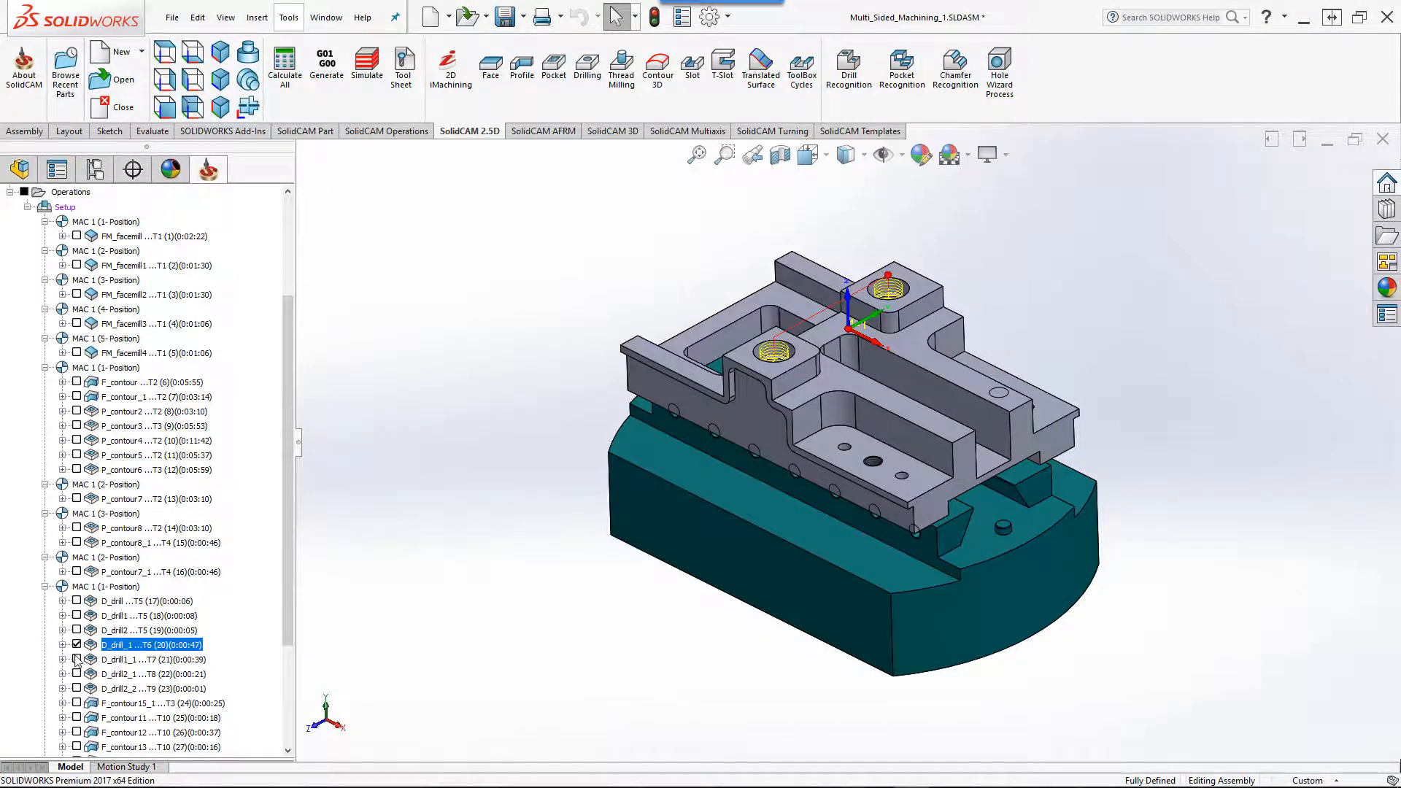
left_click(77, 645)
left_click(81, 659)
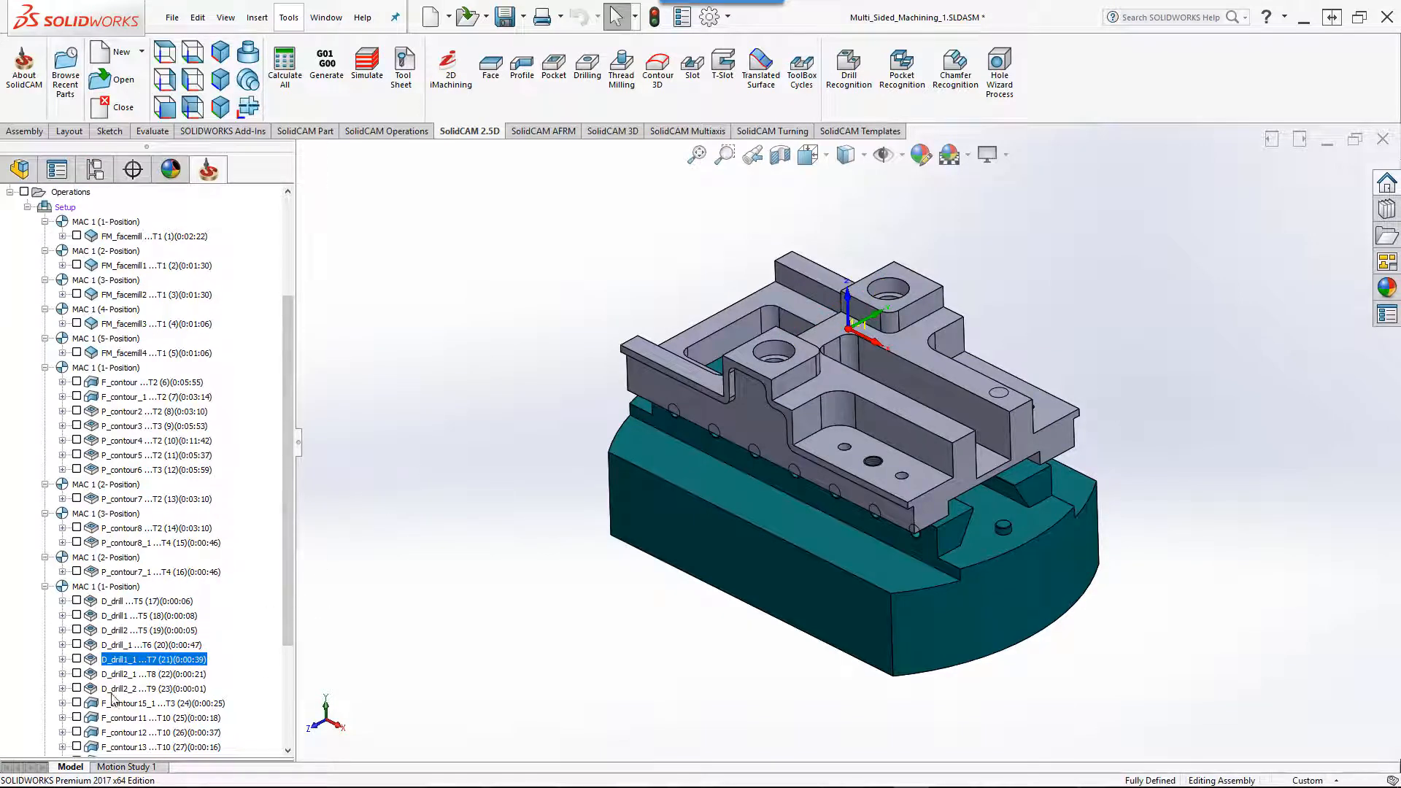
- Display the D_drill_1 toolpath on the two bosses, open the operation, and review its drill tool and levels
left_click(104, 632)
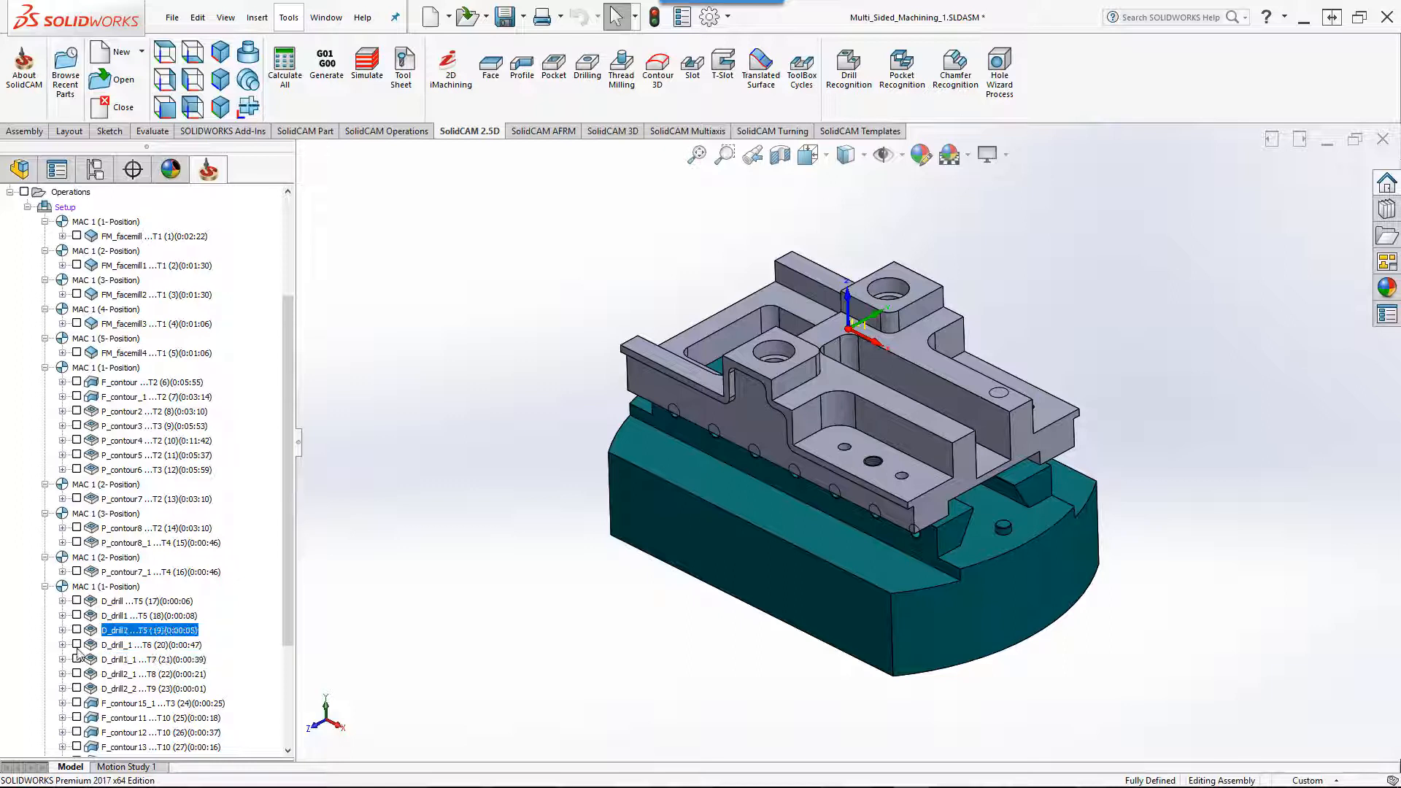
left_click(77, 646)
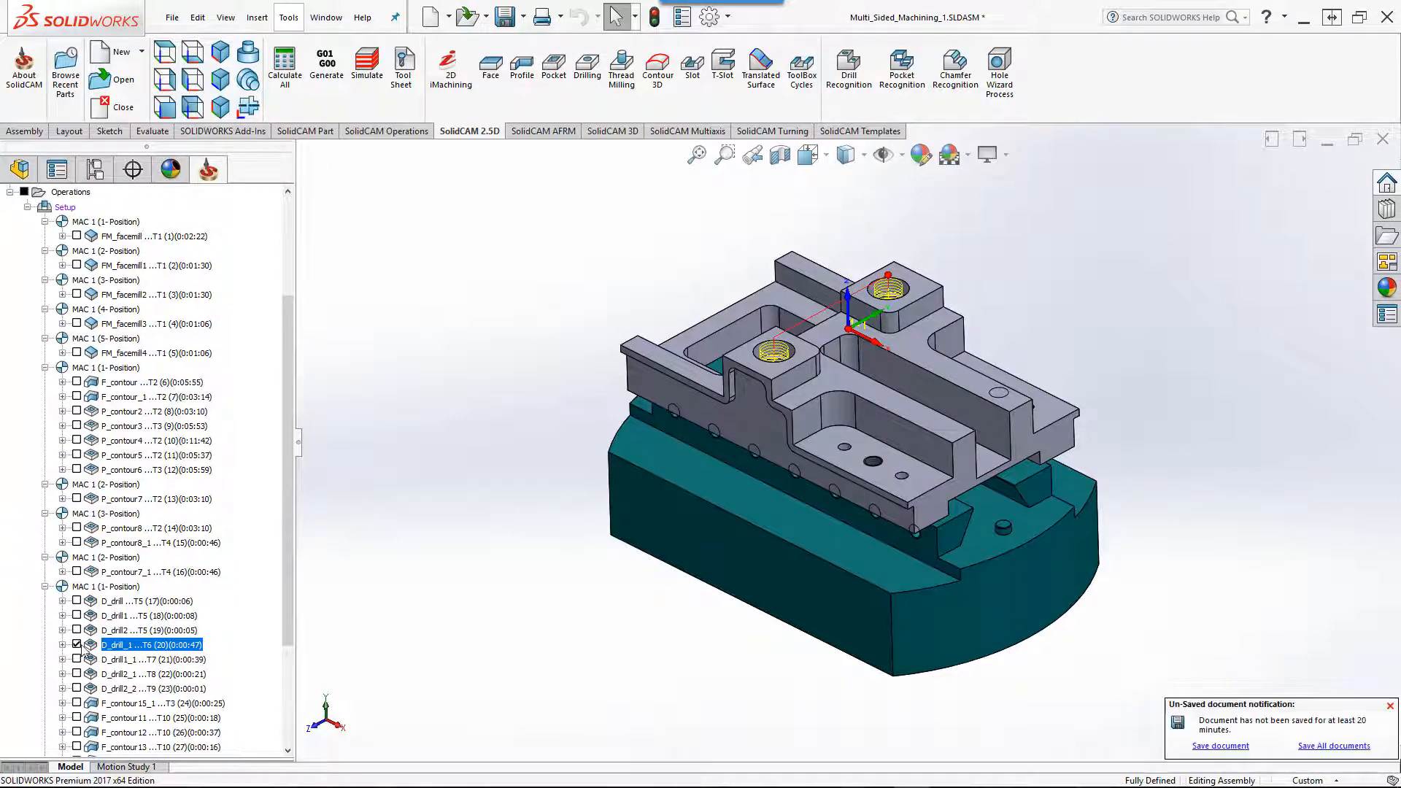
double_click(117, 644)
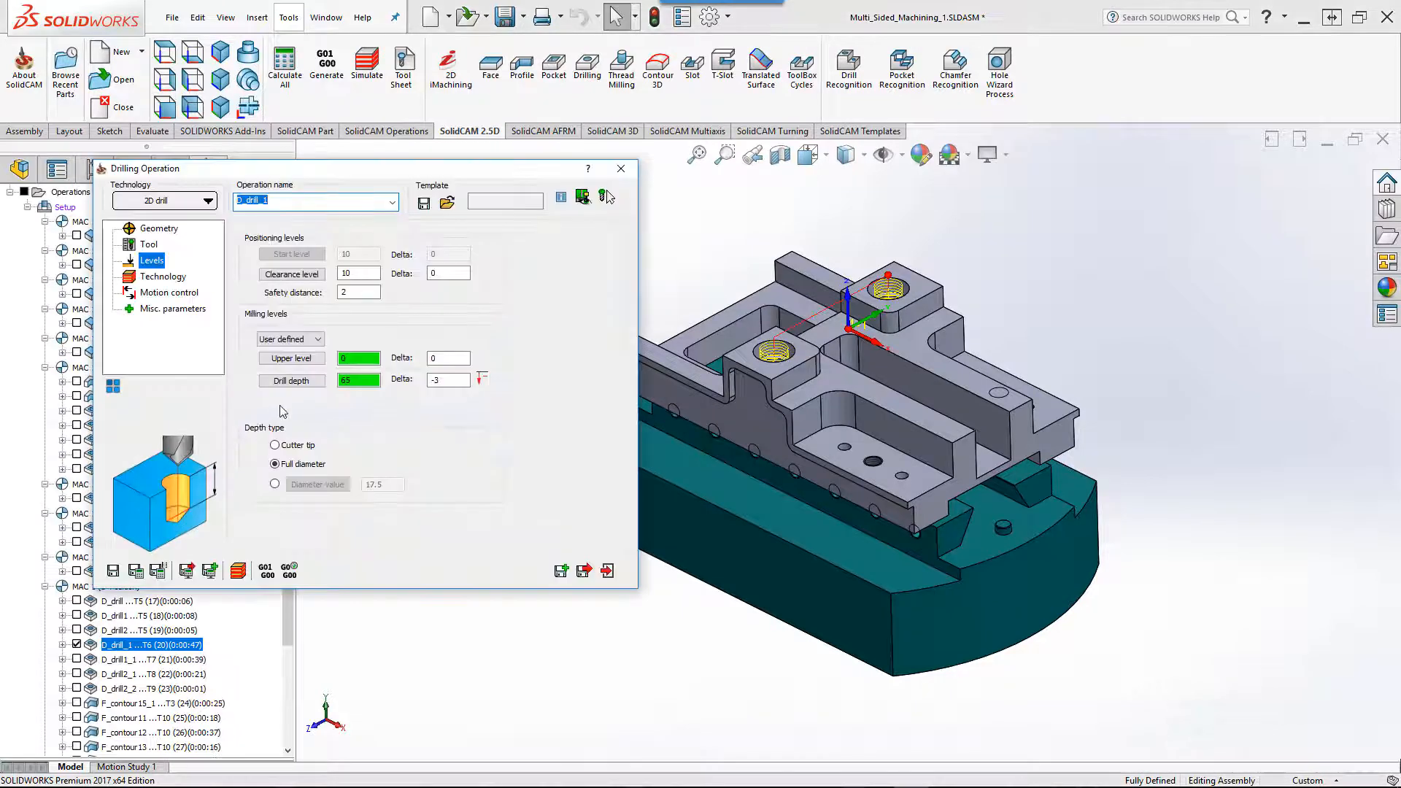
left_click(149, 244)
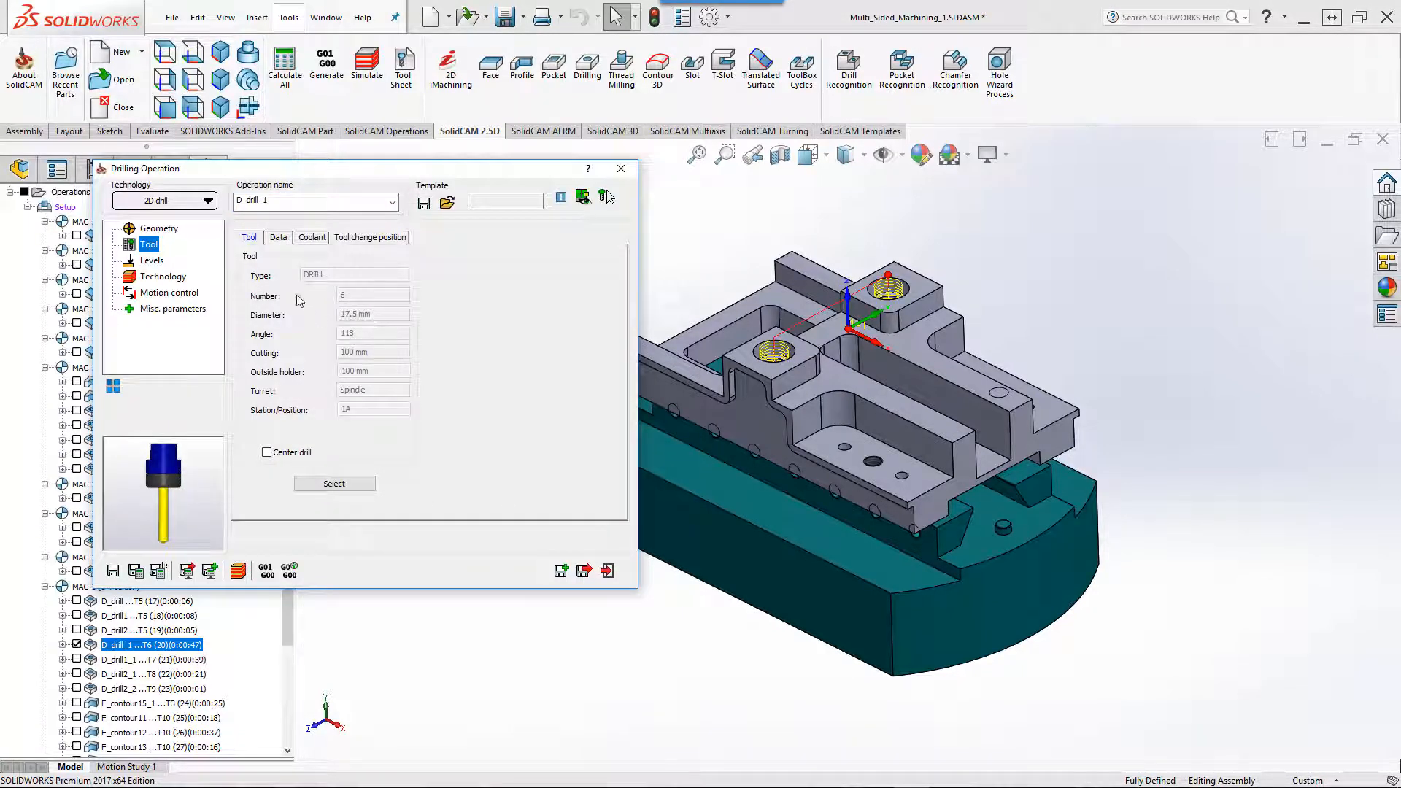
left_click(145, 261)
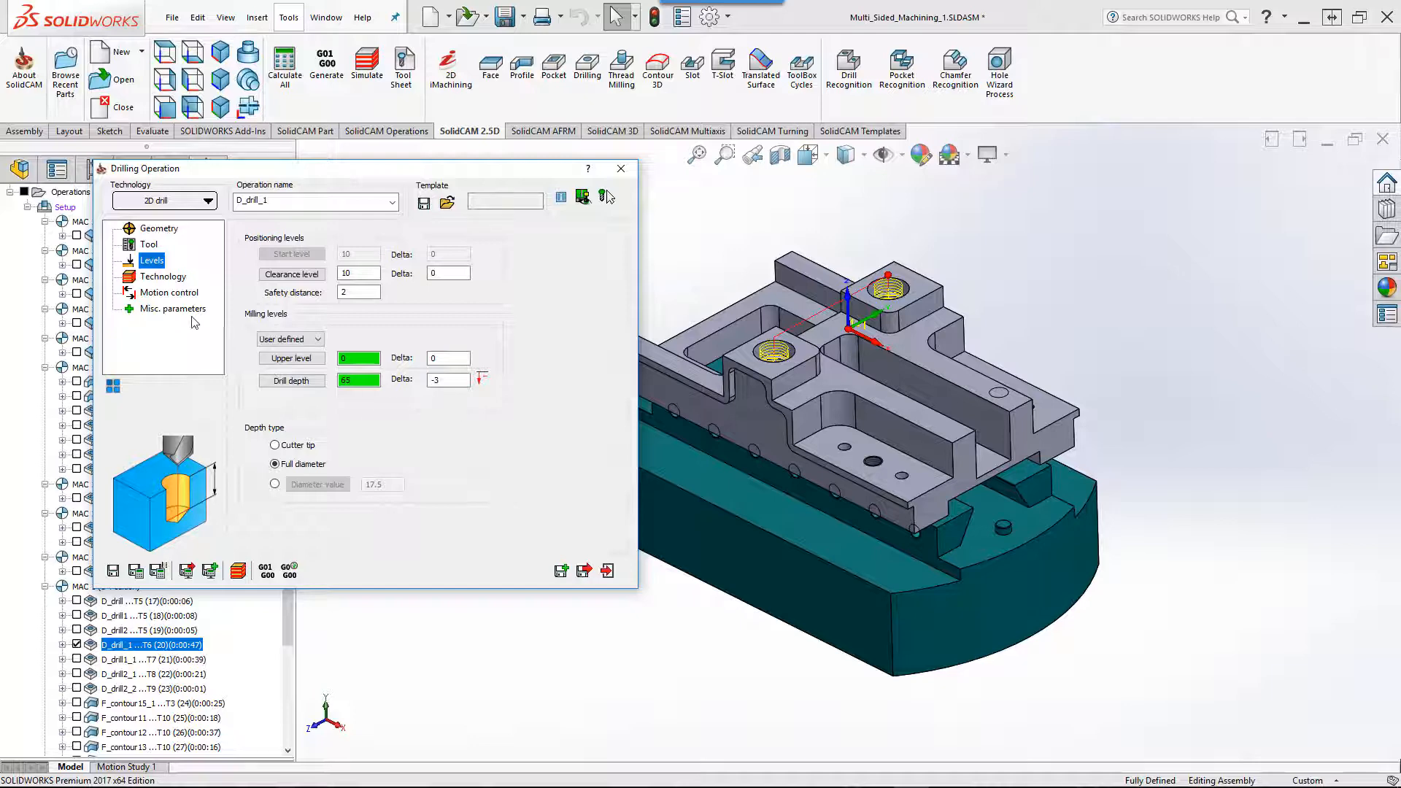
- Simulate the D_drill_1 drilling in SolidVerify step by step, run it to the end, and close the operation
left_click(237, 571)
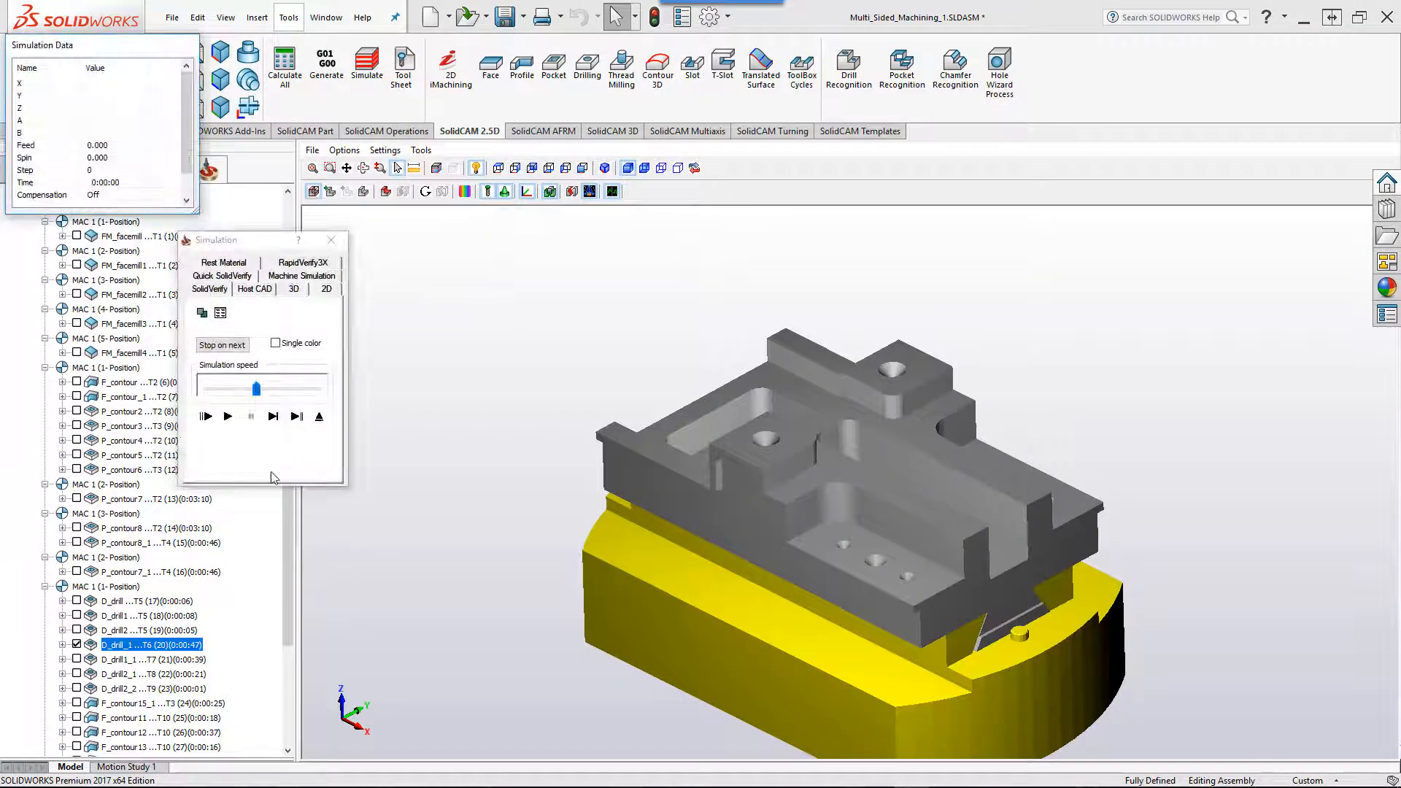
left_click(273, 416)
left_click(273, 416)
left_click(273, 416)
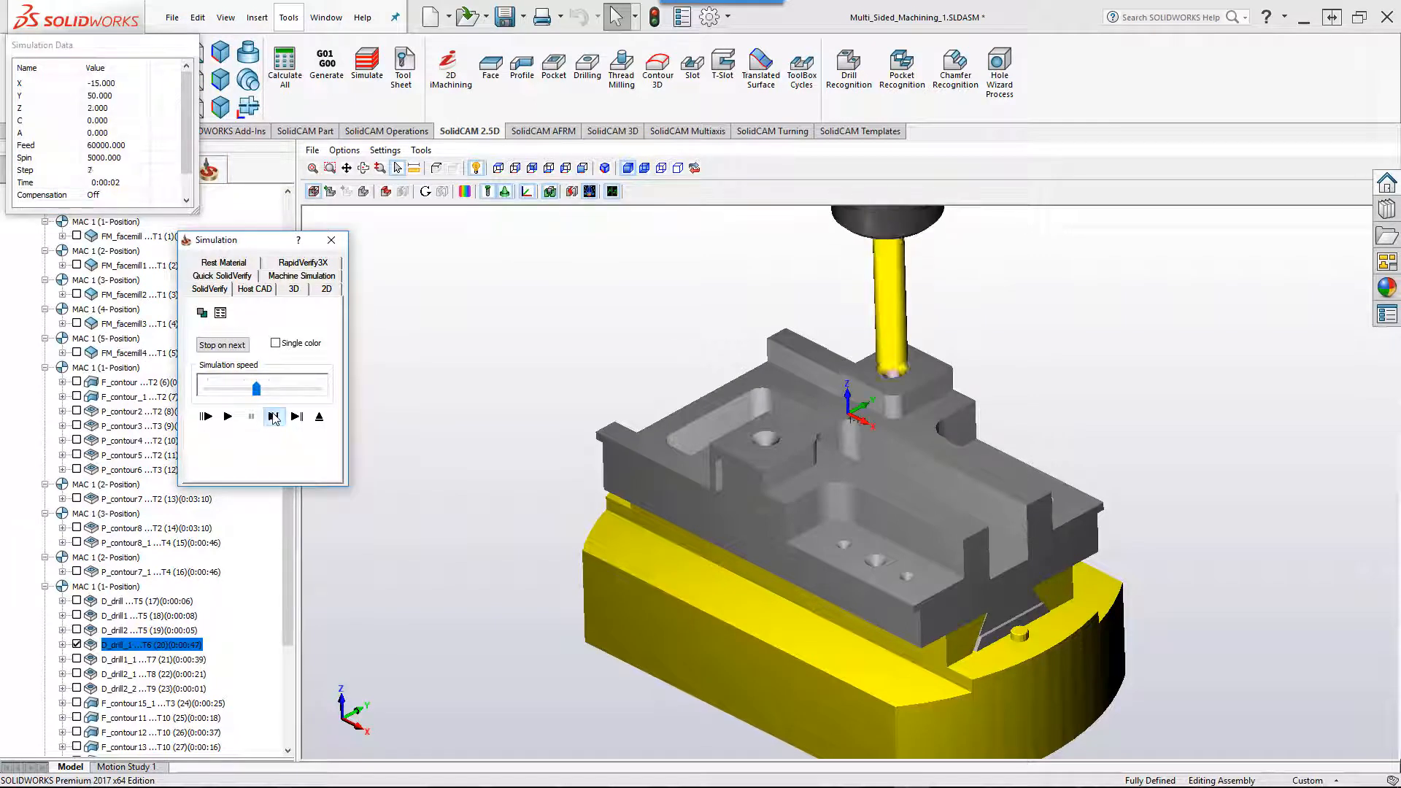
left_click(273, 416)
left_click(273, 416)
left_click(273, 416)
left_click(273, 416)
left_click(273, 416)
left_click(273, 416)
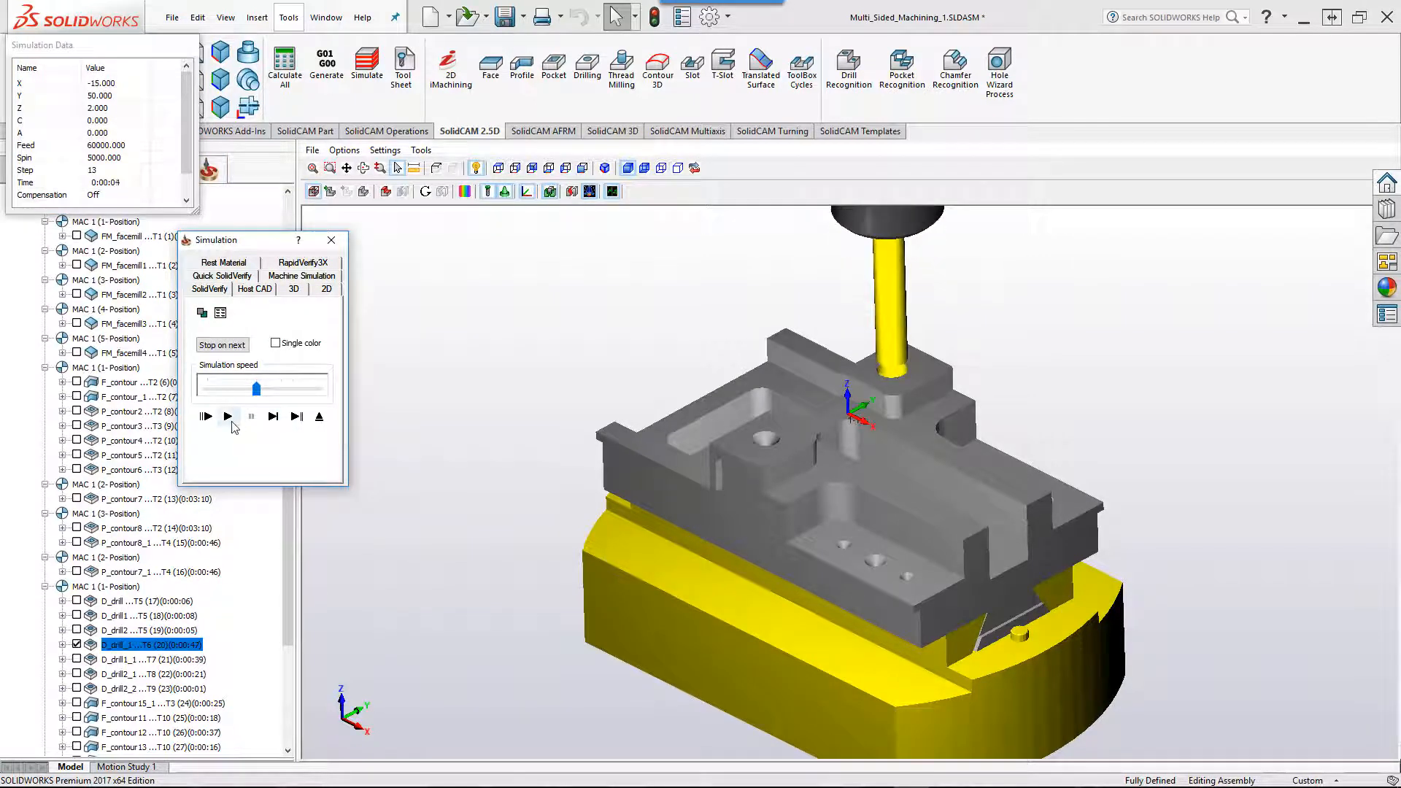
left_click(229, 416)
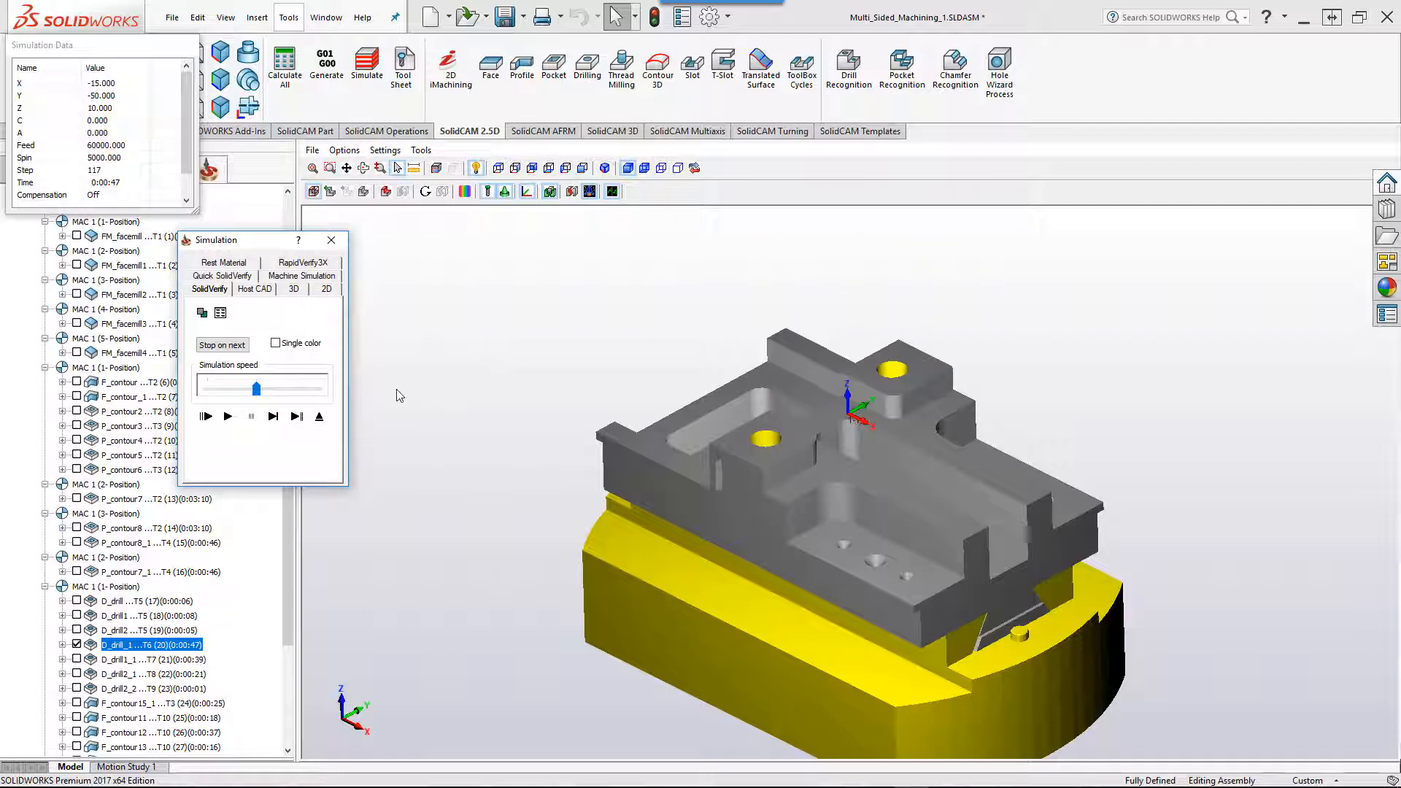
left_click(319, 416)
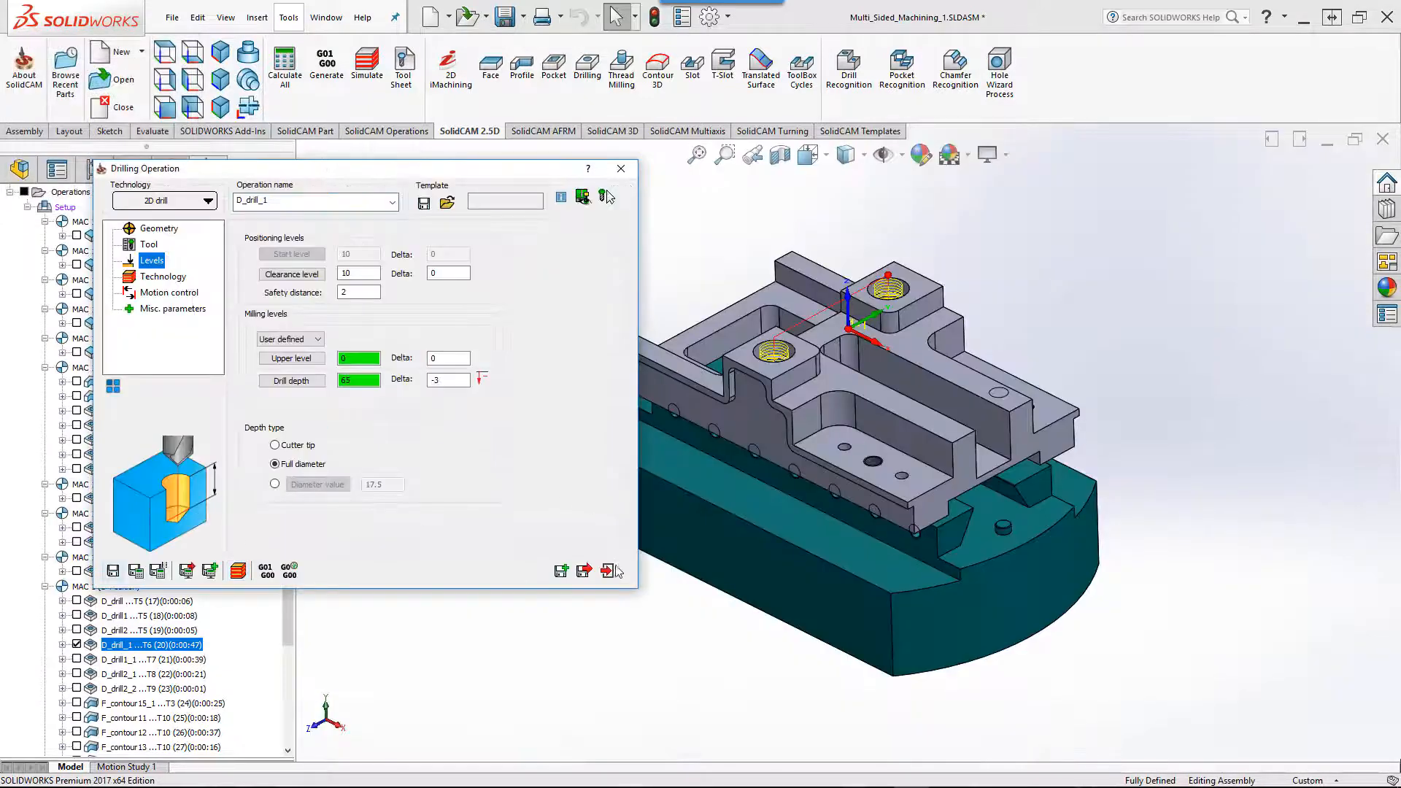
left_click(615, 570)
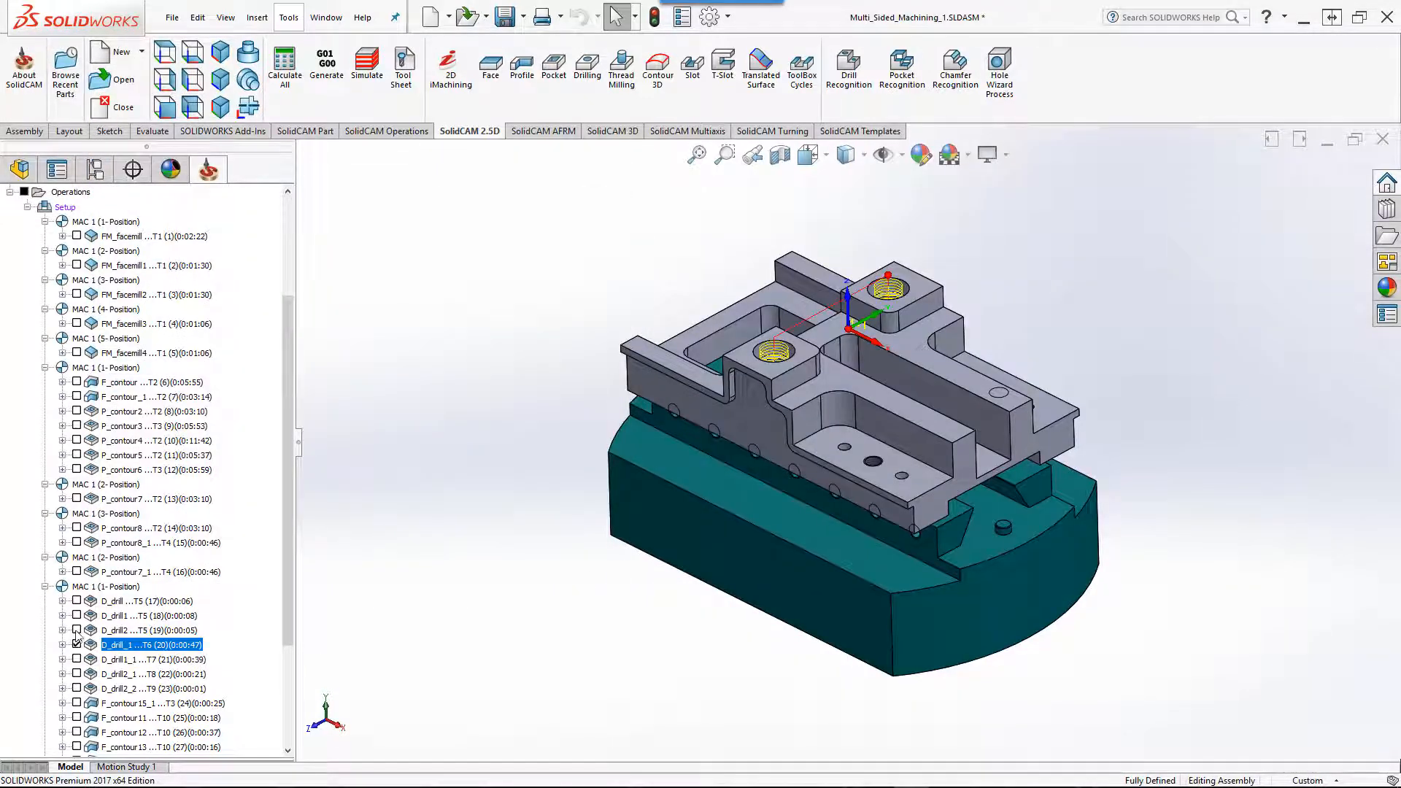
- Display the D_drill1_1 and D_drill2_1 toolpaths alongside D_drill_1, and hide all three
left_click(76, 659)
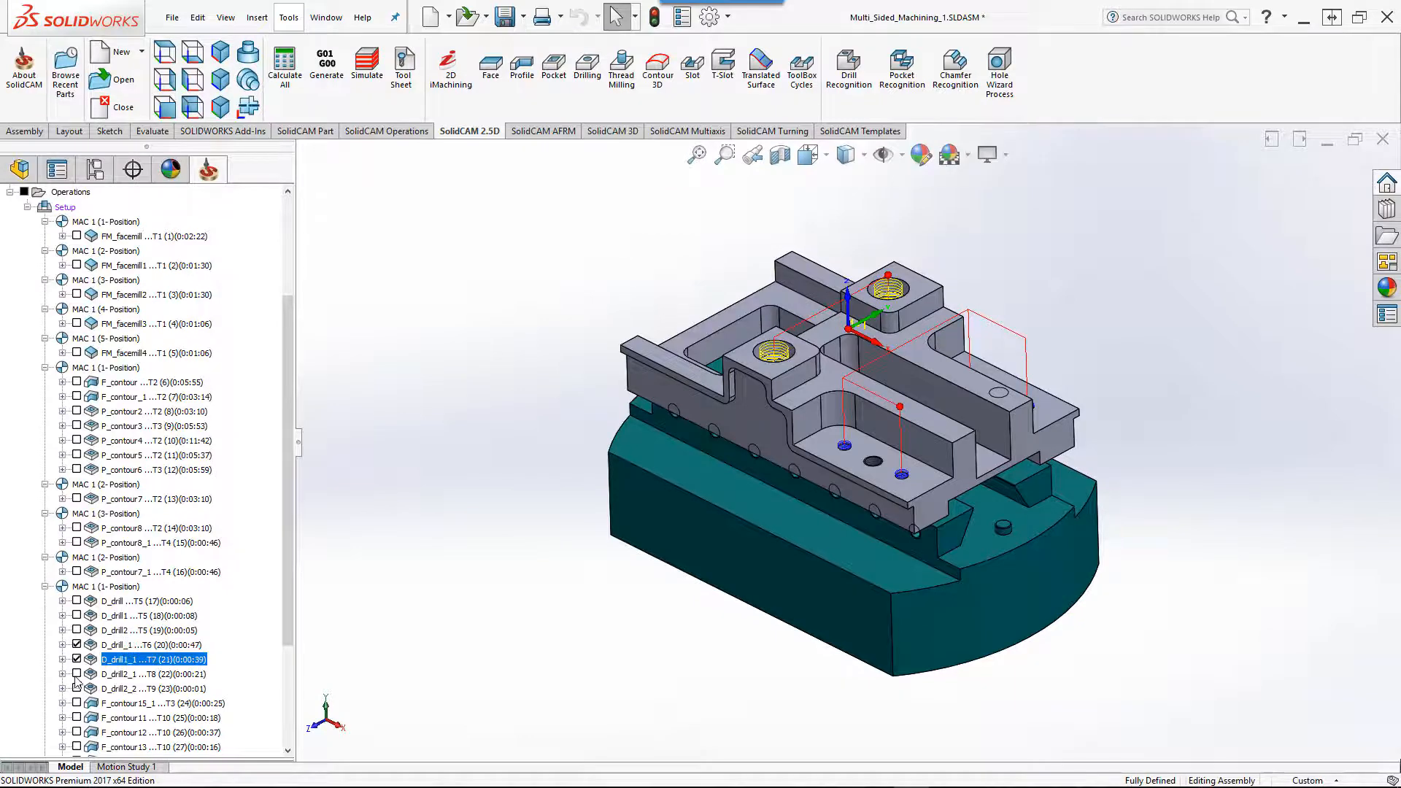
left_click(77, 674)
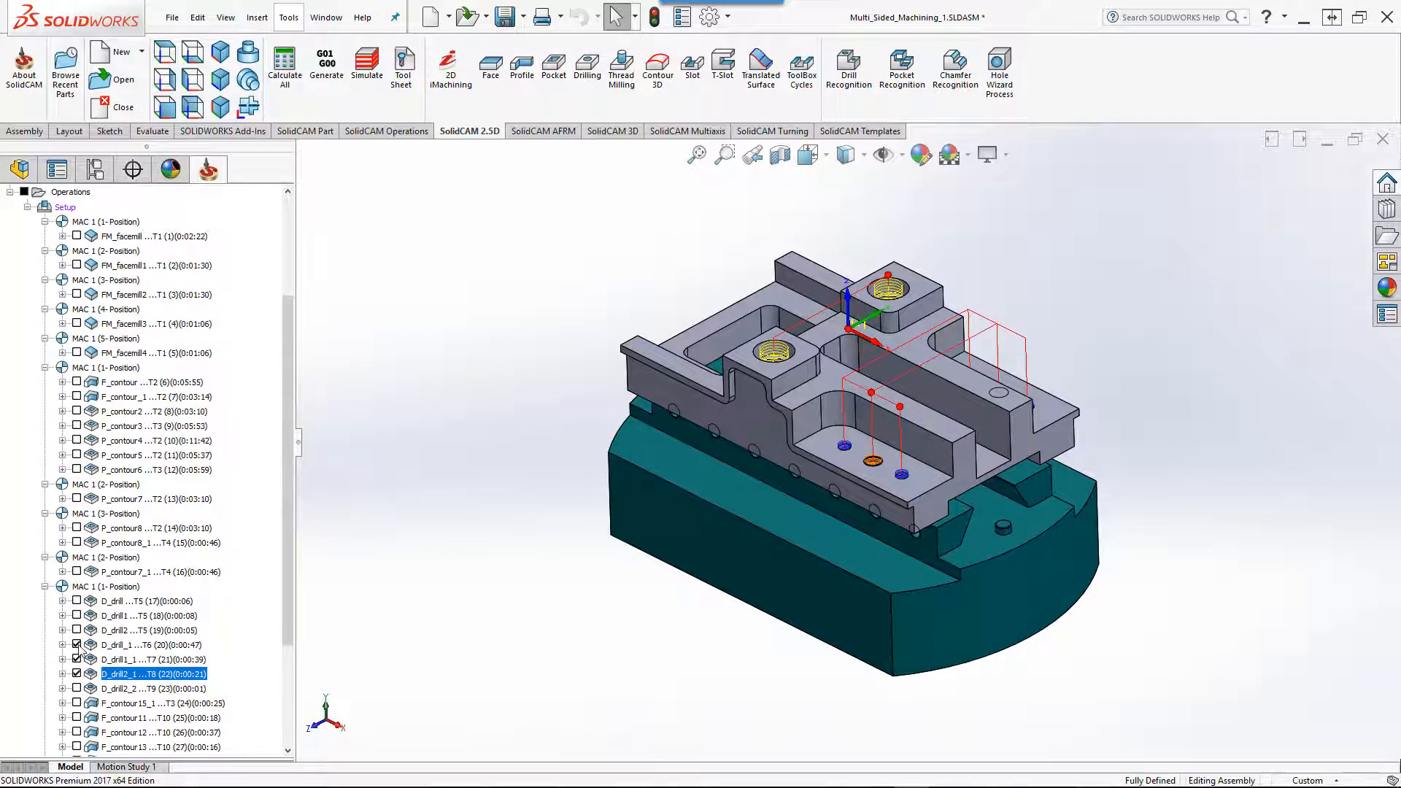
left_click(77, 645)
left_click(77, 660)
left_click(76, 674)
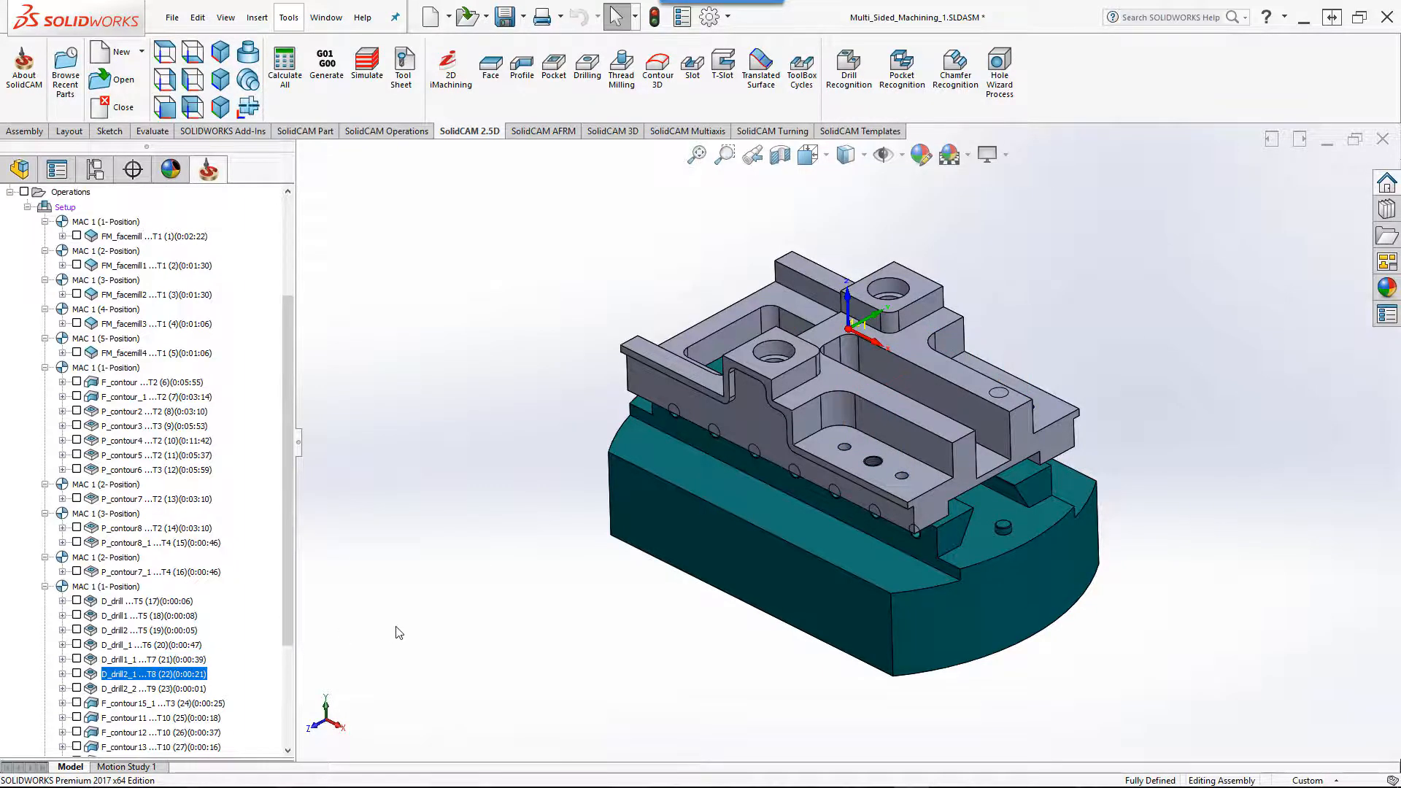
- Open the D_drill2_2 operation, show its drill geometry, review its tap tool and drill cycle, and close it
left_click(117, 691)
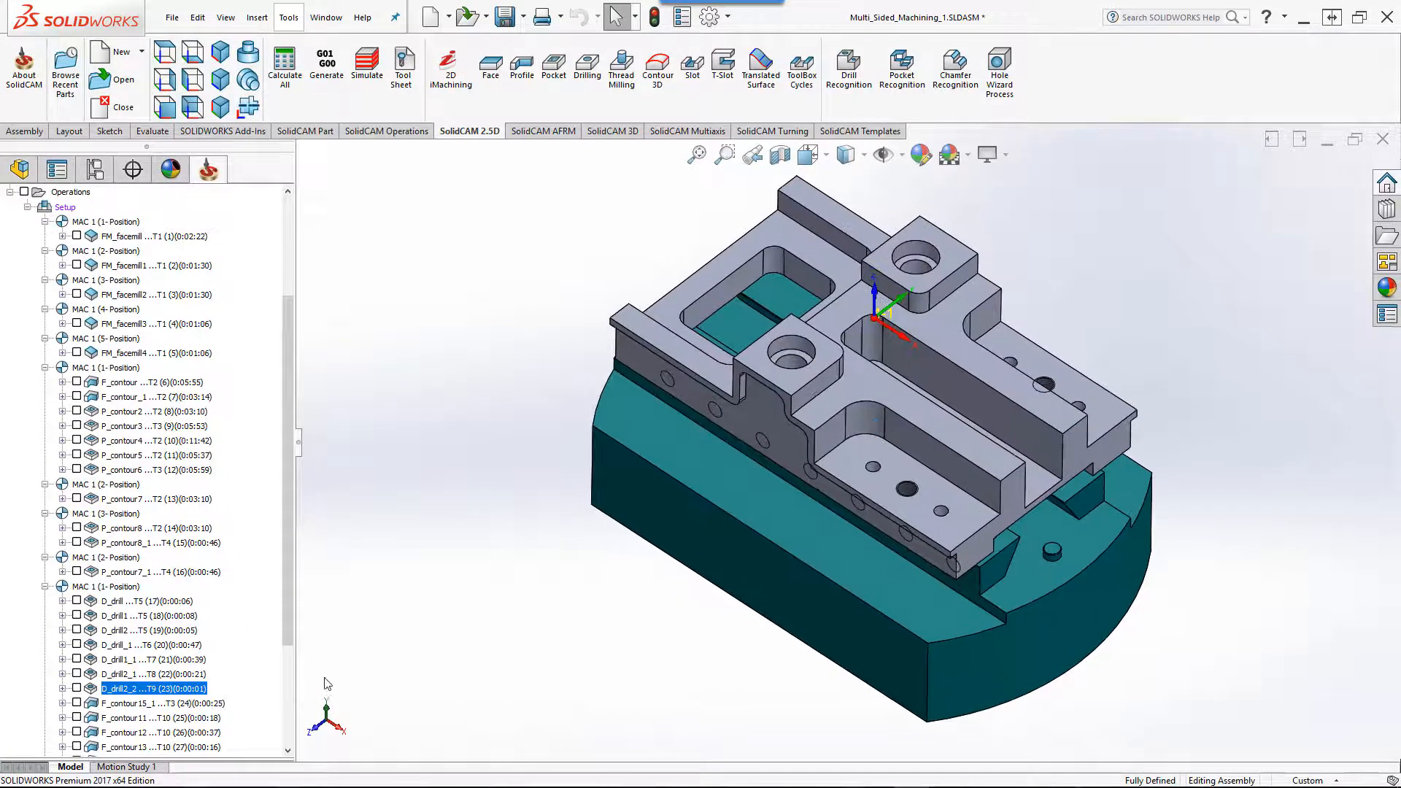
double_click(153, 690)
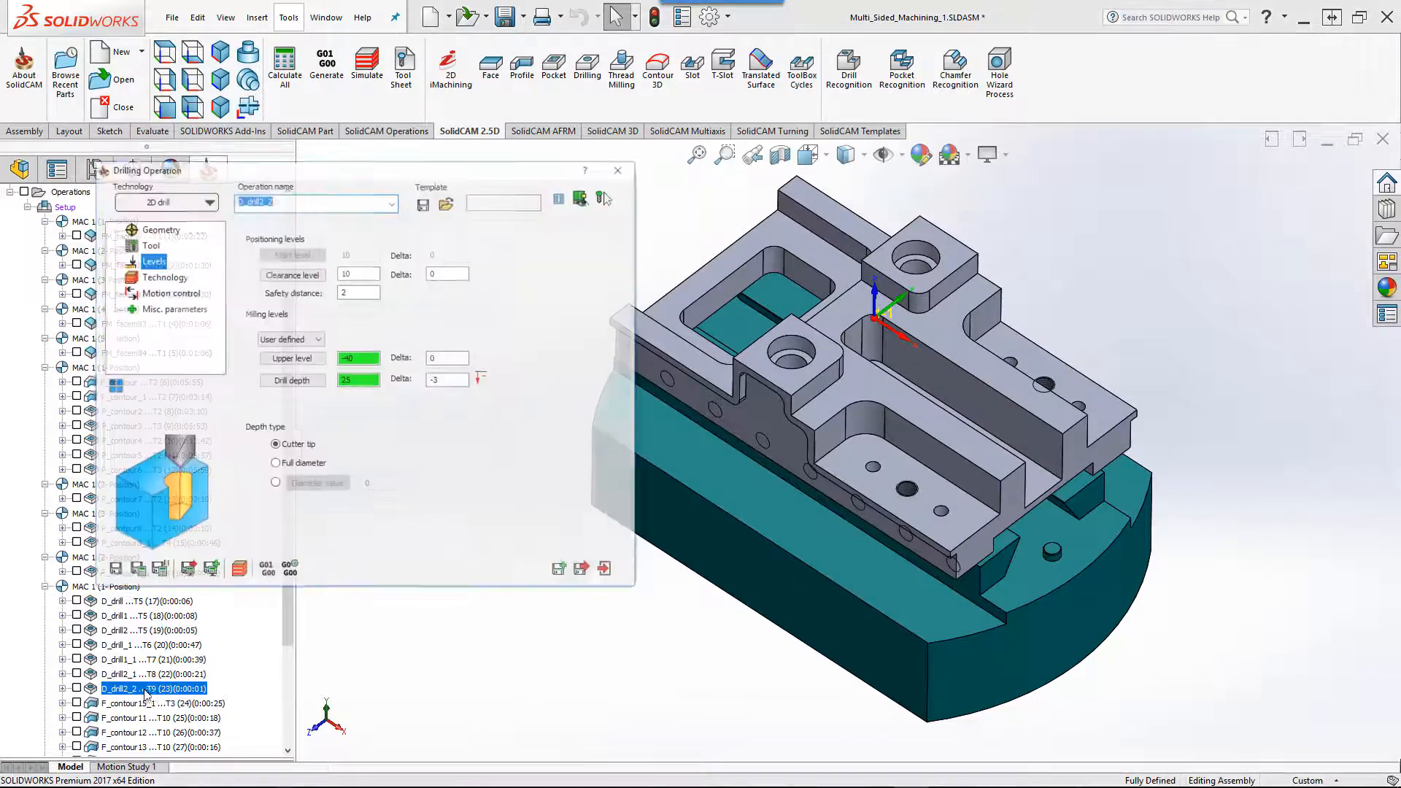
left_click(159, 229)
left_click(269, 284)
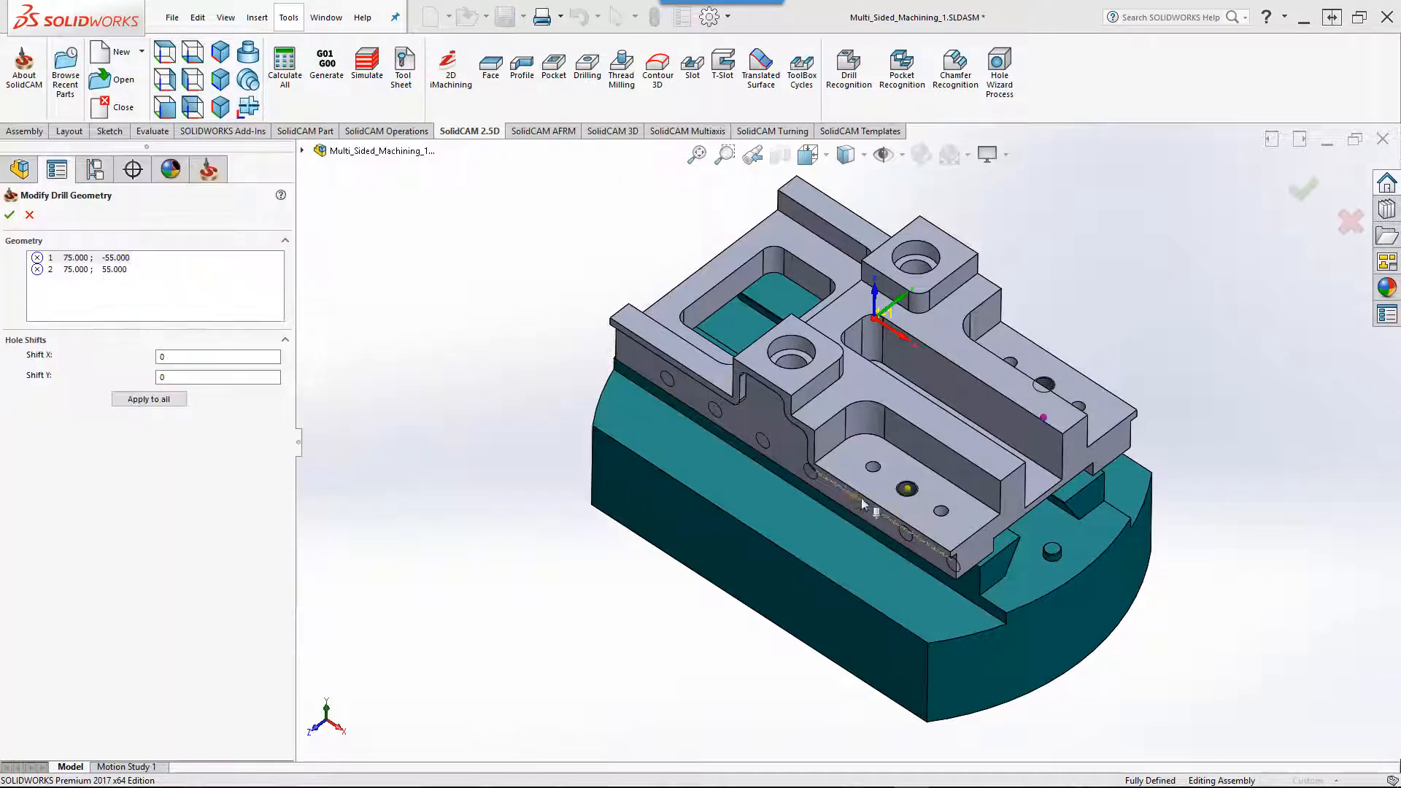
left_click(10, 214)
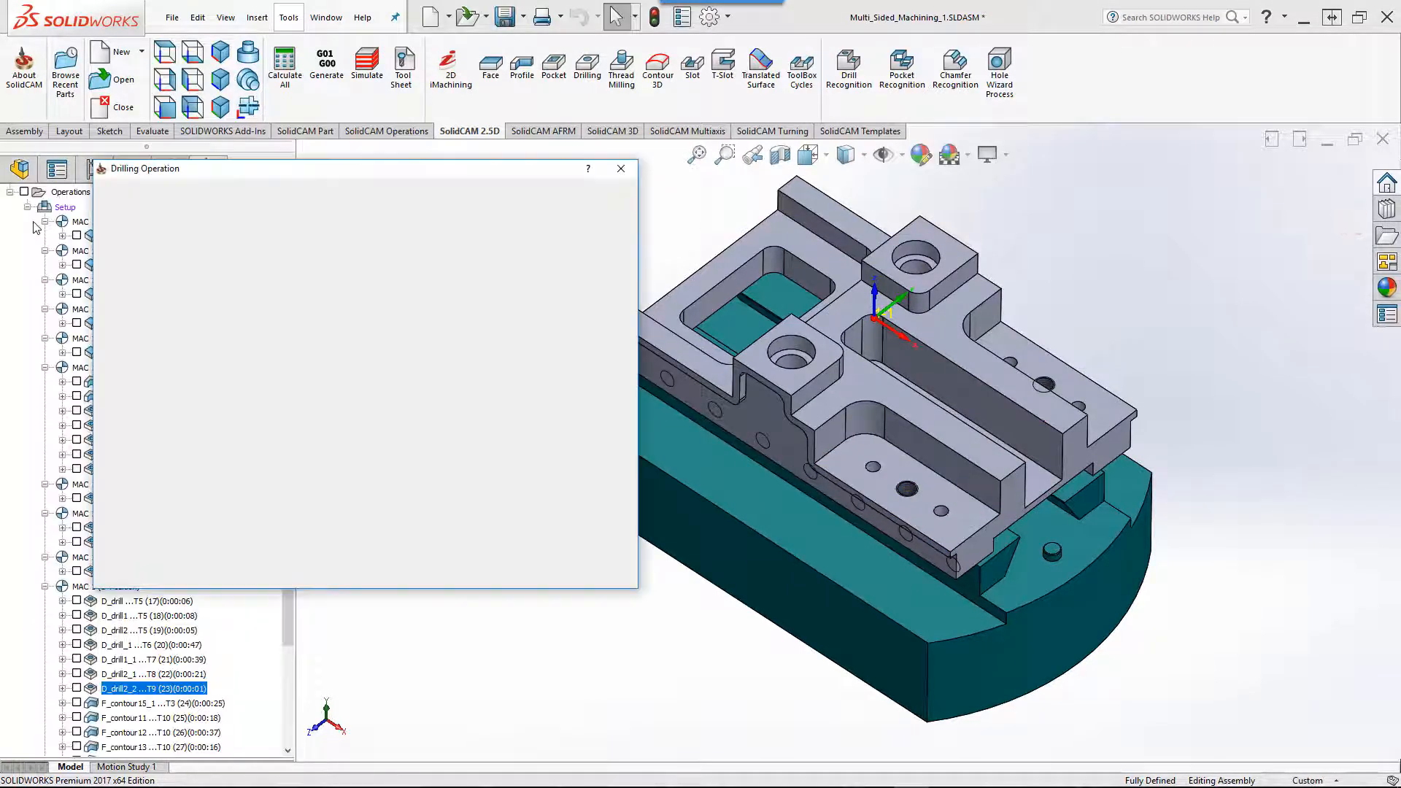
left_click(151, 247)
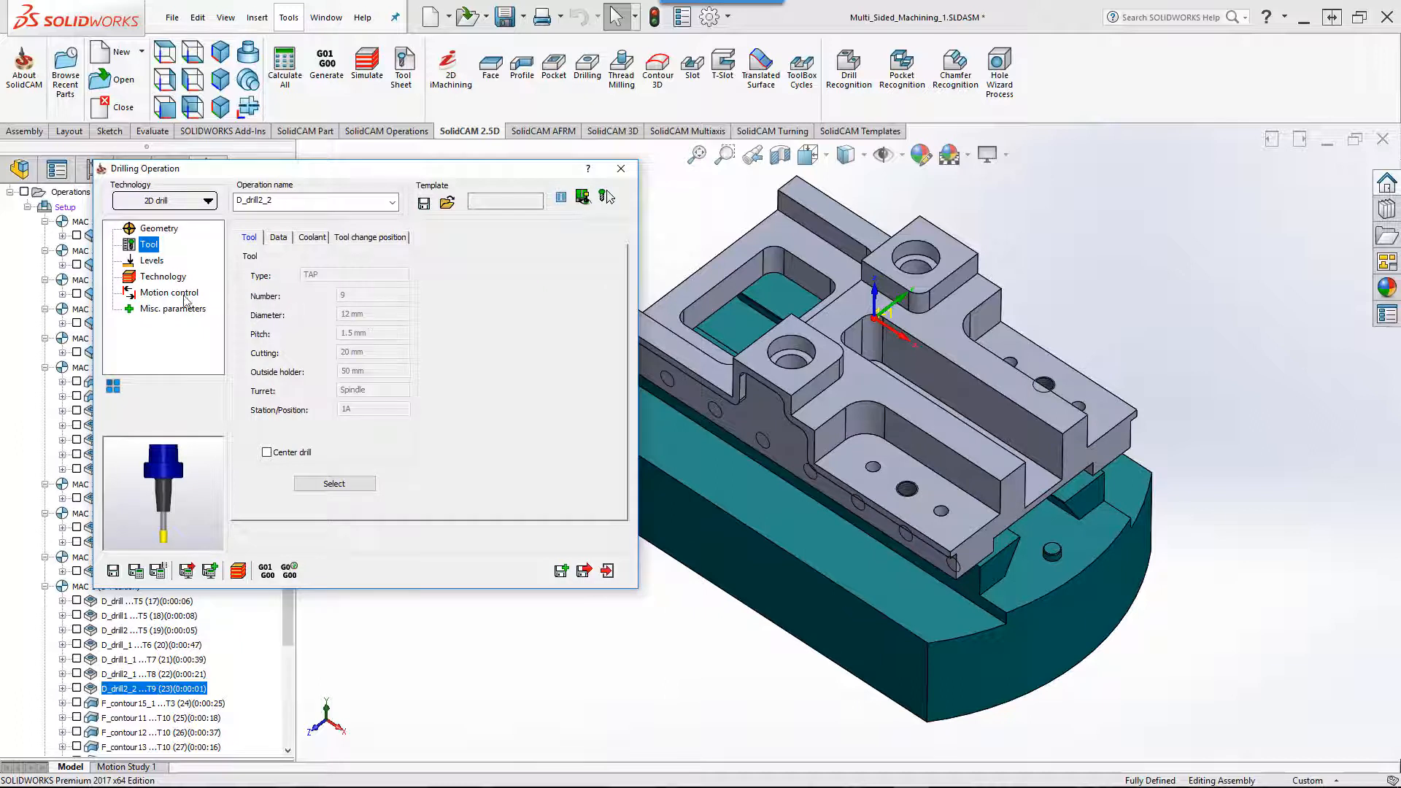
left_click(159, 279)
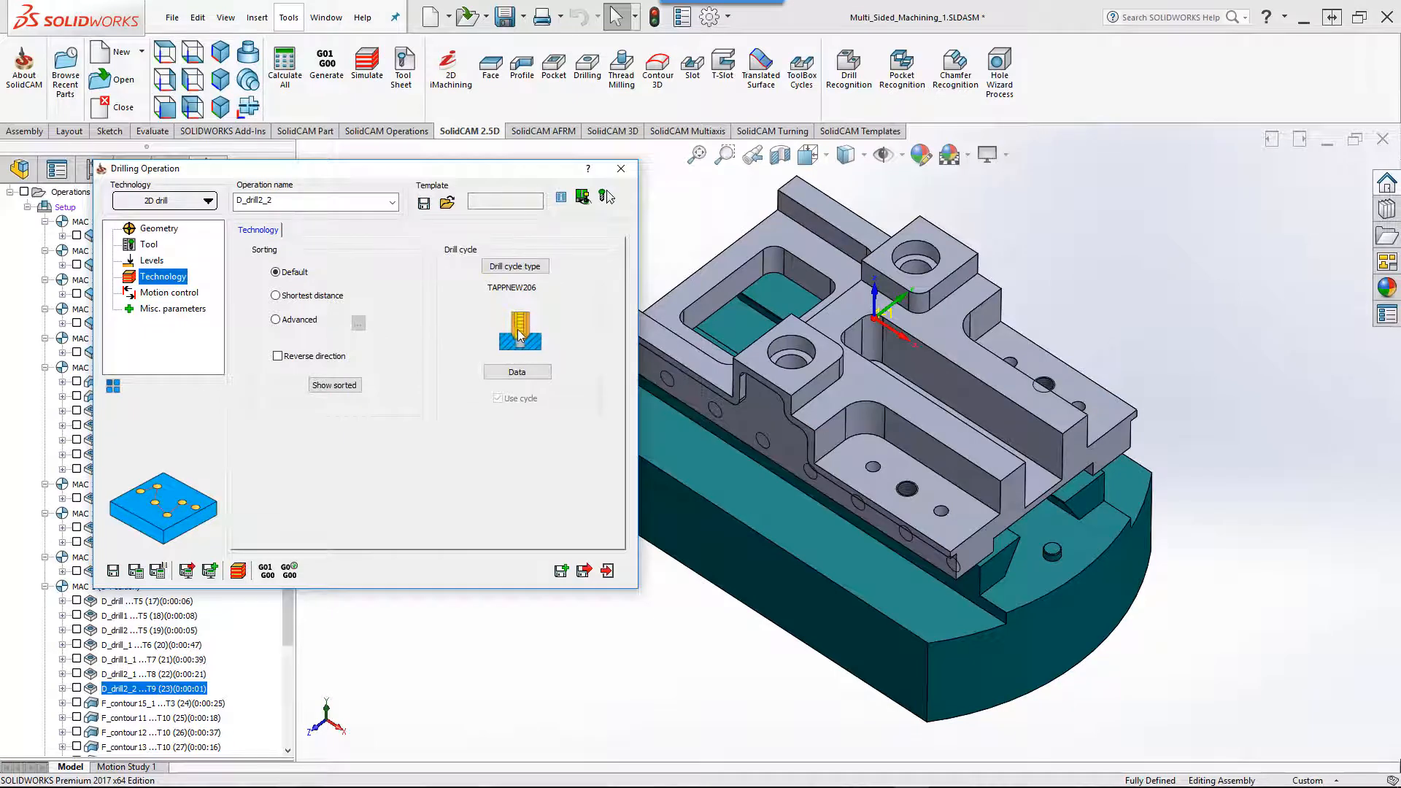
left_click(606, 571)
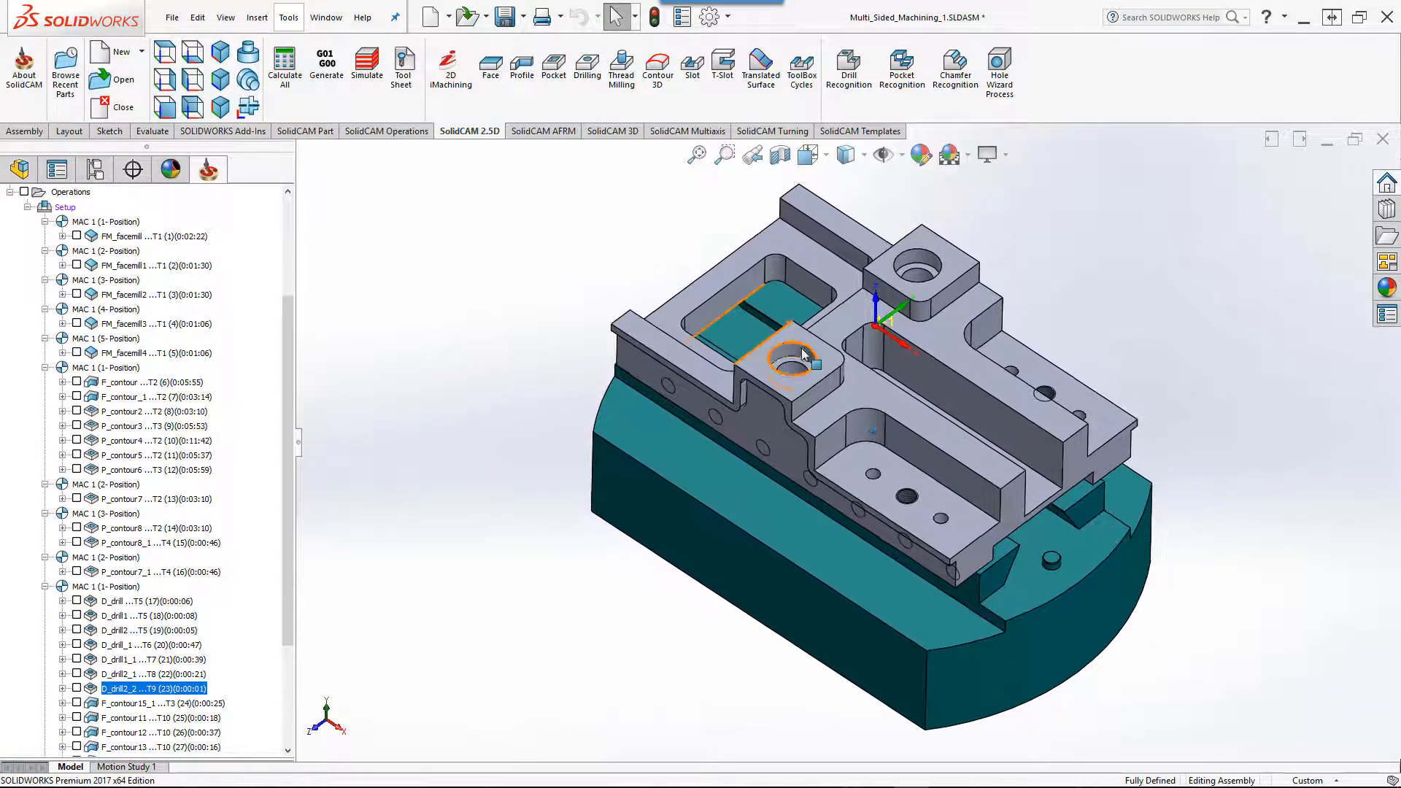
- Open the F_contour15_1 profile operation, show its contour15 geometry around the boss counterbores, and review its end mill tool
scroll(803, 354, "down", 4)
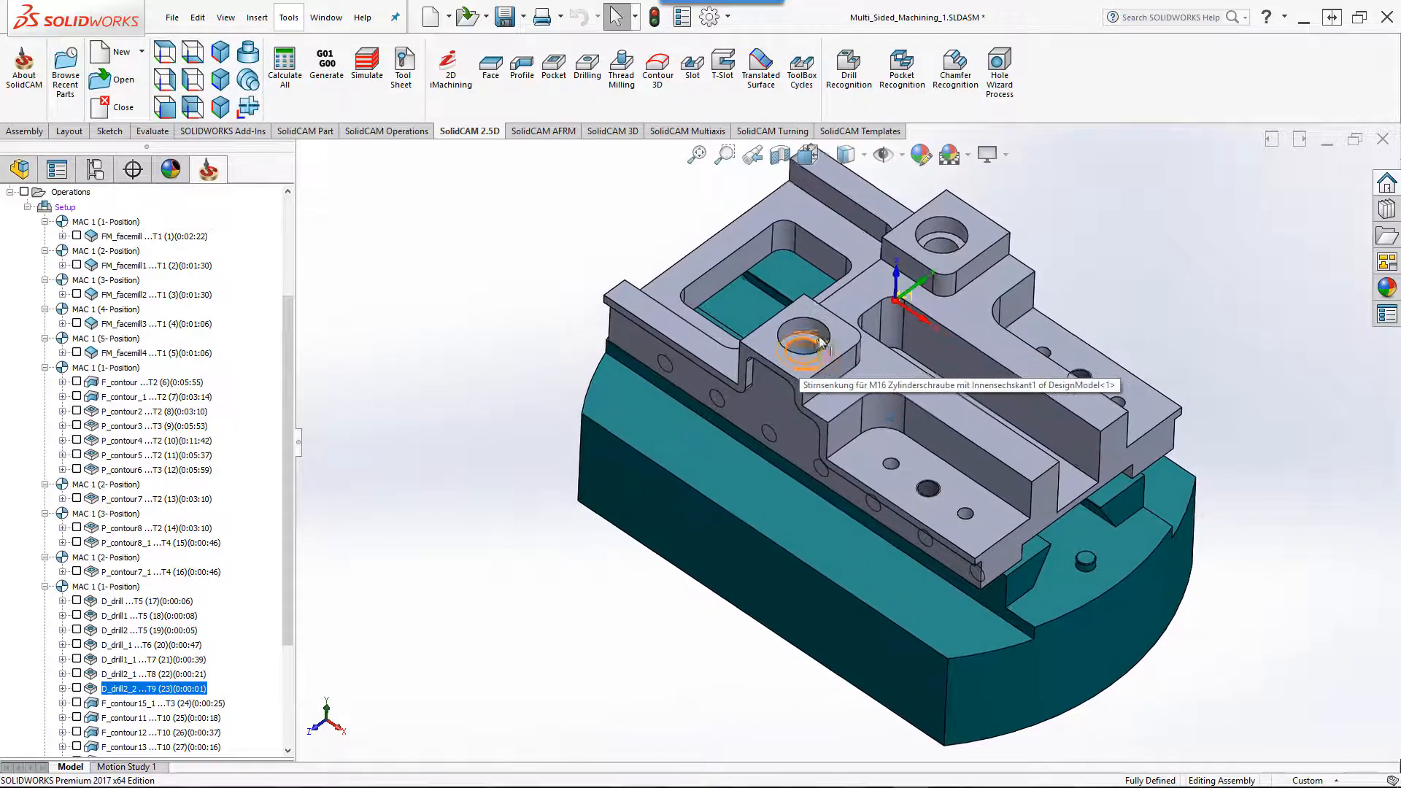
double_click(130, 707)
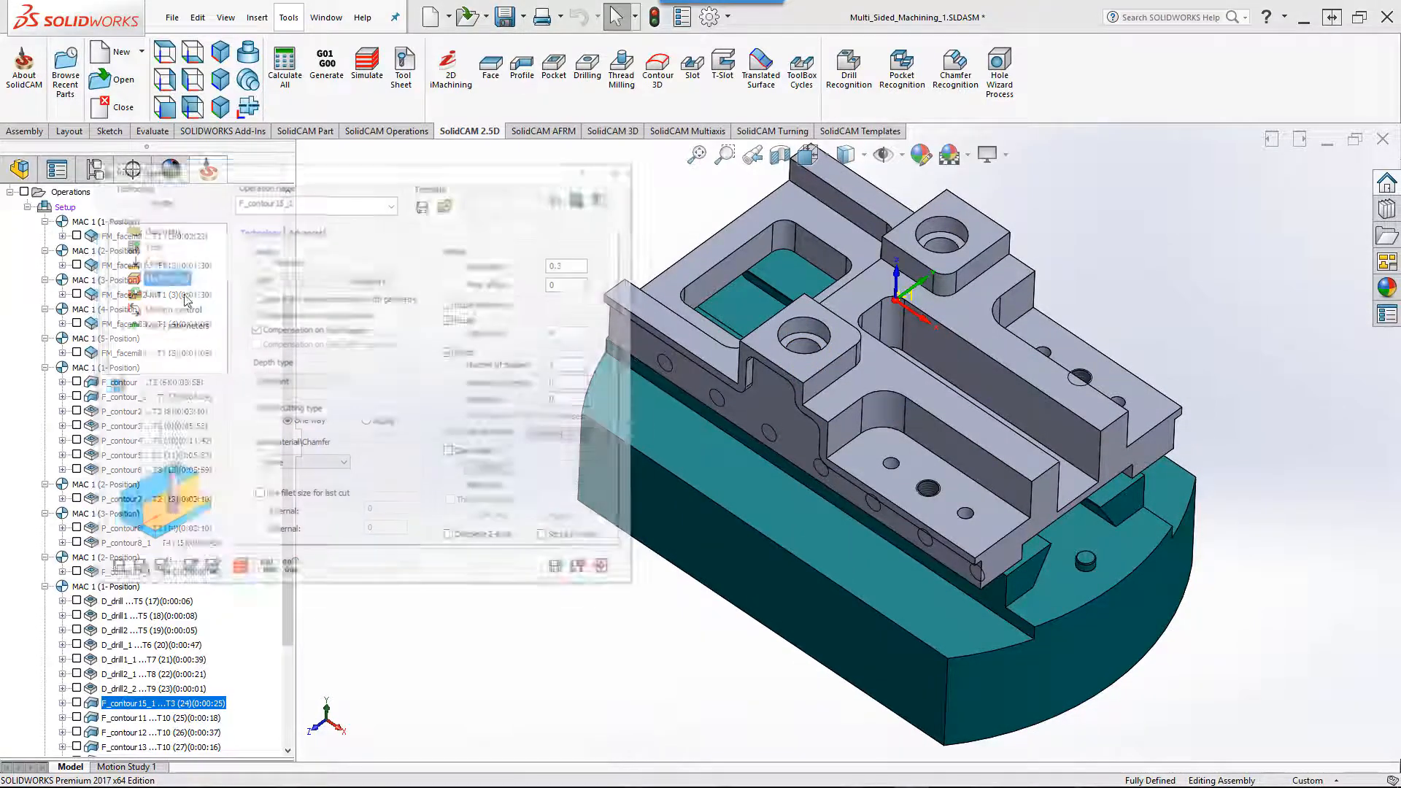
left_click(170, 232)
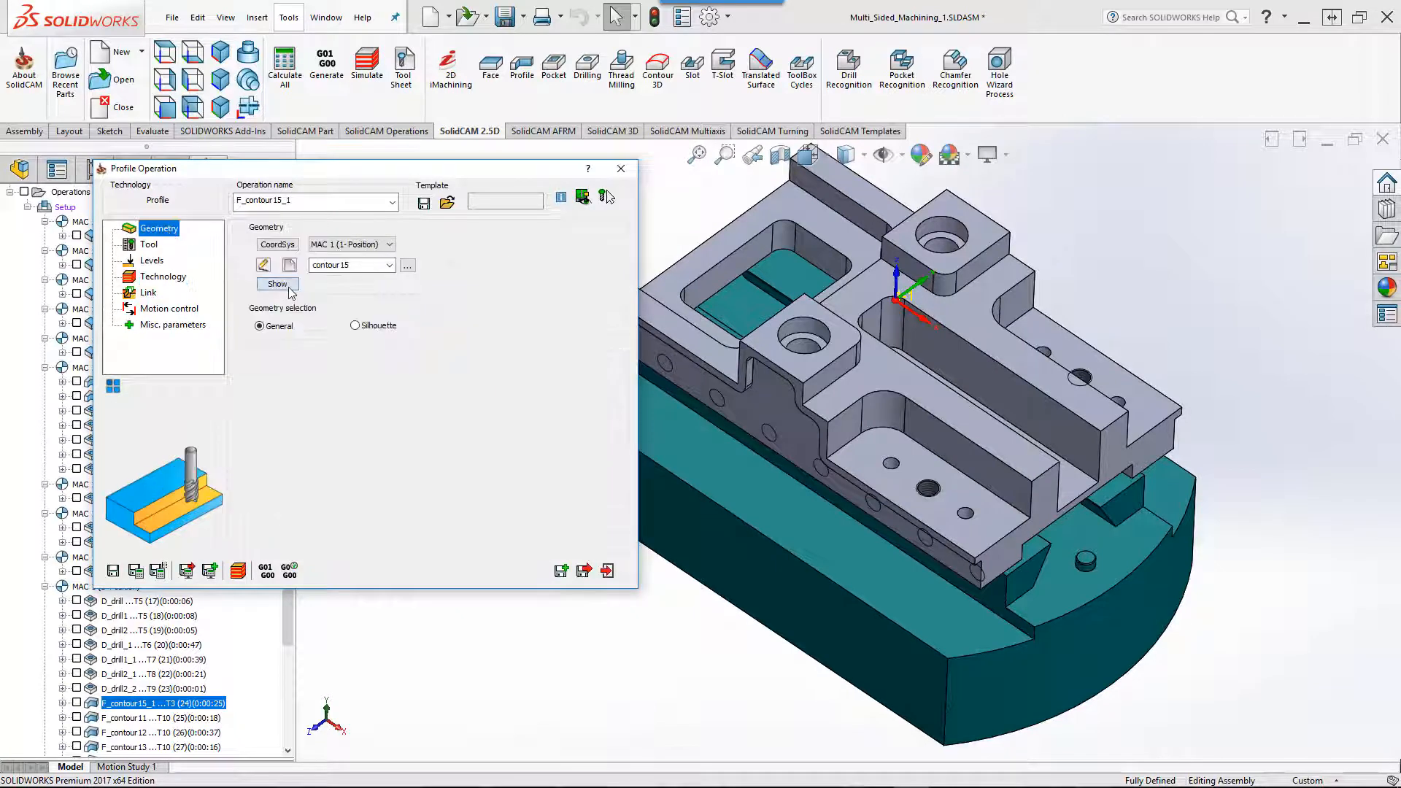
left_click(291, 292)
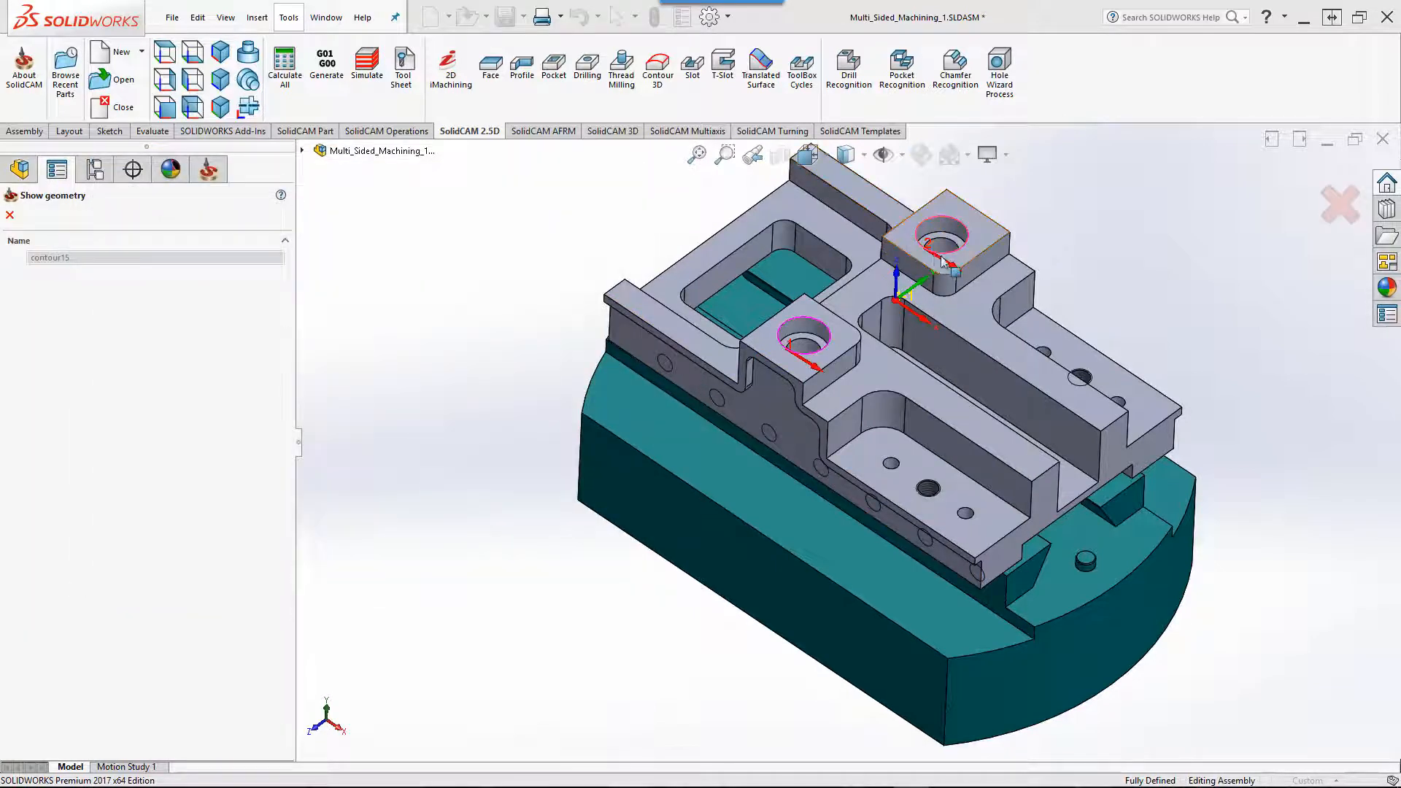
left_click(10, 215)
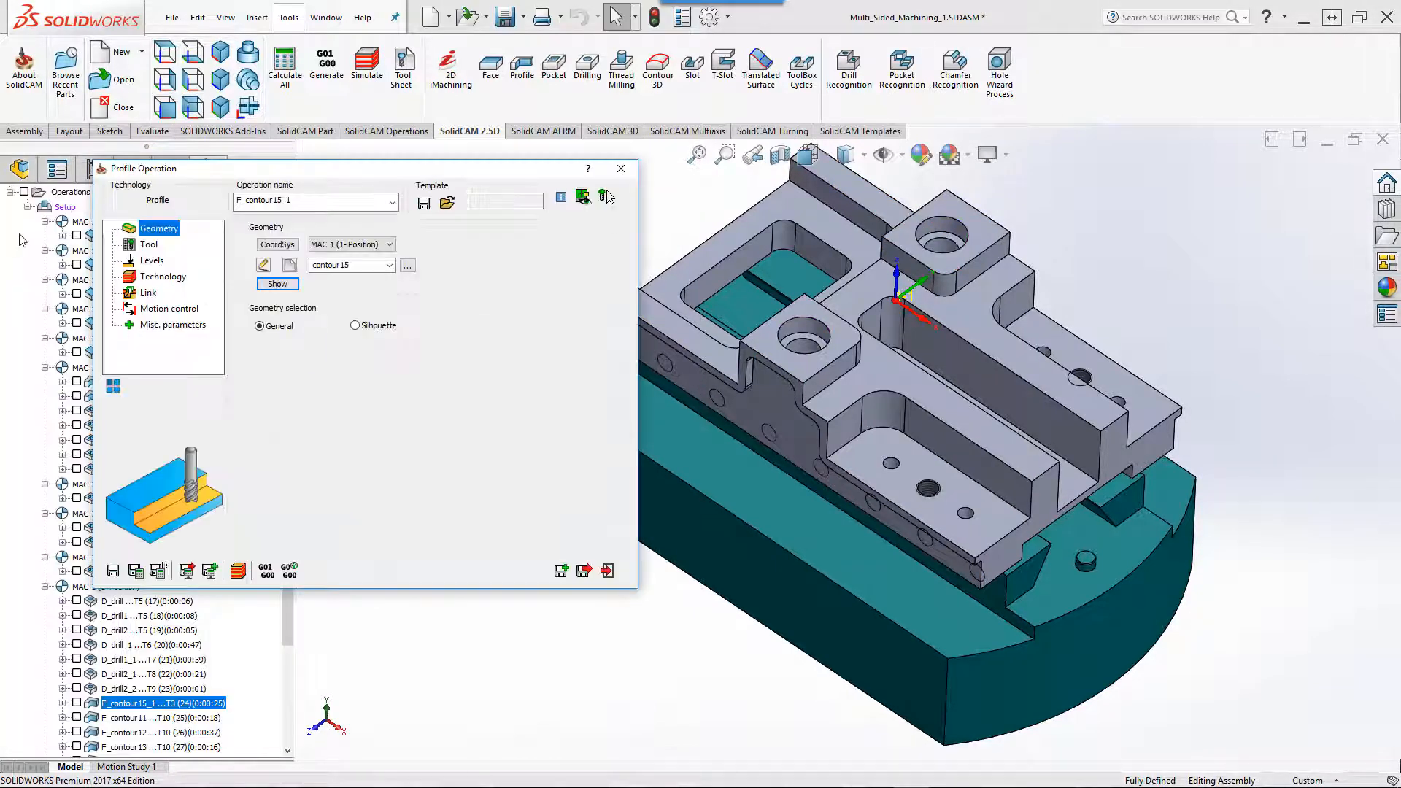
left_click(149, 245)
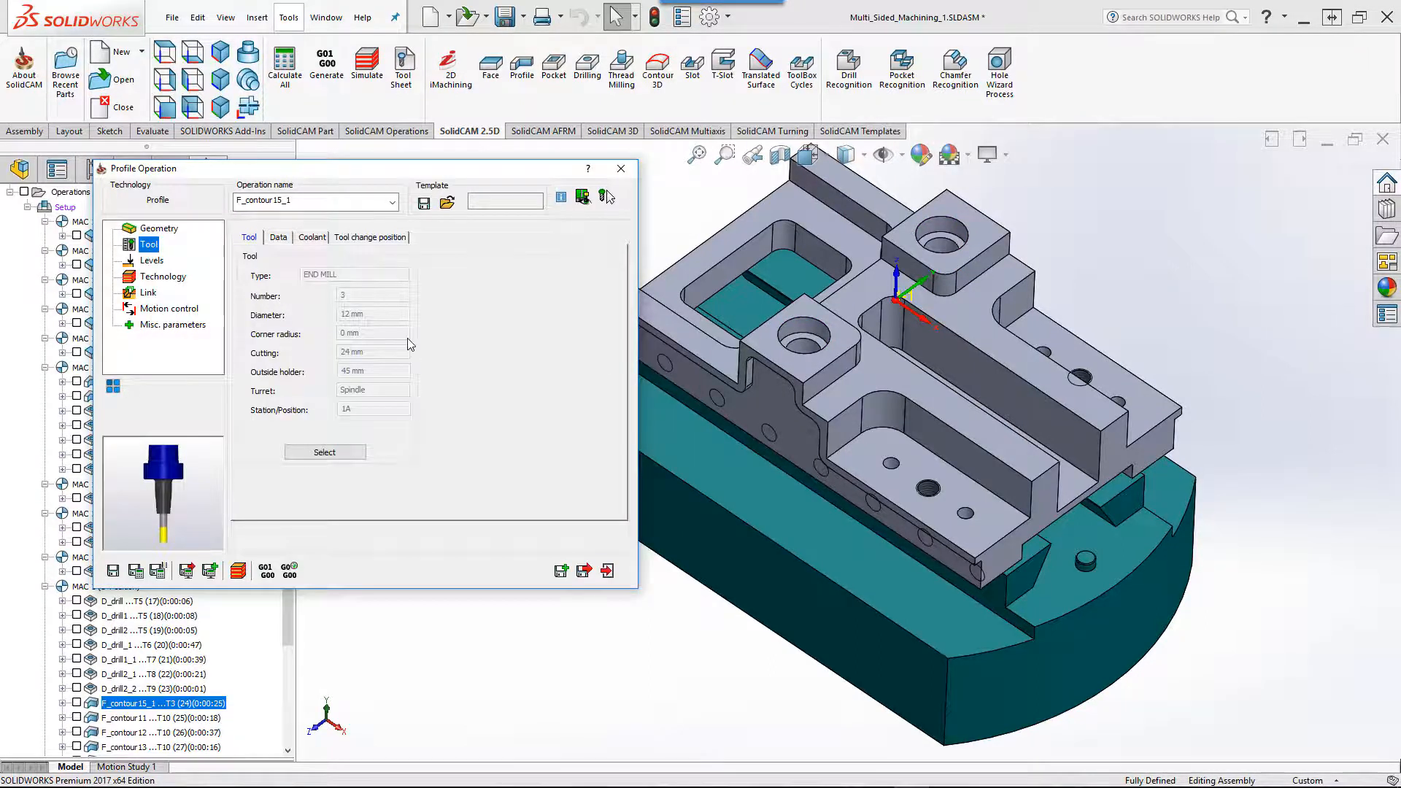
- Simulate the F_contour15_1 counterbore milling in SolidVerify step by step, and run the rest continuously
left_click(241, 573)
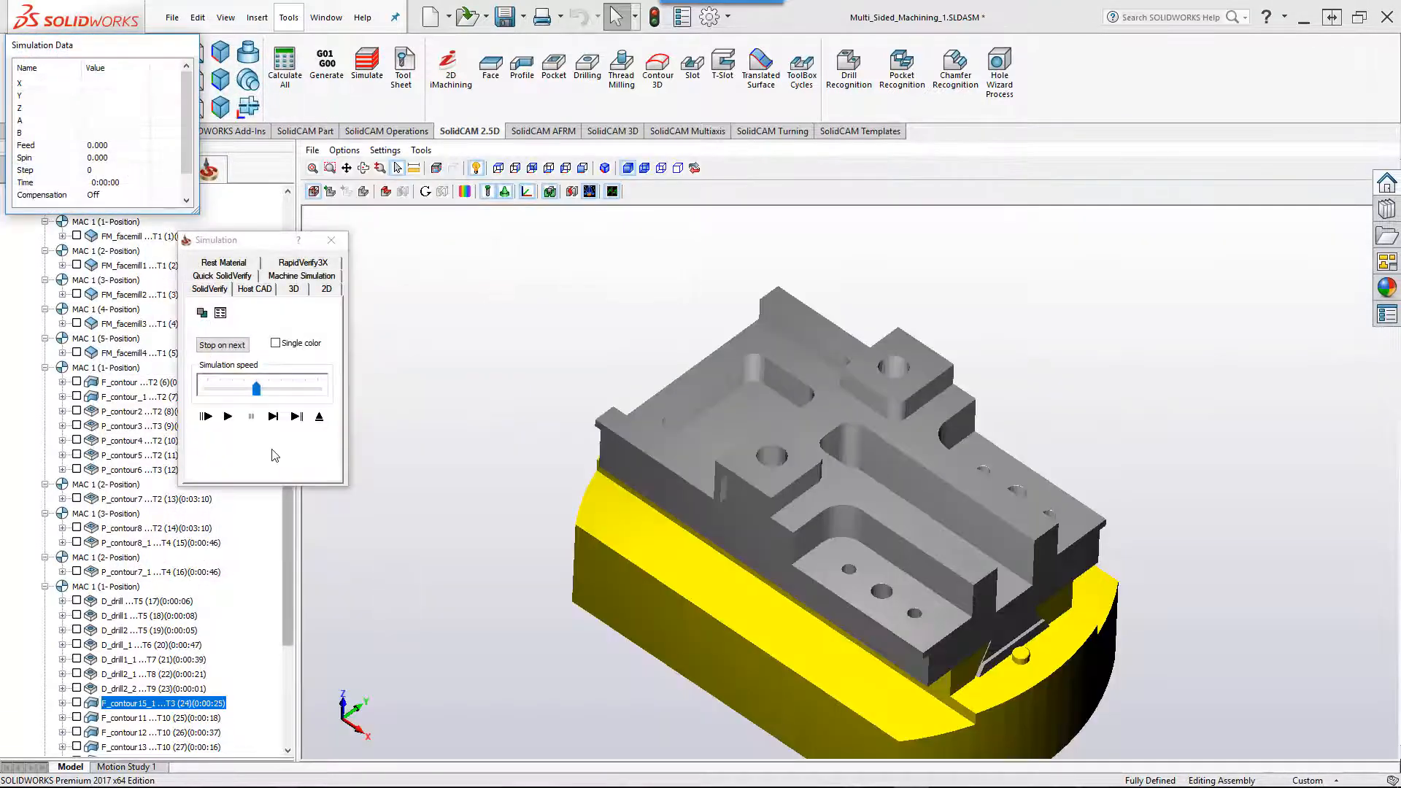
left_click(273, 416)
left_click(273, 417)
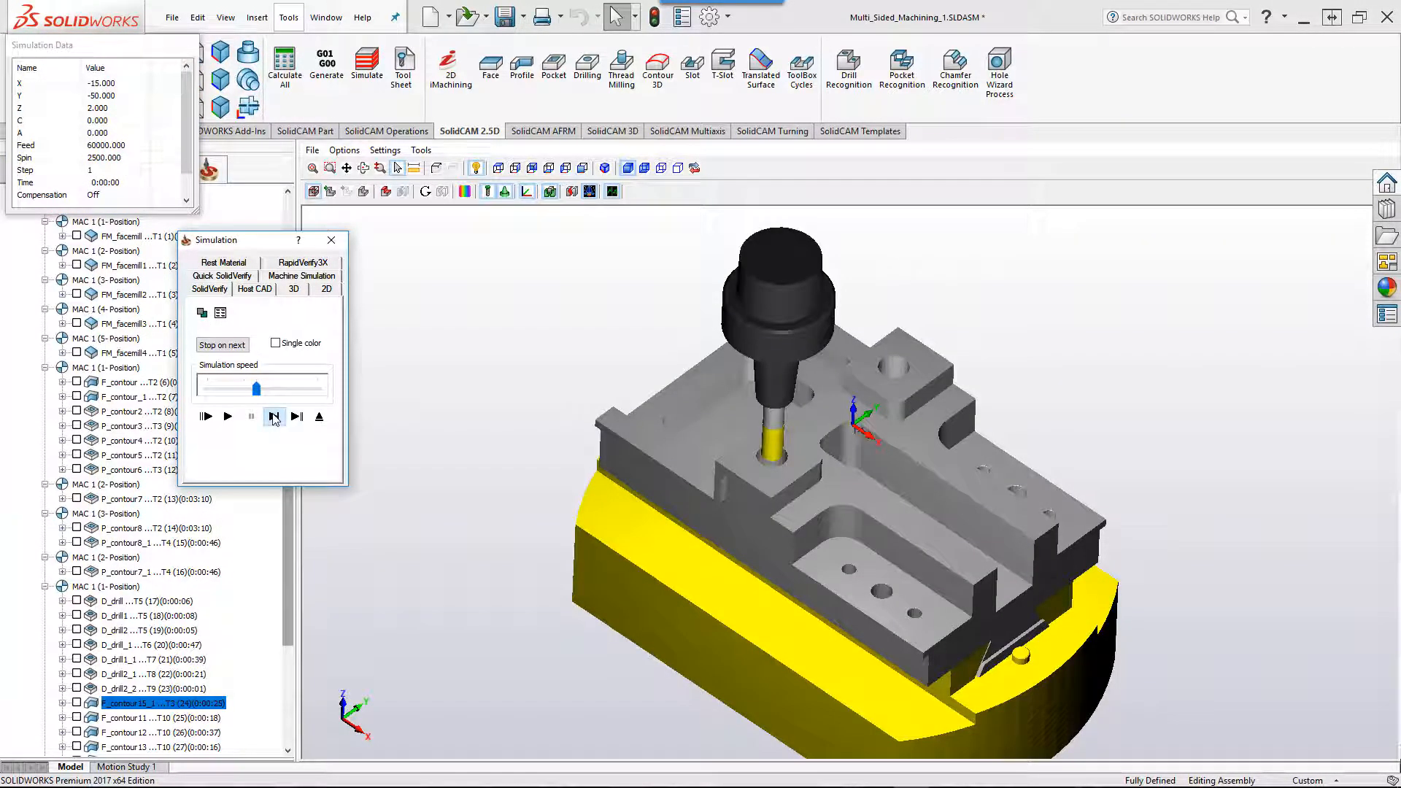
left_click(273, 417)
left_click(273, 416)
left_click(273, 417)
left_click(272, 417)
left_click(273, 417)
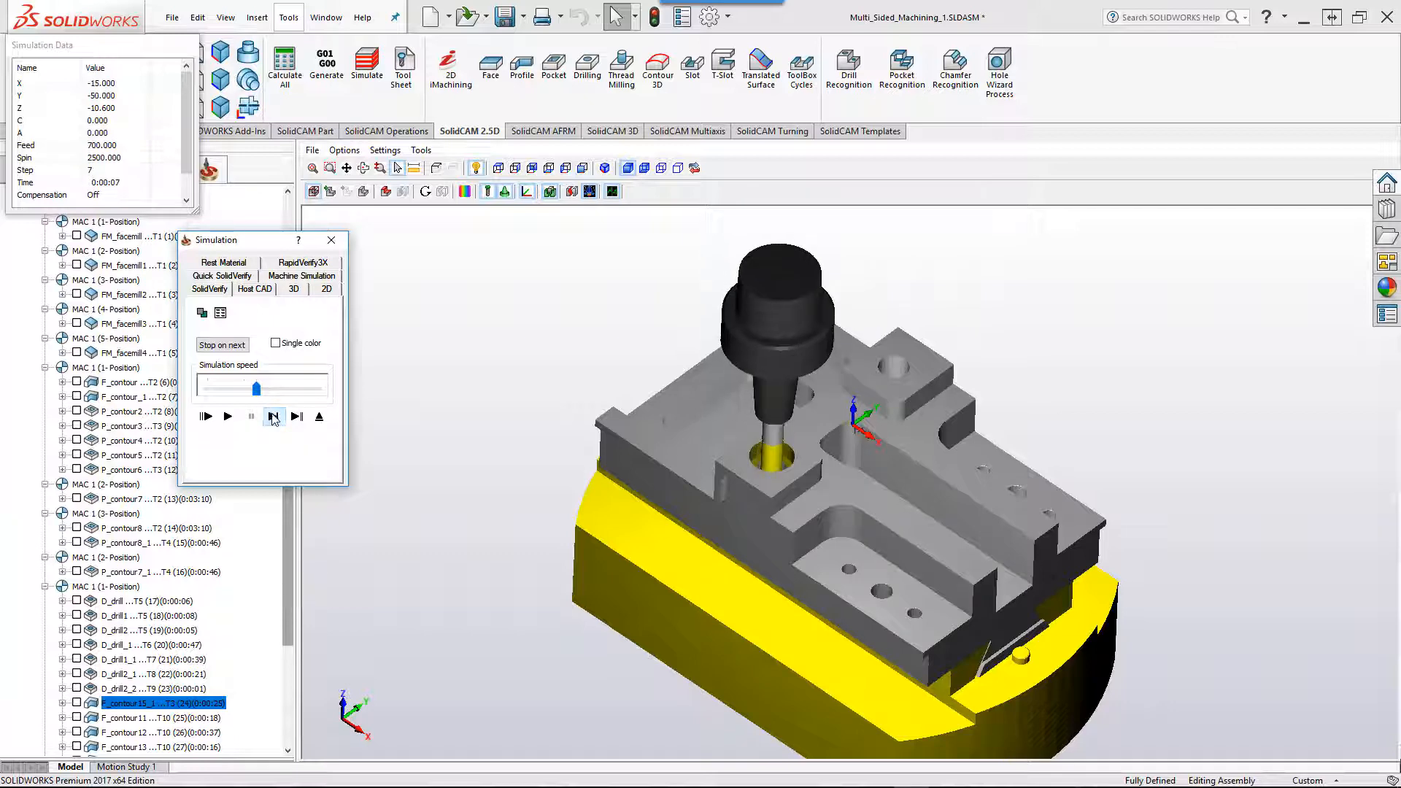
left_click(229, 417)
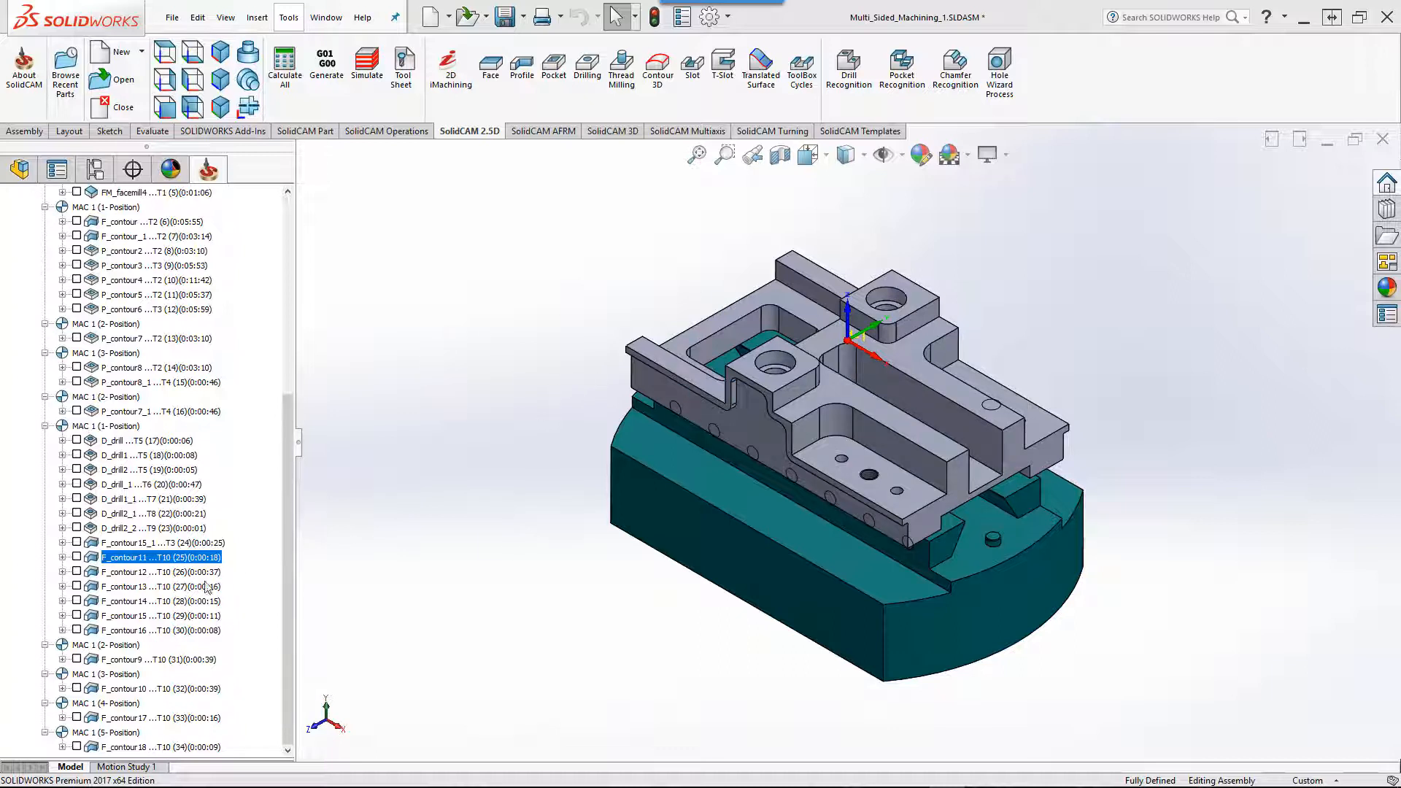
- Open the F_contour11 profile operation, show its contour11 geometry on the boss edges, and review its chamfer drill tool
double_click(167, 558)
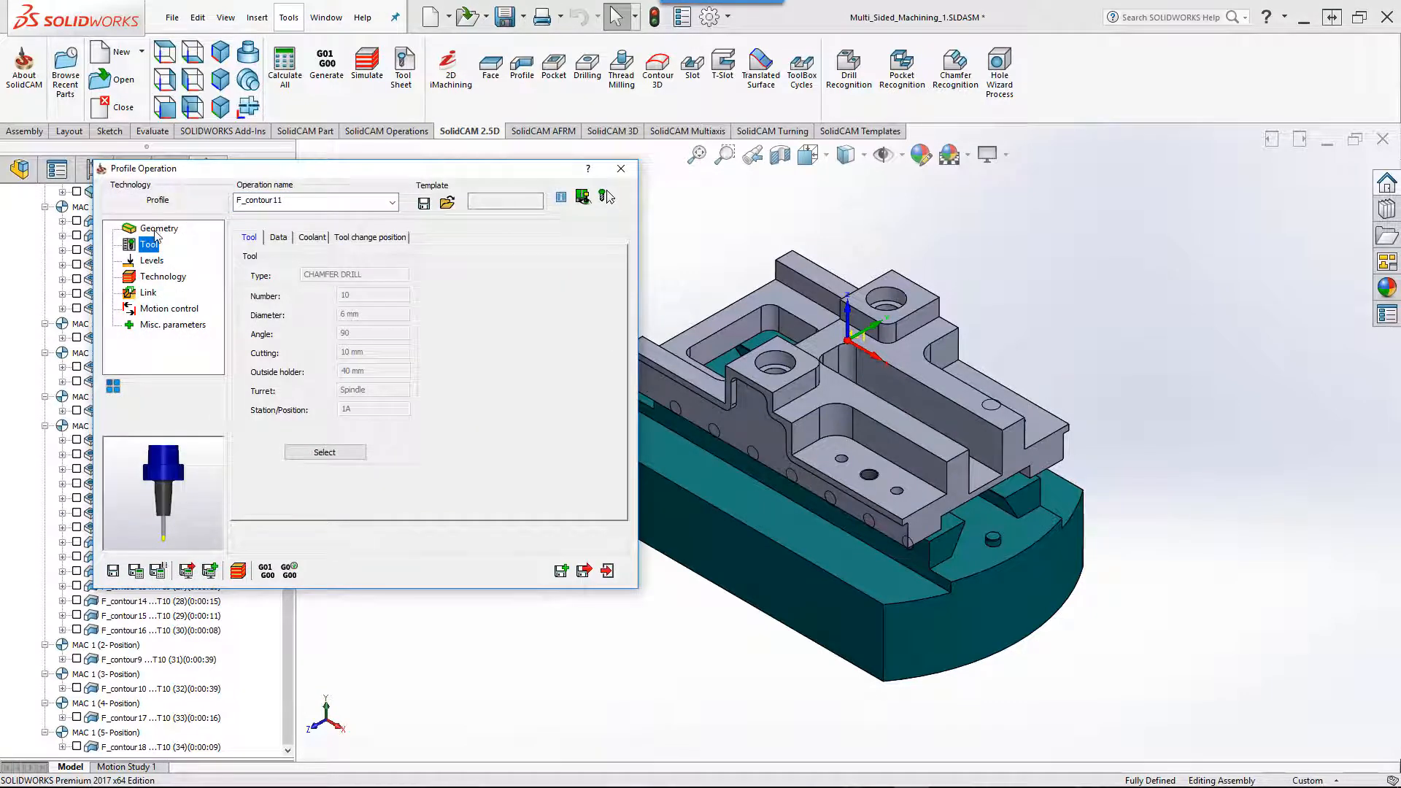
left_click(157, 230)
left_click(256, 289)
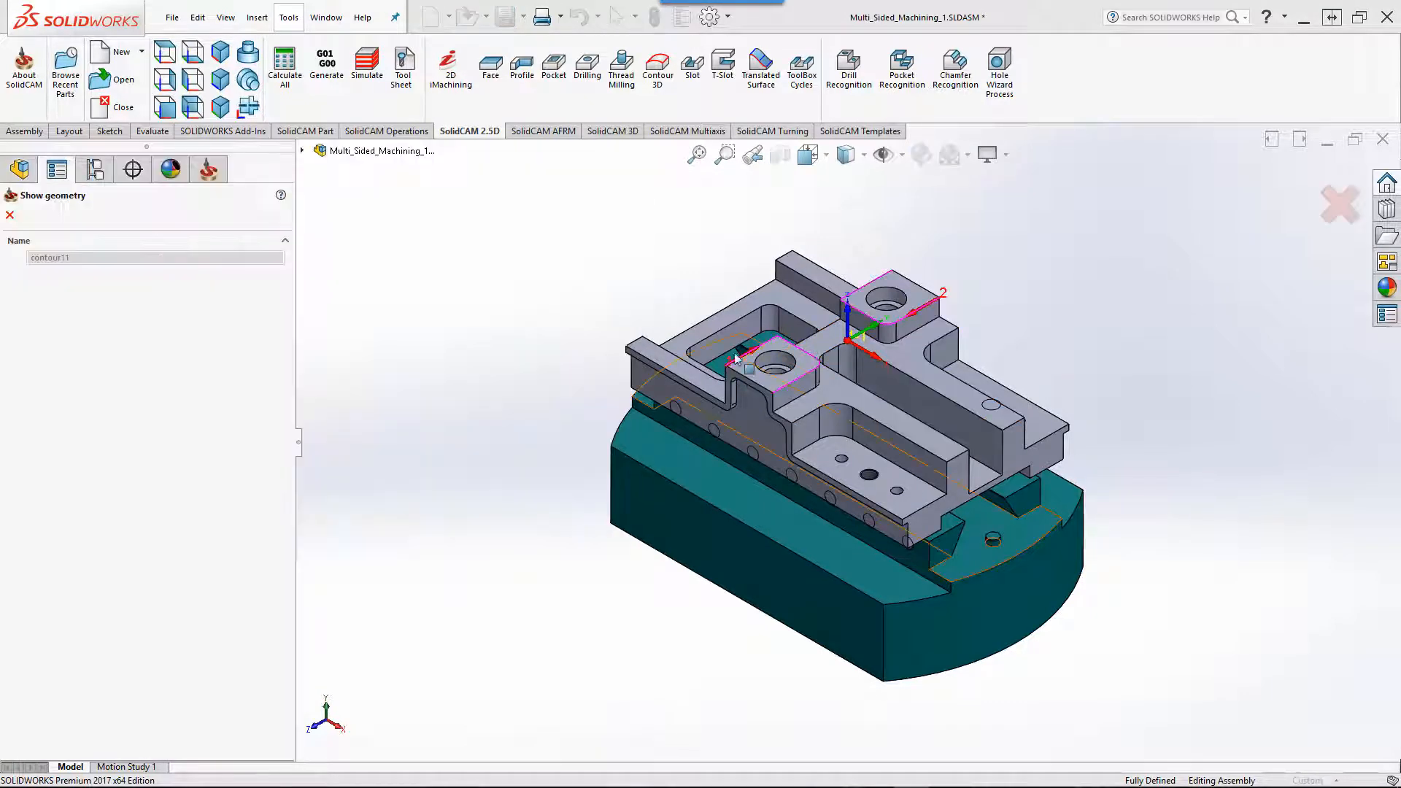
left_click(10, 214)
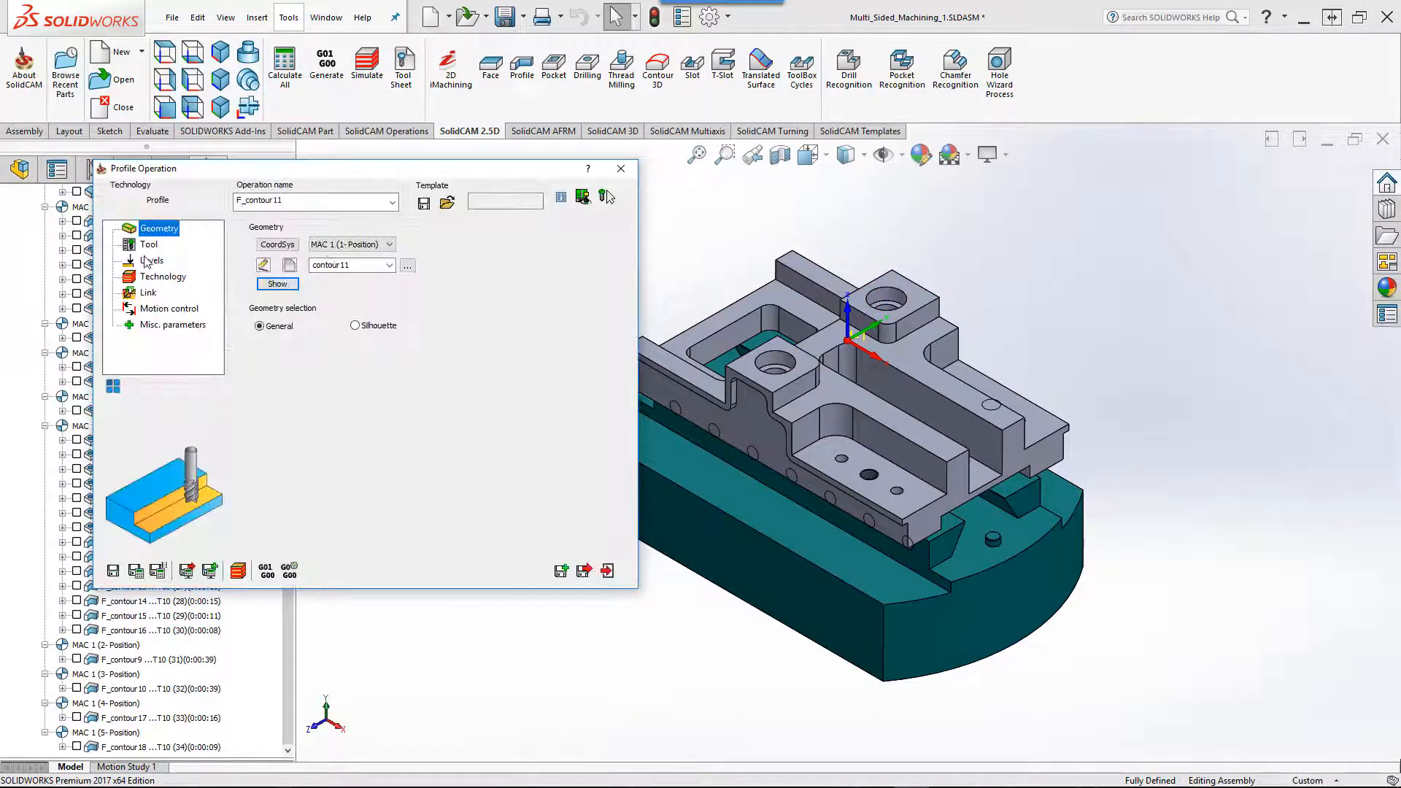
left_click(148, 246)
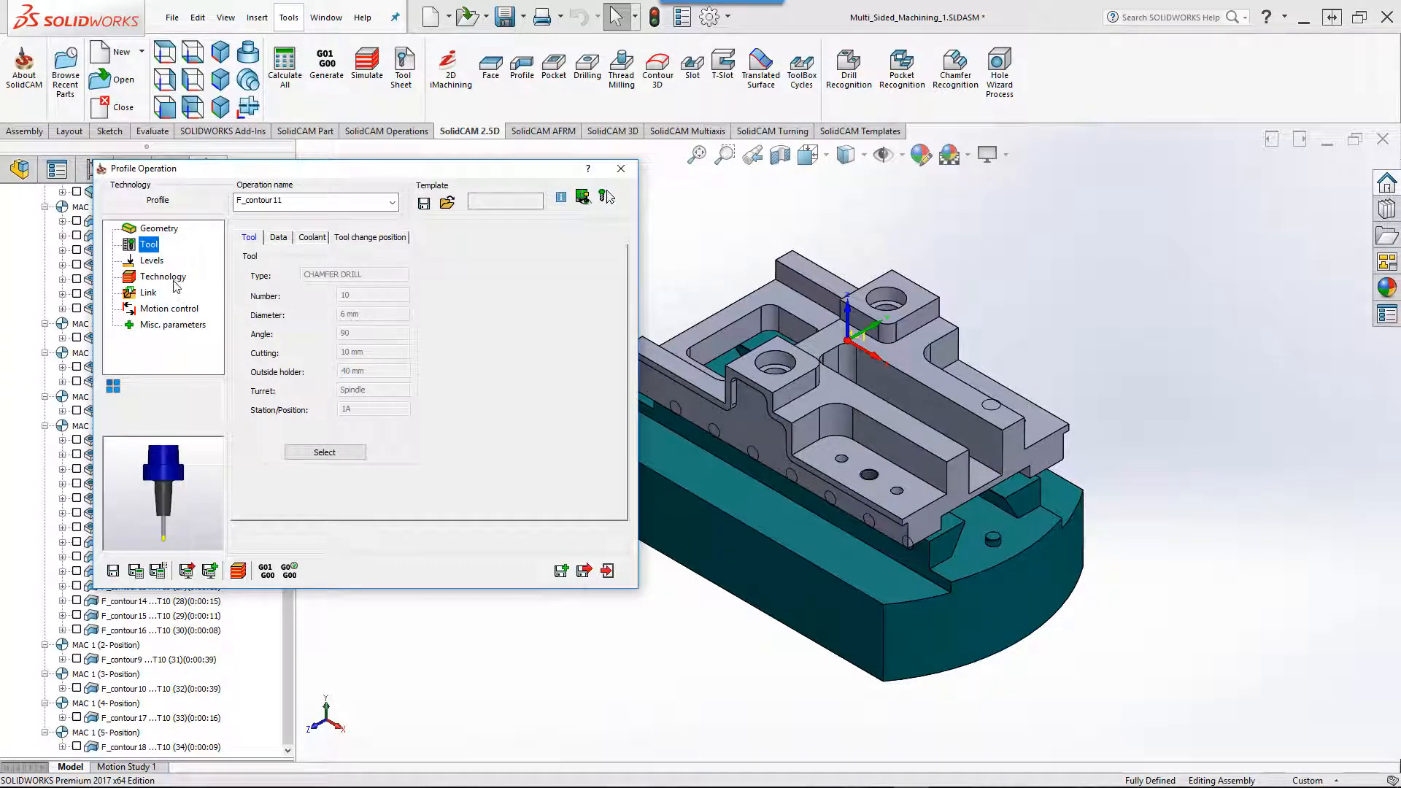
- Review the milling levels, chamfer technology and chamfer cutting diameter of the F_contour11 profile operation
left_click(151, 262)
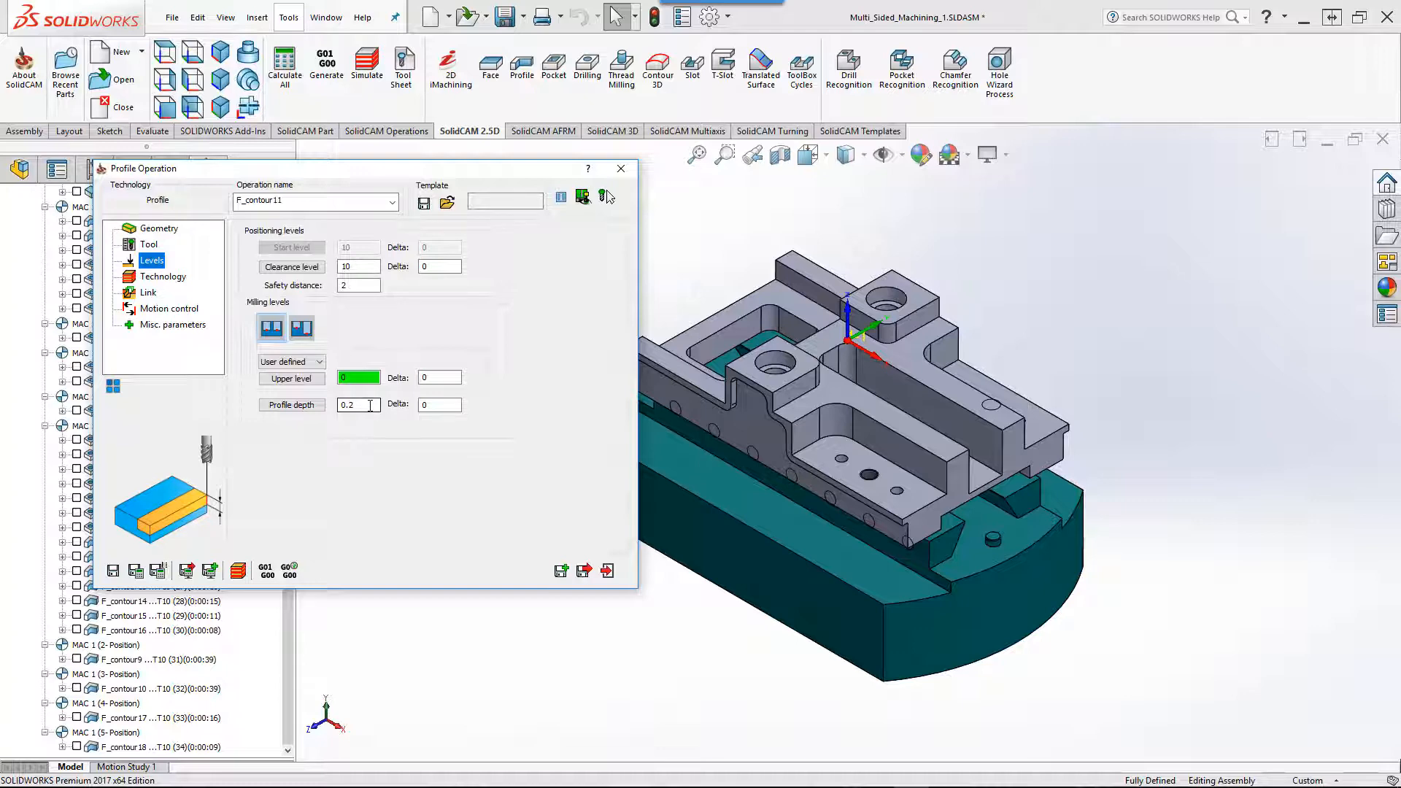
left_click(164, 278)
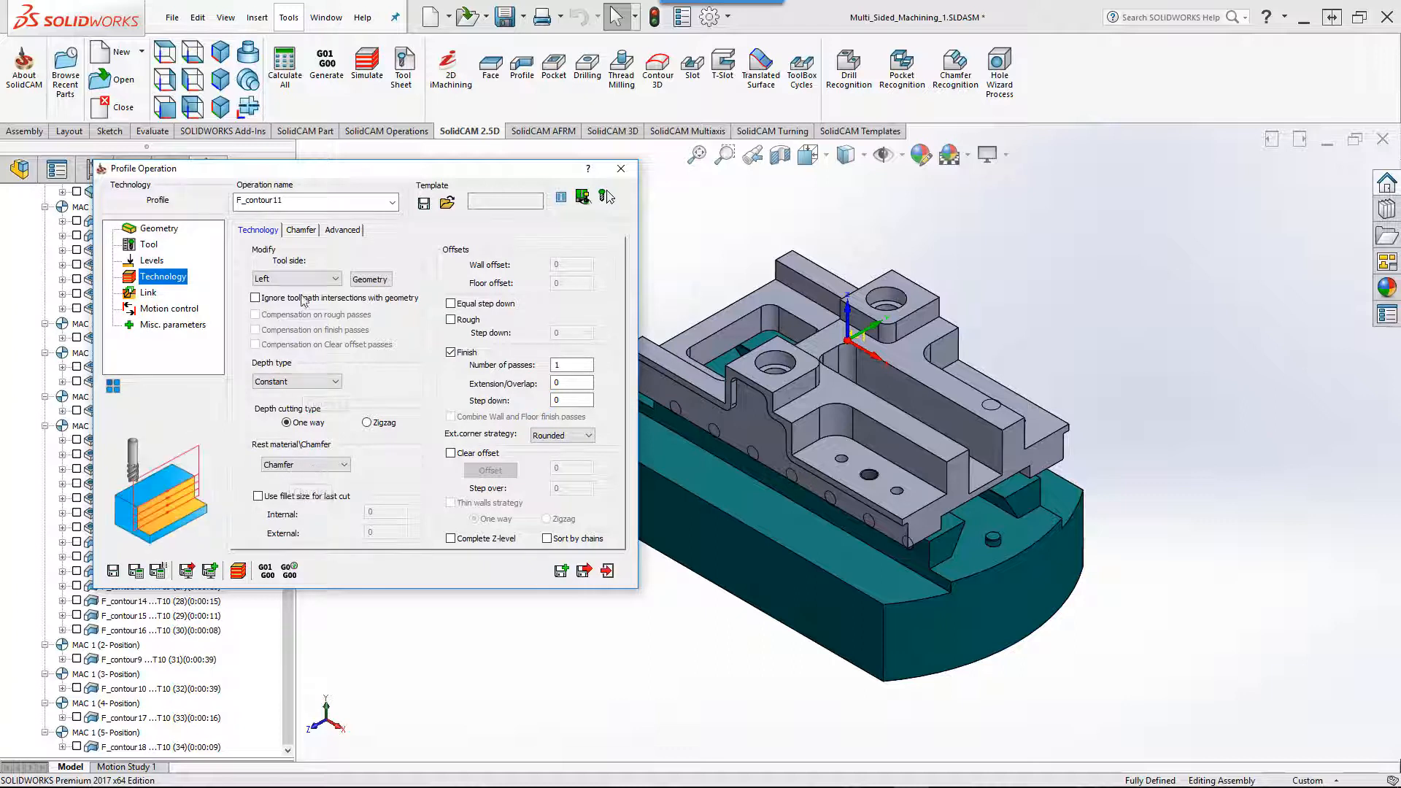
left_click(301, 231)
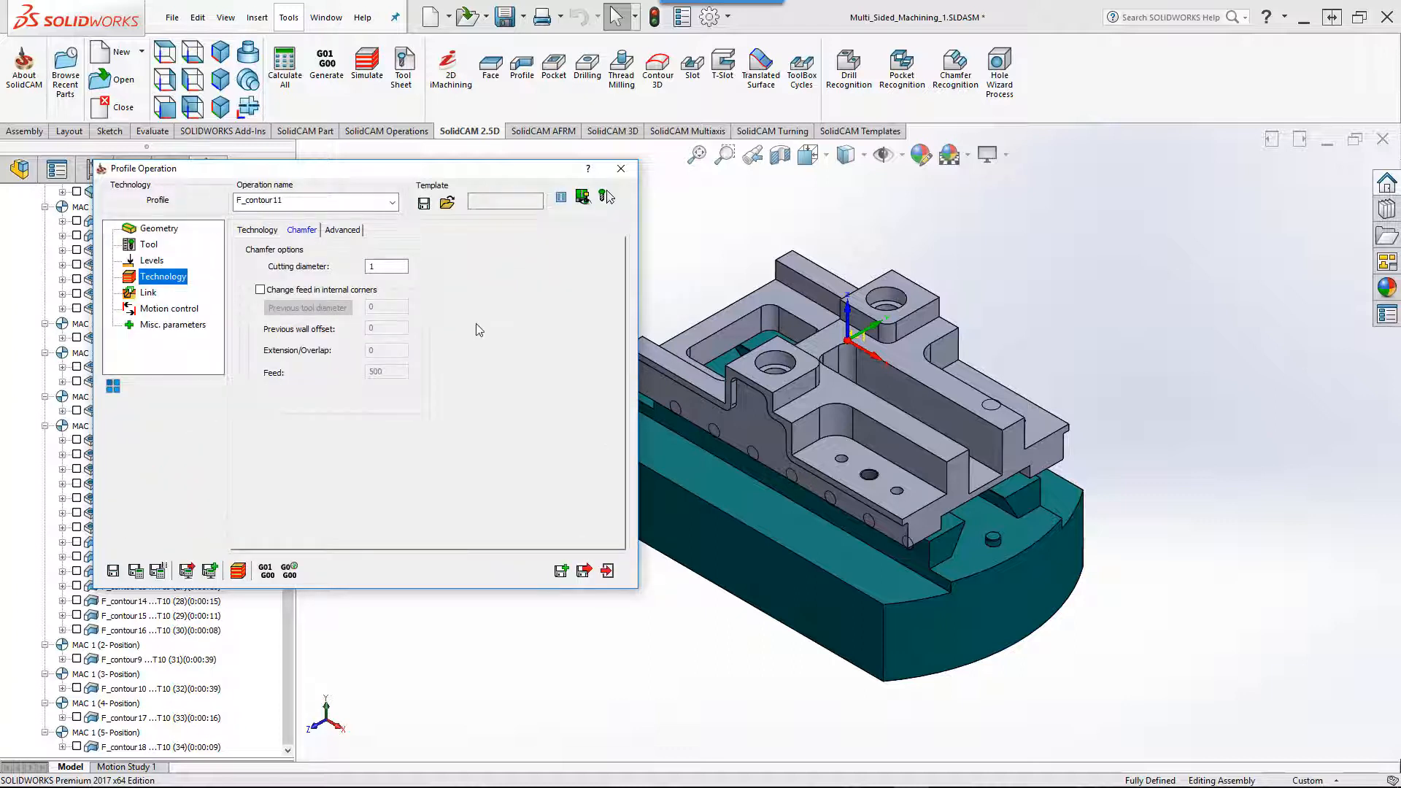
left_click(377, 267)
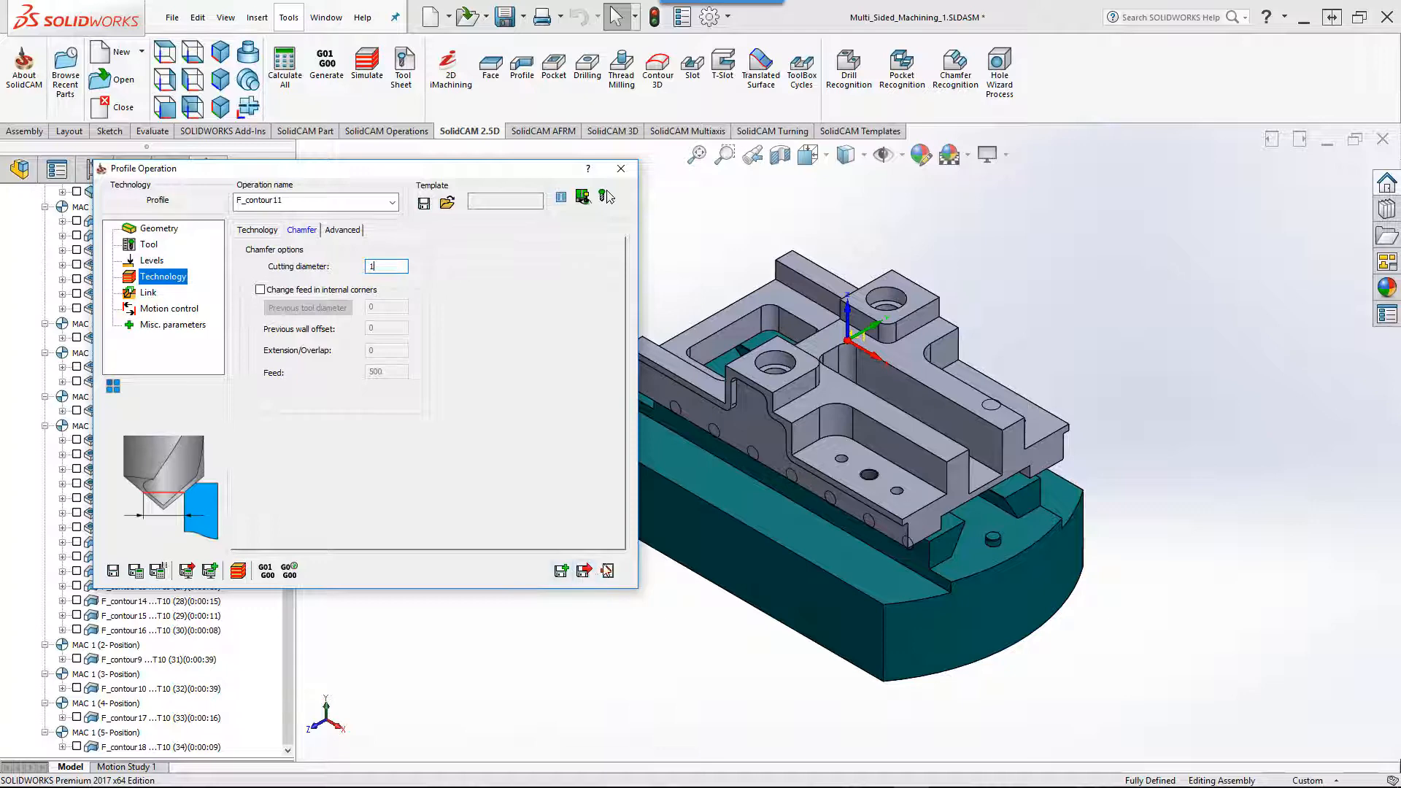
- Simulate the F_contour11 edge chamfering in SolidVerify, exit the simulation and close the operation
left_click(238, 572)
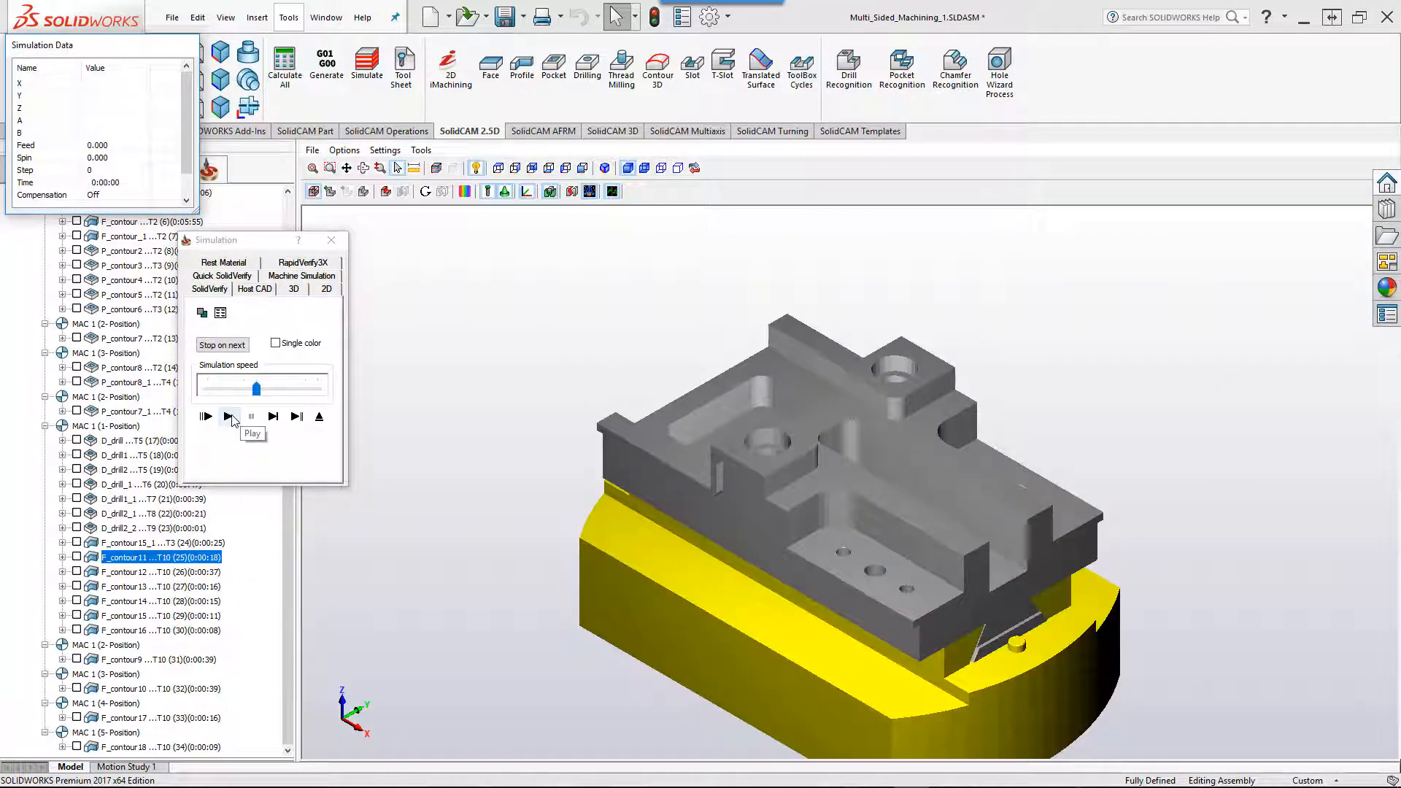
left_click(229, 417)
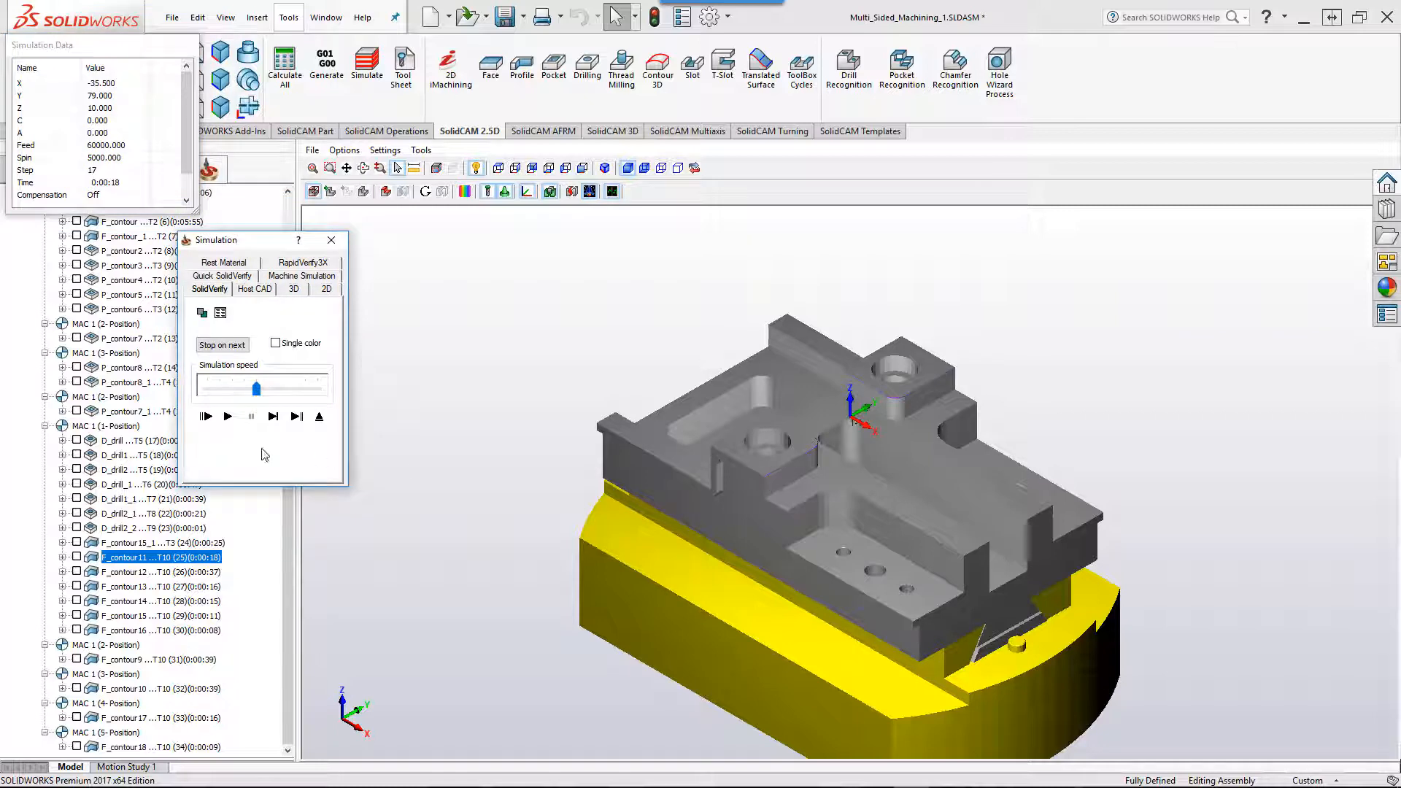
left_click(319, 417)
left_click(608, 572)
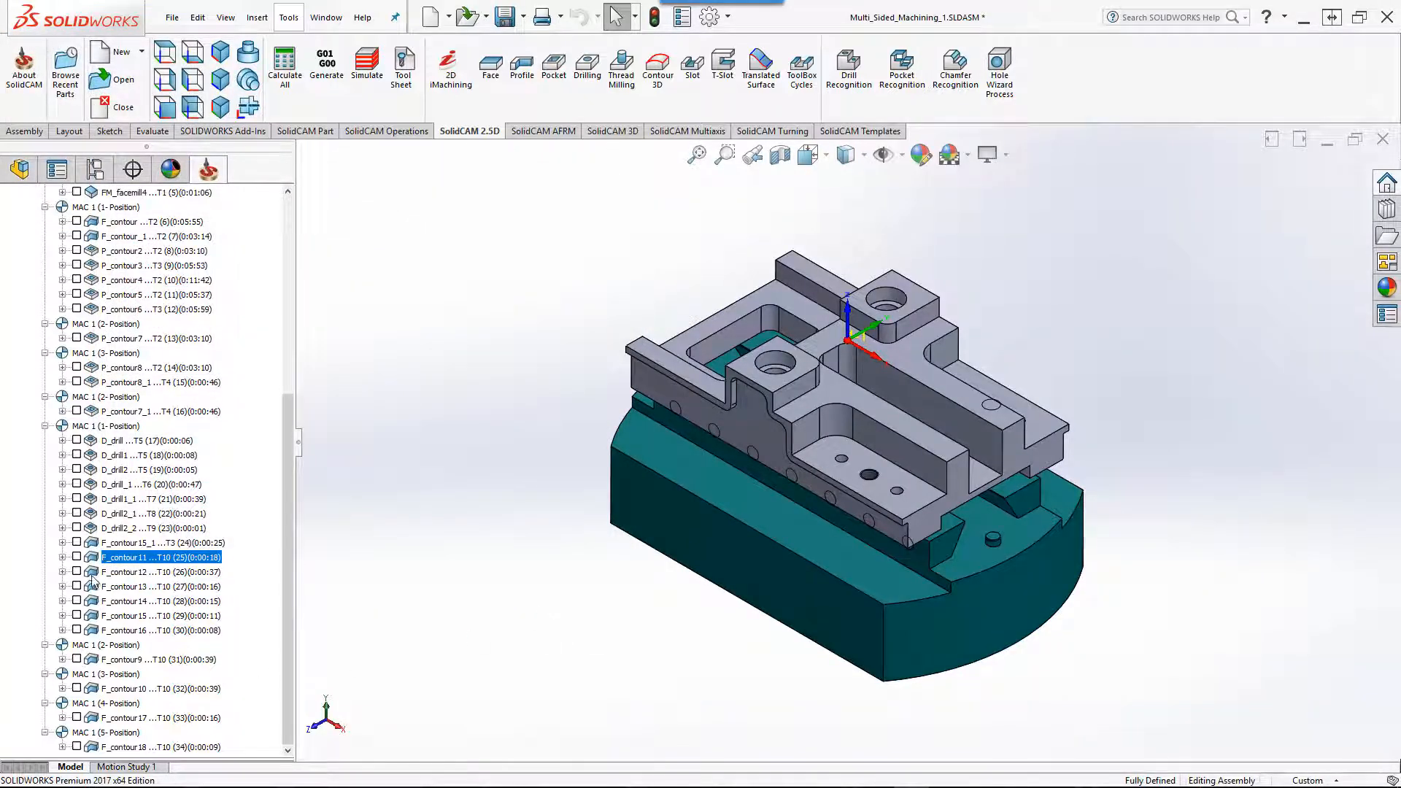
- Show the F_contour12 and F_contour13 chamfer toolpaths on the part one after the other, hiding each one again
left_click(77, 571)
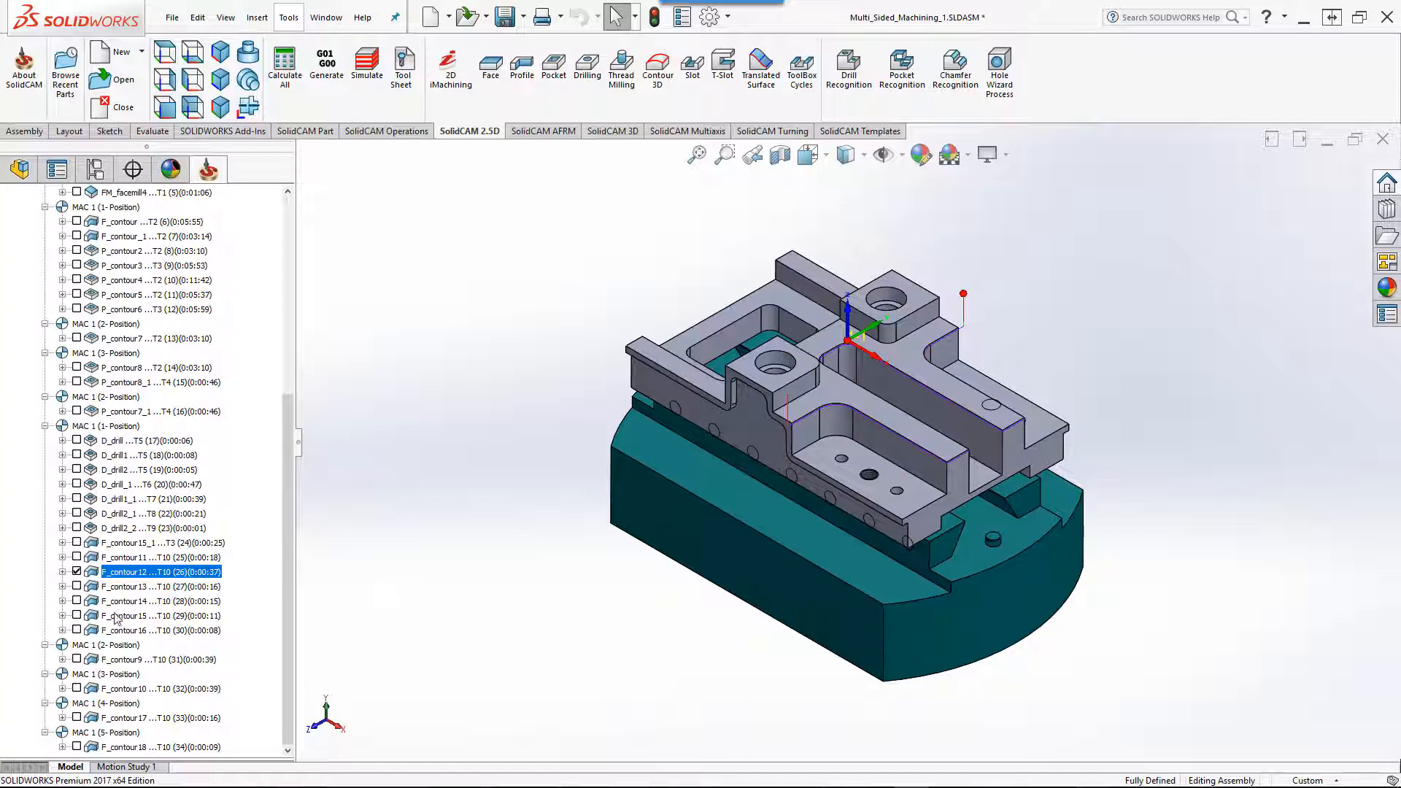
left_click(76, 571)
left_click(77, 586)
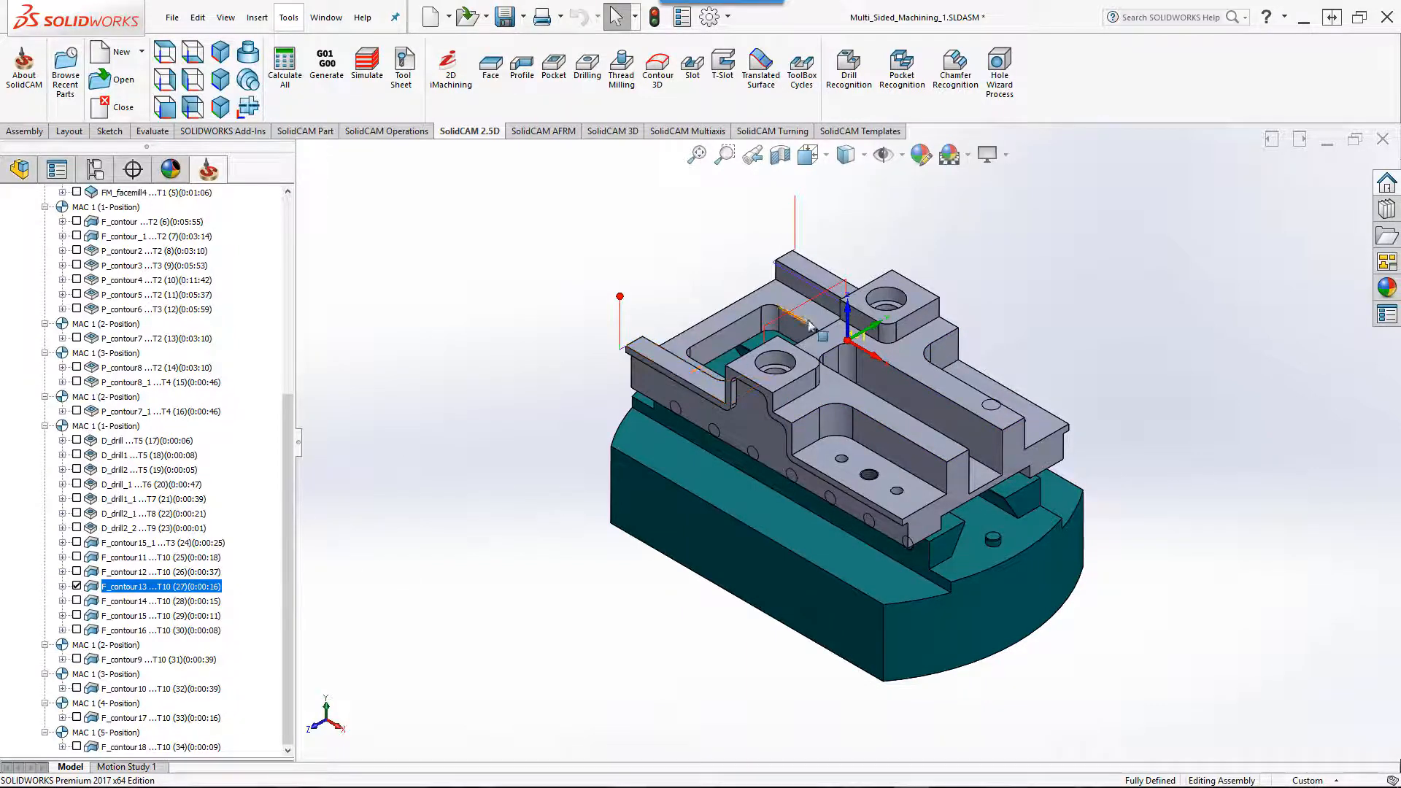
left_click(77, 586)
- Show the F_contour14, F_contour15 and F_contour16 chamfer toolpaths together and examine them on the window pocket and boss holes
left_click(76, 600)
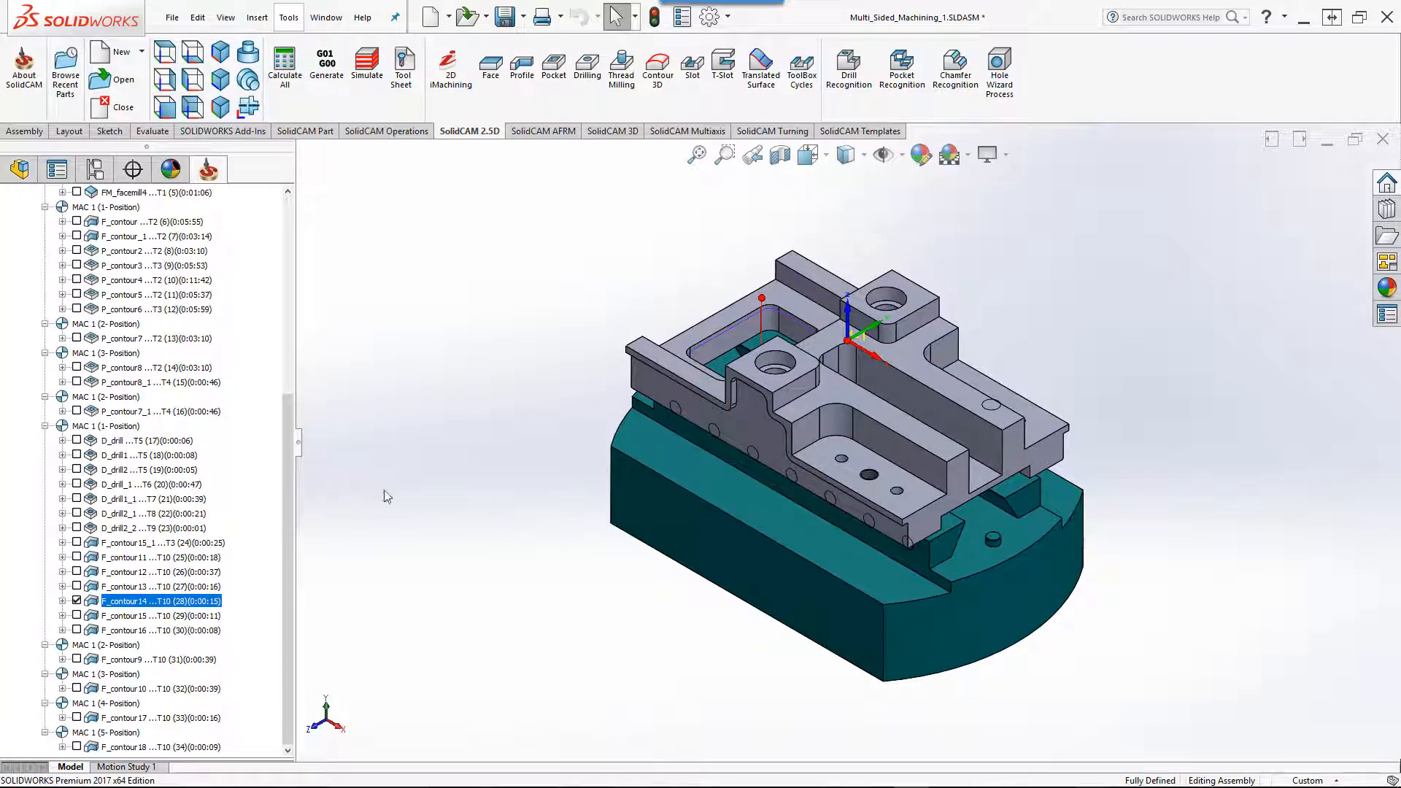
left_click(77, 615)
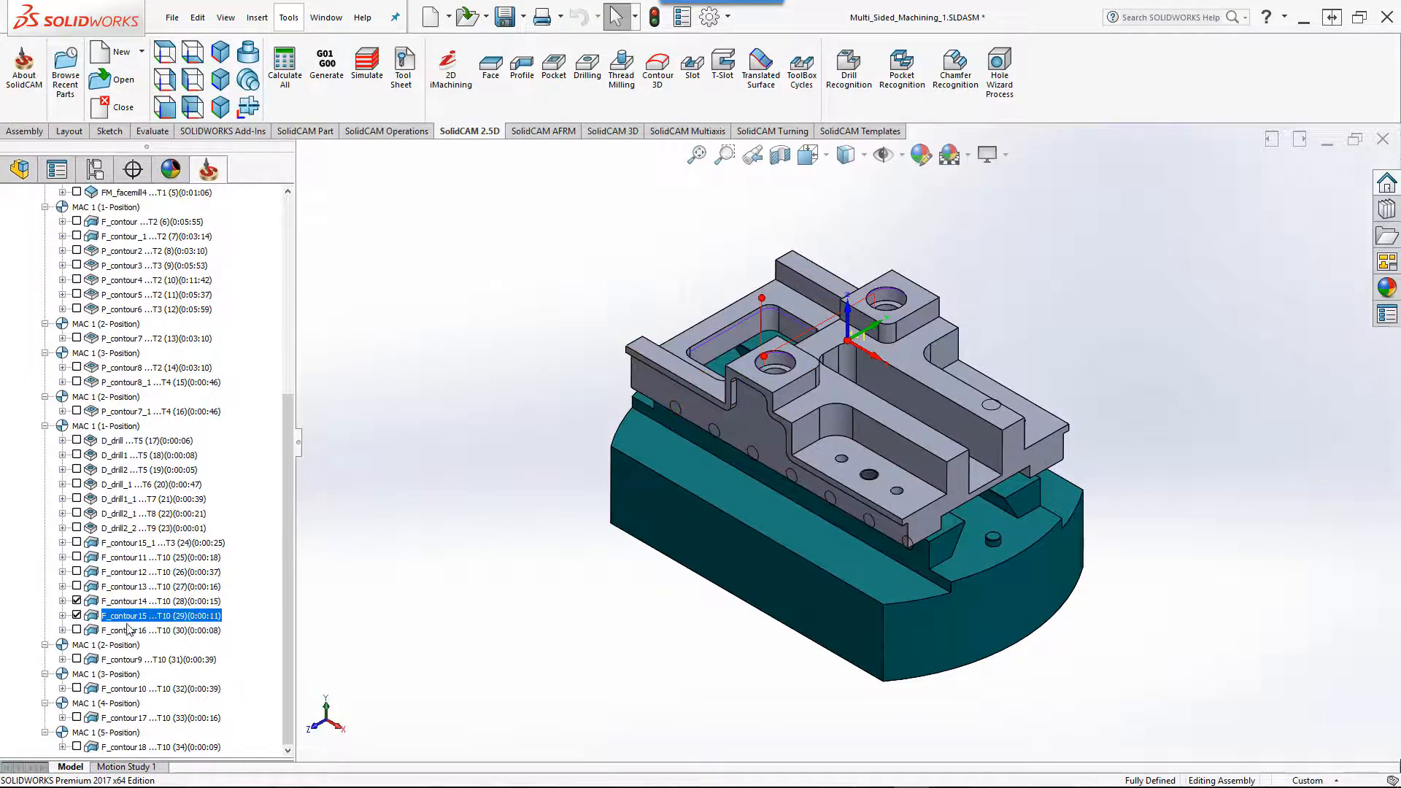
left_click(76, 630)
middle_click_drag(776, 341, 793, 335)
middle_click_drag(478, 413, 469, 414)
scroll(203, 550, "up", 5)
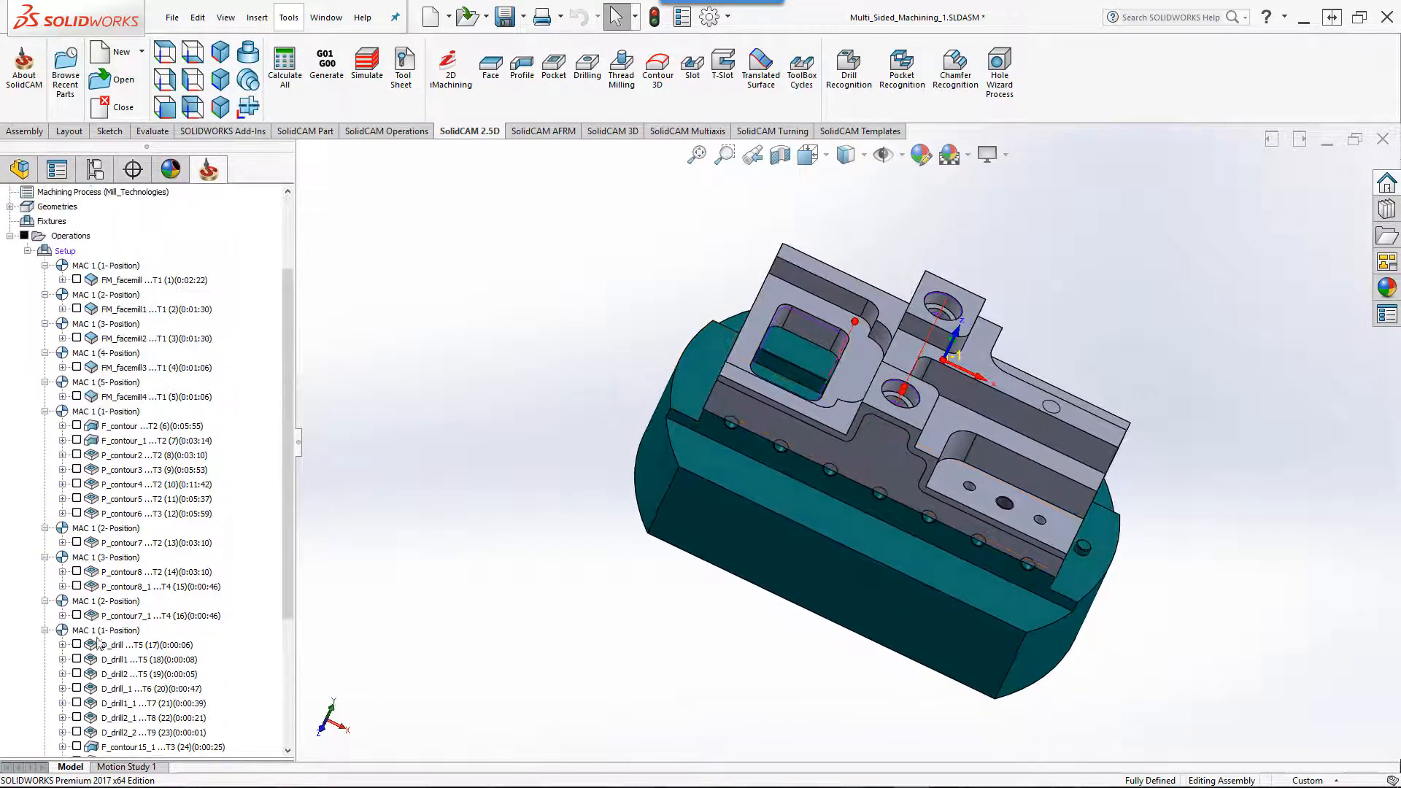
- Orient the part to MAC 1 (2-Position), hide the F_contour14 to F_contour16 toolpaths, and briefly show the F_contour9 toolpath
scroll(175, 688, "down", 5)
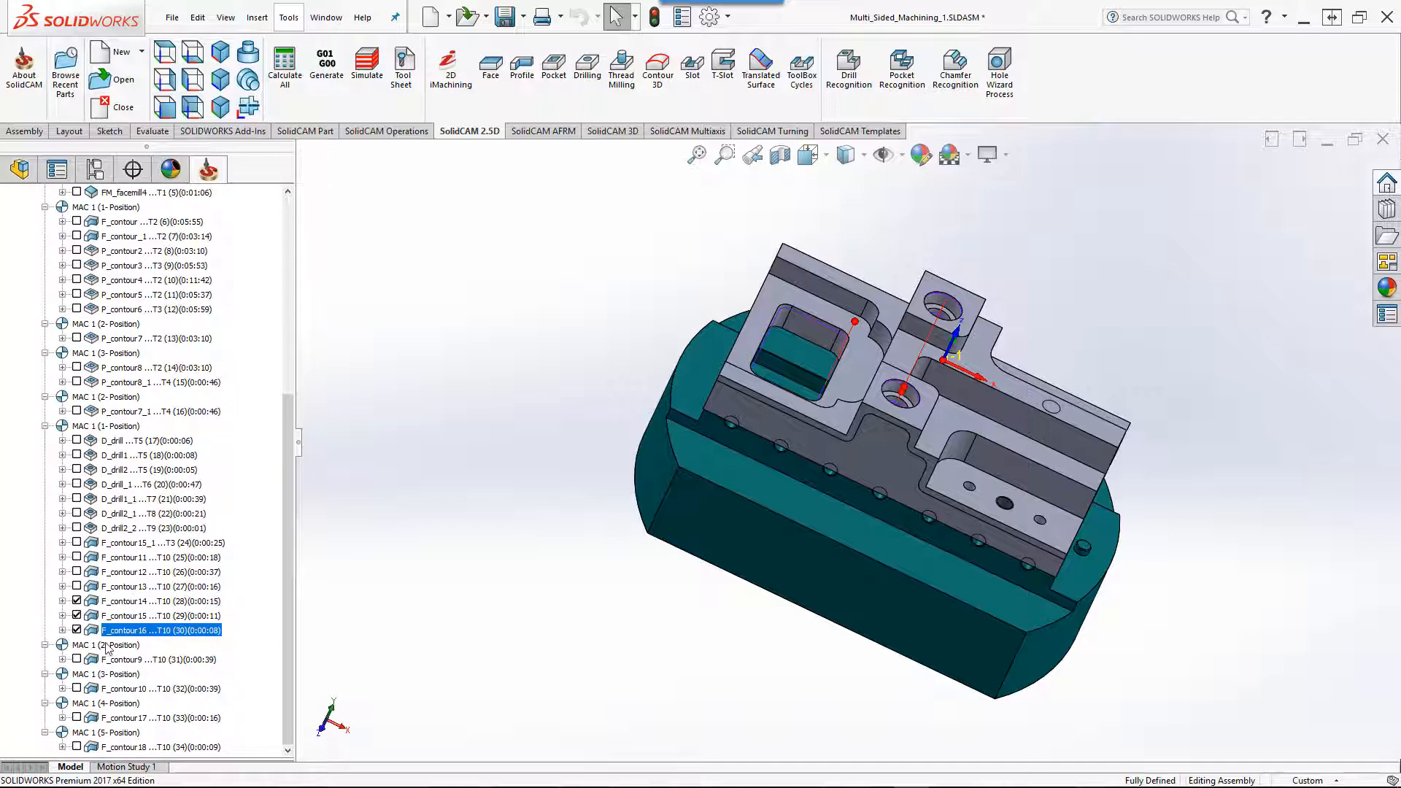
left_click(106, 645)
left_click(76, 601)
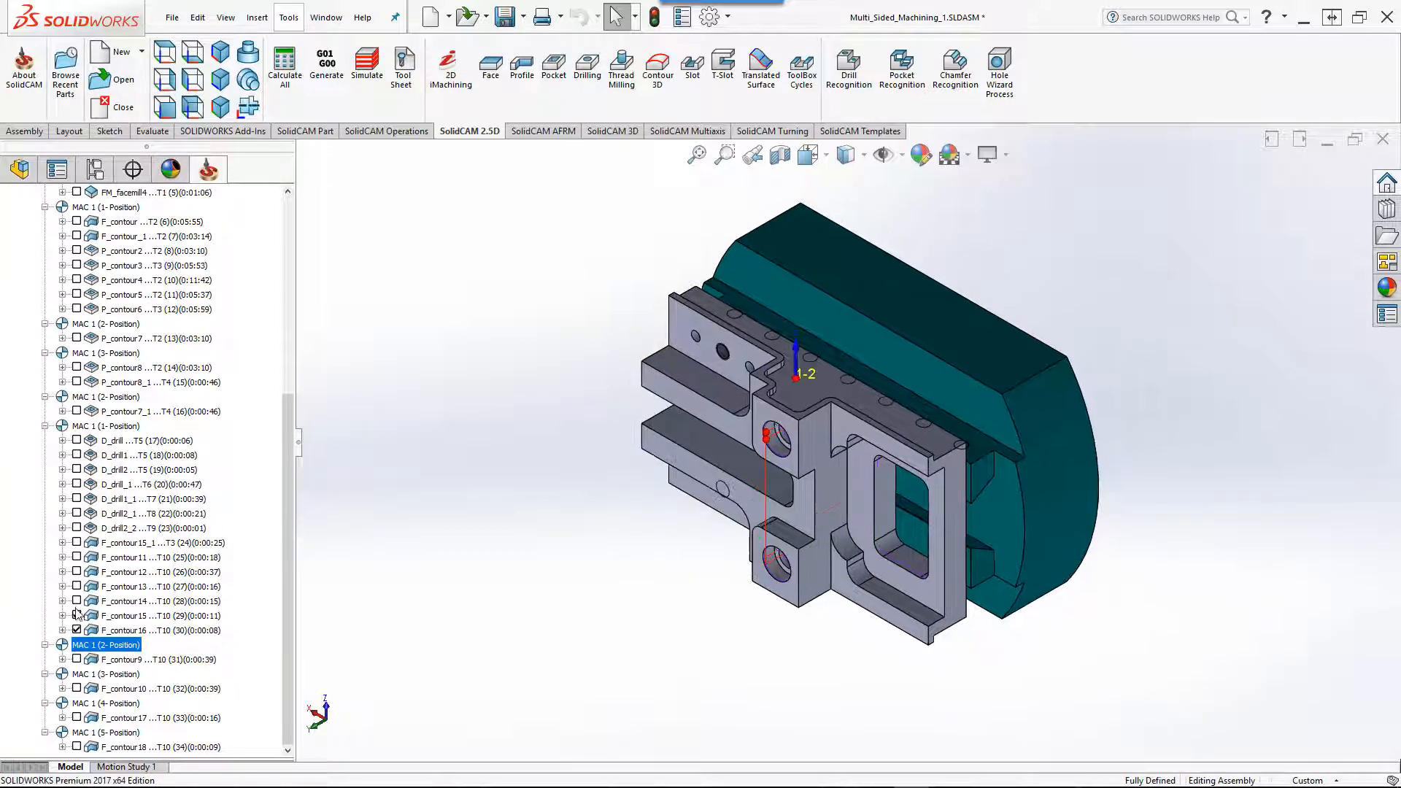
left_click(77, 615)
left_click(77, 616)
left_click(77, 630)
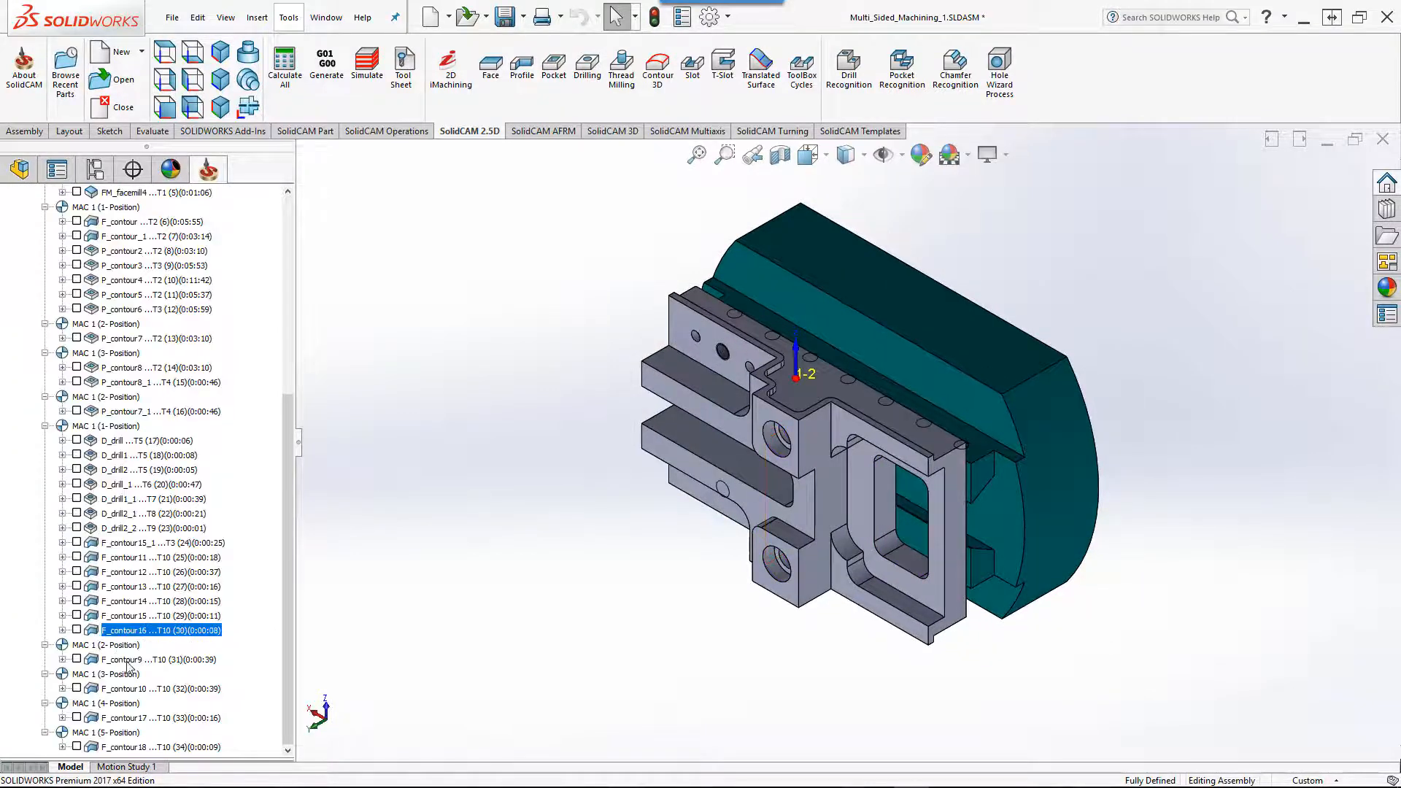
left_click(77, 659)
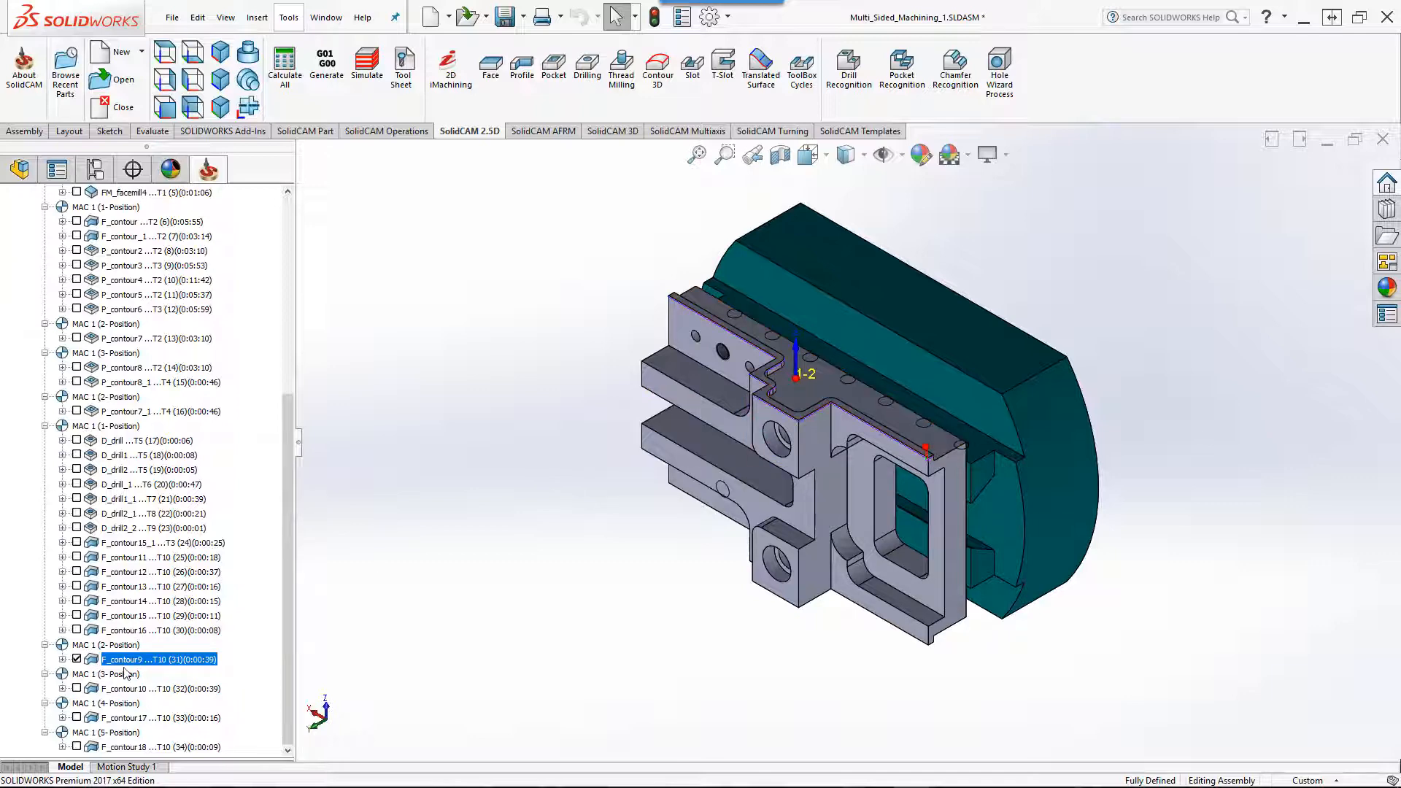
left_click(77, 659)
- Orient the part to MAC 1 positions 3, 4 and 5 in turn, inspecting the F_contour10, F_contour17 and F_contour18 toolpaths
left_click(93, 674)
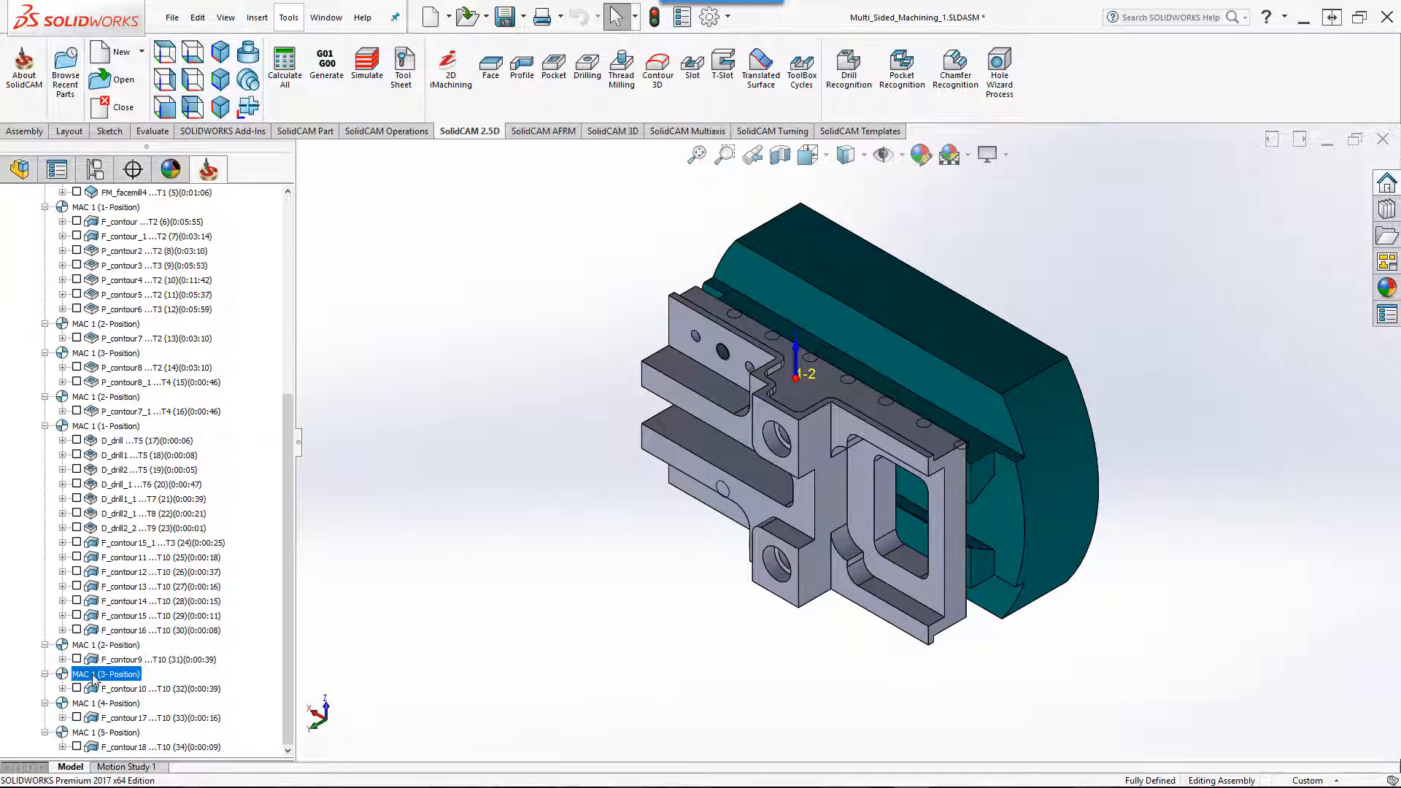
left_click(77, 689)
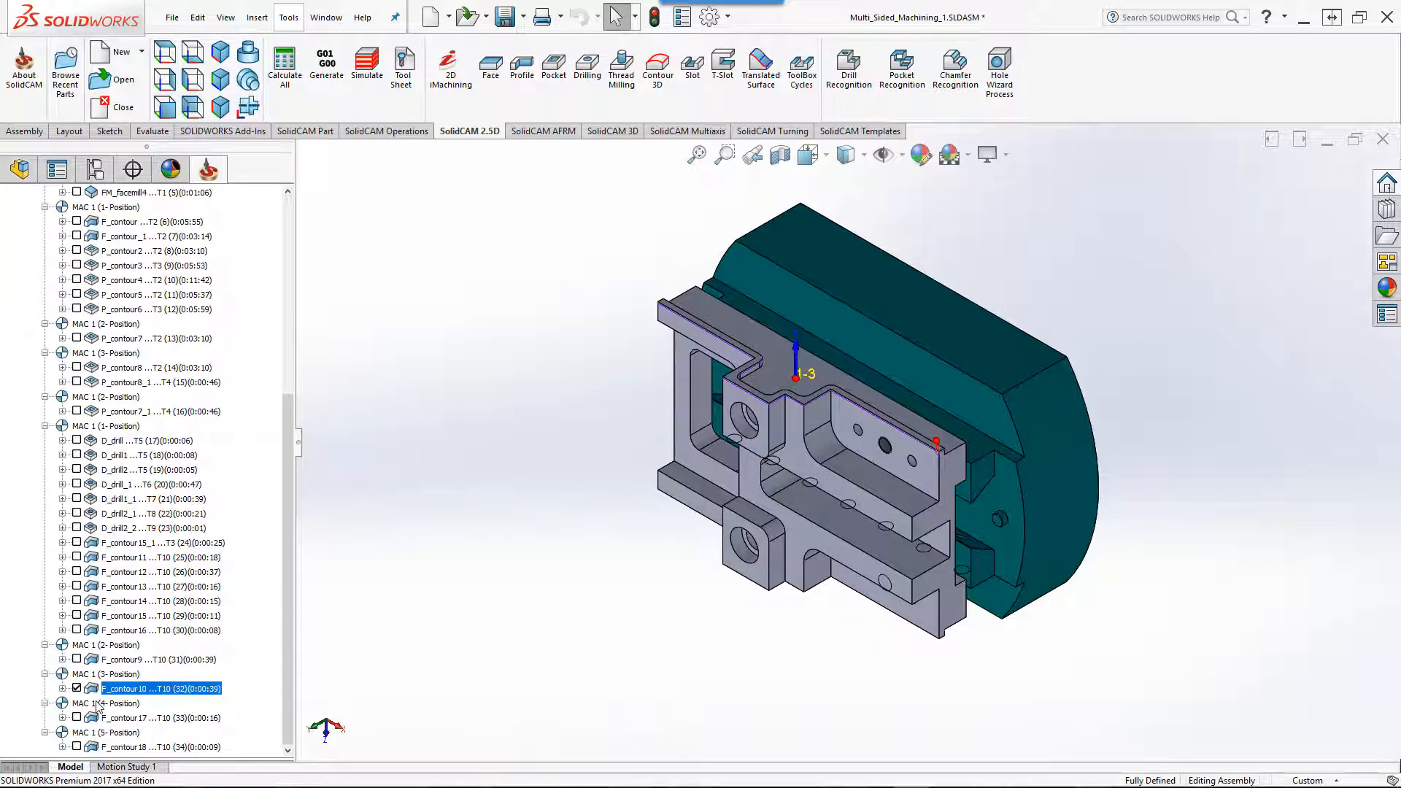
left_click(97, 704)
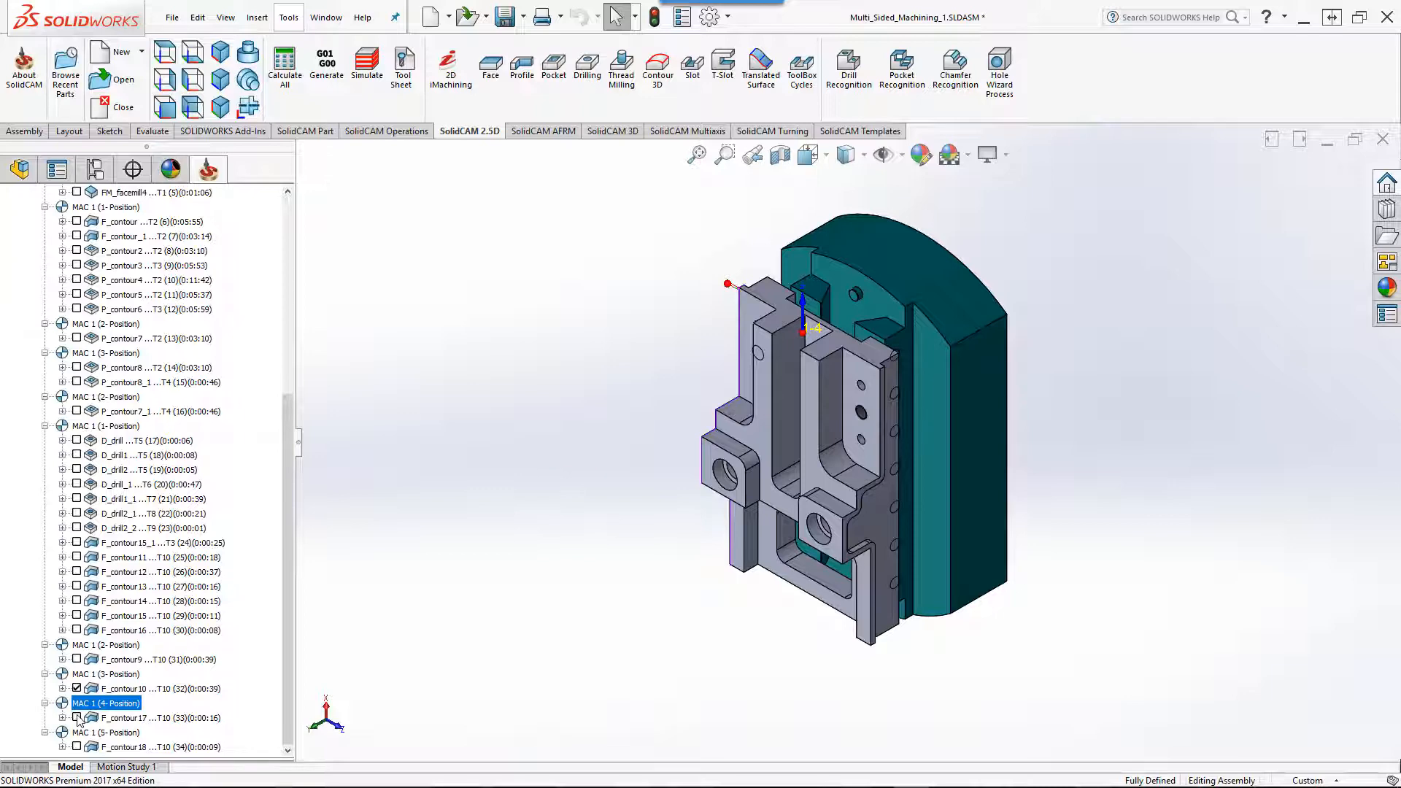
left_click(77, 718)
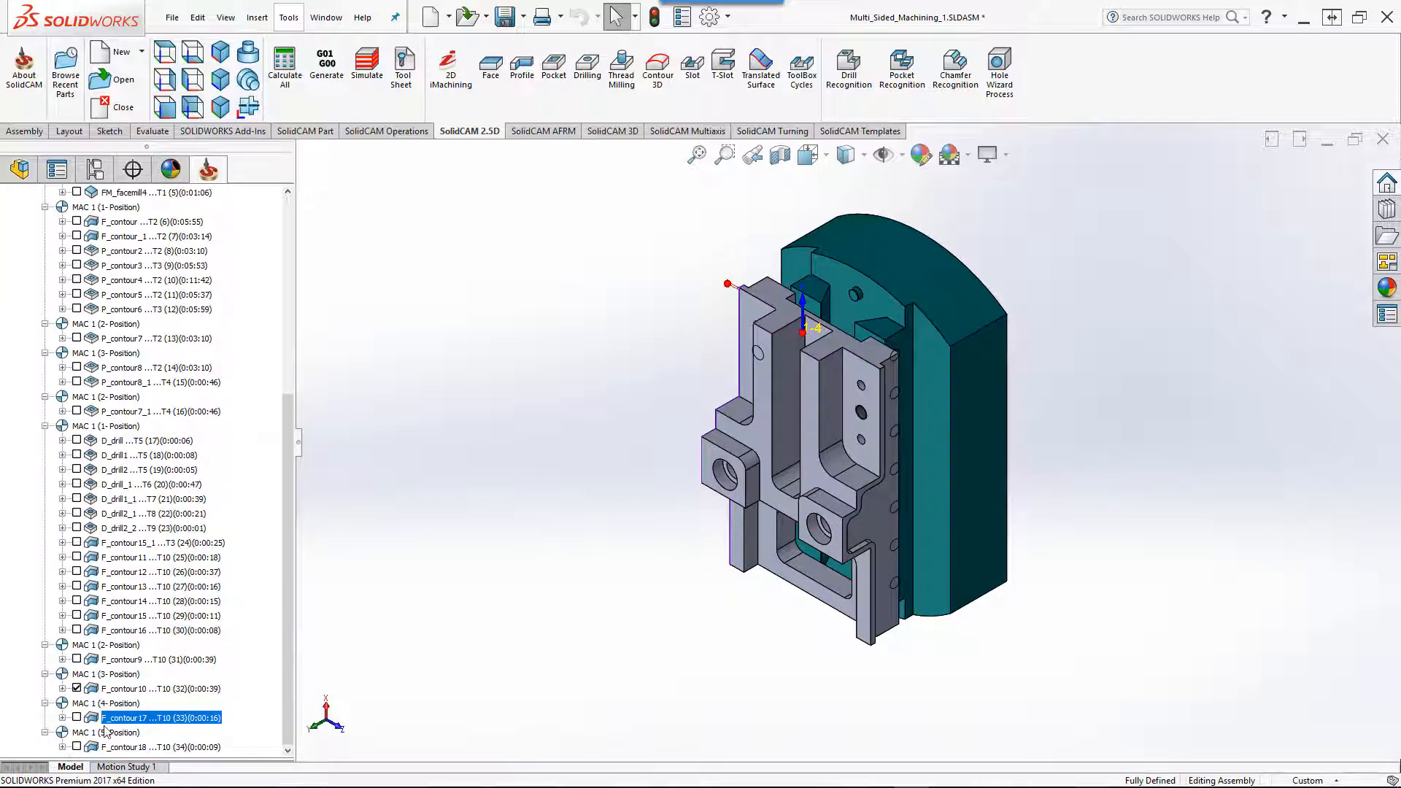
left_click(105, 733)
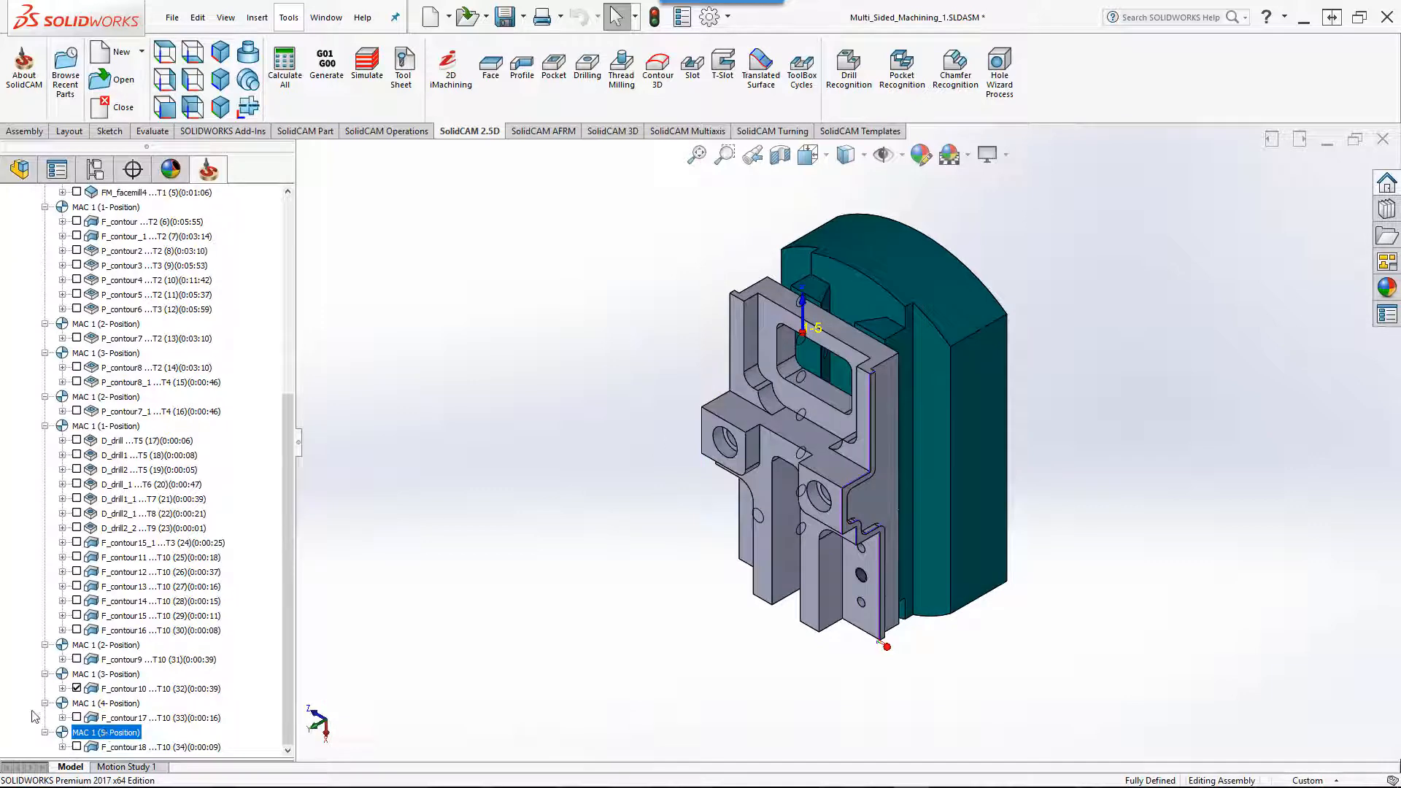
left_click(76, 746)
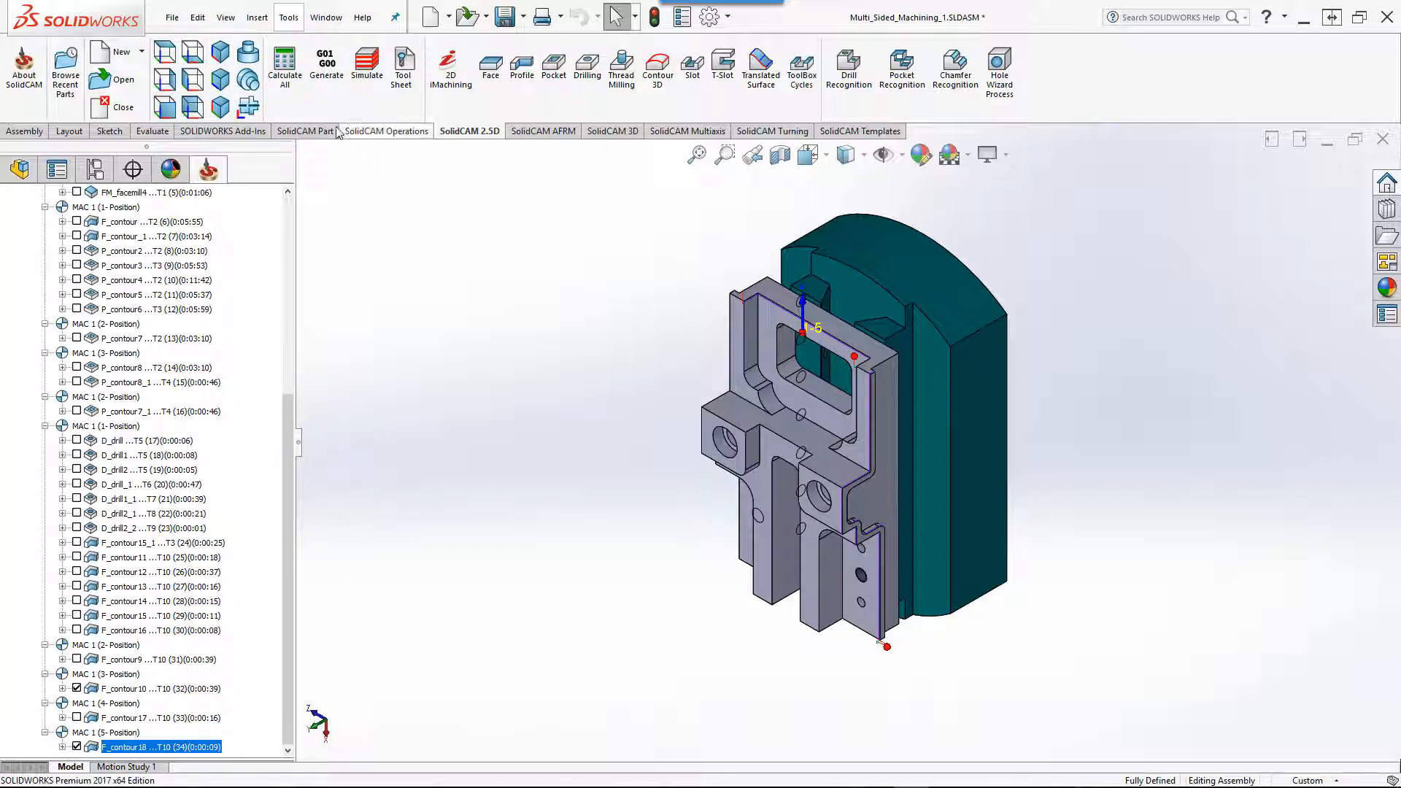
- Simulate all operations of the CAM-Part in SolidVerify and raise the simulation speed during playback
left_click(367, 73)
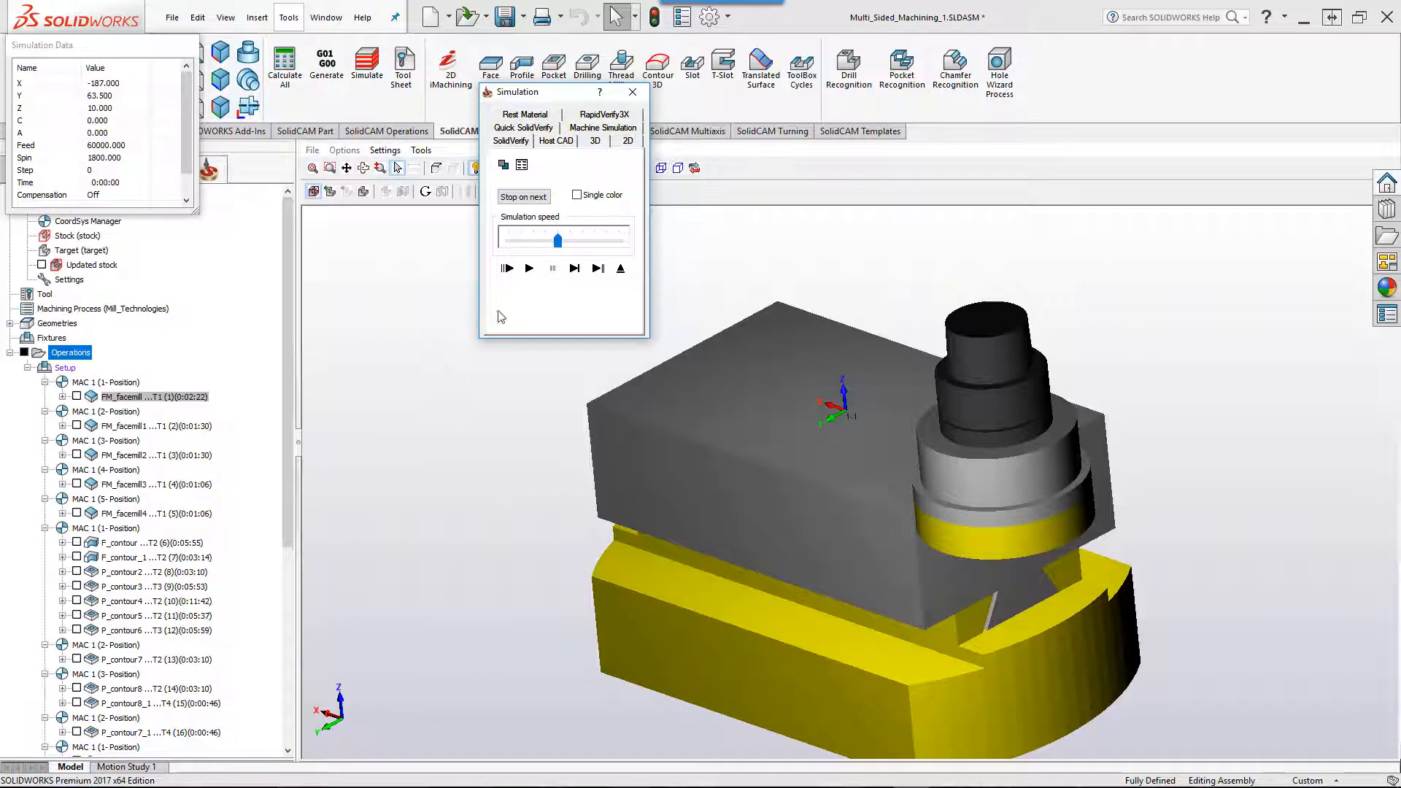
left_click(529, 269)
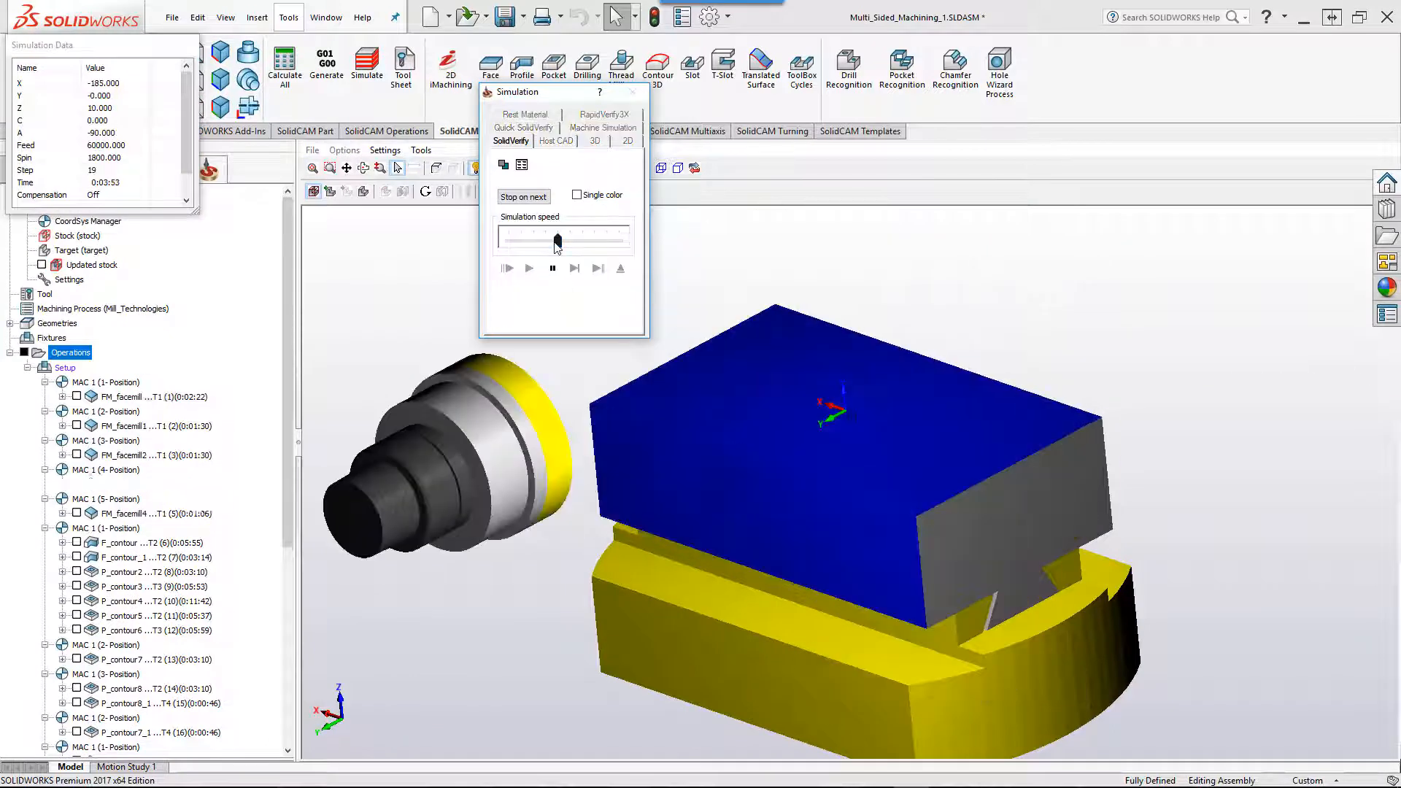
left_click_drag(558, 244, 594, 241)
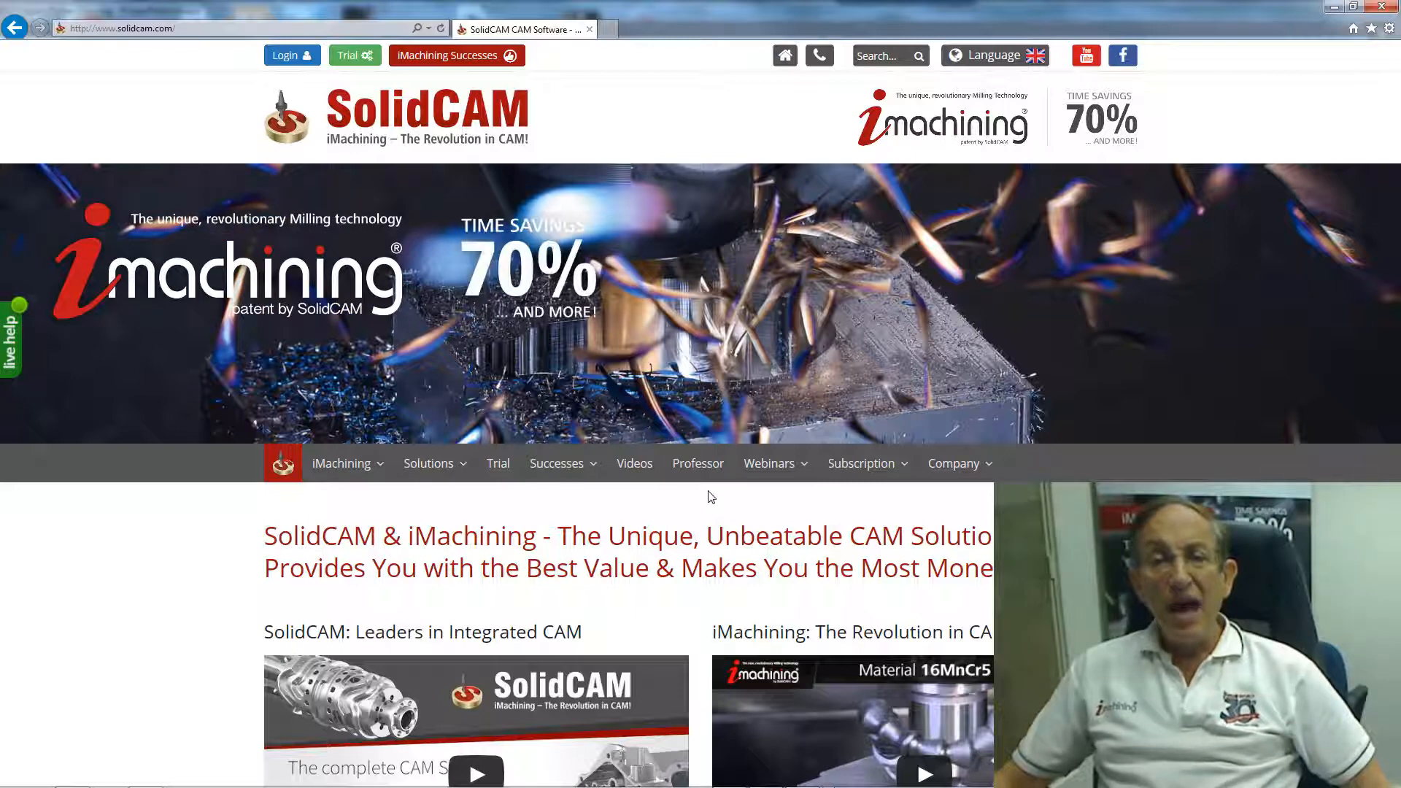
- Switch to the web browser and open the Professor page of the SolidCAM website
left_click(699, 473)
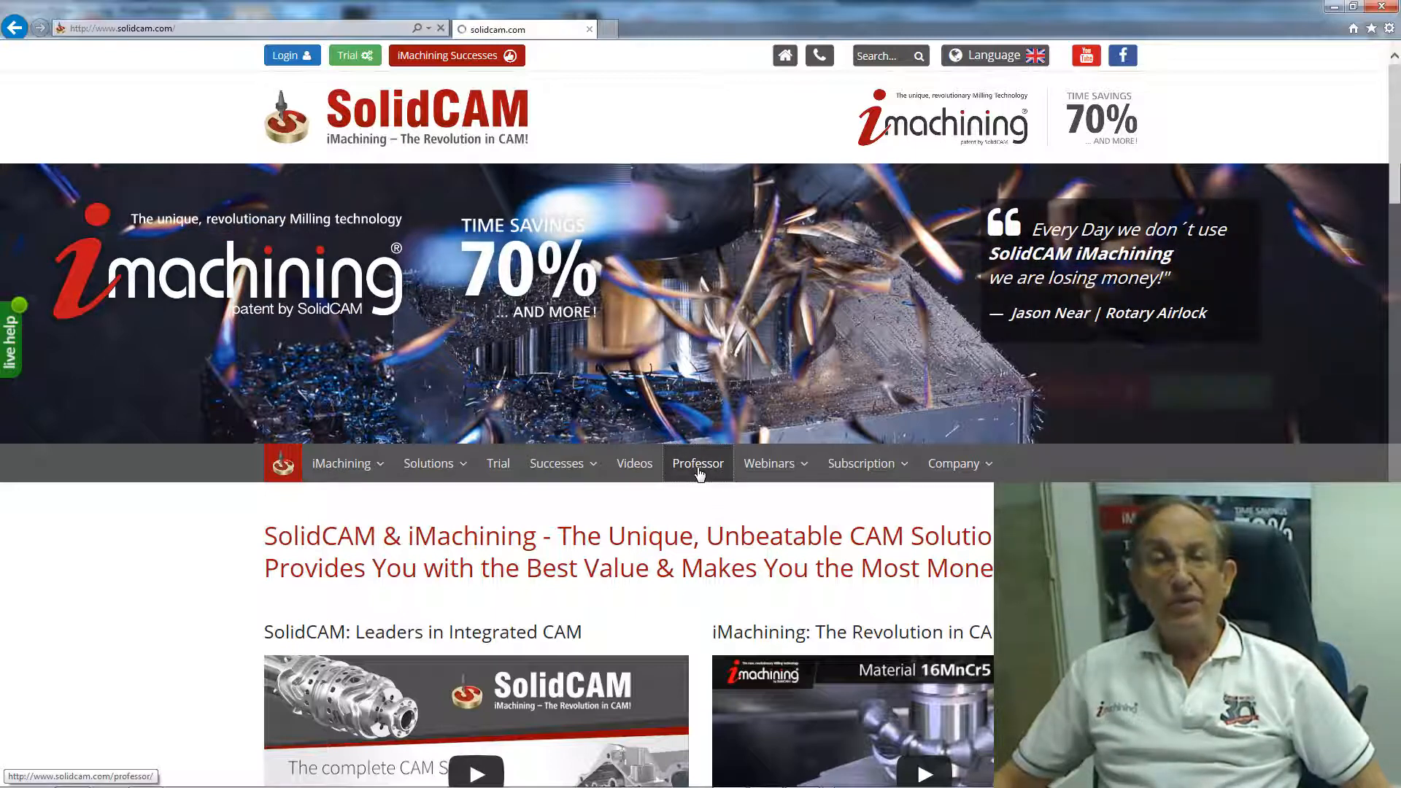